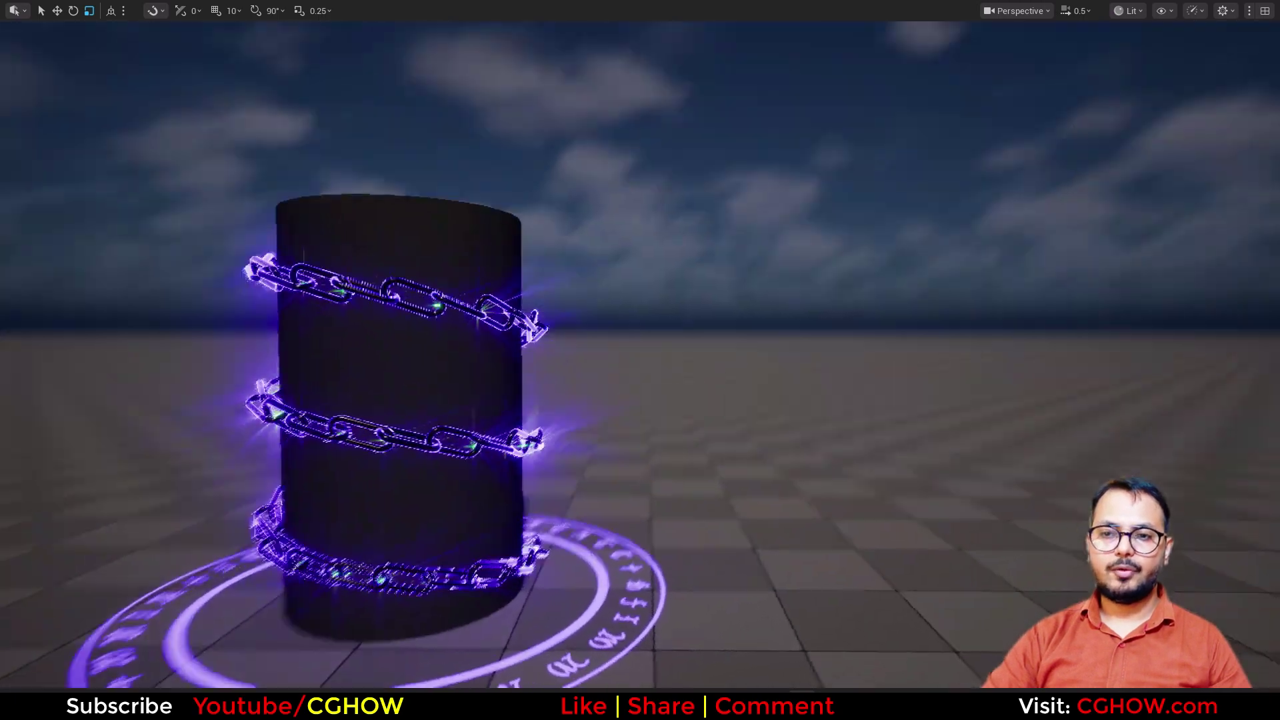
Step: Examine the finished glowing chain effect wrapped around the cylinder from several angles and distances
right_click_drag(831, 490, 831, 490)
right_click(831, 490)
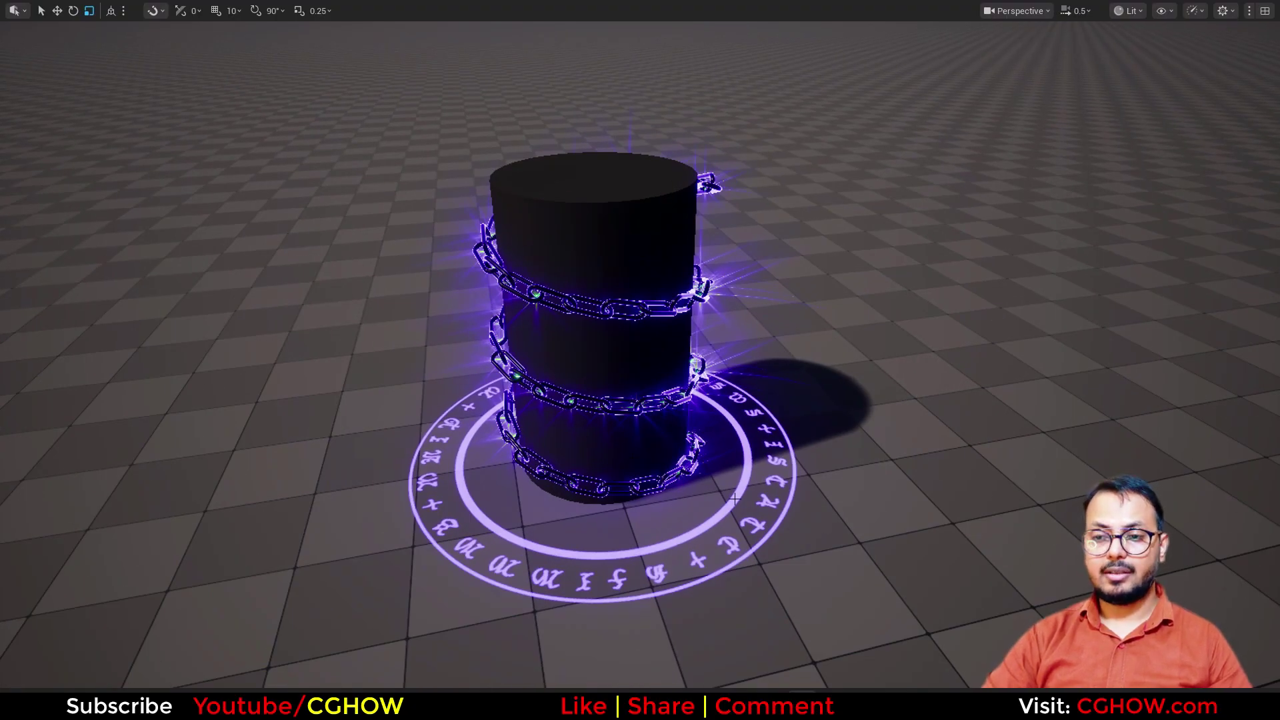
right_click_drag(838, 460, 838, 460)
right_click_drag(713, 326, 714, 326)
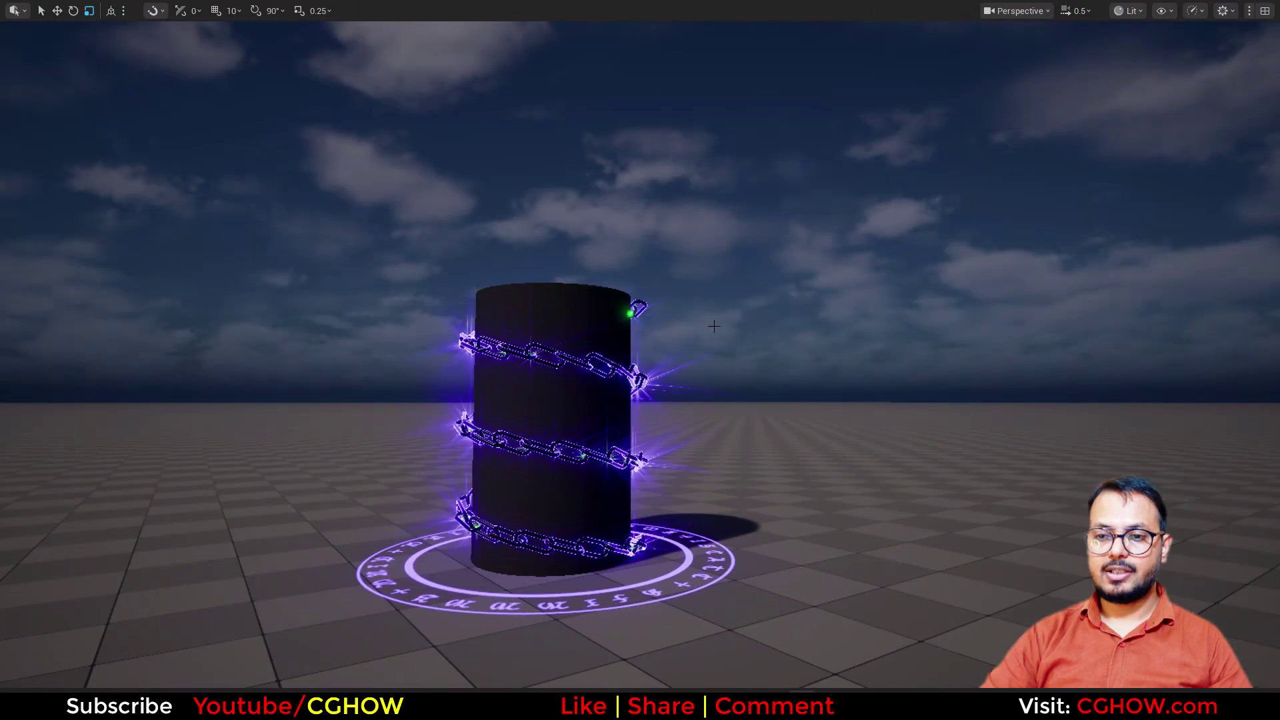
right_click_drag(448, 376, 611, 125)
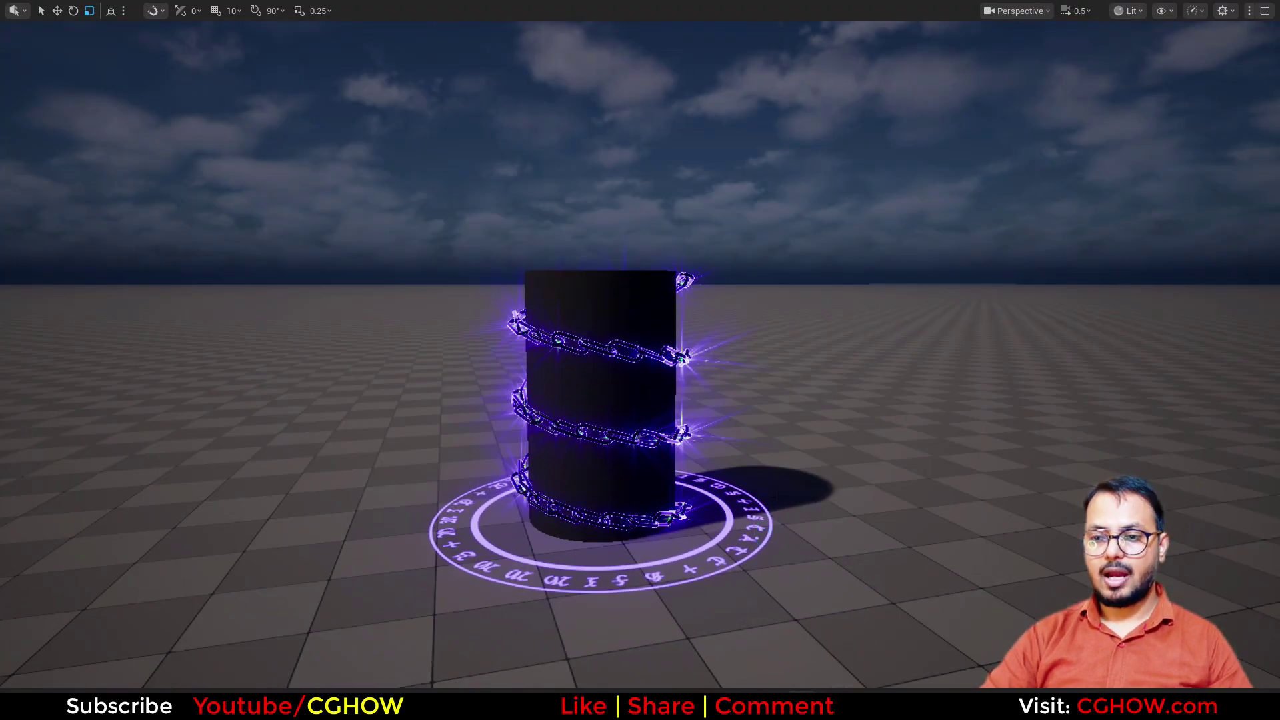
right_click_drag(772, 496, 773, 495)
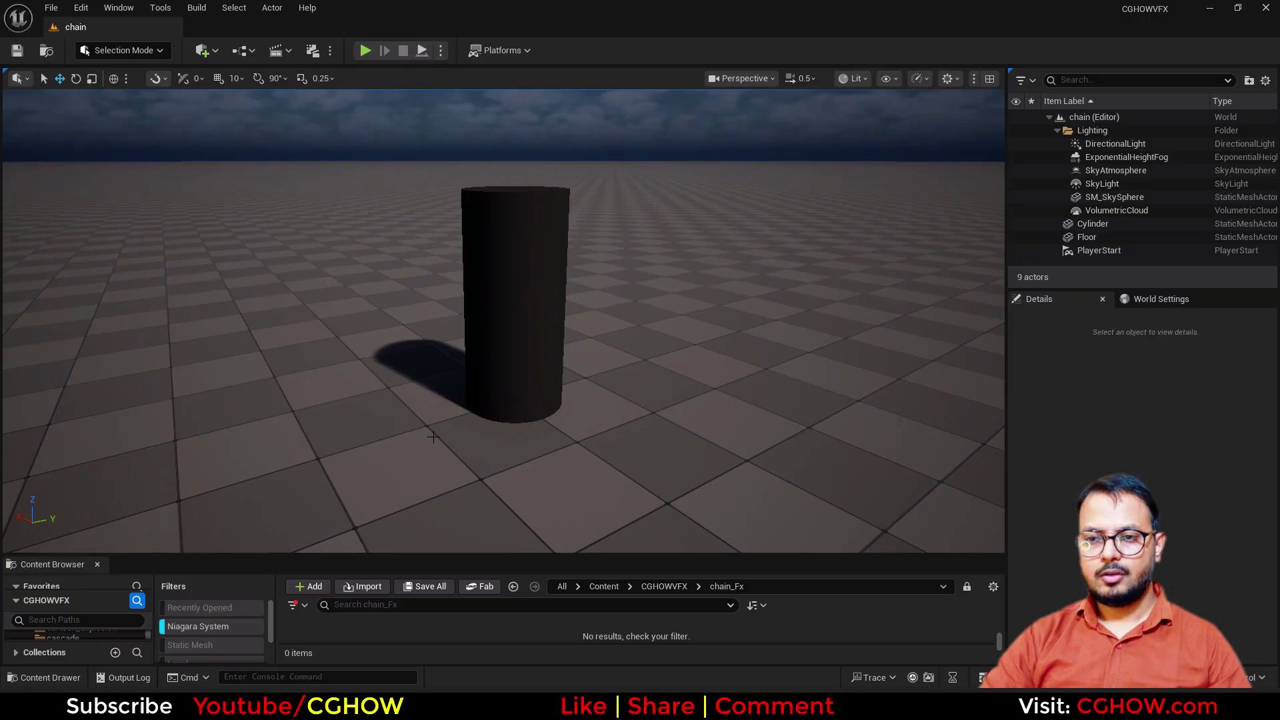
Step: Create an empty Niagara System named NS_Chain_FX in the chain_Fx folder and open it for editing
right_click_drag(578, 254, 578, 254)
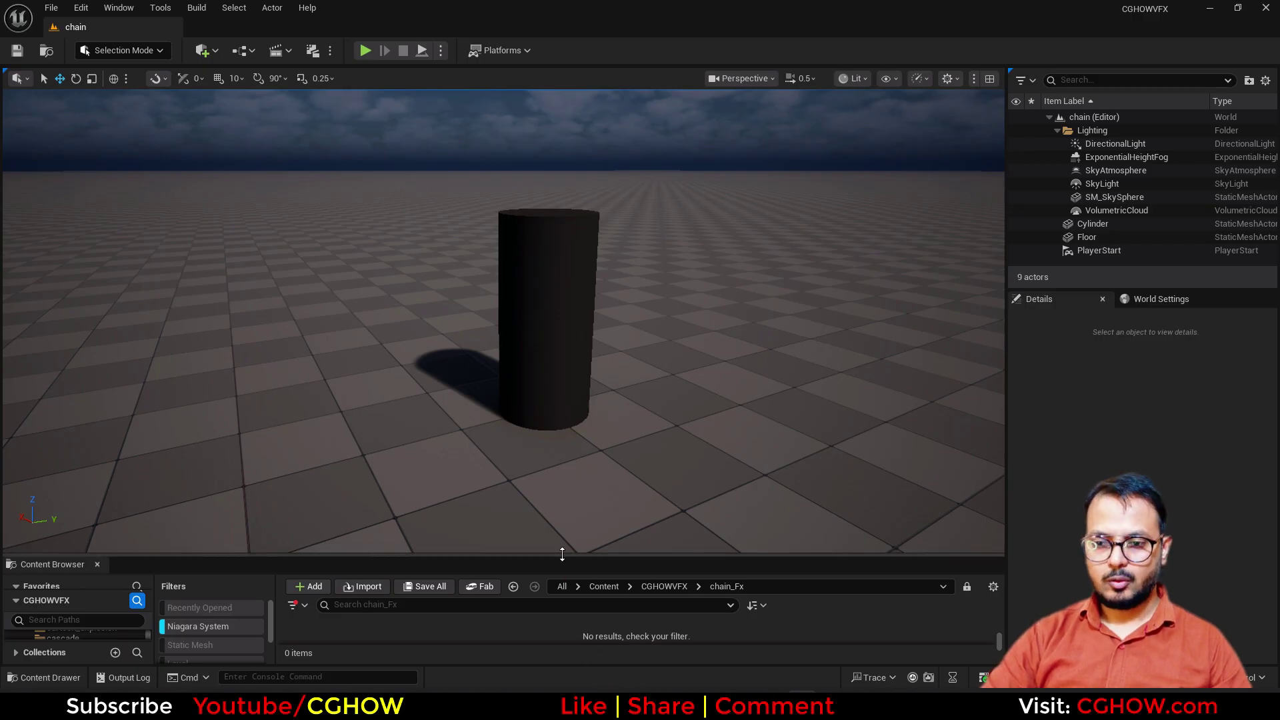
left_click_drag(565, 556, 569, 463)
right_click(433, 579)
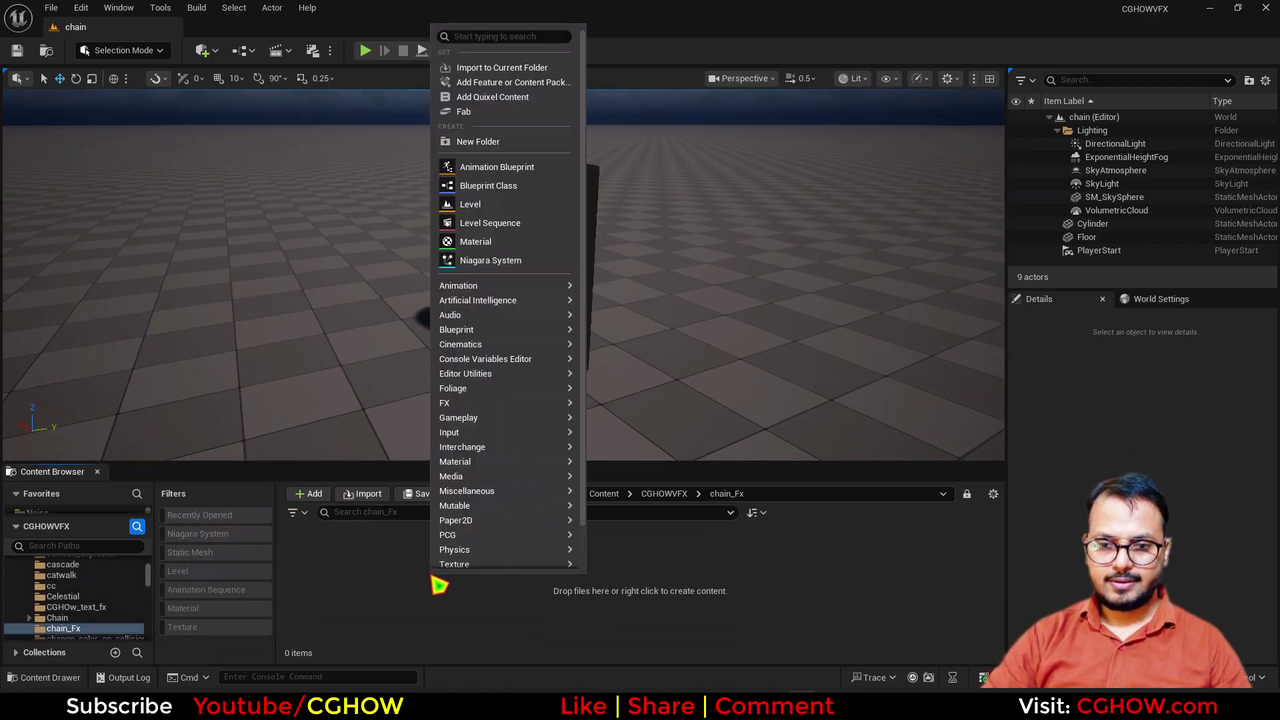
left_click(466, 261)
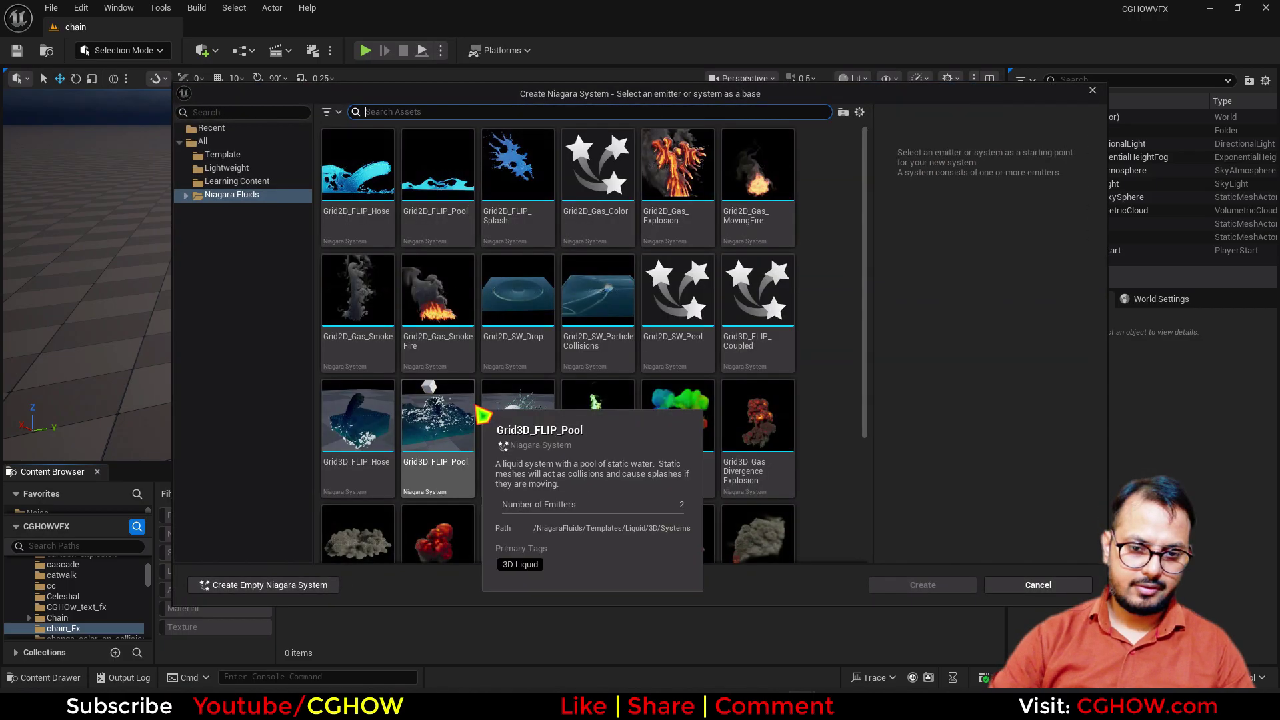
left_click(288, 586)
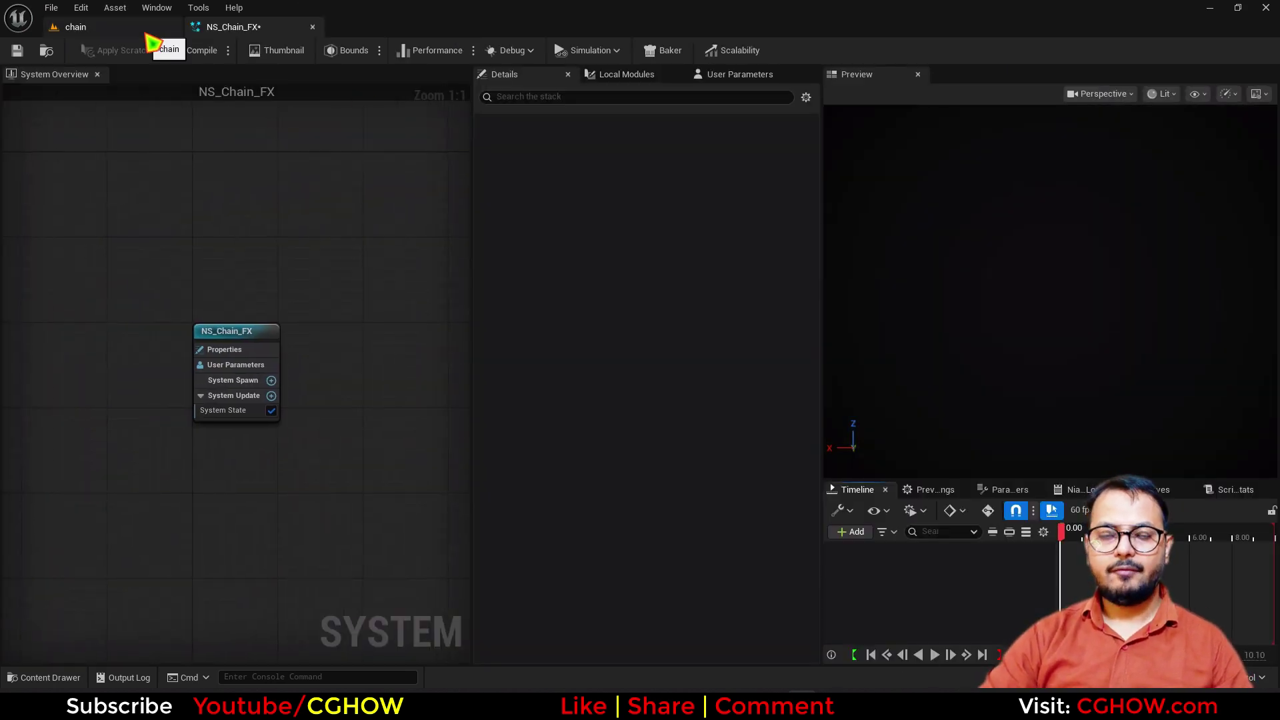
Step: Return to the chain level and search the CGHOWVFX folder for "chain", limited to static meshes
left_click(144, 31)
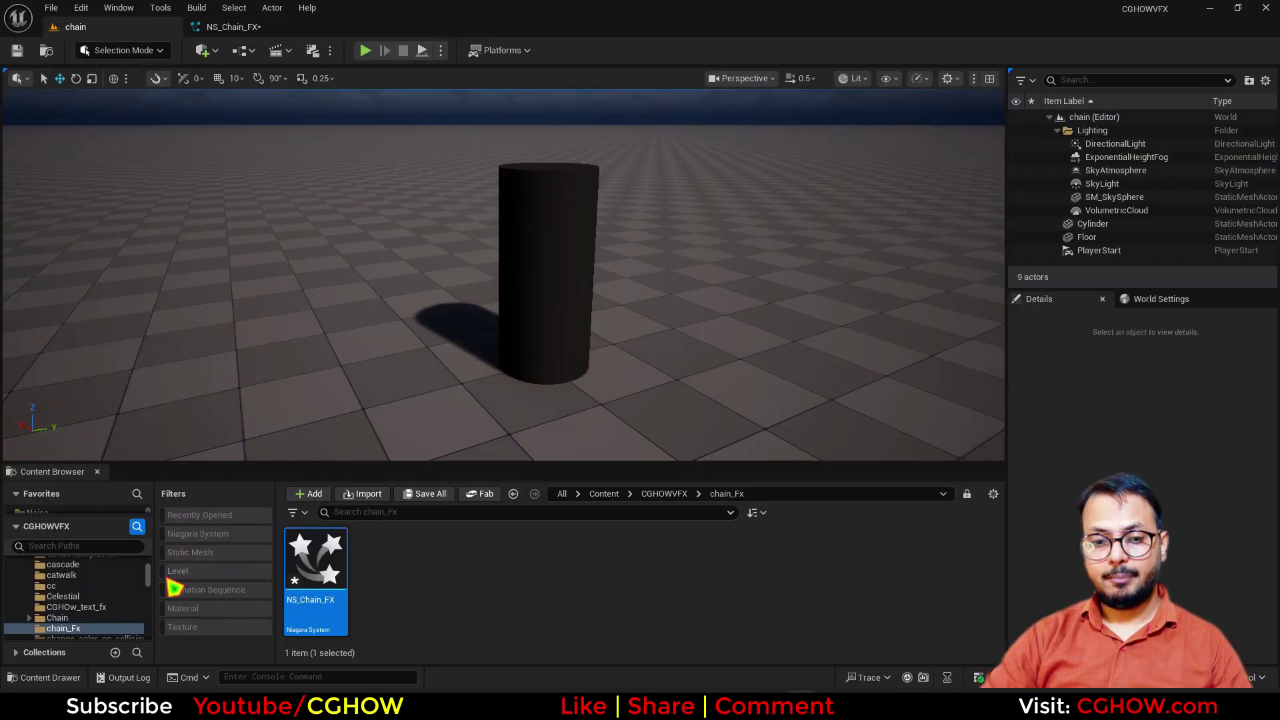
left_click_drag(148, 570, 148, 553)
left_click(63, 605)
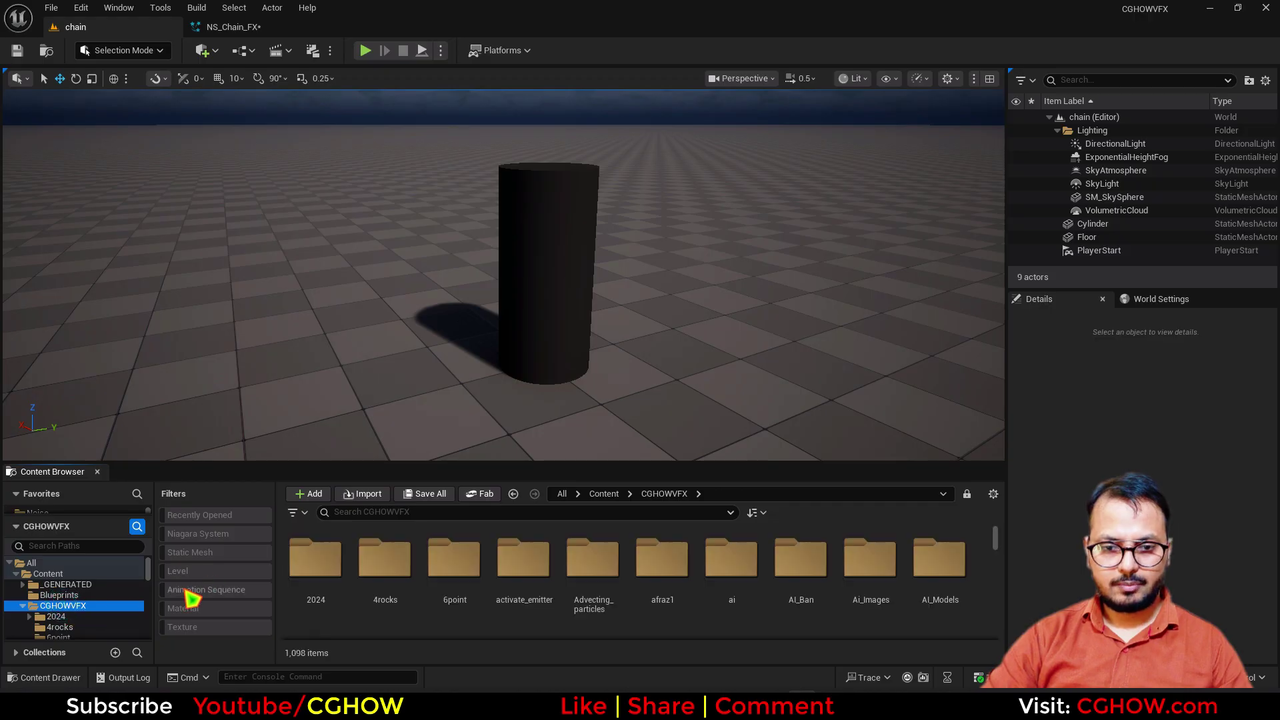
left_click(197, 553)
left_click(356, 513)
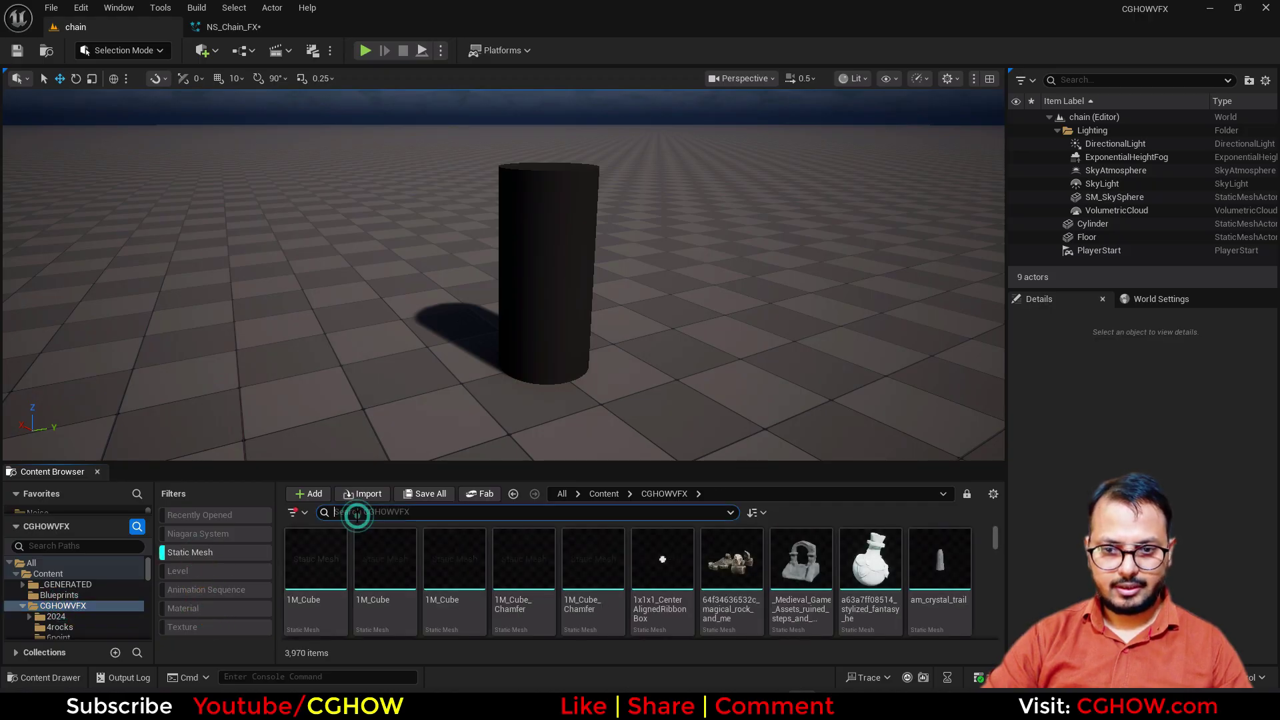
type("chain")
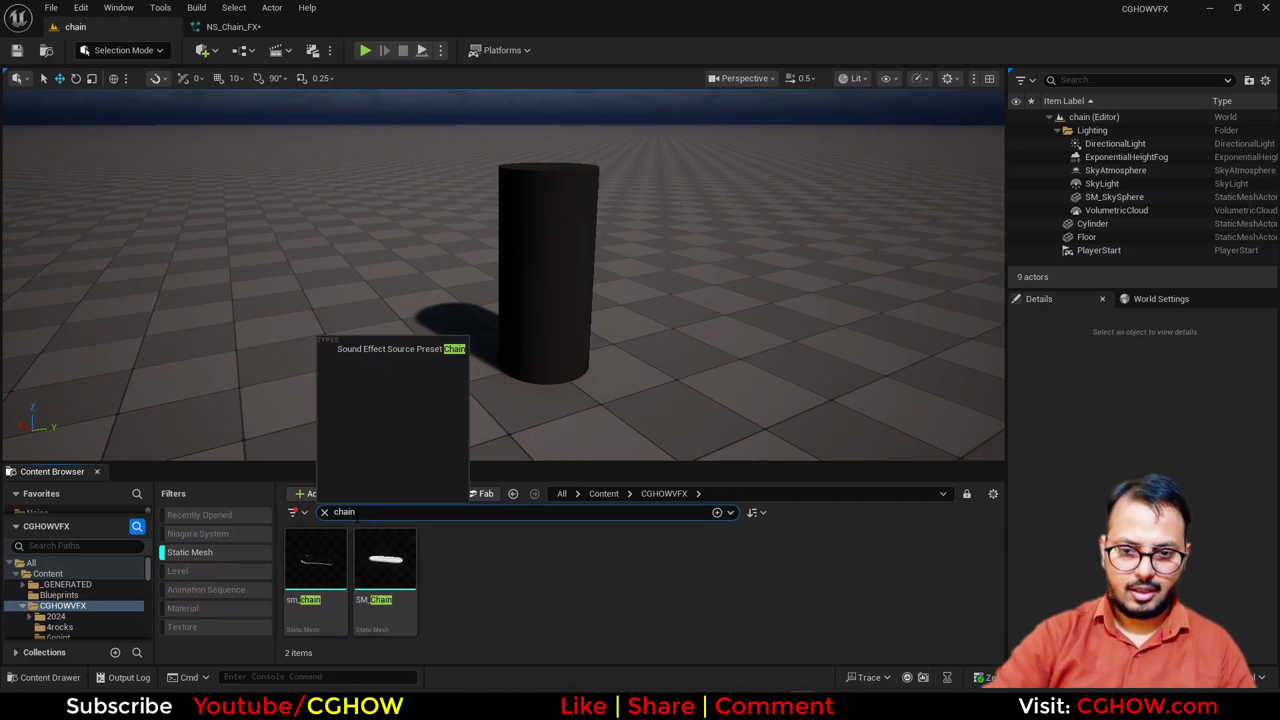
Step: Open the SM_Chain static mesh and inspect the shape of the link up close
left_click(407, 582)
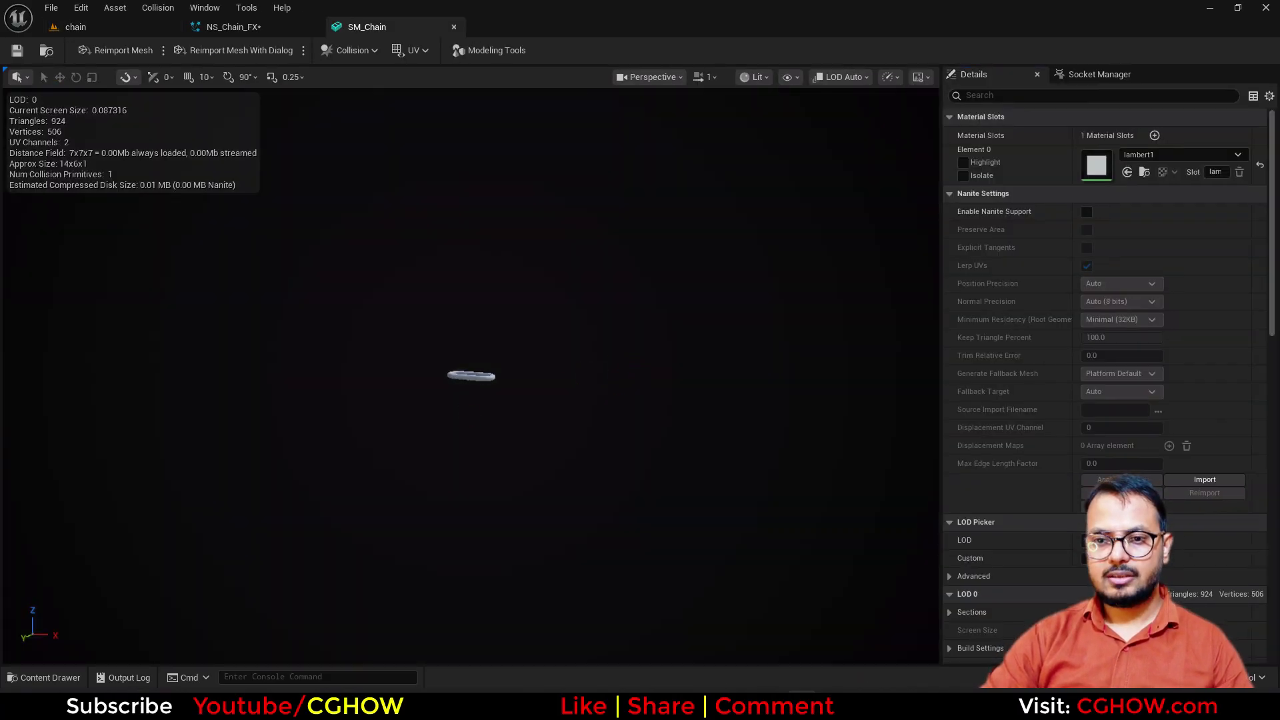
left_click_drag(462, 440, 490, 444)
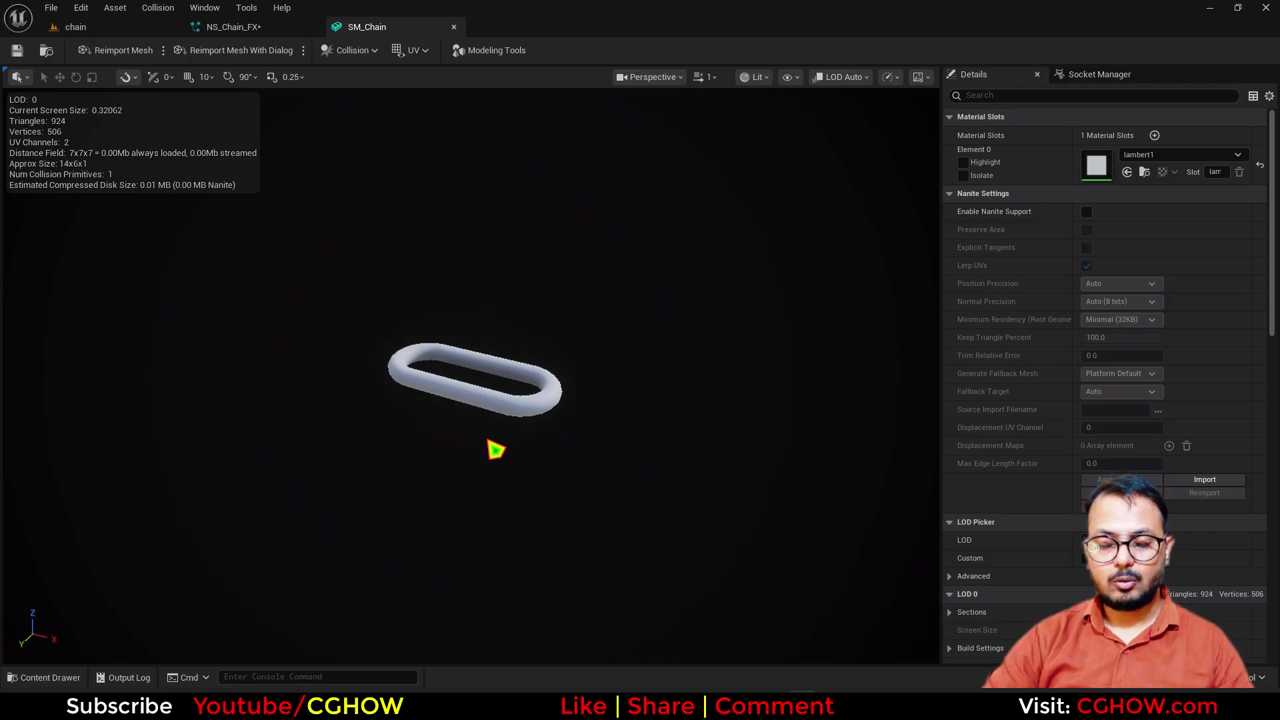
scroll(496, 450, "up", 4)
left_click_drag(503, 407, 486, 408)
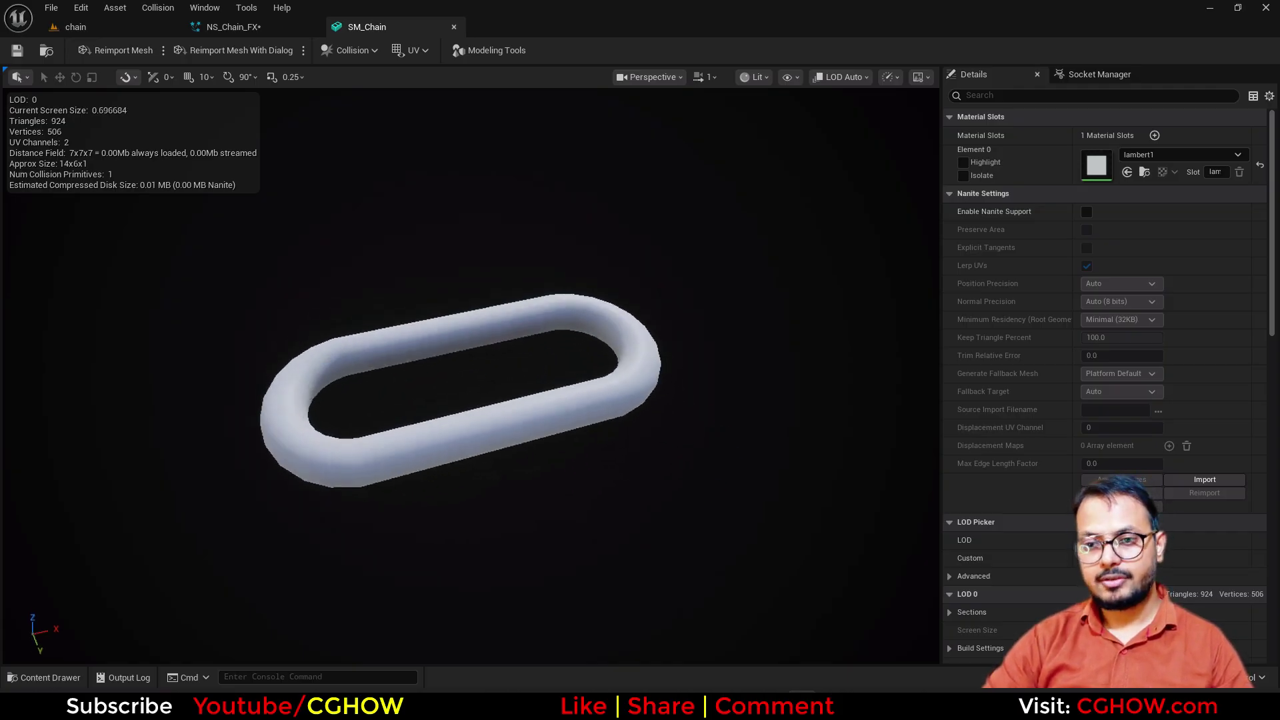
Step: Go back to the NS_Chain_FX system and add a Minimal emitter to it
left_click(240, 26)
right_click_drag(333, 318, 260, 221)
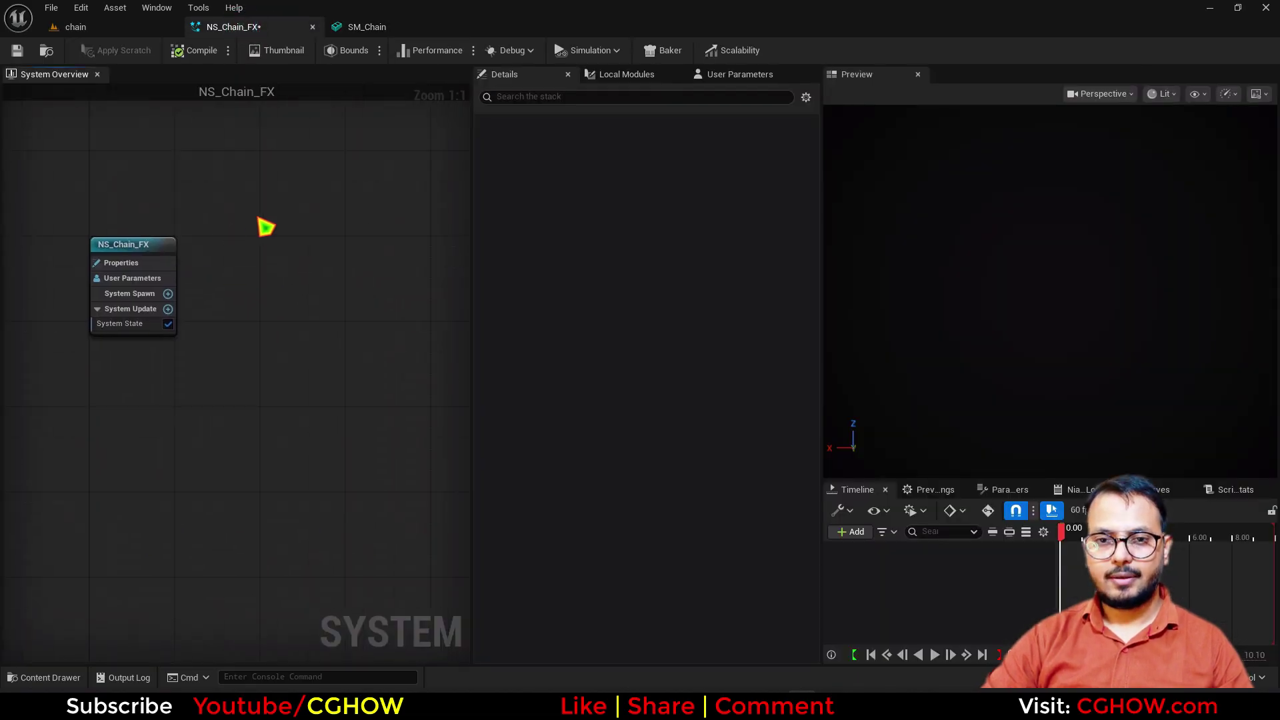
right_click(260, 220)
left_click(307, 258)
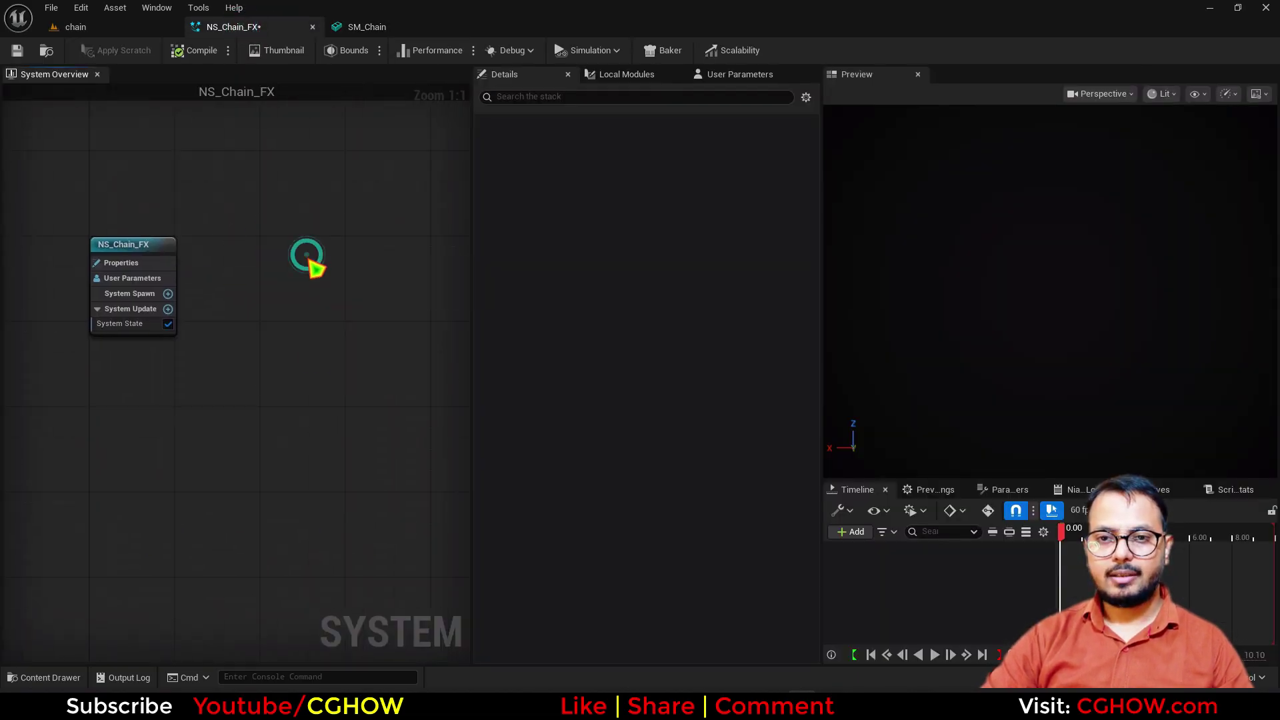
Step: Set the Minimal emitter's life cycle to Self with loop behavior Once, and disable killing particles when their lifetime has elapsed
left_click(215, 381)
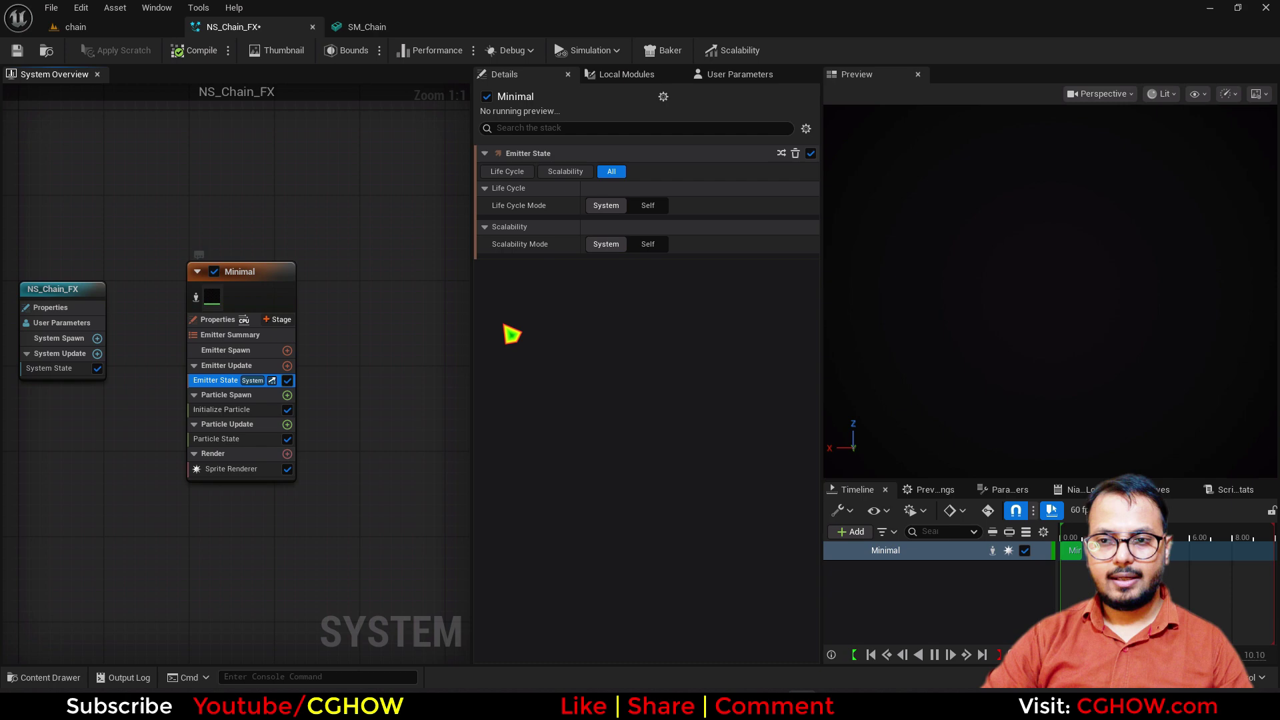
left_click(647, 205)
left_click(647, 243)
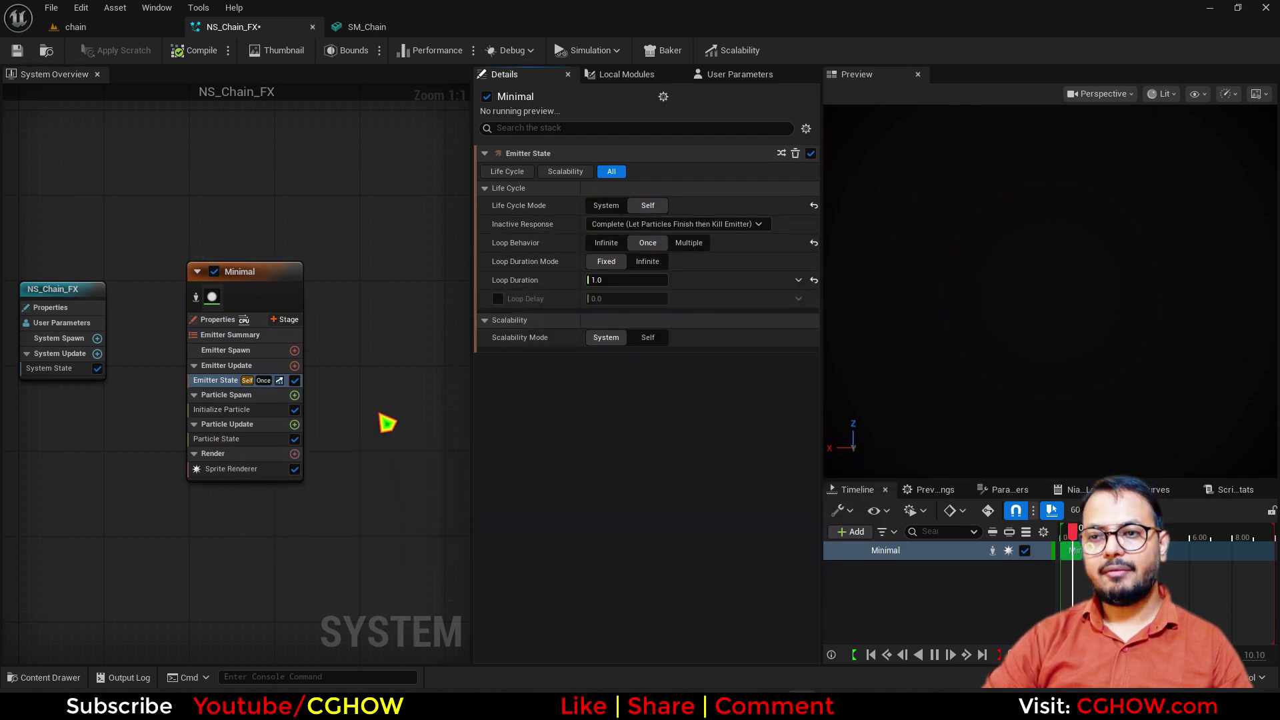
left_click(216, 438)
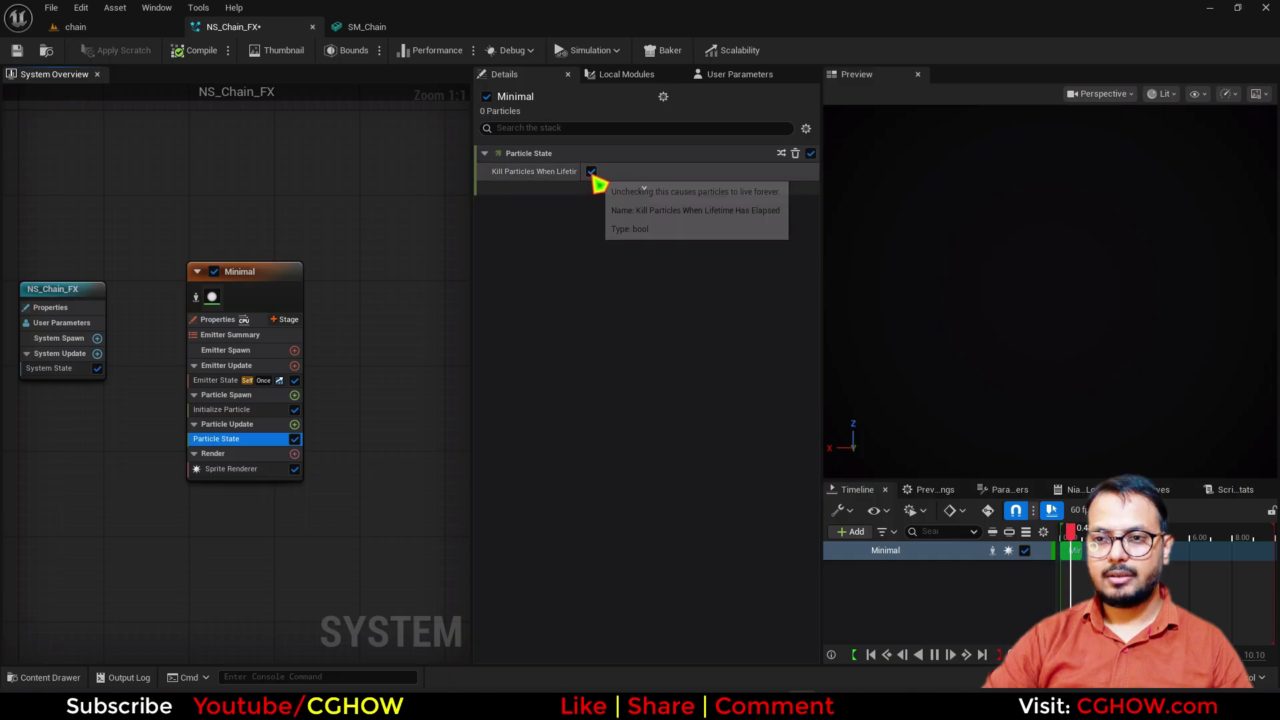
Step: Add a Spawn Burst Instantaneous module to the Emitter Update stage with a spawn count of 10
left_click(294, 365)
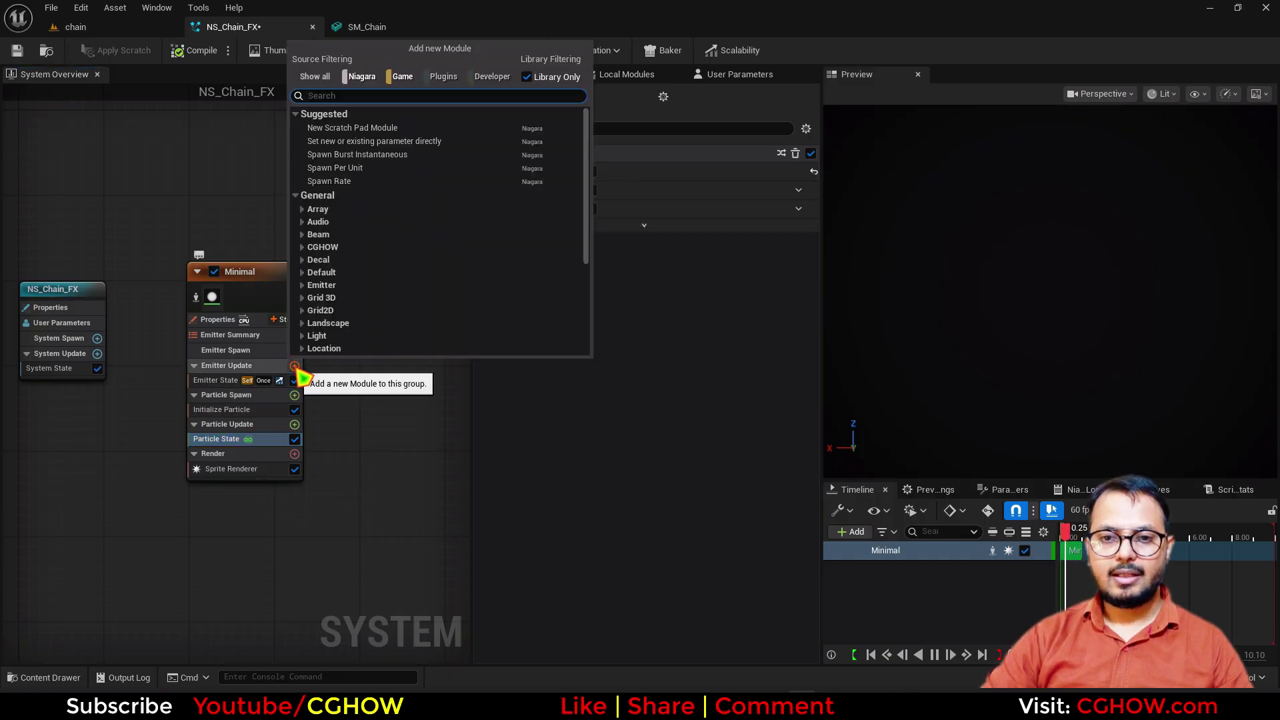
left_click(351, 171)
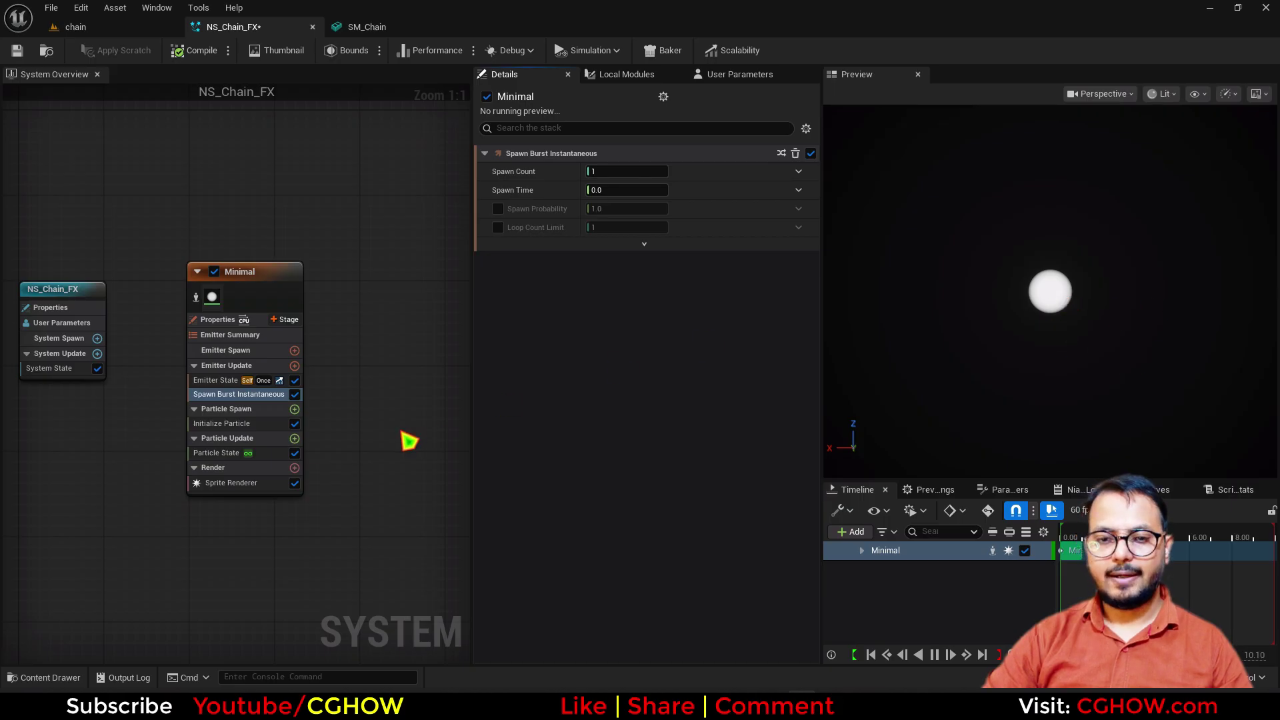
type("10")
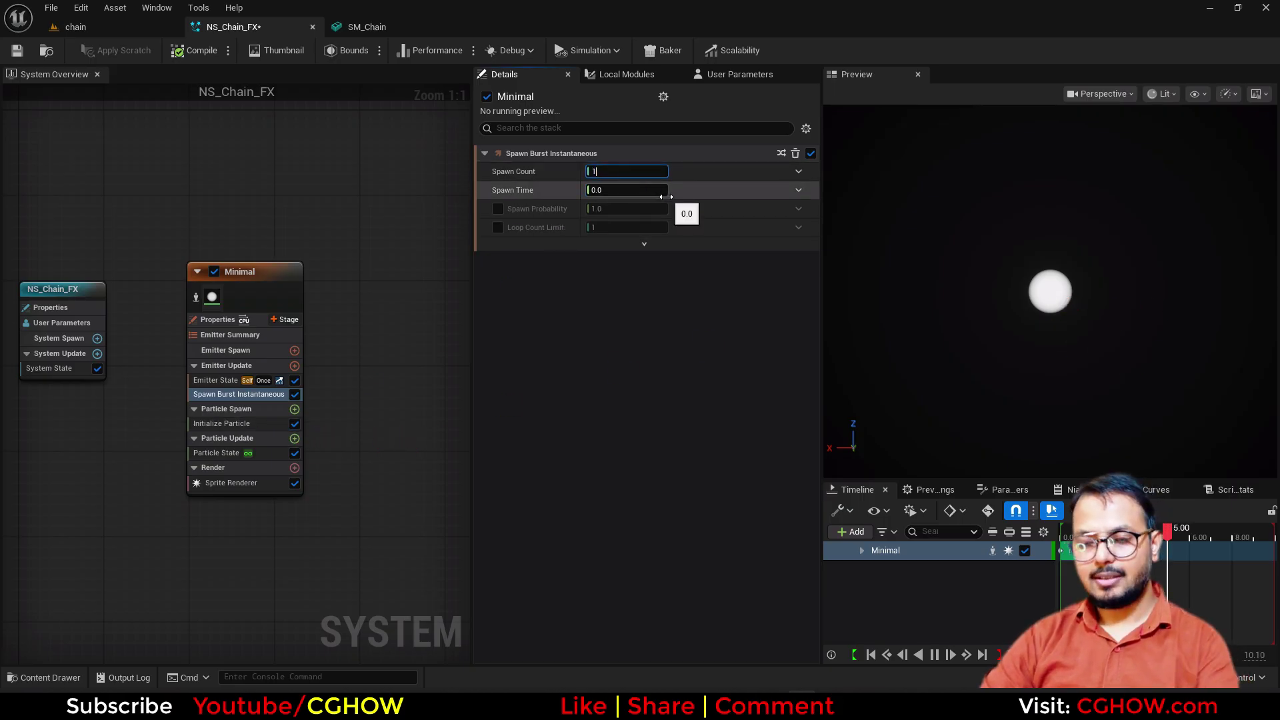
key("Return")
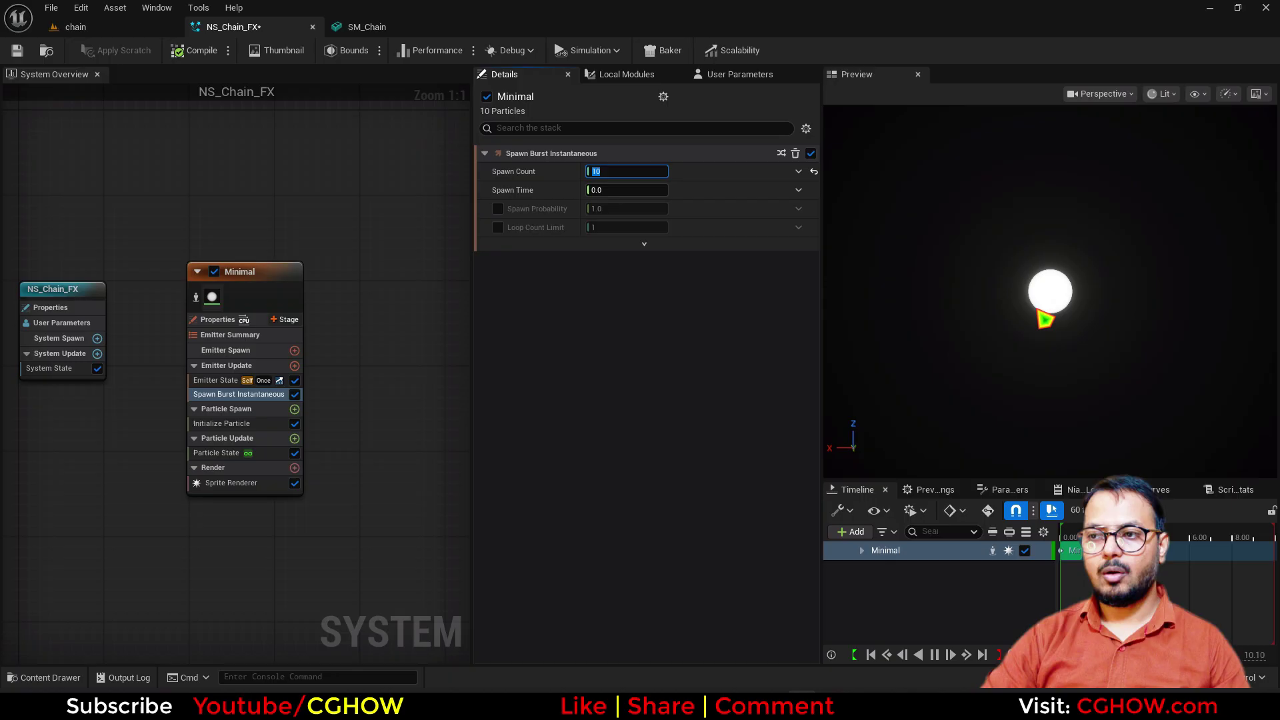
left_click(295, 410)
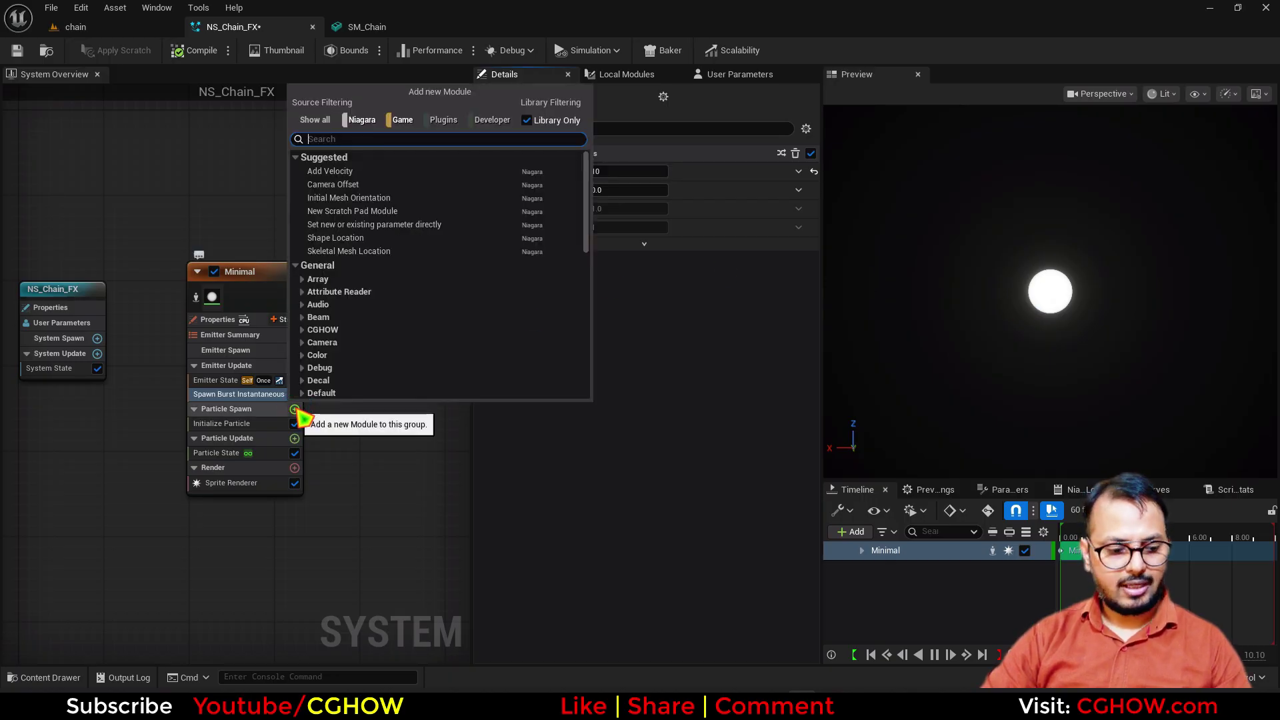
type("shape")
left_click(343, 194)
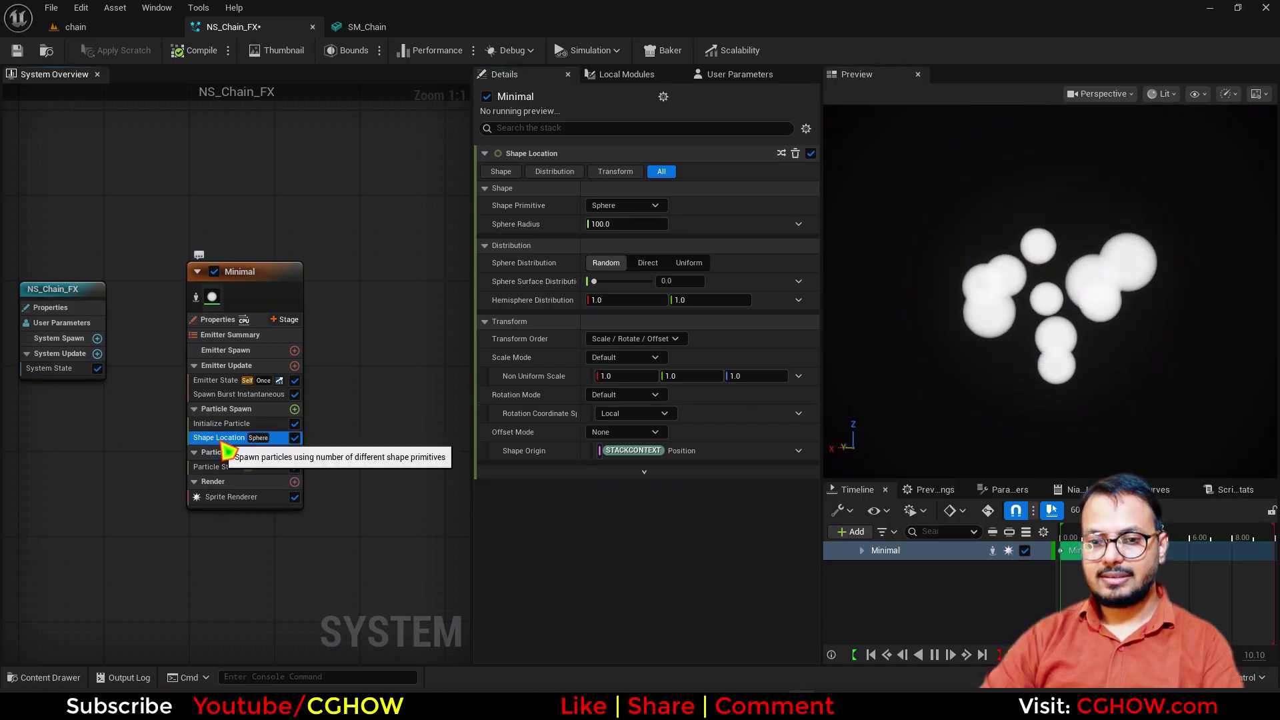
key("Delete")
Step: Enable the Position Offset in Initialize Particle and drive it with a Make Vector dynamic input
left_click(235, 426)
left_click(509, 280)
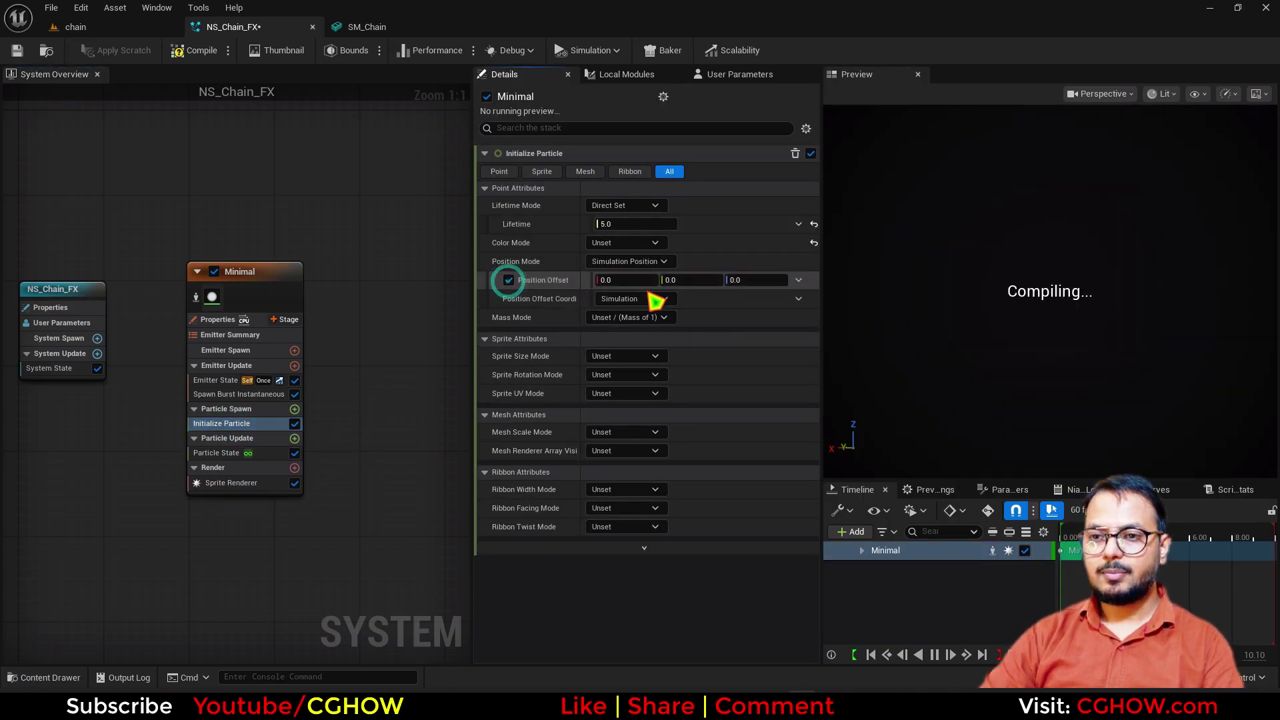
mouse_move(620, 280)
left_mouse_down()
mouse_move(673, 280)
mouse_move(603, 280)
mouse_move(640, 280)
left_mouse_up()
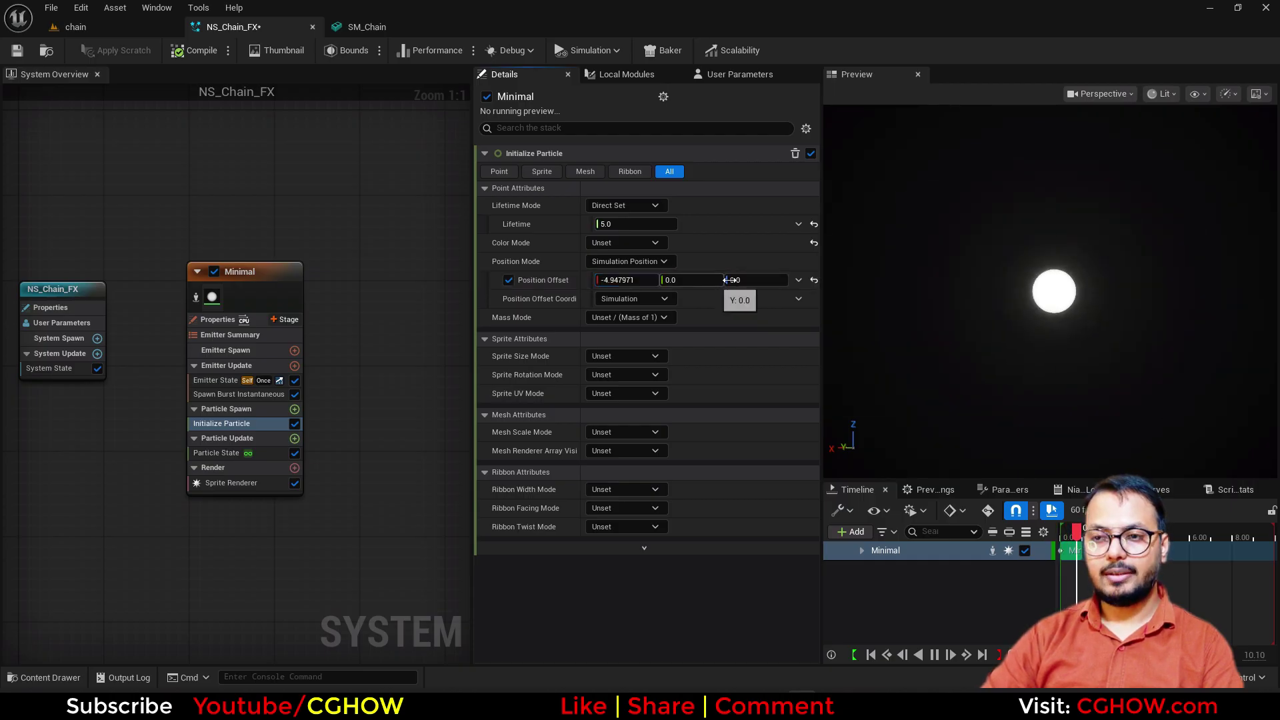
left_click_drag(757, 280, 732, 280)
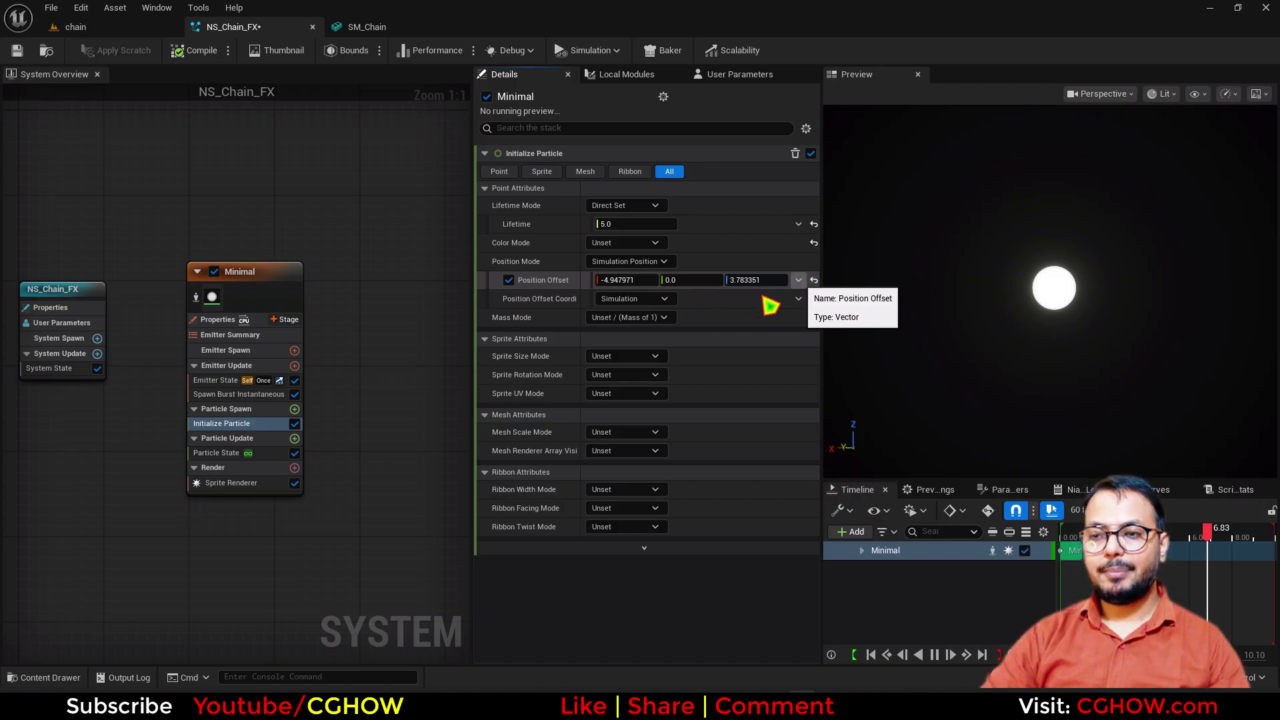
left_click(797, 280)
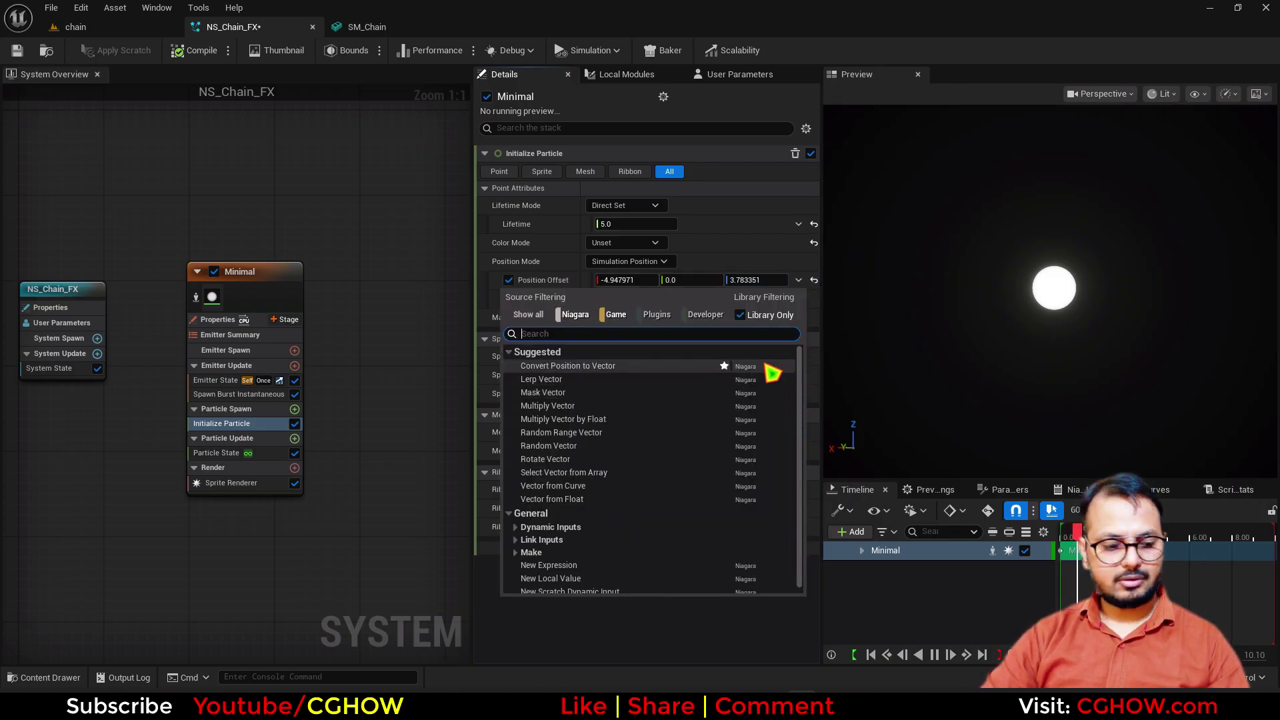
type("brea")
left_click(572, 368)
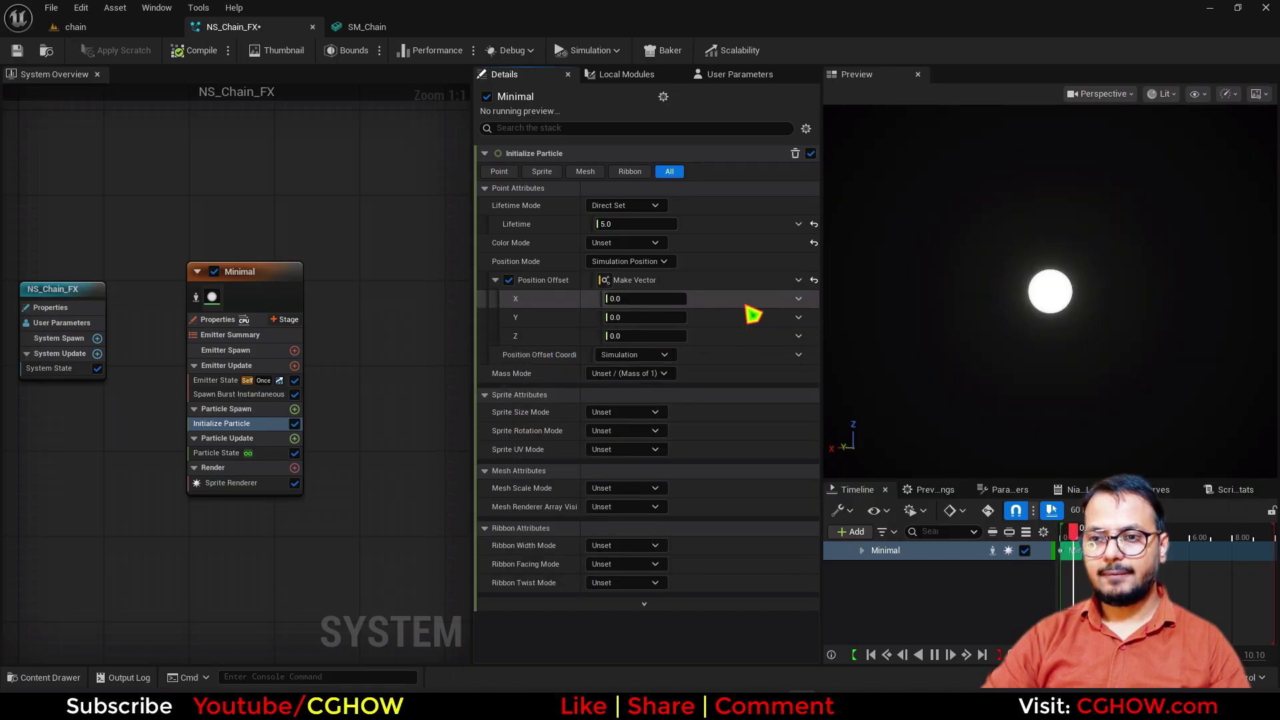
Step: Drive the offset vector's X with Return Normalized Exec Index, scaled to about 480, and turn off its normalized index checkbox
left_click(798, 299)
type("exe")
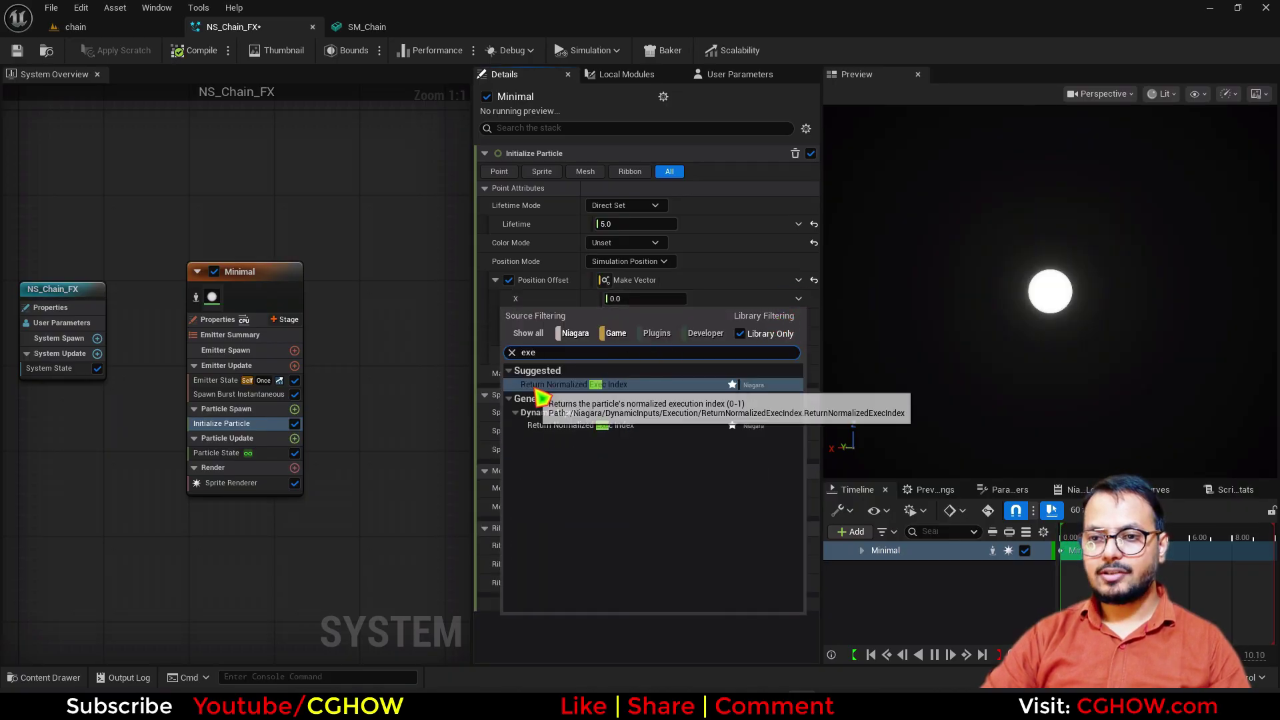
left_click(625, 386)
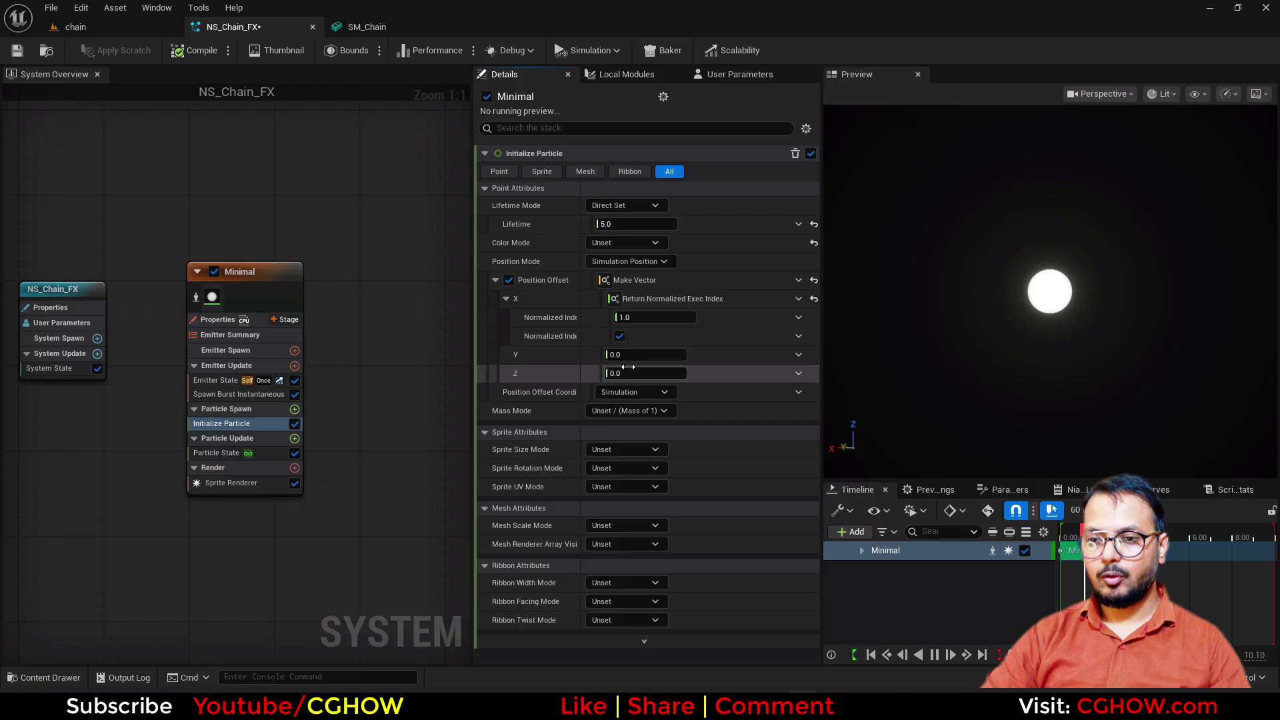
left_click_drag(654, 317, 807, 317)
left_click_drag(951, 285, 1035, 305)
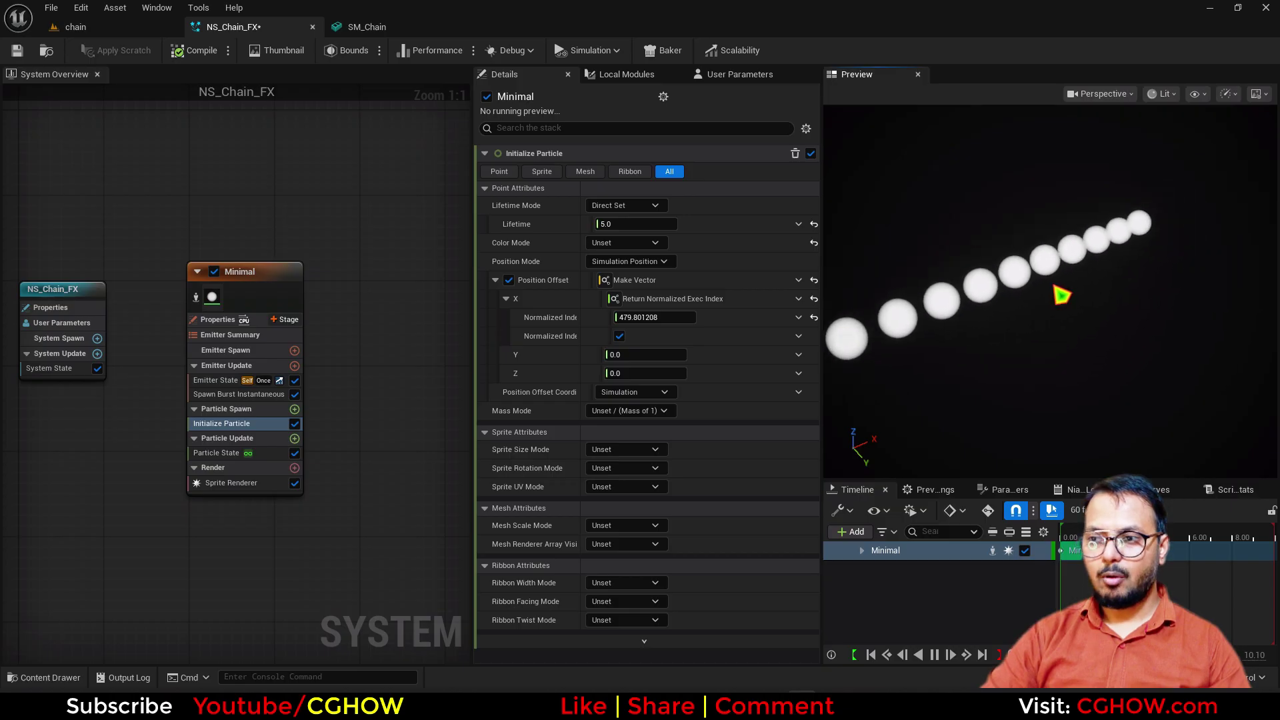
left_click(620, 336)
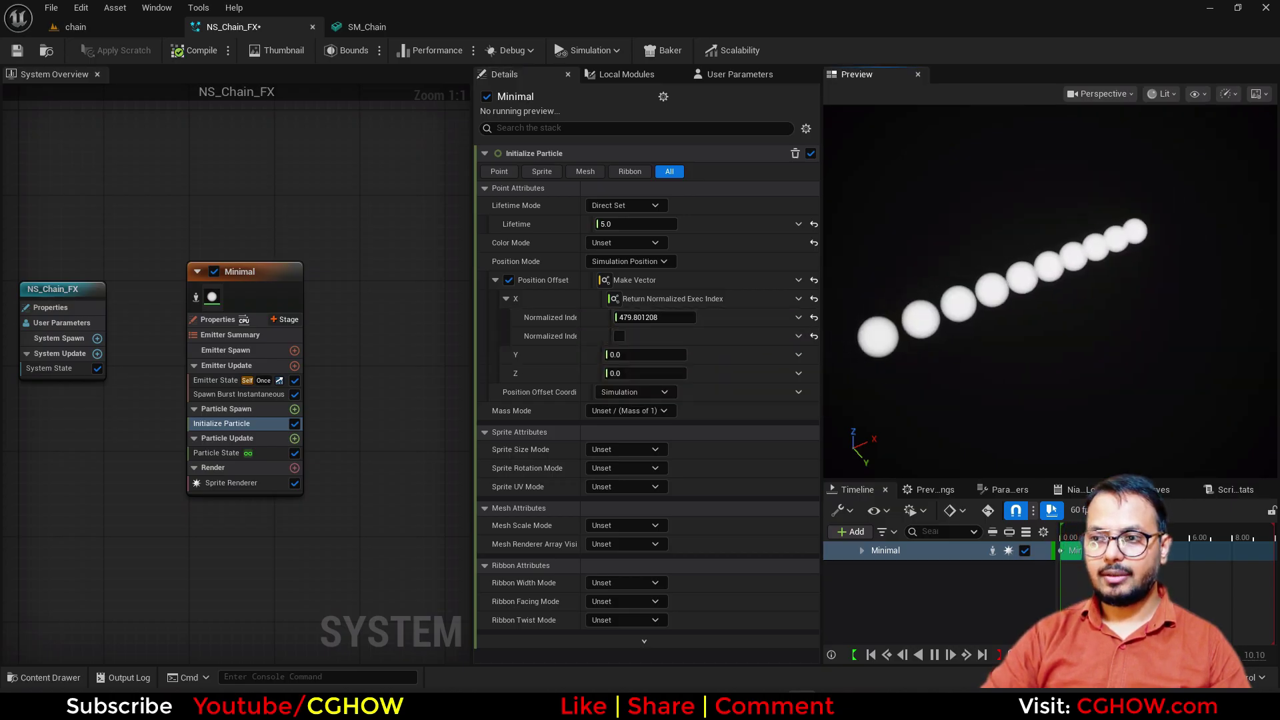
Step: Spread the particles further apart by raising the X offset's index scale to about 891
mouse_move(652, 339)
left_click_drag(653, 318, 733, 317)
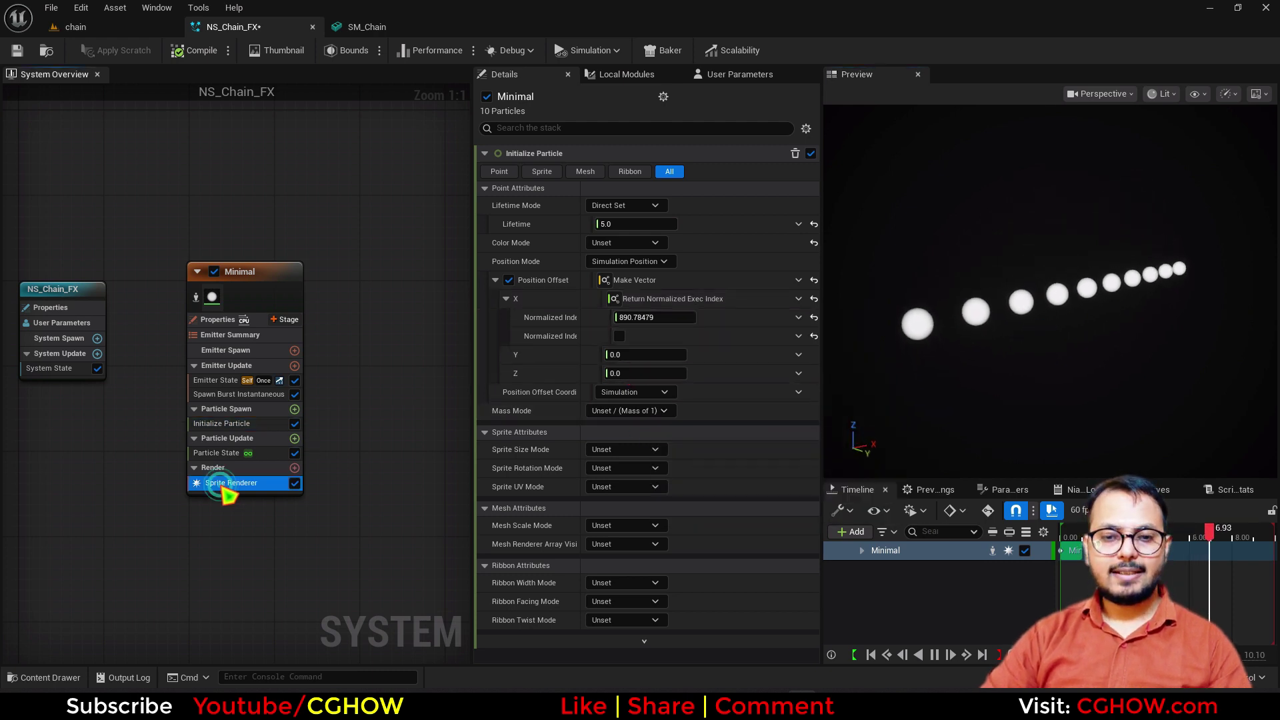
Step: Replace the Minimal emitter's Sprite Renderer with a Mesh Renderer
left_click(270, 483)
key("Delete")
left_click(294, 467)
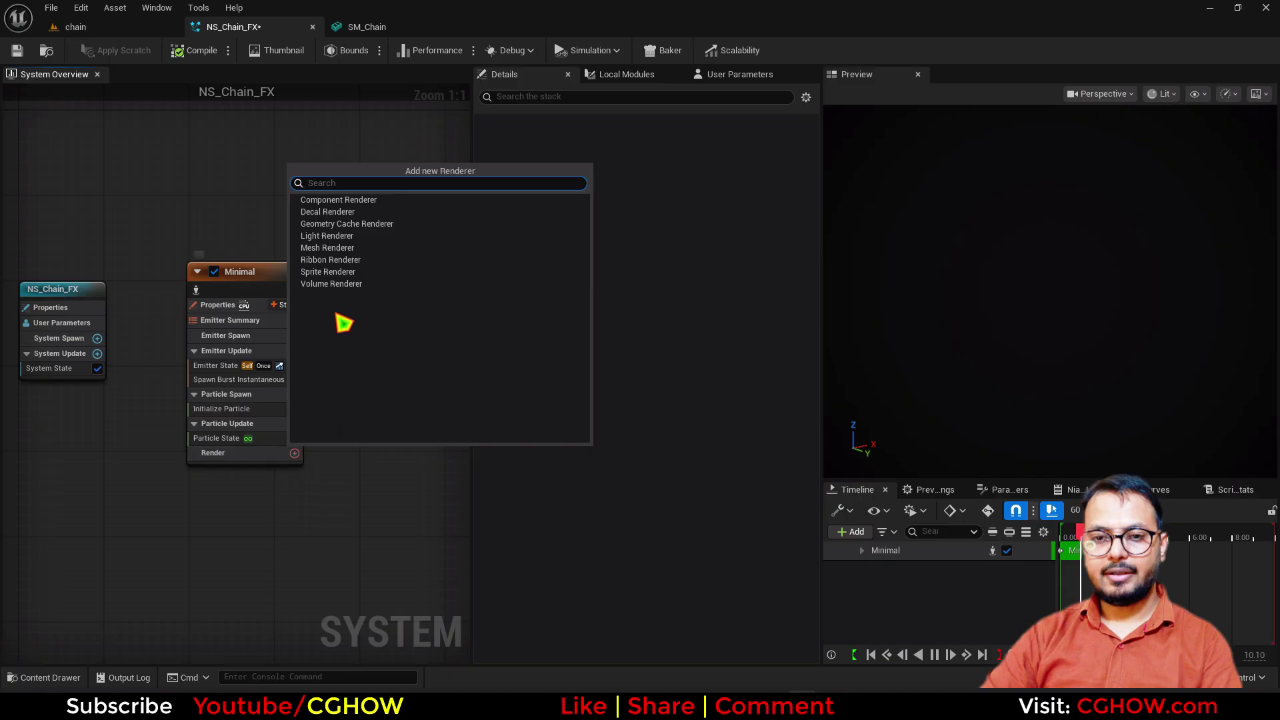
left_click(337, 251)
Step: Locate the SM_Chain asset in the content browser and assign it as the Mesh Renderer's first mesh
left_click(360, 27)
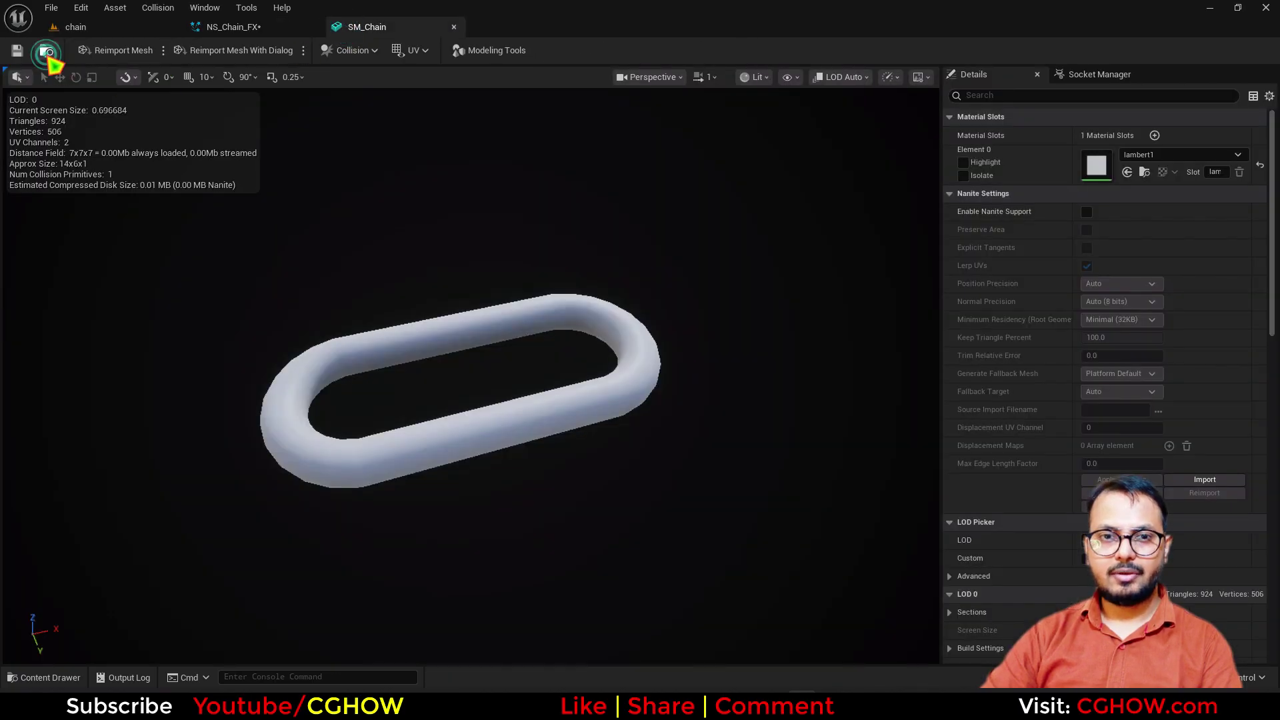
left_click(47, 52)
left_click(234, 27)
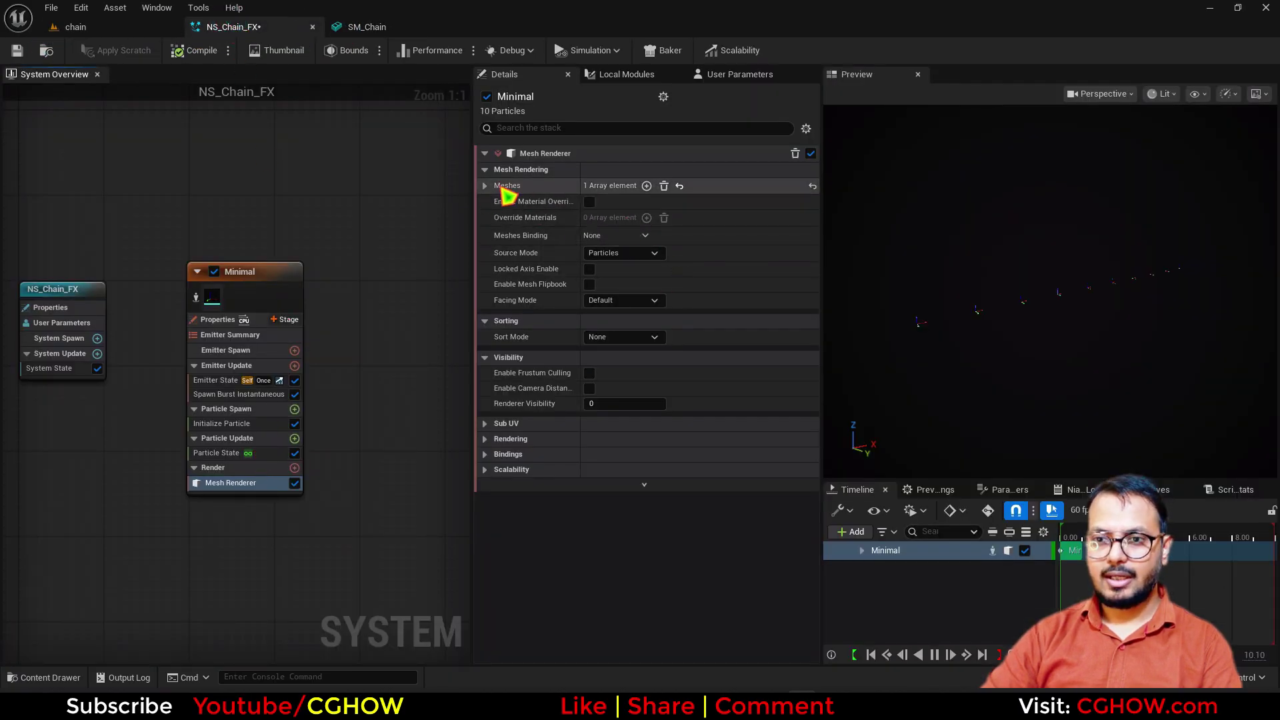
left_click(485, 186)
left_click(496, 213)
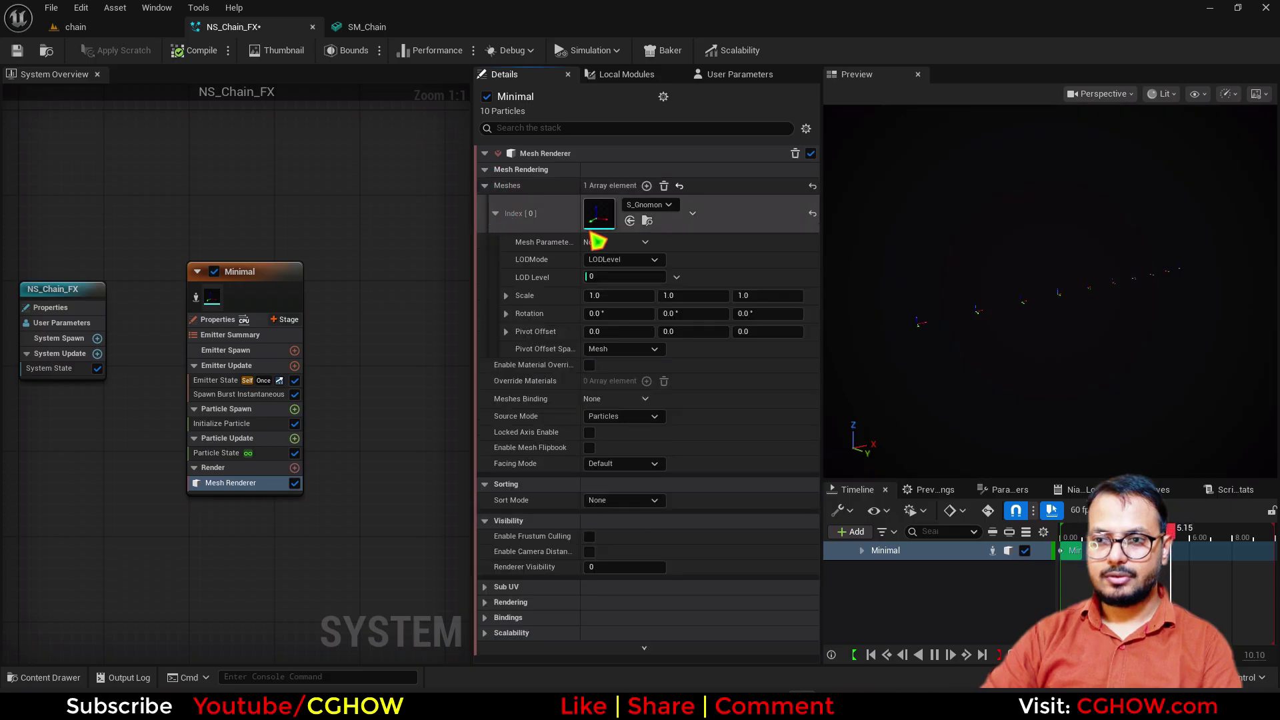
left_click(629, 221)
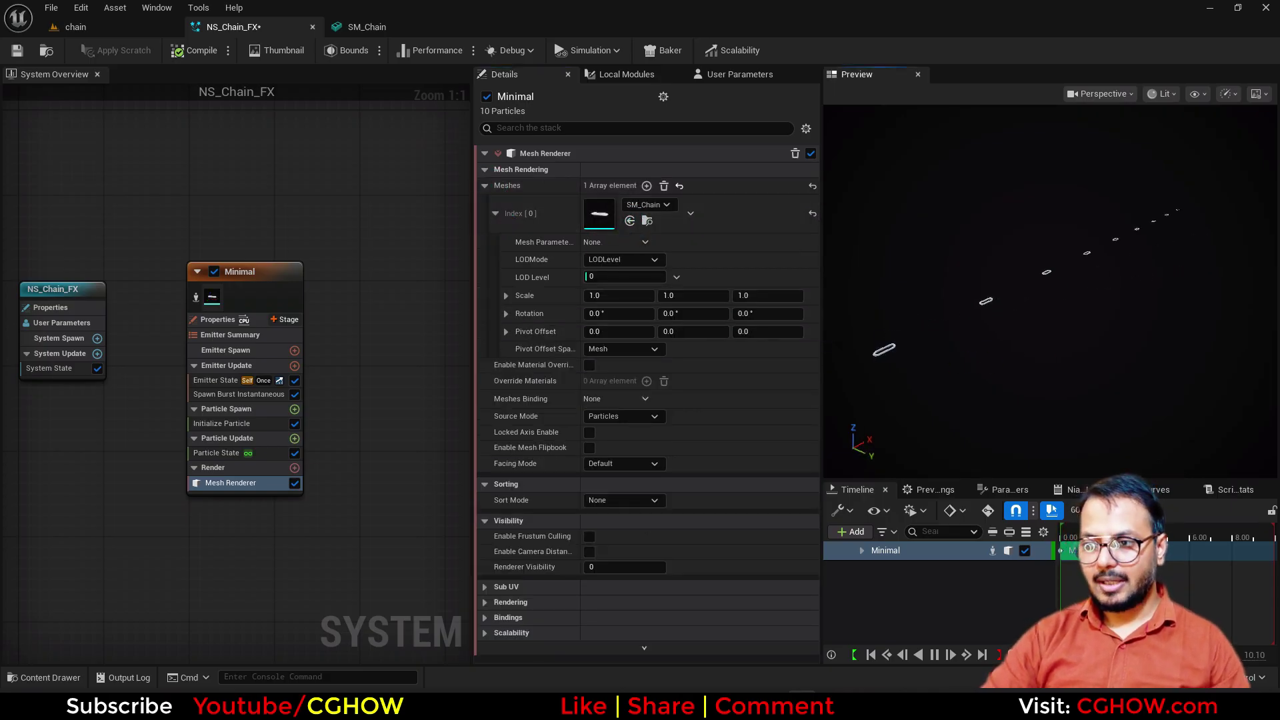
Step: Reduce the index scale of the X position offset in Initialize Particle to about 105 so the chain links overlap
left_click(239, 394)
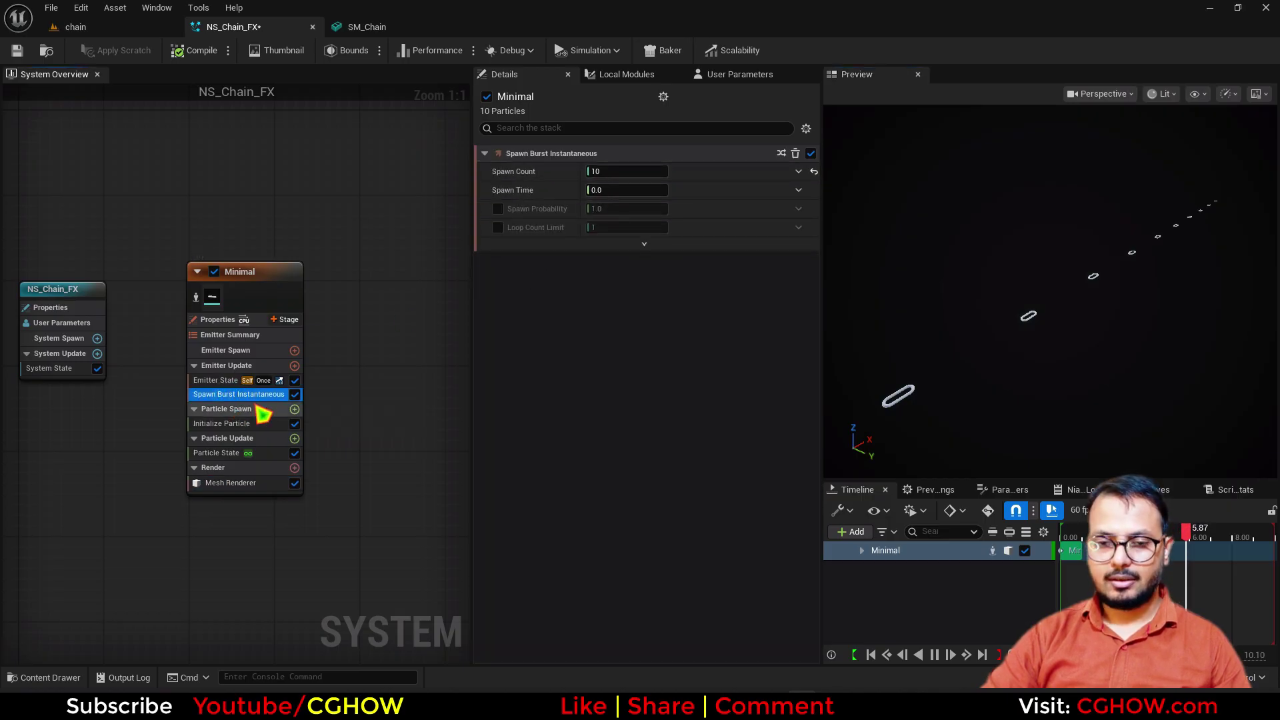
left_click(655, 317)
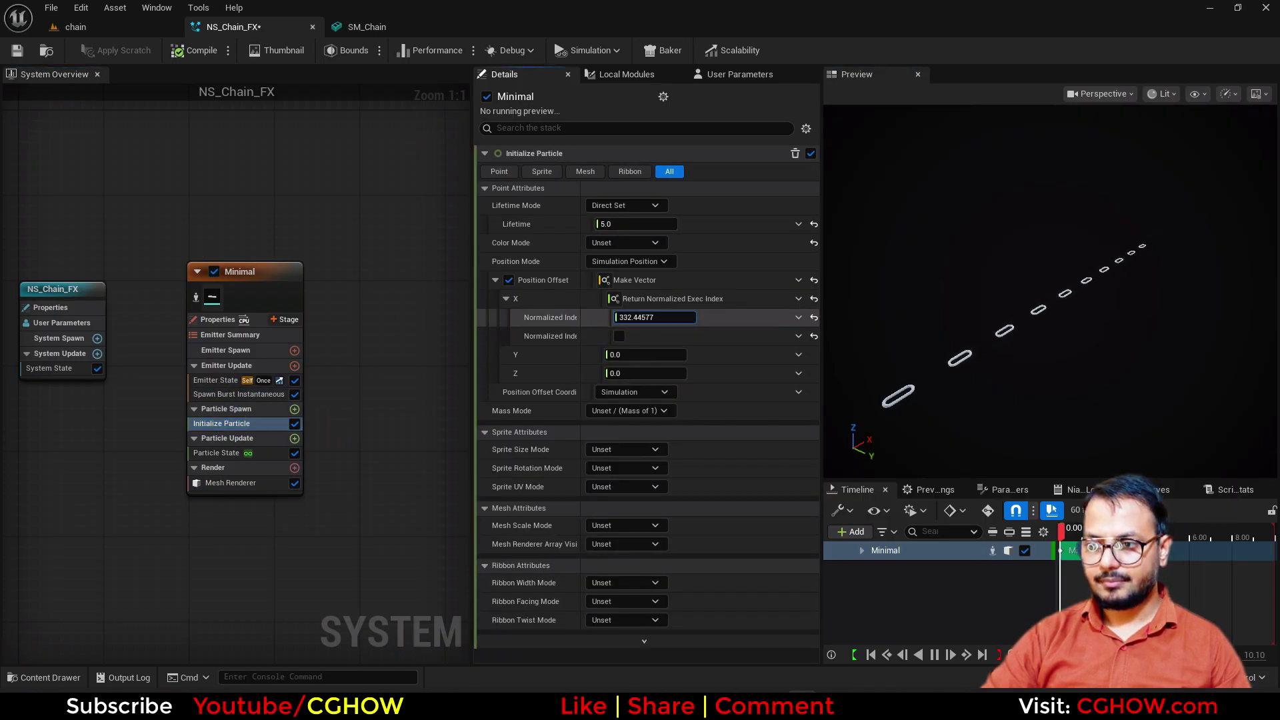
left_click_drag(654, 318, 620, 317)
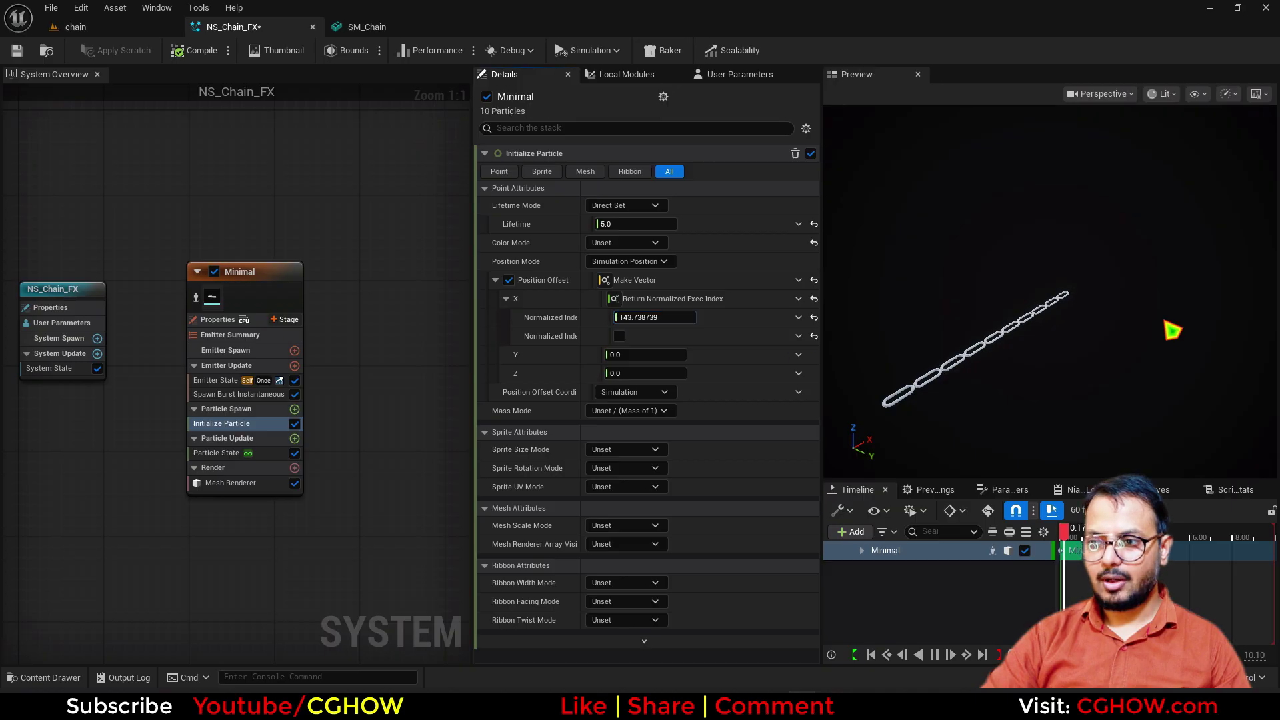
right_click_drag(1100, 335, 1100, 280)
middle_click_drag(1100, 335, 1071, 349)
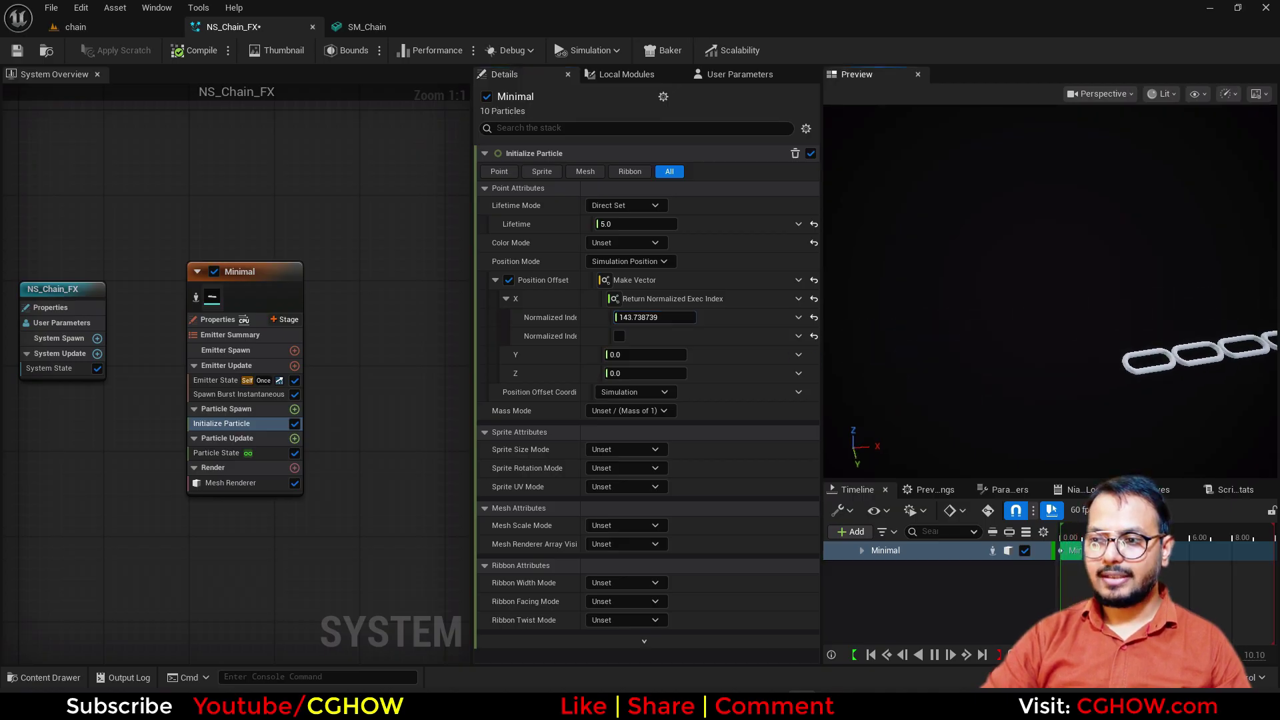
scroll(1077, 362, "up", 4)
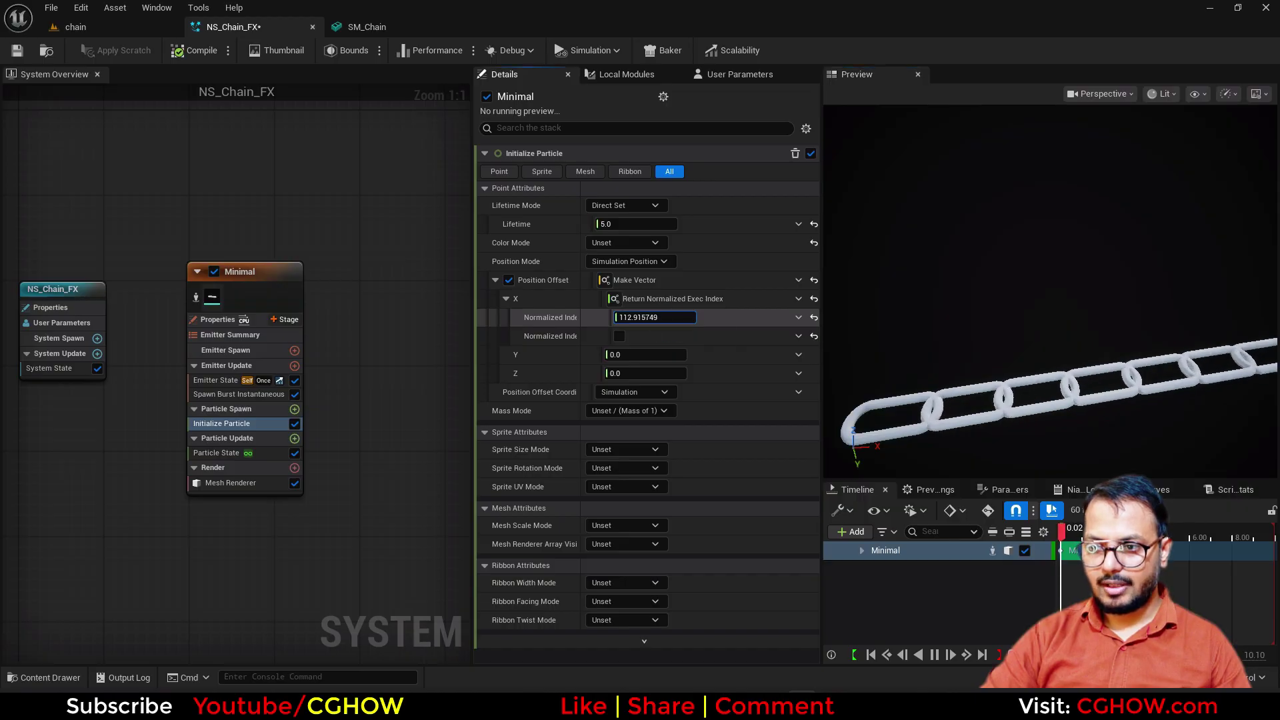
left_click_drag(665, 317, 643, 317)
left_click_drag(962, 406, 1042, 400)
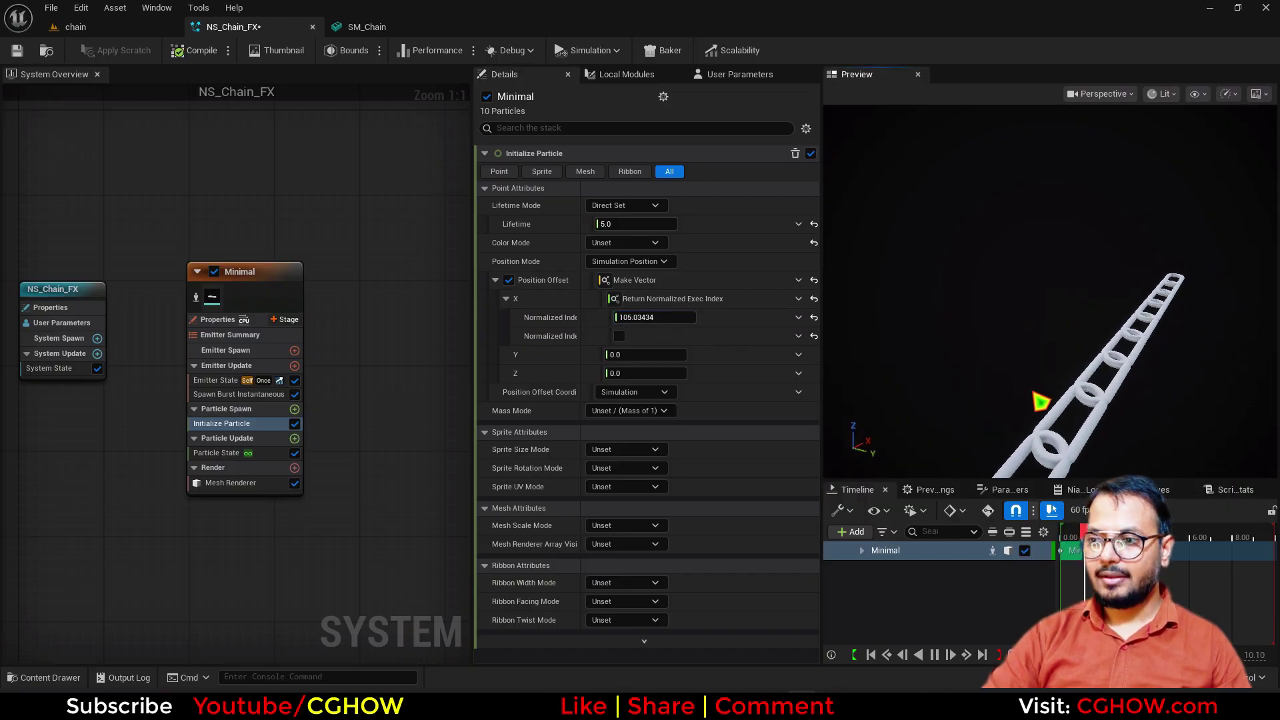
right_click_drag(1042, 400, 1041, 454)
left_click_drag(1025, 425, 1043, 399)
Step: Add an Initial Mesh Orientation module to the Particle Spawn stage, with orientation mode None and Rotation enabled
left_click(294, 409)
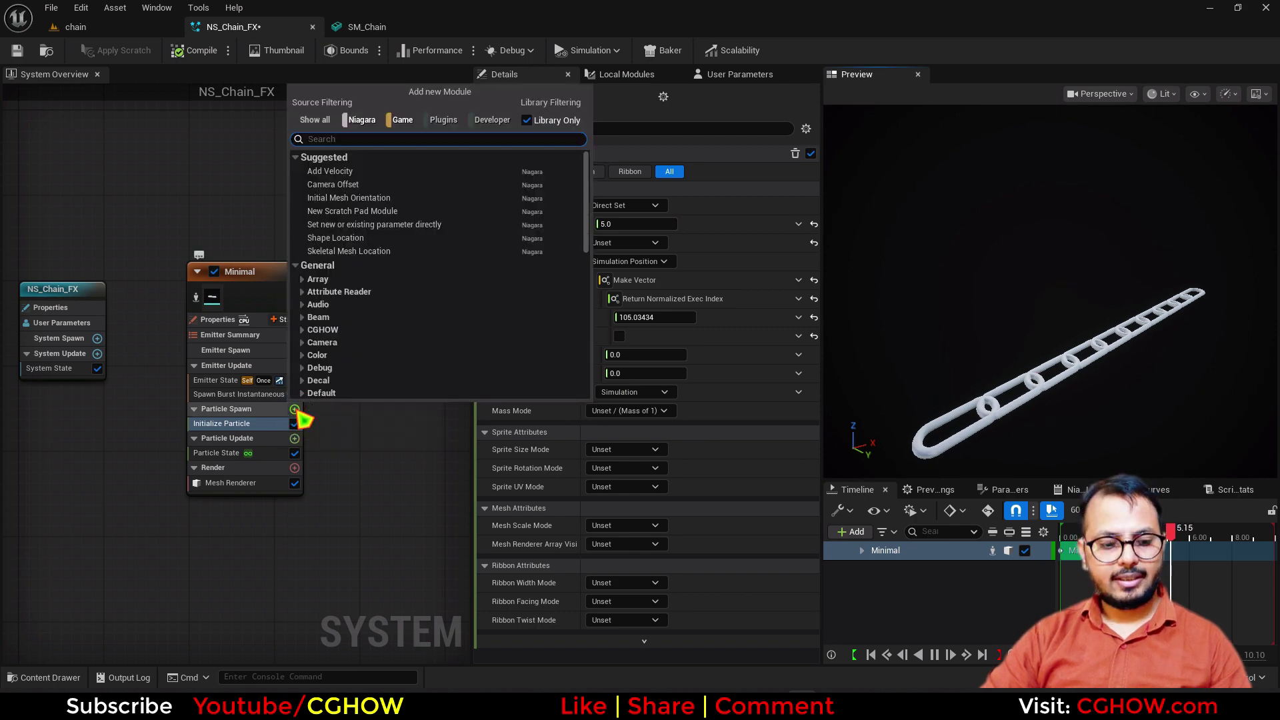
type("ini")
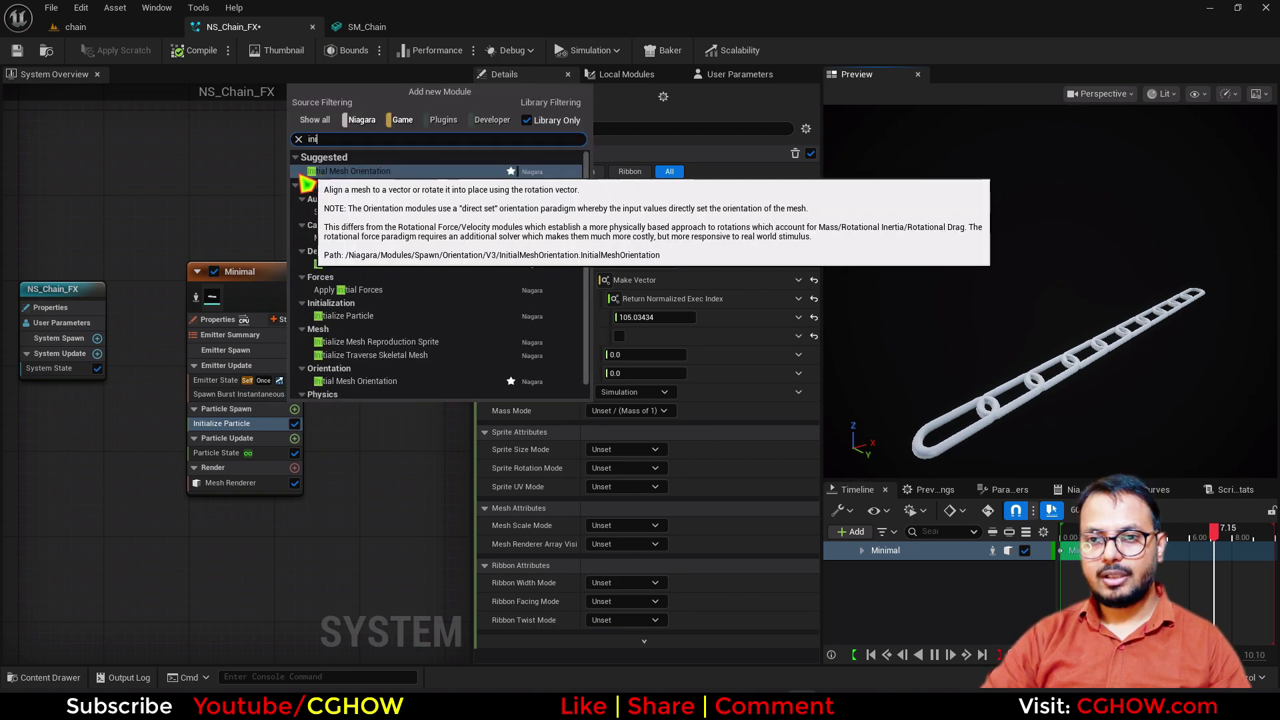
left_click(330, 175)
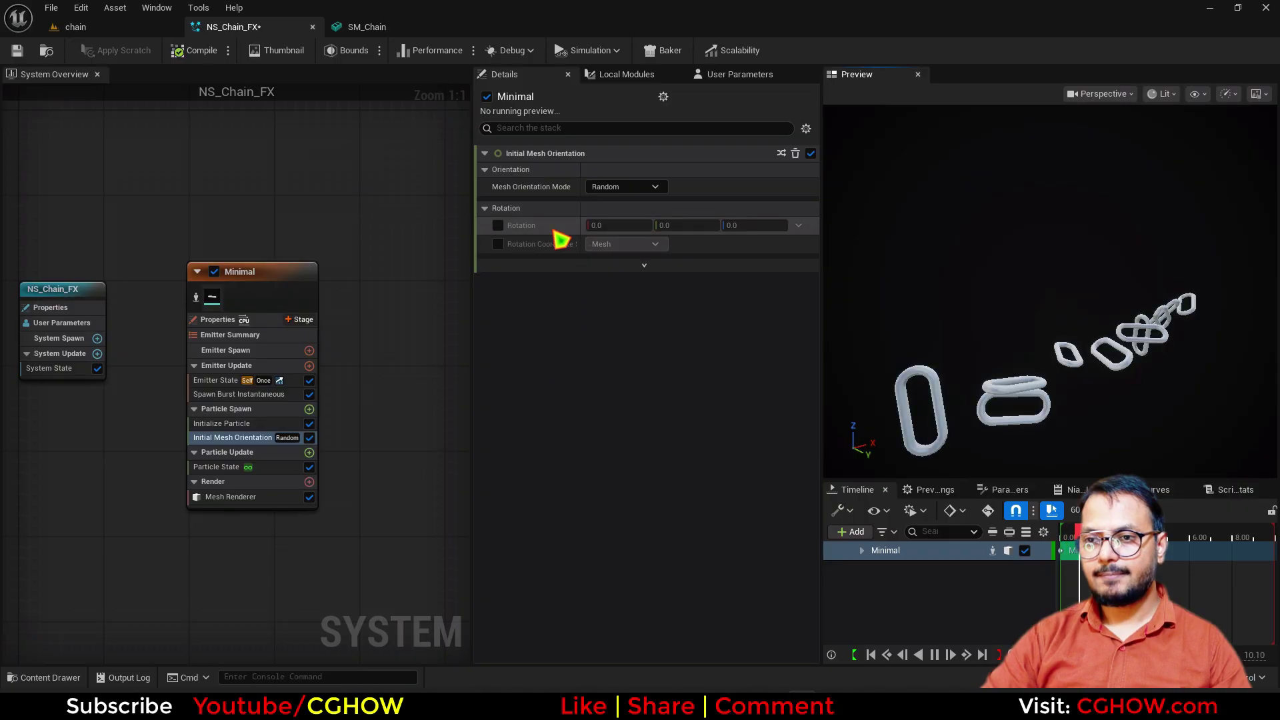
left_click(630, 187)
left_click(625, 204)
left_click(497, 226)
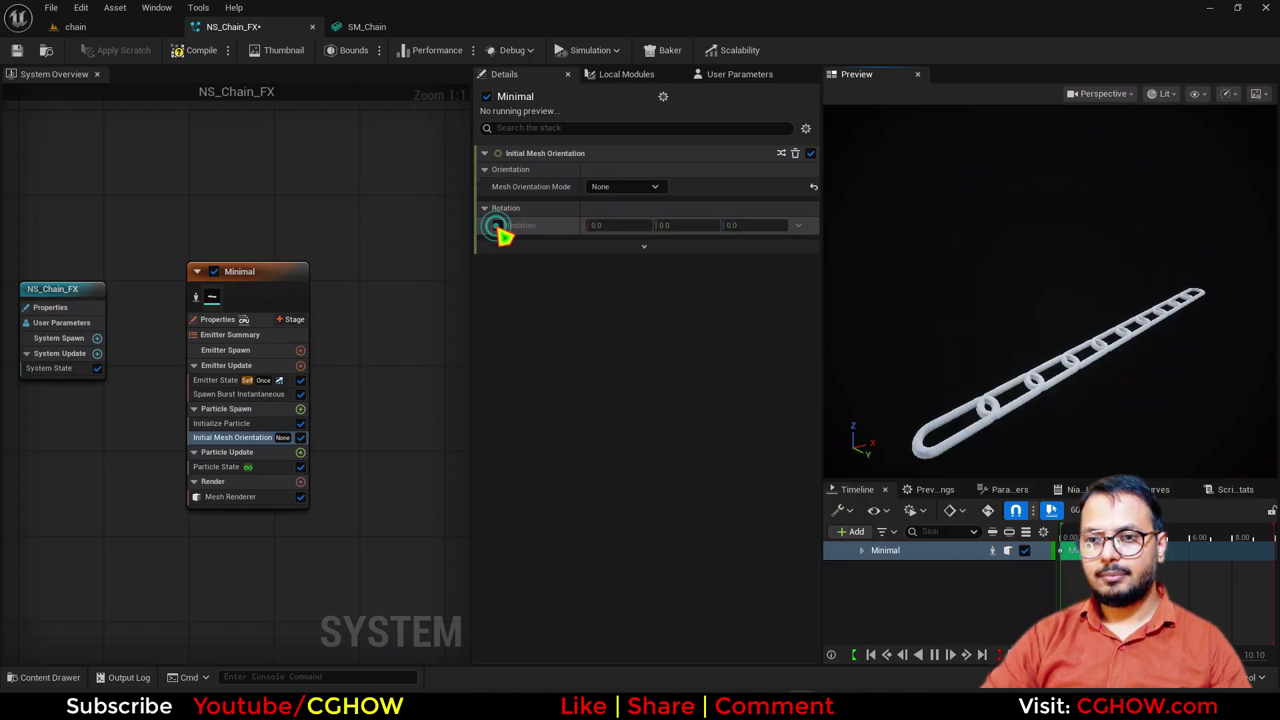
left_click_drag(603, 226, 606, 226)
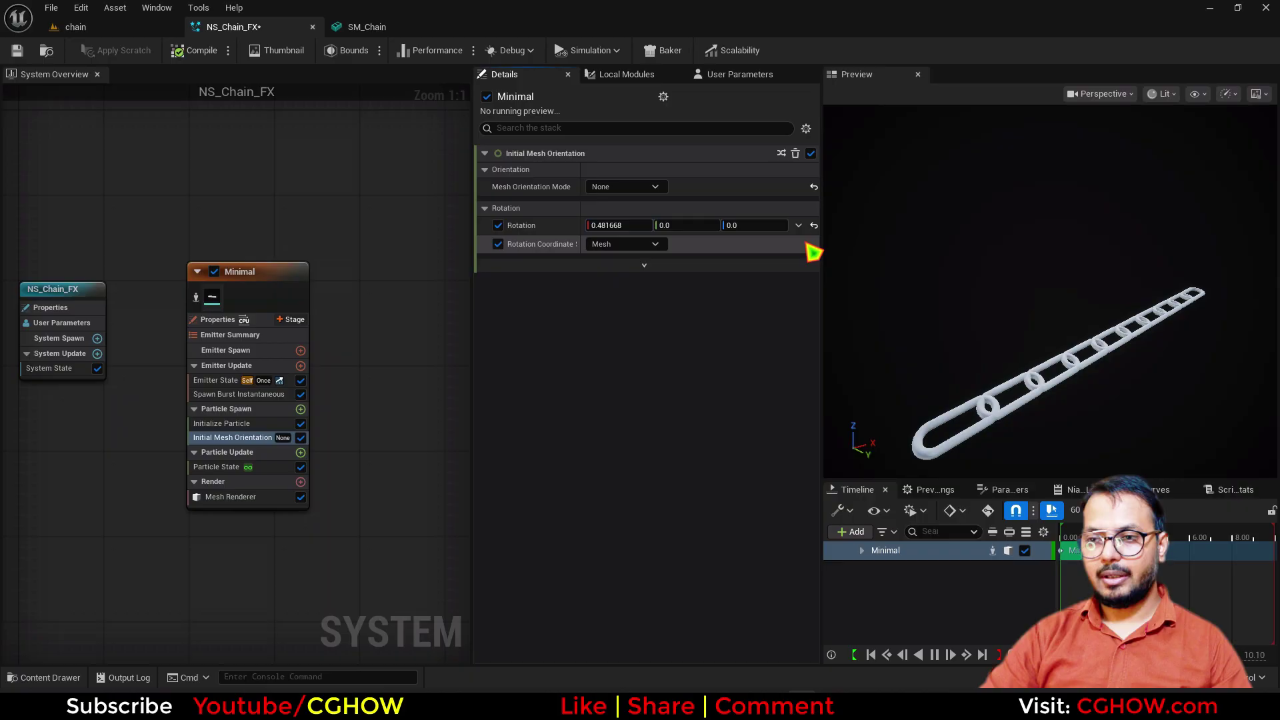
Step: Drive the mesh Rotation with a Make Vector dynamic input and set its X to 0.25
left_click(799, 225)
type("break")
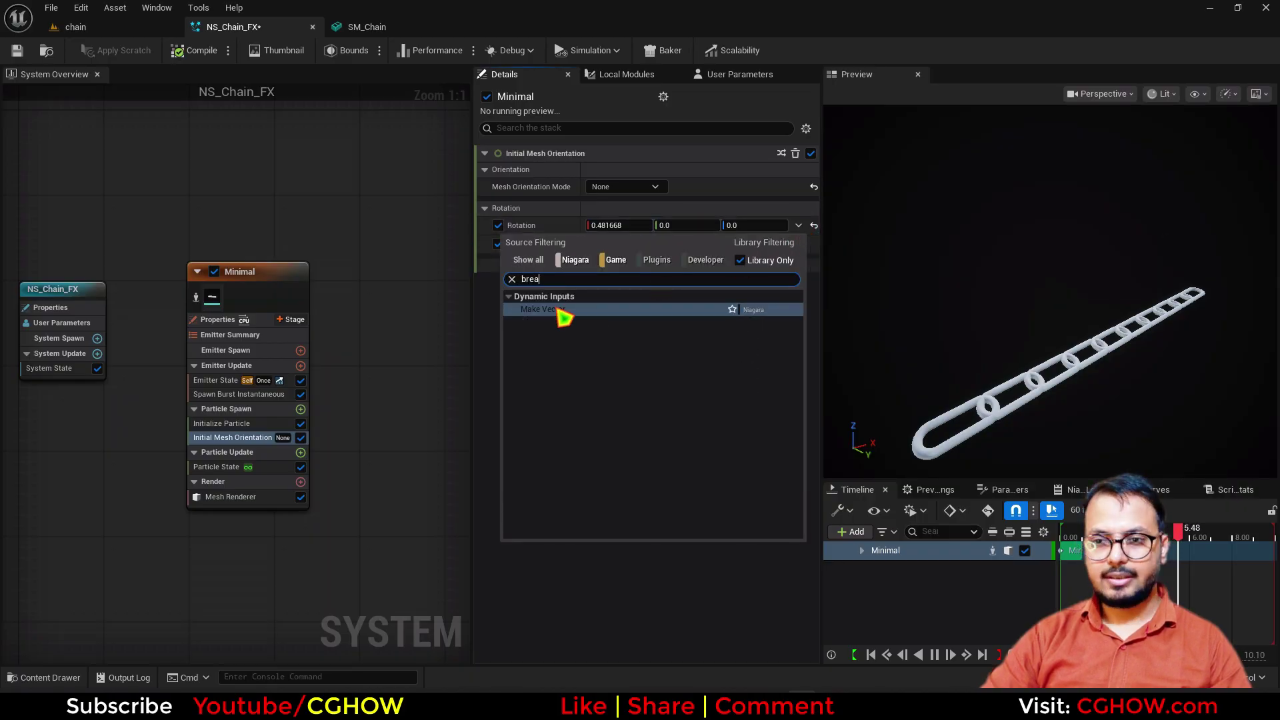
left_click(558, 311)
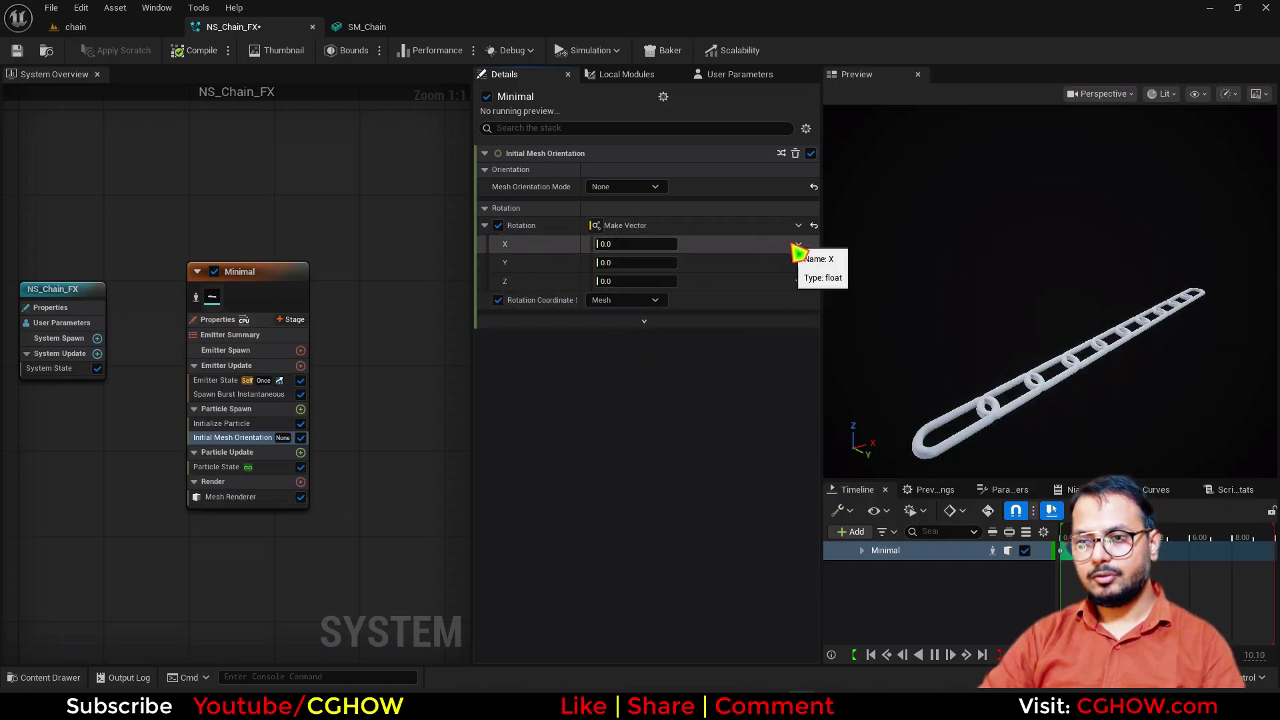
left_click(629, 243)
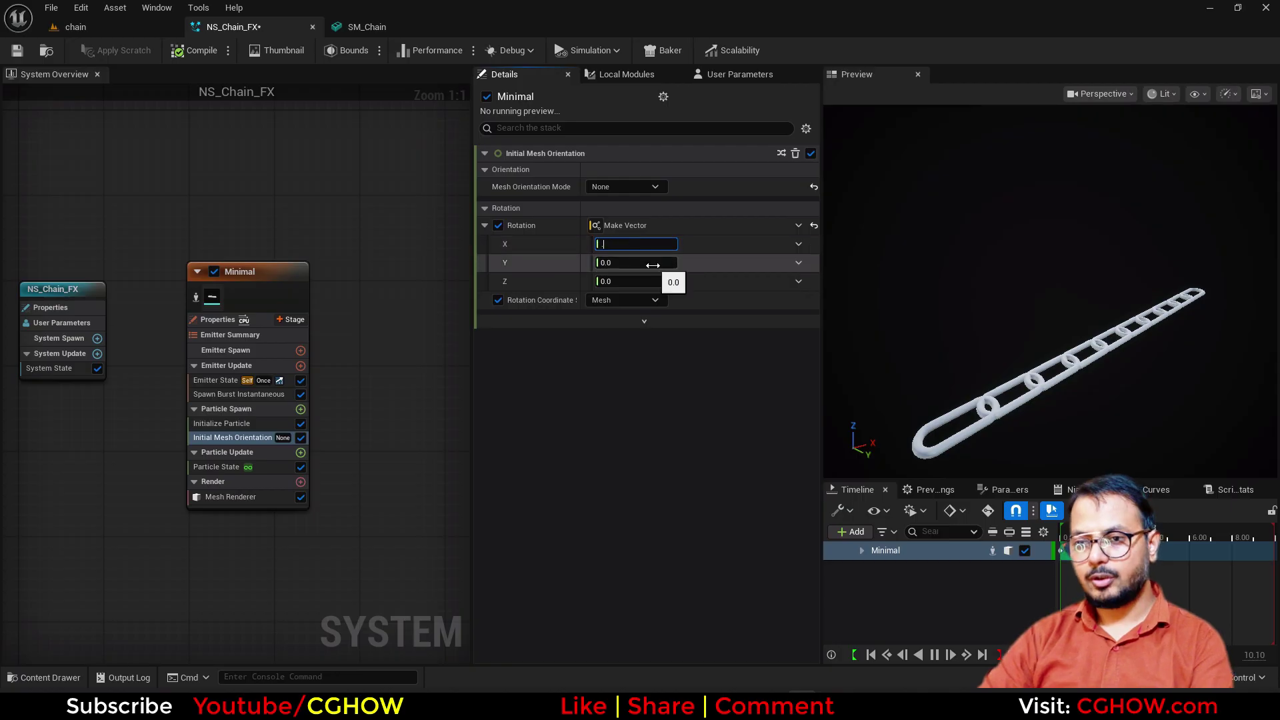
type("0.25")
key("Return")
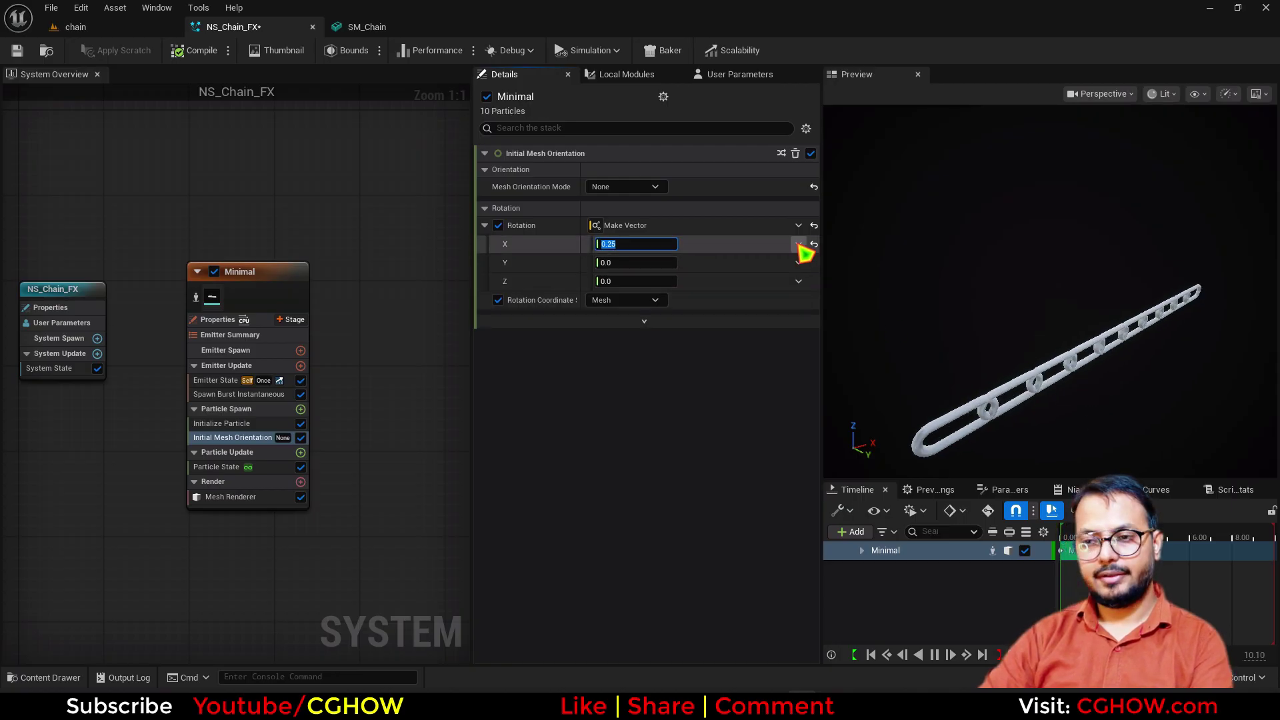
Step: Drive the rotation vector's X with a Lerp Float and the lerp's Alpha with a Modulo Float
left_click(799, 243)
type("ler")
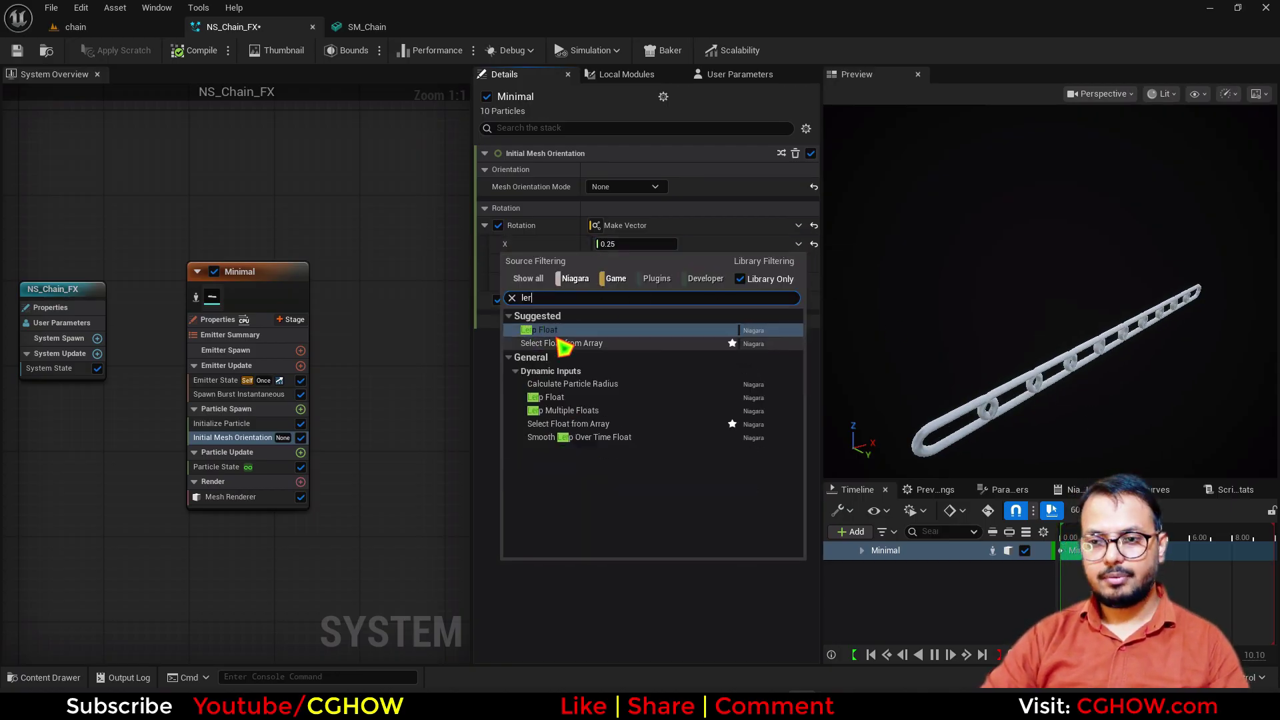
left_click(543, 330)
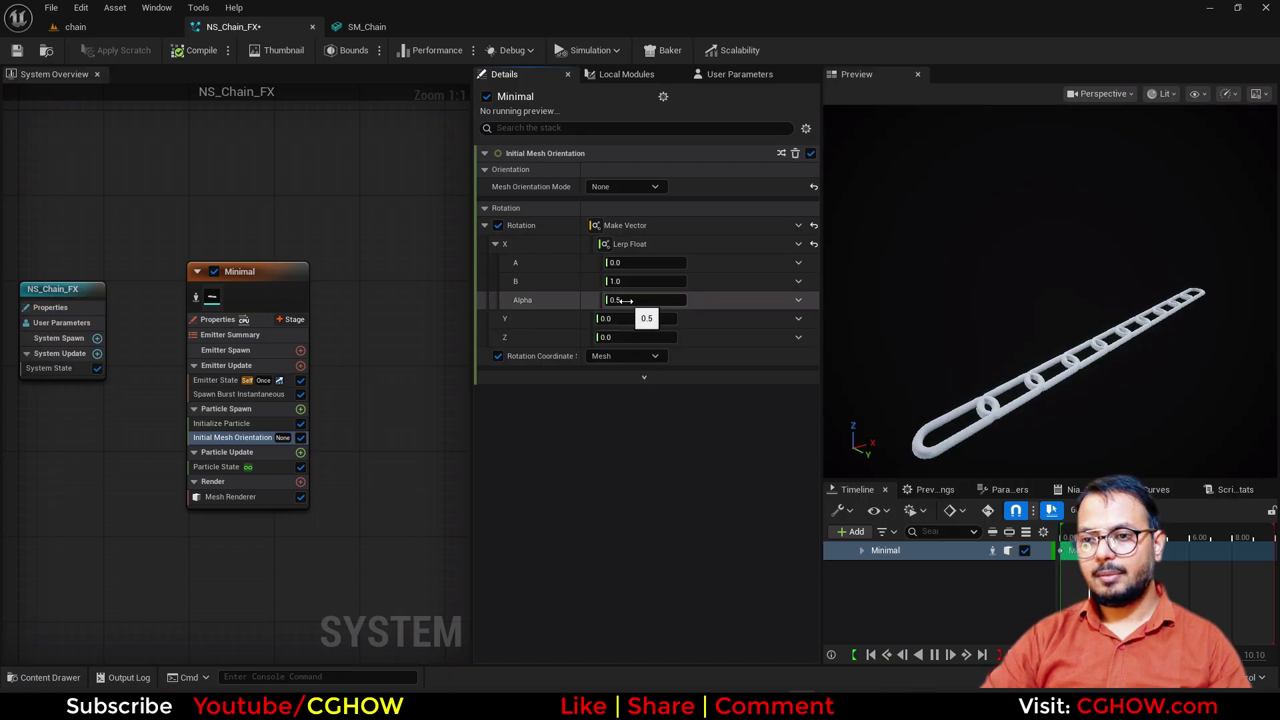
left_click(798, 301)
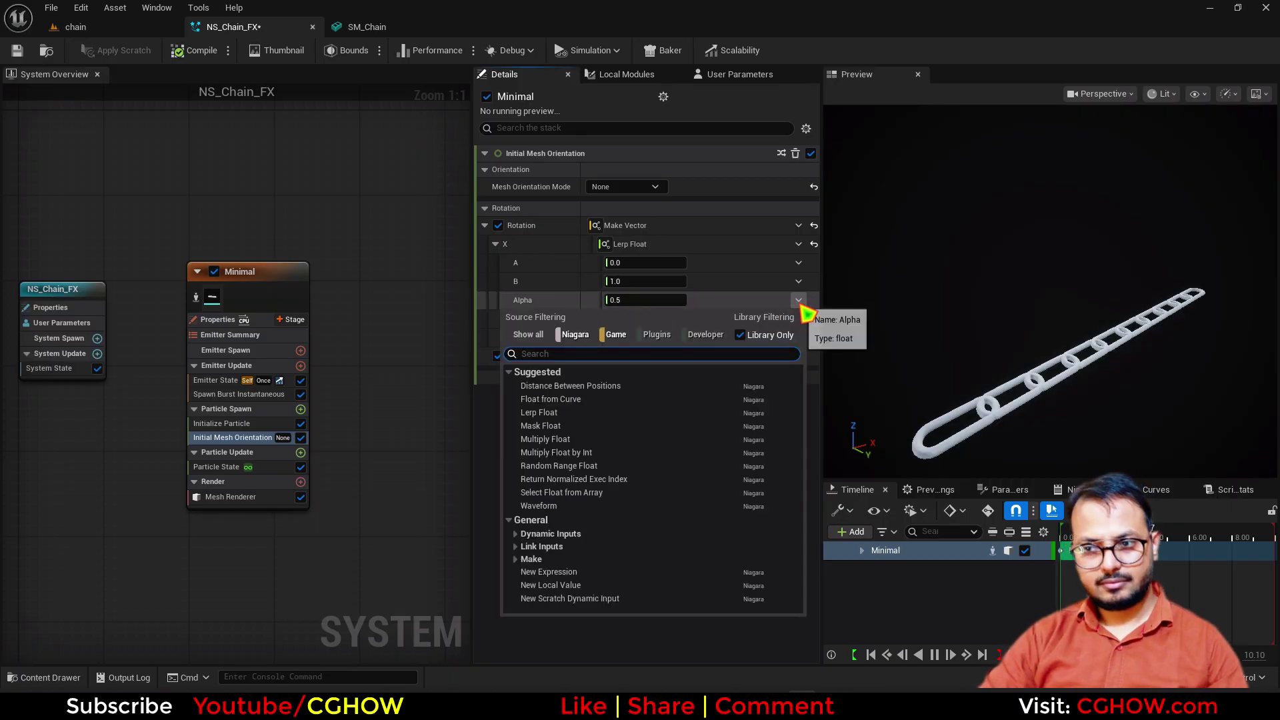
type("modu")
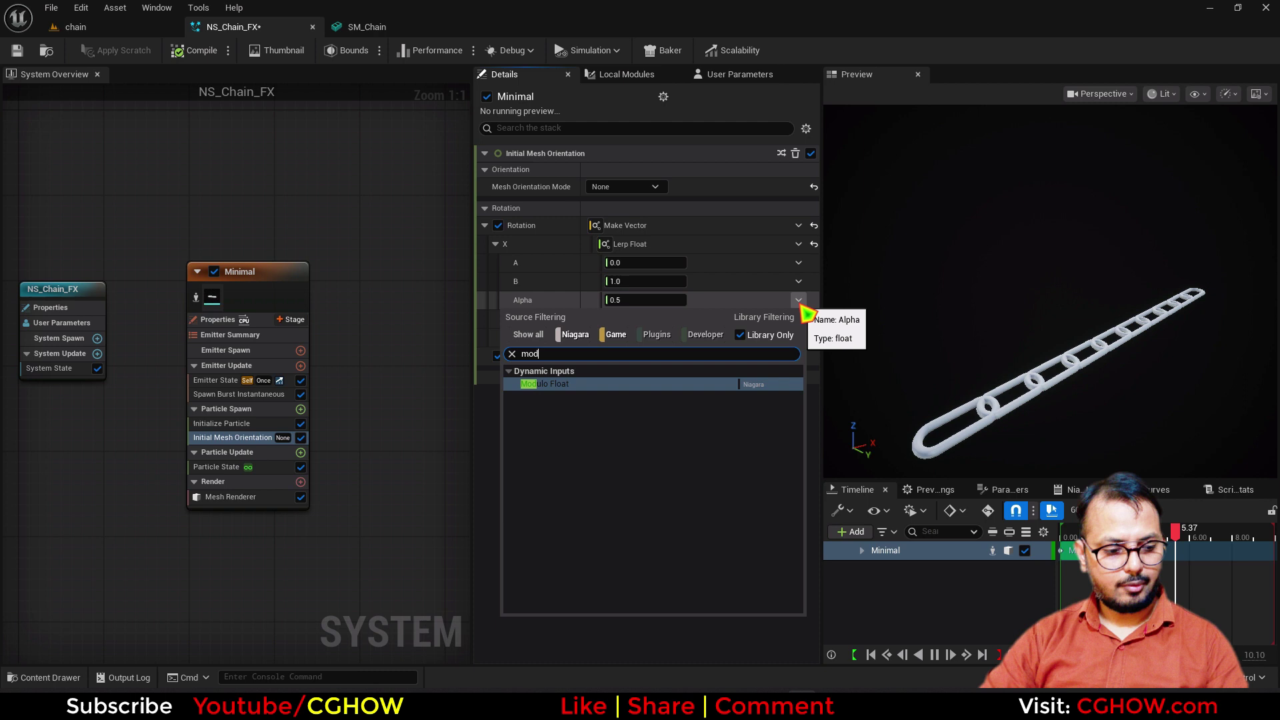
left_click(570, 386)
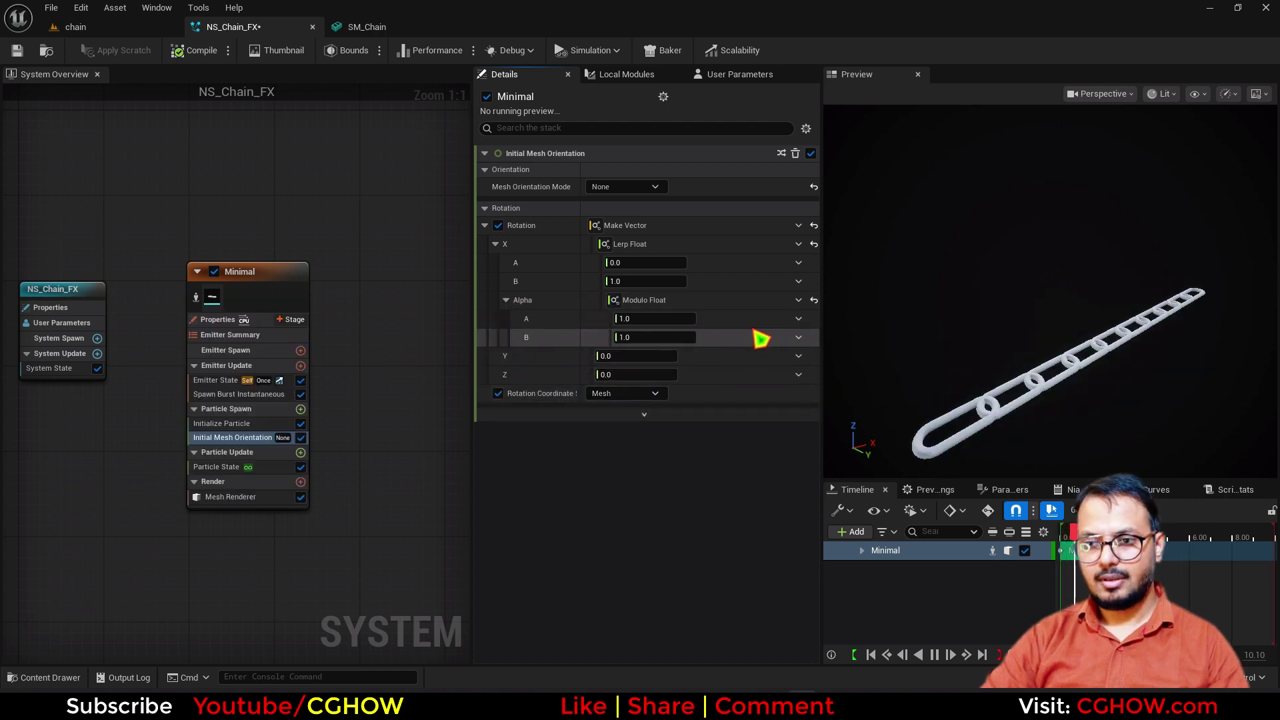
Step: Feed the Modulo Float's A with Return Normalized Exec Index and turn off its normalized index checkbox
left_click(798, 319)
type("exec")
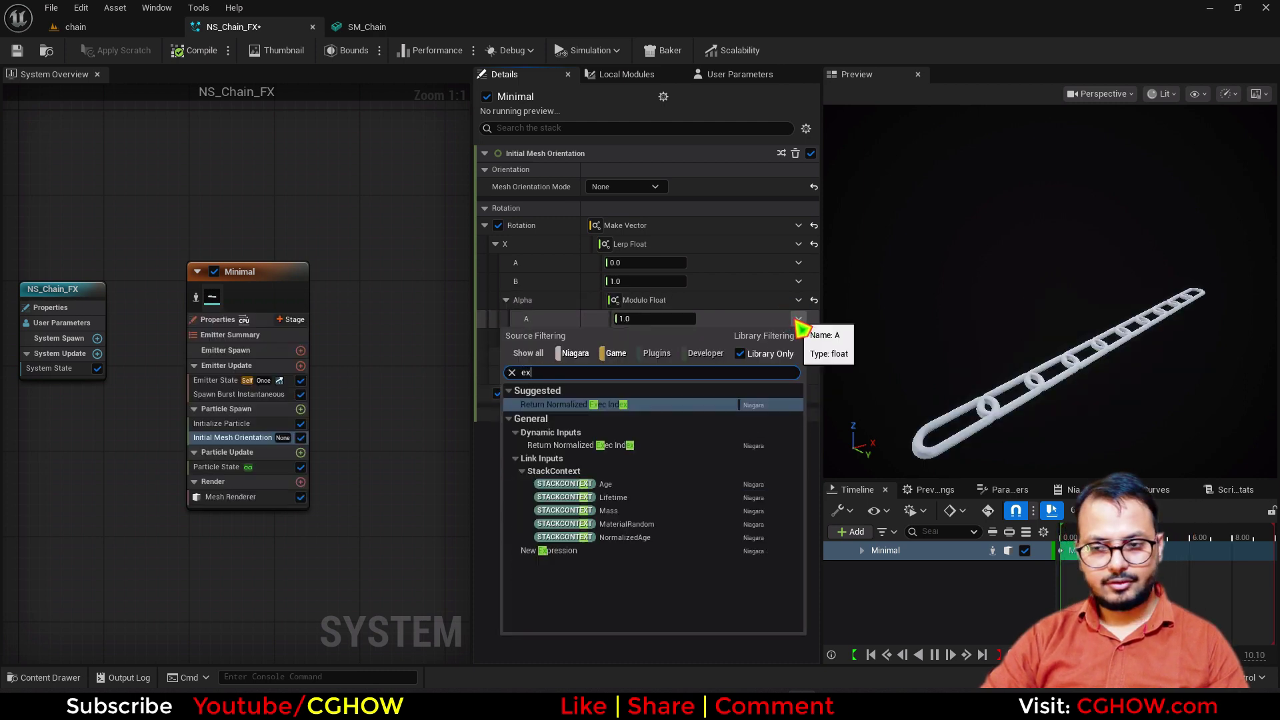
left_click(587, 442)
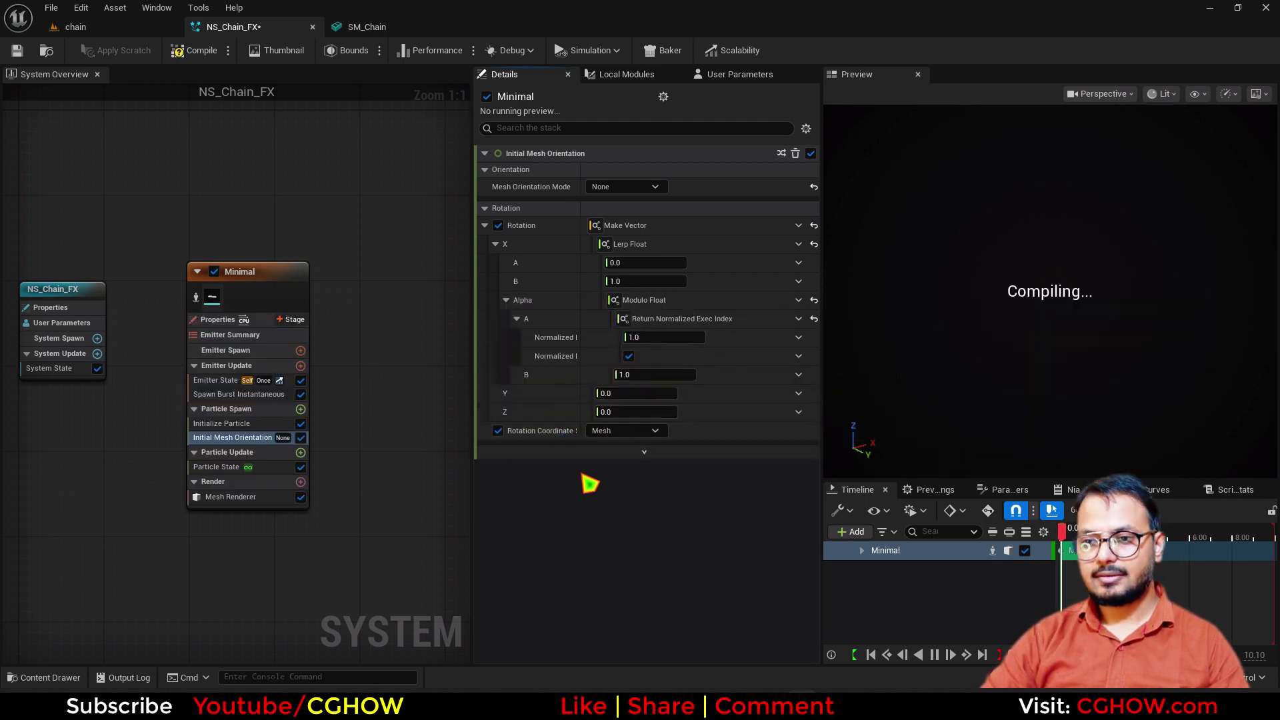
left_click(628, 356)
Step: Set the Lerp Float's B to 0.25 and the Modulo Float's B to 0
left_click(637, 282)
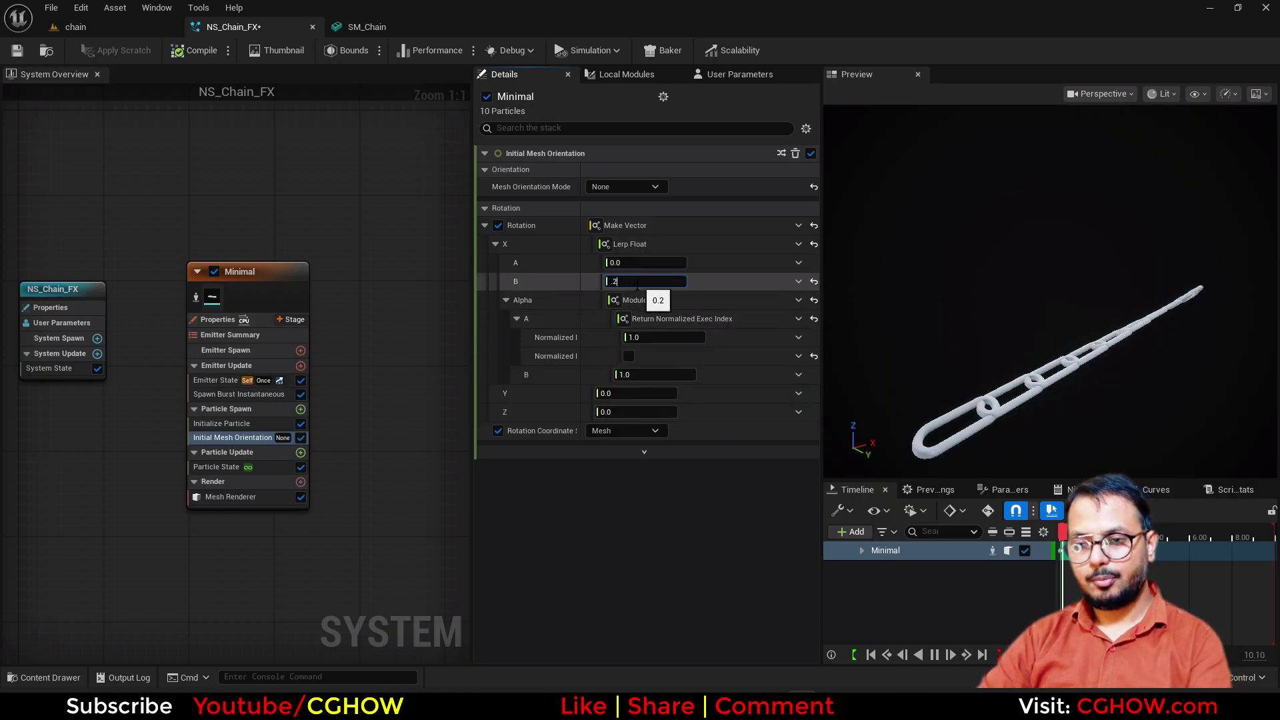
type("5")
key("Return")
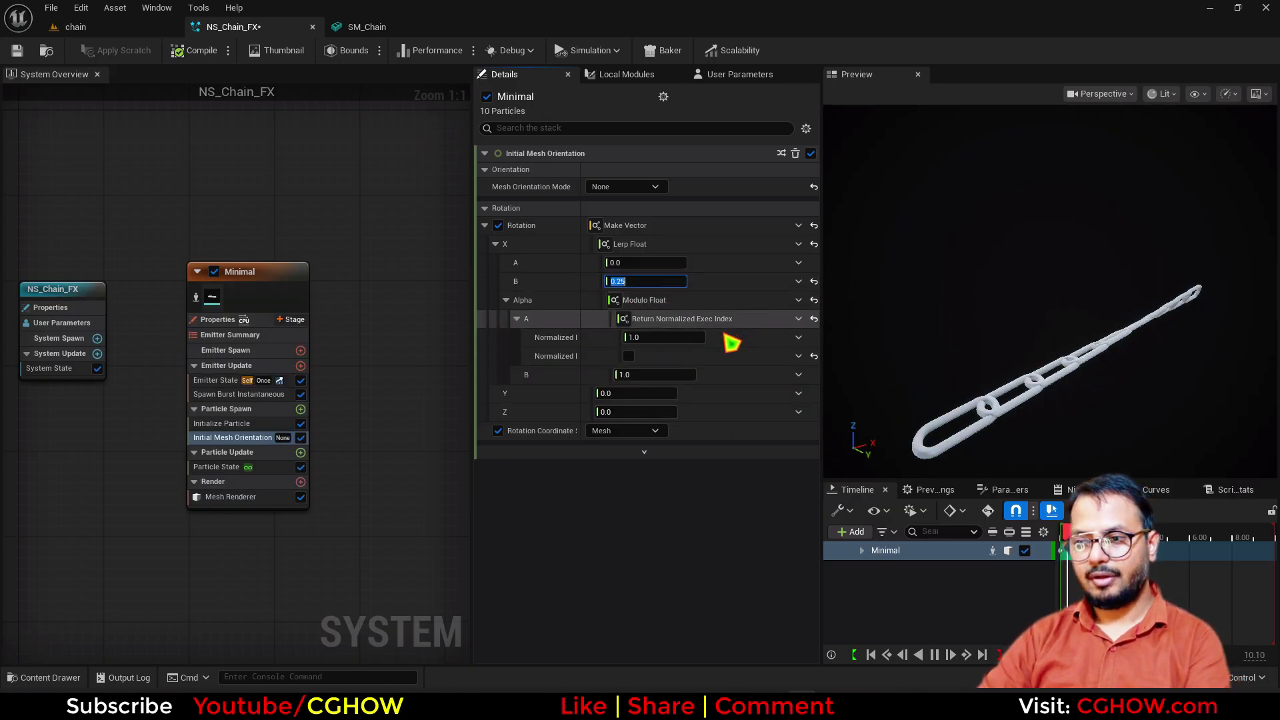
left_click(256, 394)
left_click(238, 439)
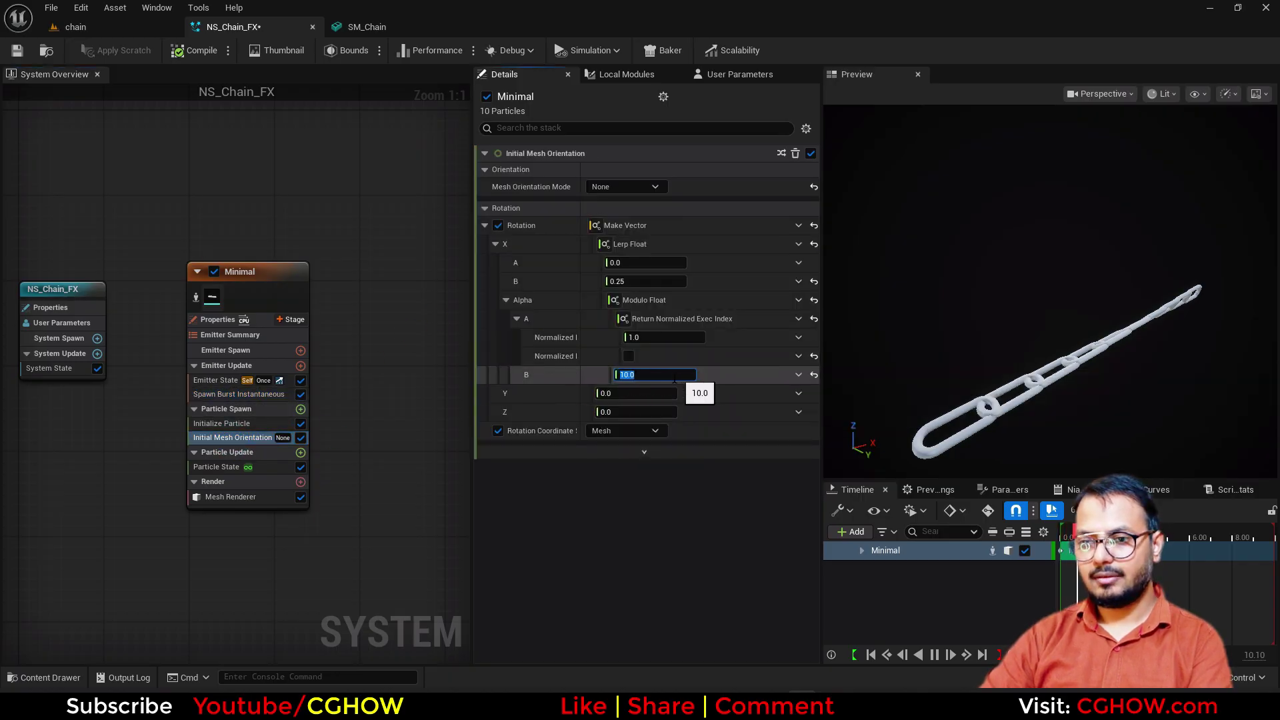
type("0")
key("Return")
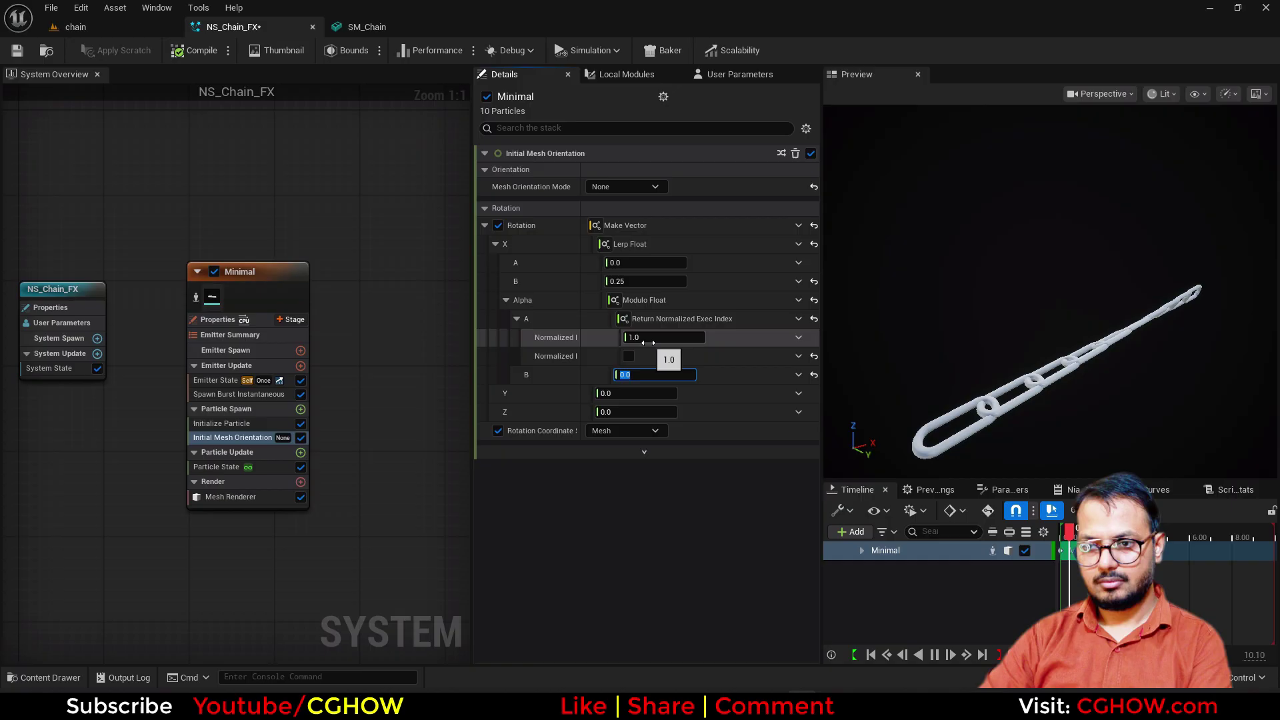
Step: Set the scale of the exec index inside the Modulo Float to 10 and check the chain's alternating links
left_click_drag(664, 337, 693, 337)
left_click(675, 338)
type("10")
key("Return")
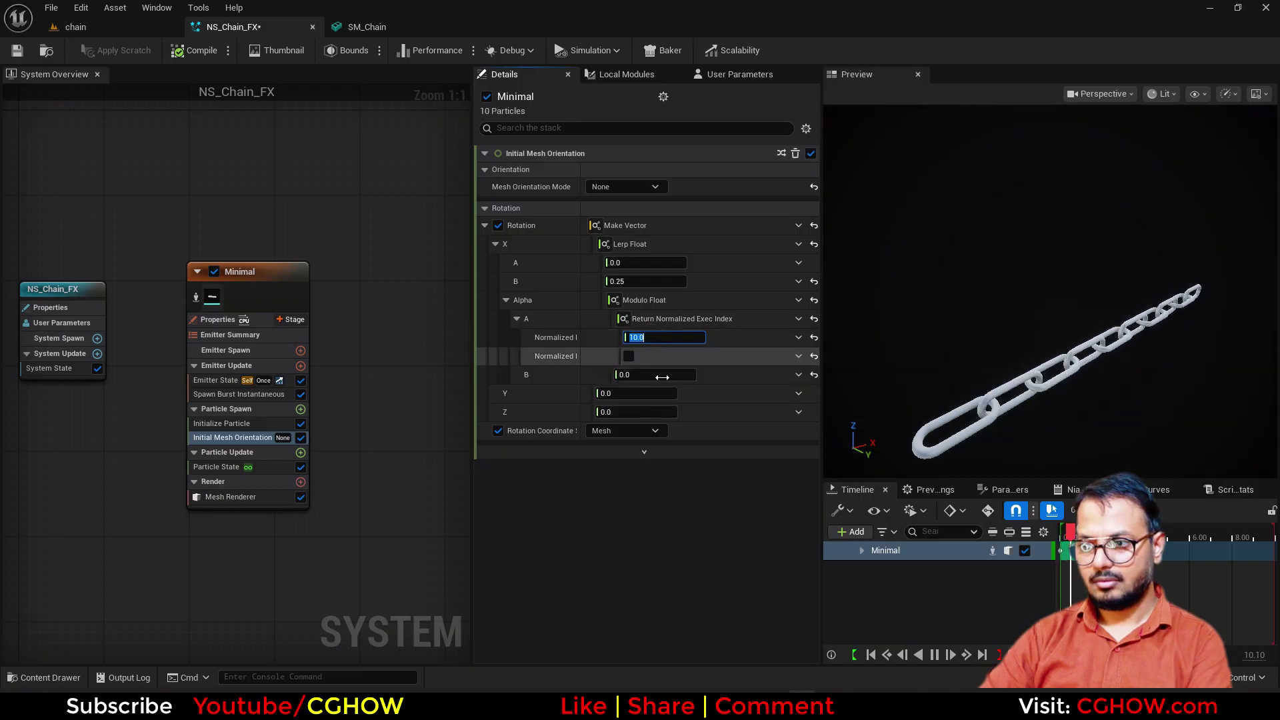
left_click_drag(990, 398, 856, 370)
left_click_drag(1070, 402, 1097, 398)
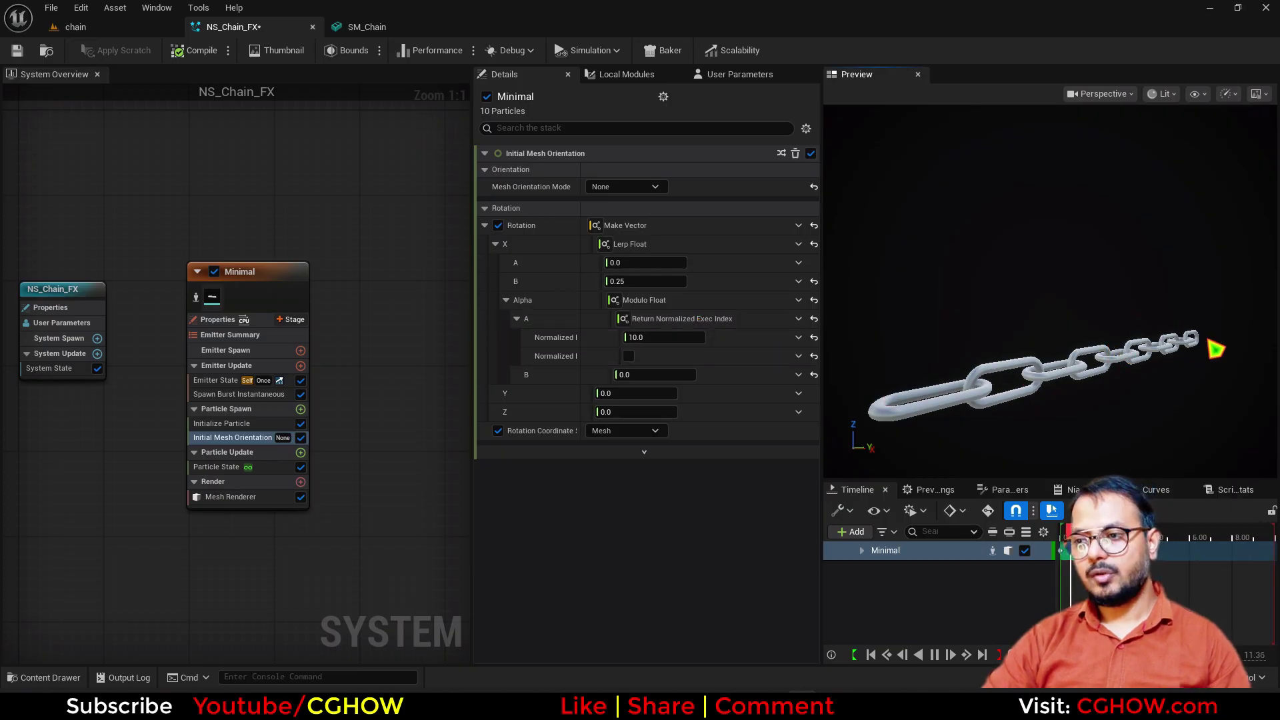
left_click(640, 262)
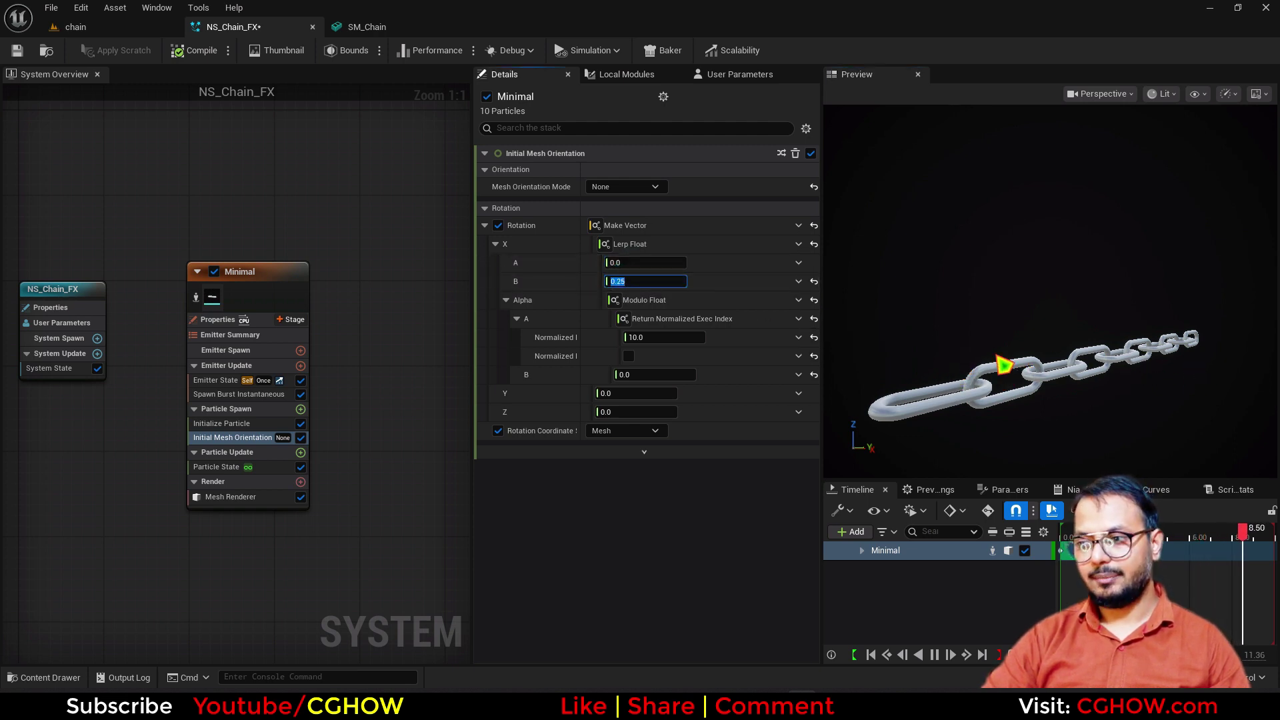
Step: Enable Local Space in the Minimal emitter's properties
left_click(227, 395)
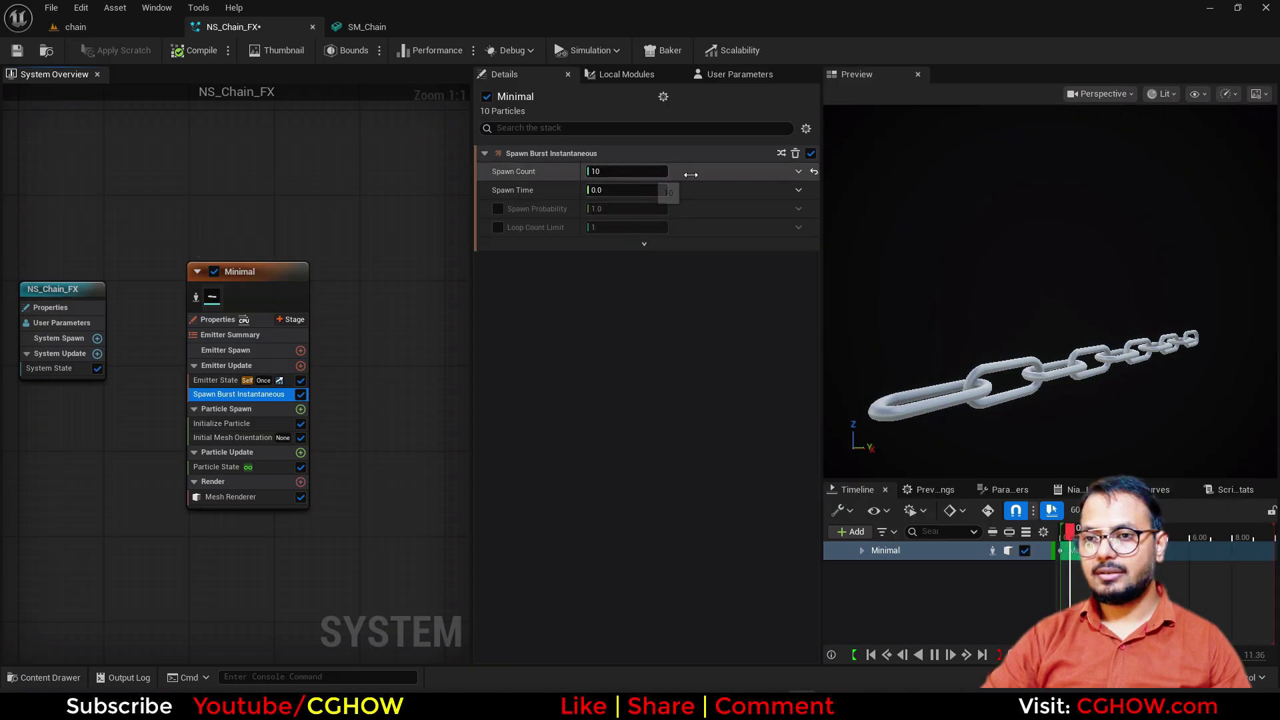
mouse_move(1167, 373)
left_mouse_down()
mouse_move(1253, 383)
mouse_move(1213, 363)
mouse_move(1143, 367)
mouse_move(1173, 376)
left_mouse_up()
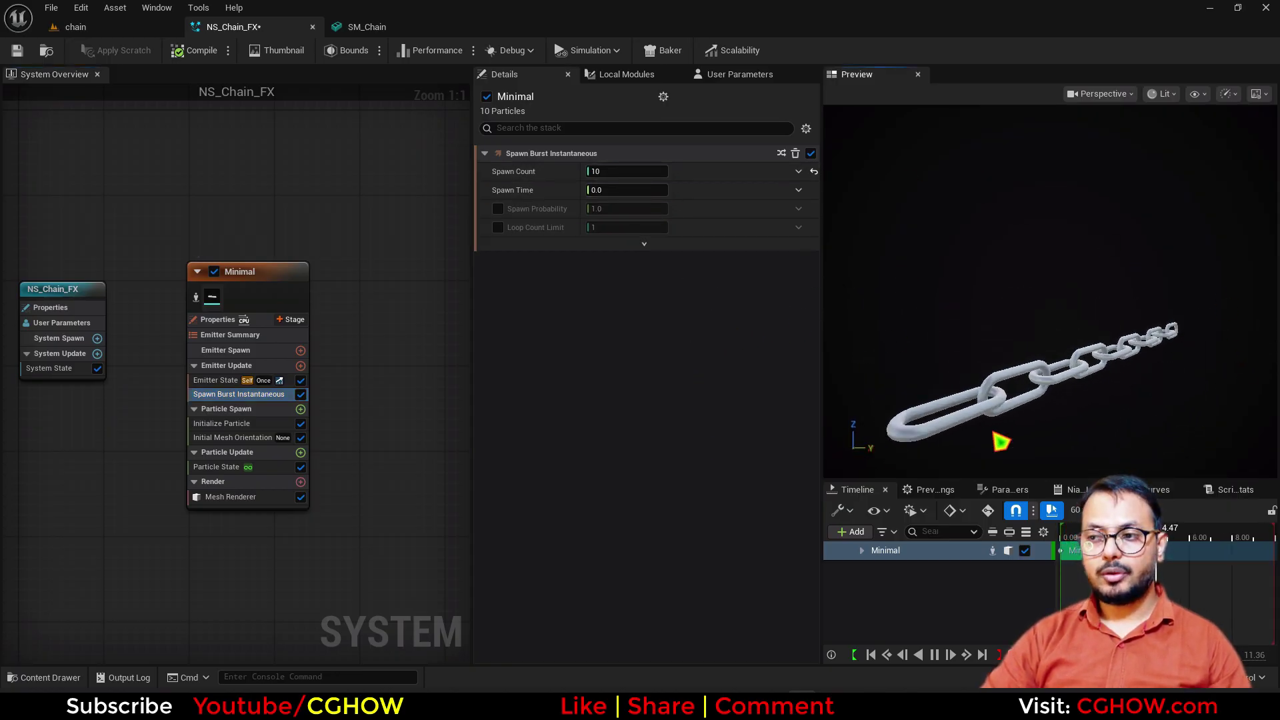
left_click(127, 28)
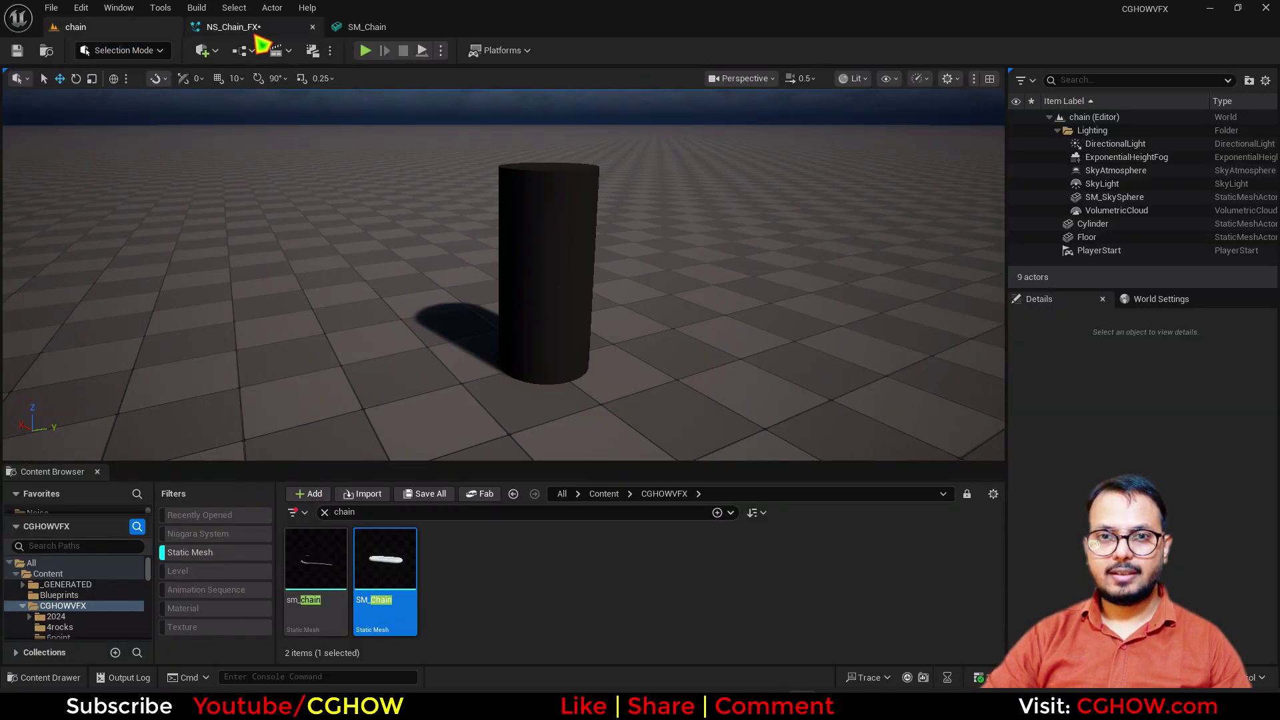
left_click(233, 27)
left_click(218, 319)
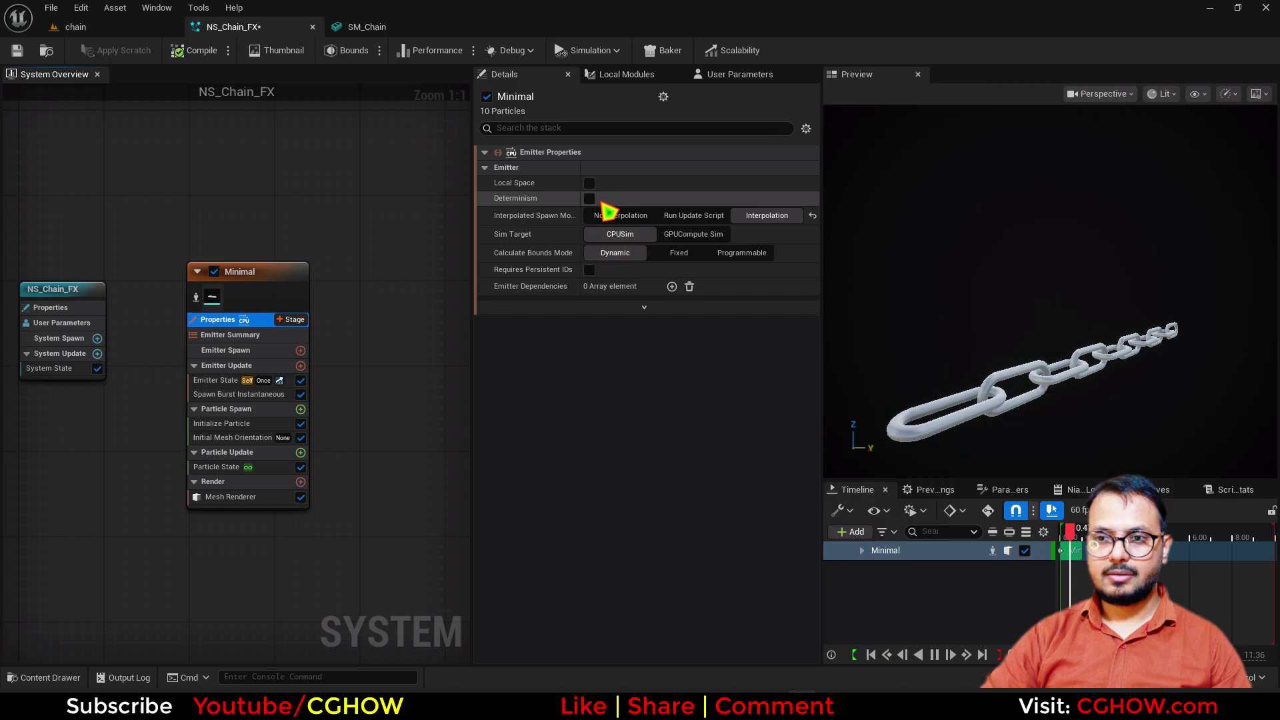
left_click(589, 183)
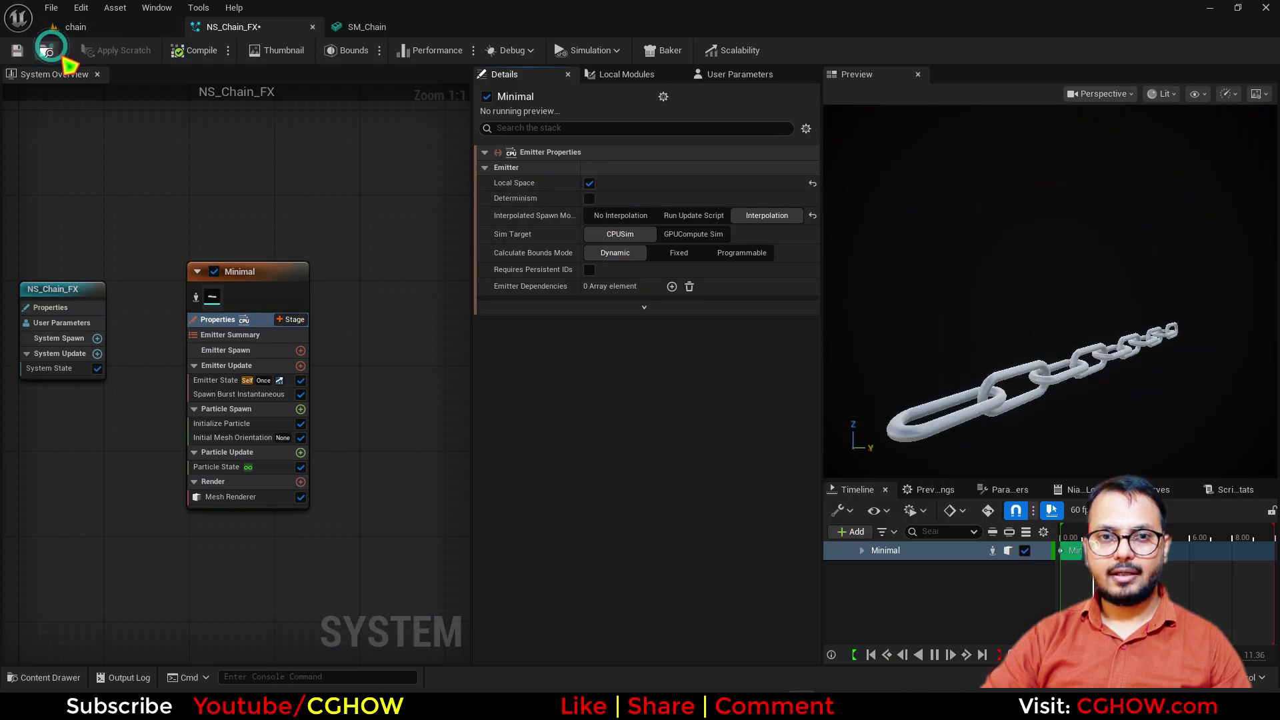
Step: Place the NS_Chain_FX system from the chain_Fx folder into the chain level beside the cylinder
left_click(48, 51)
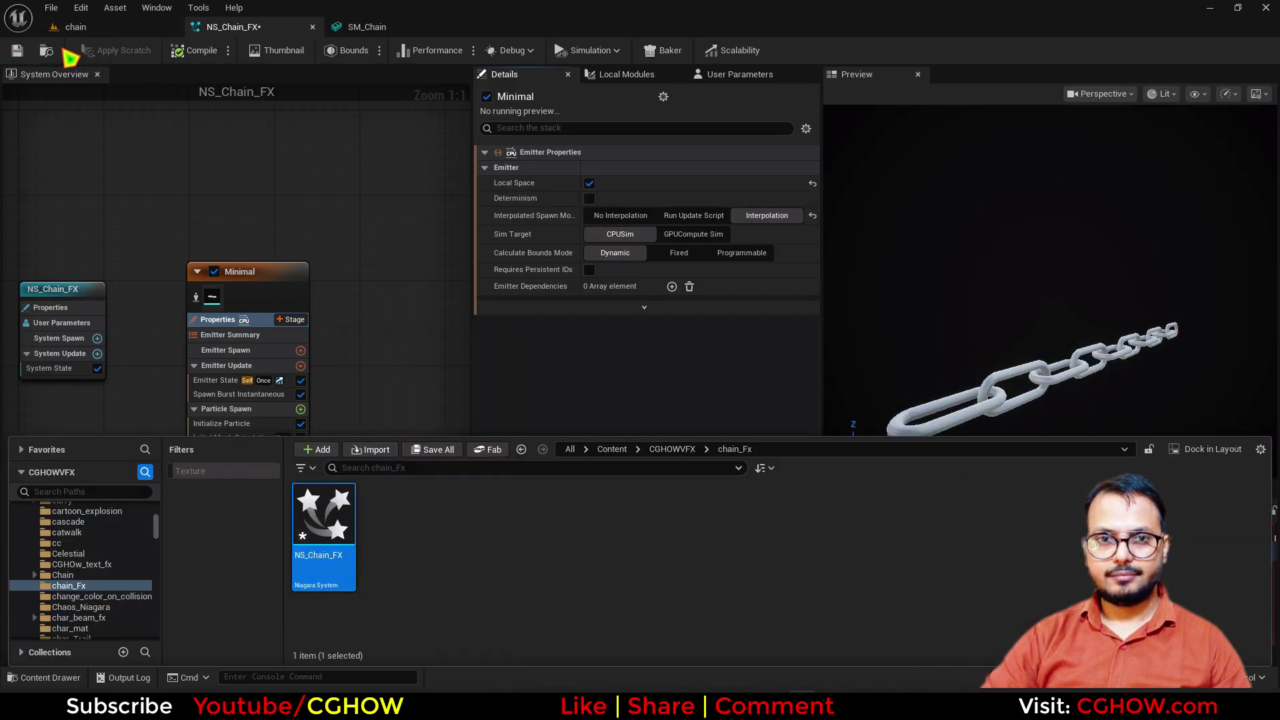
left_click(74, 27)
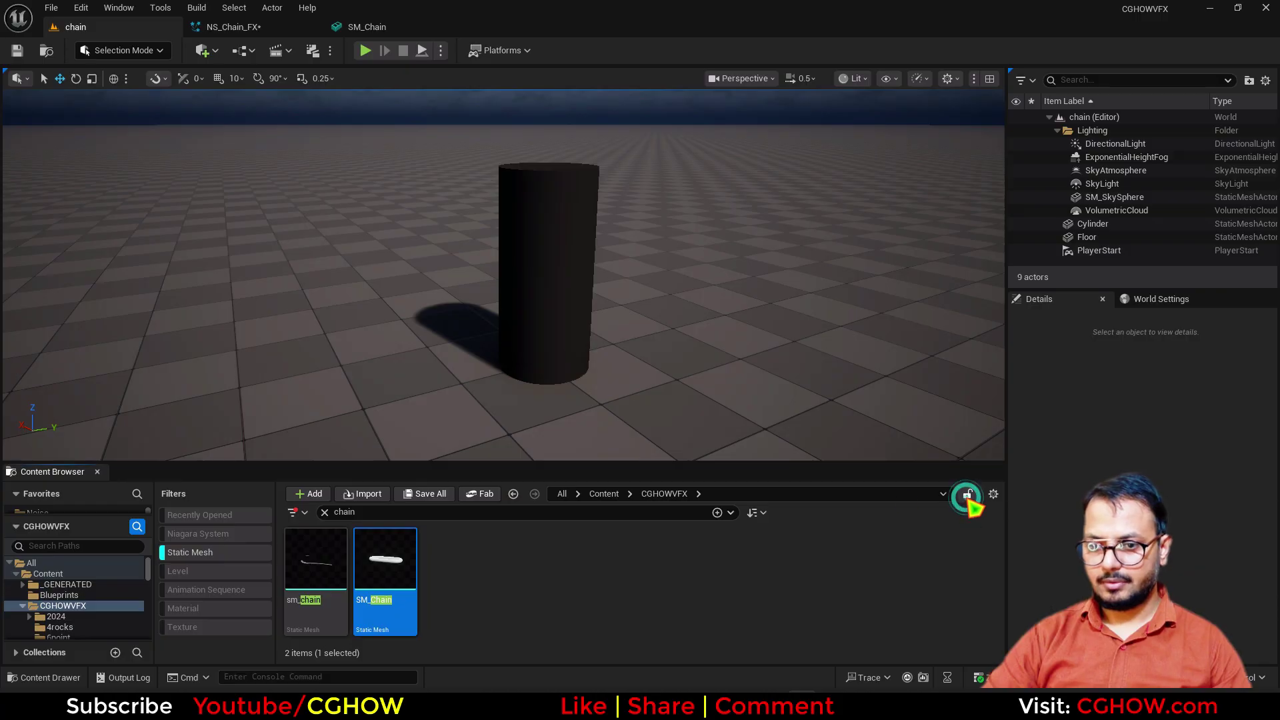
left_click(226, 26)
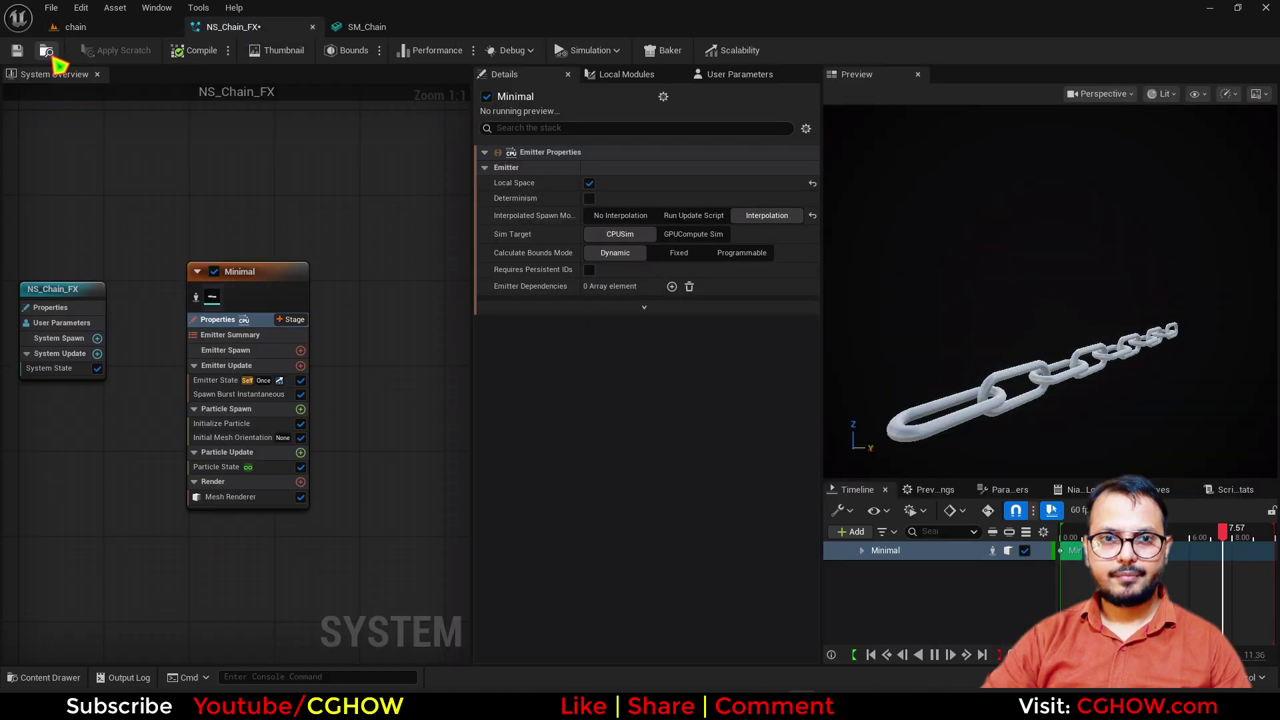
left_click(47, 51)
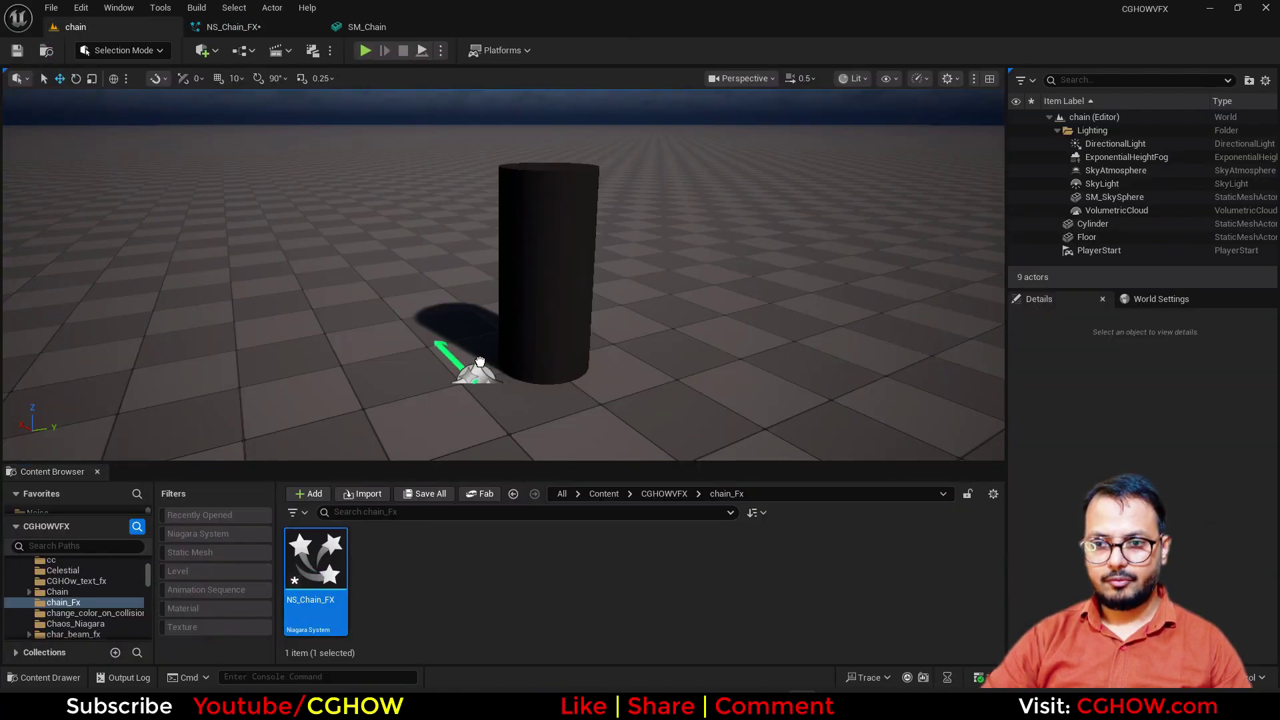
left_click_drag(480, 362, 476, 363)
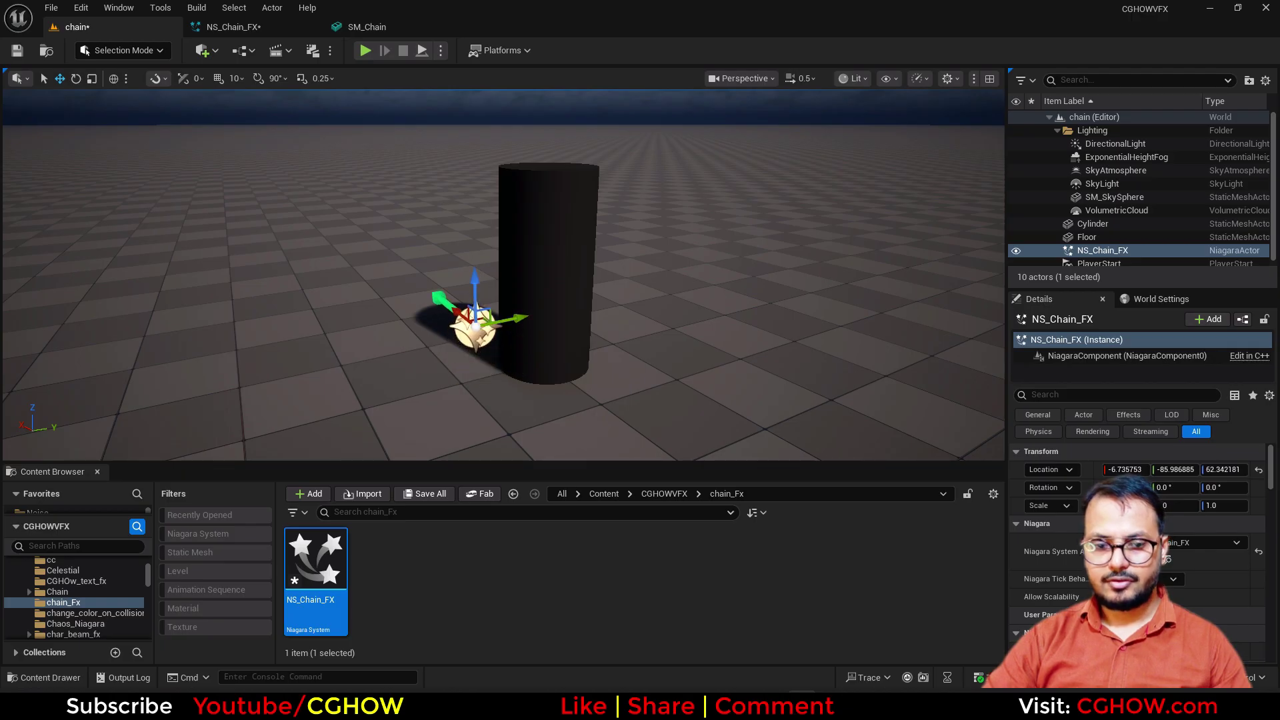
Step: Set the mesh scale mode in Initialize Particle to Uniform with a scale of 2.0 and compile the system
left_click(271, 30)
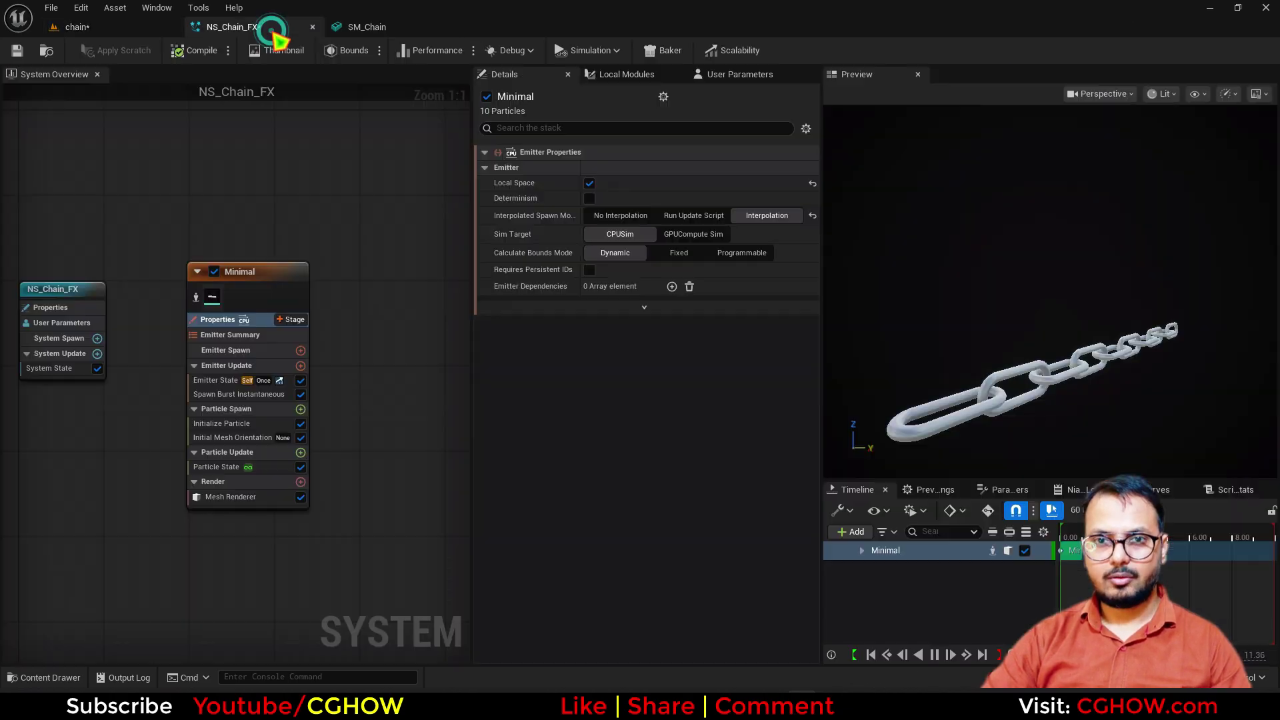
left_click(200, 425)
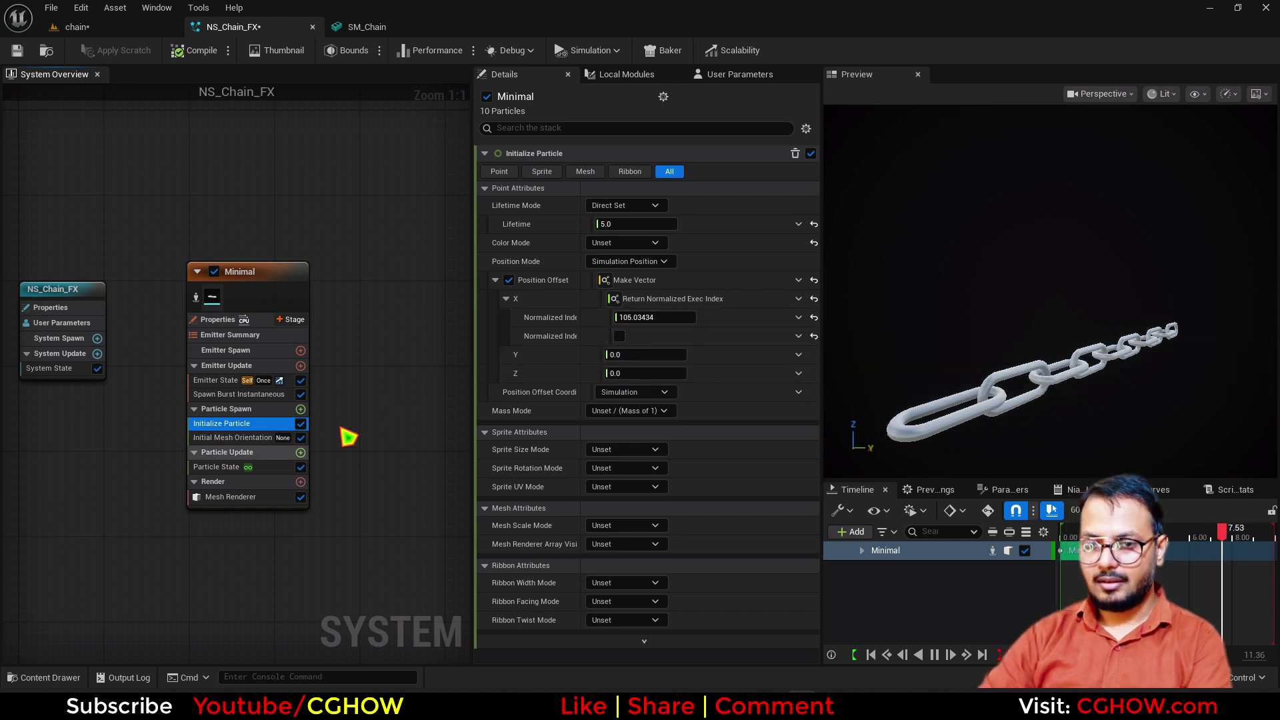
left_click(637, 526)
left_click(626, 561)
left_click_drag(623, 543, 674, 544)
left_click(175, 50)
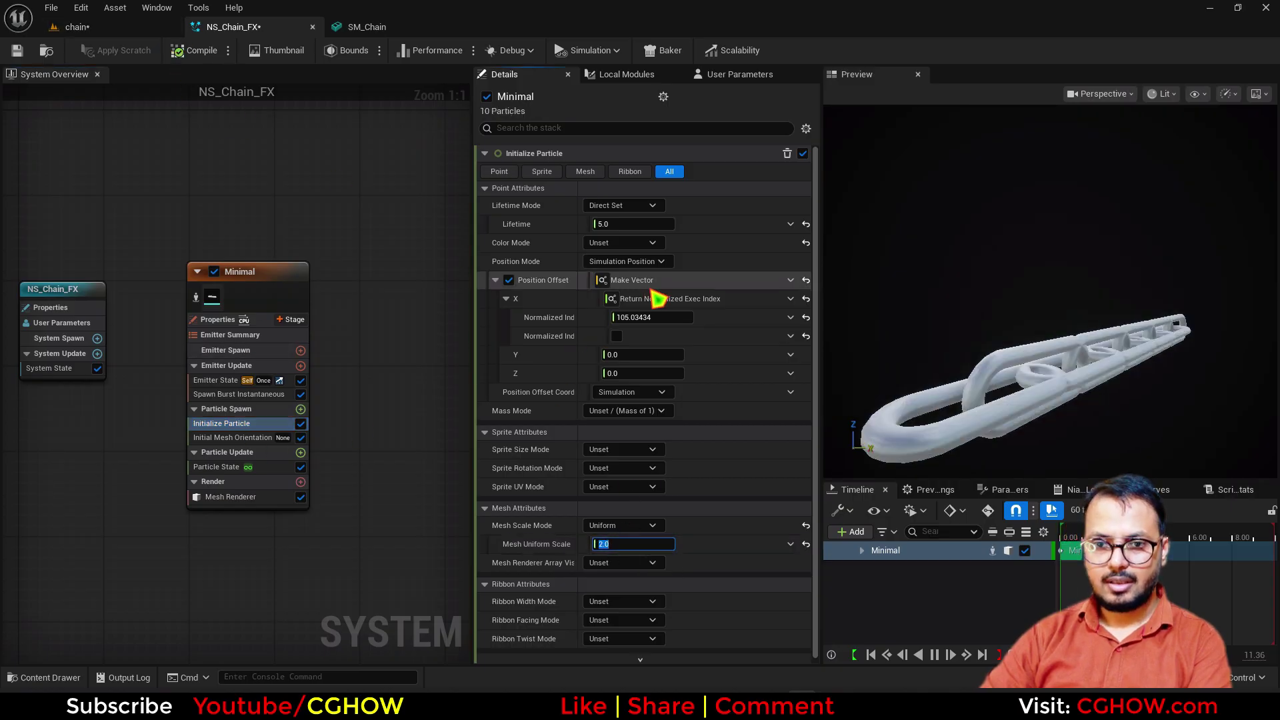
Step: Raise the exec index scale in the position offset's X to about 219 and check the chain in the level
left_click_drag(640, 316, 677, 316)
left_click(135, 28)
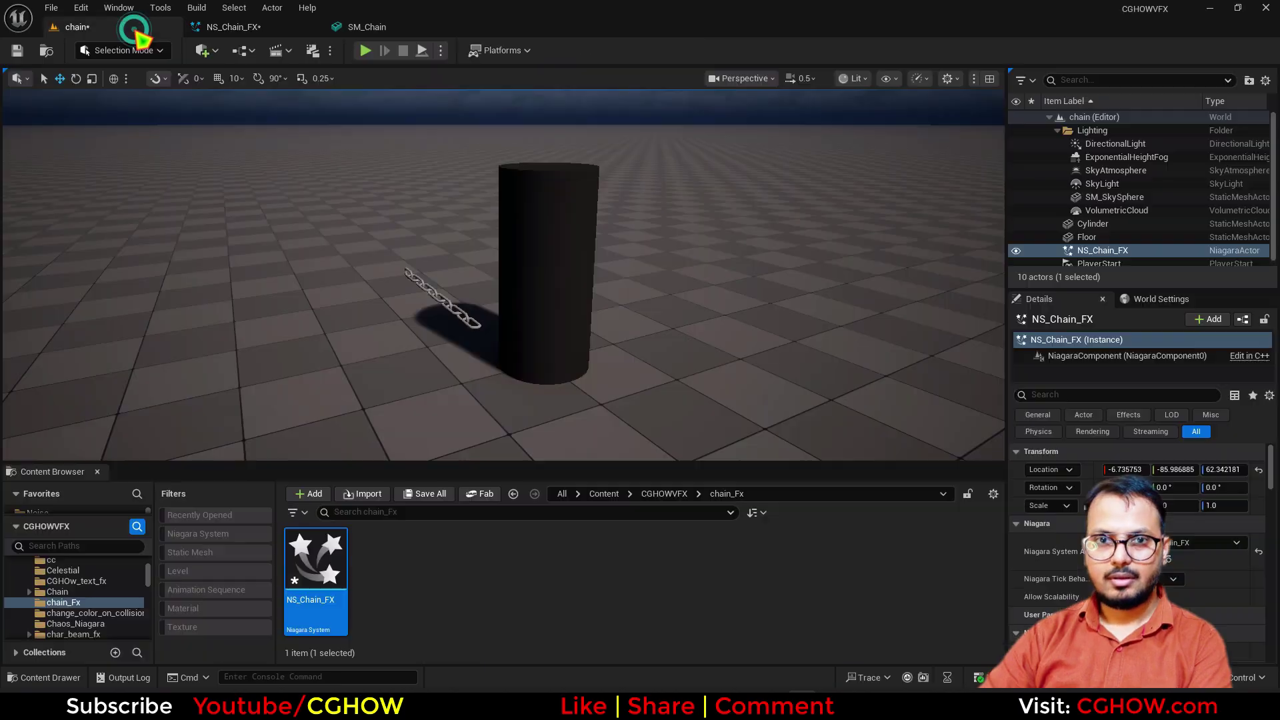
left_click(257, 32)
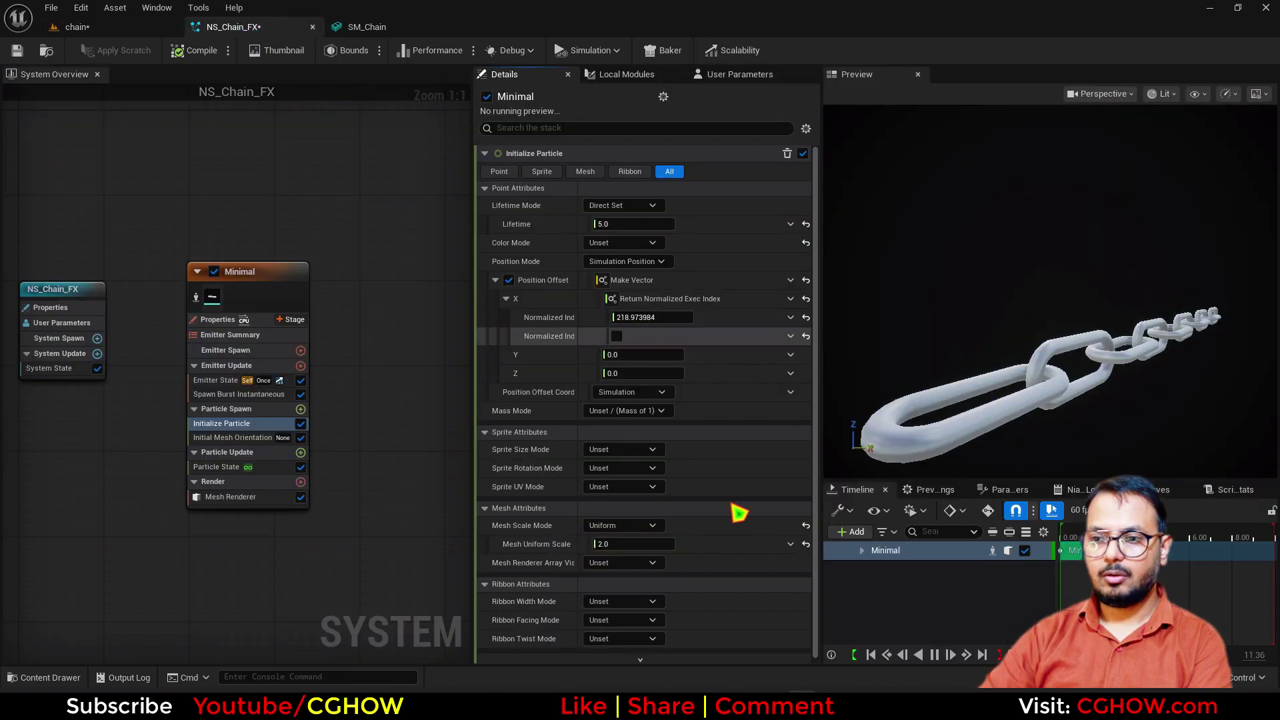
Step: Set the mesh uniform scale to 3.0, increase the position offset's link spacing to suit, and inspect the chain beside the cylinder
left_click(623, 544)
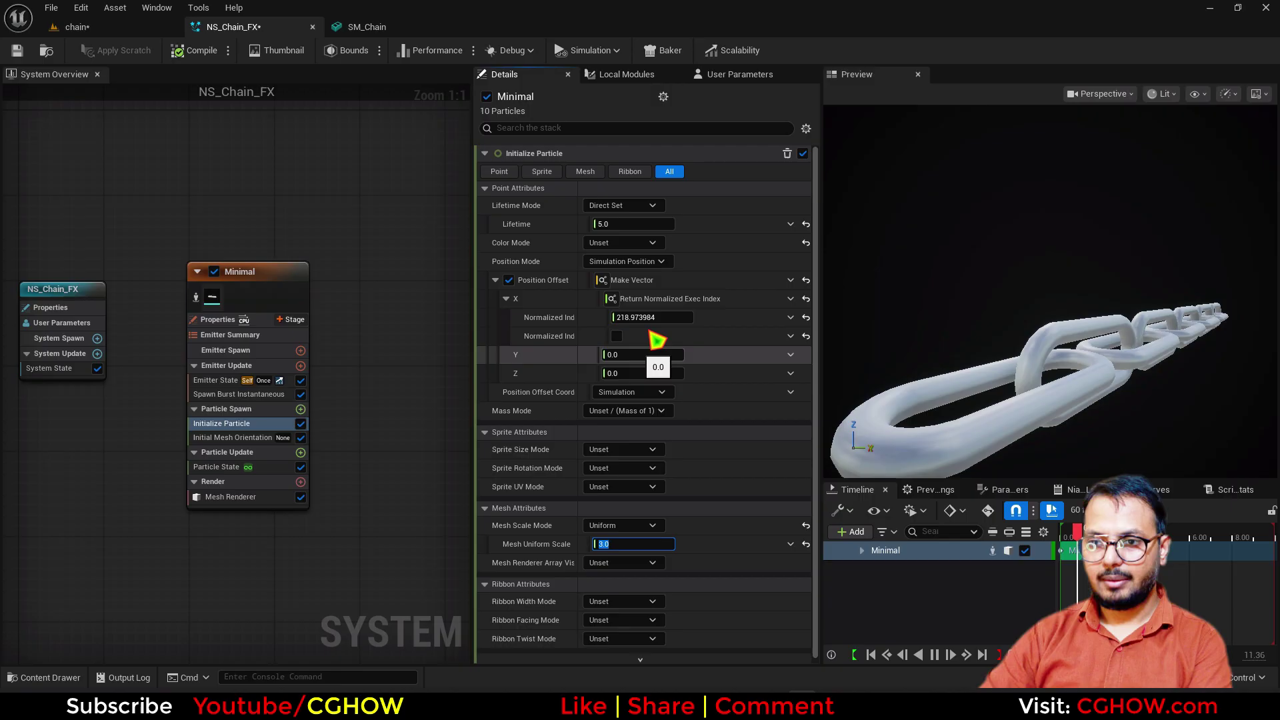
left_click_drag(652, 317, 611, 356)
left_click(126, 30)
right_click_drag(640, 320, 640, 319)
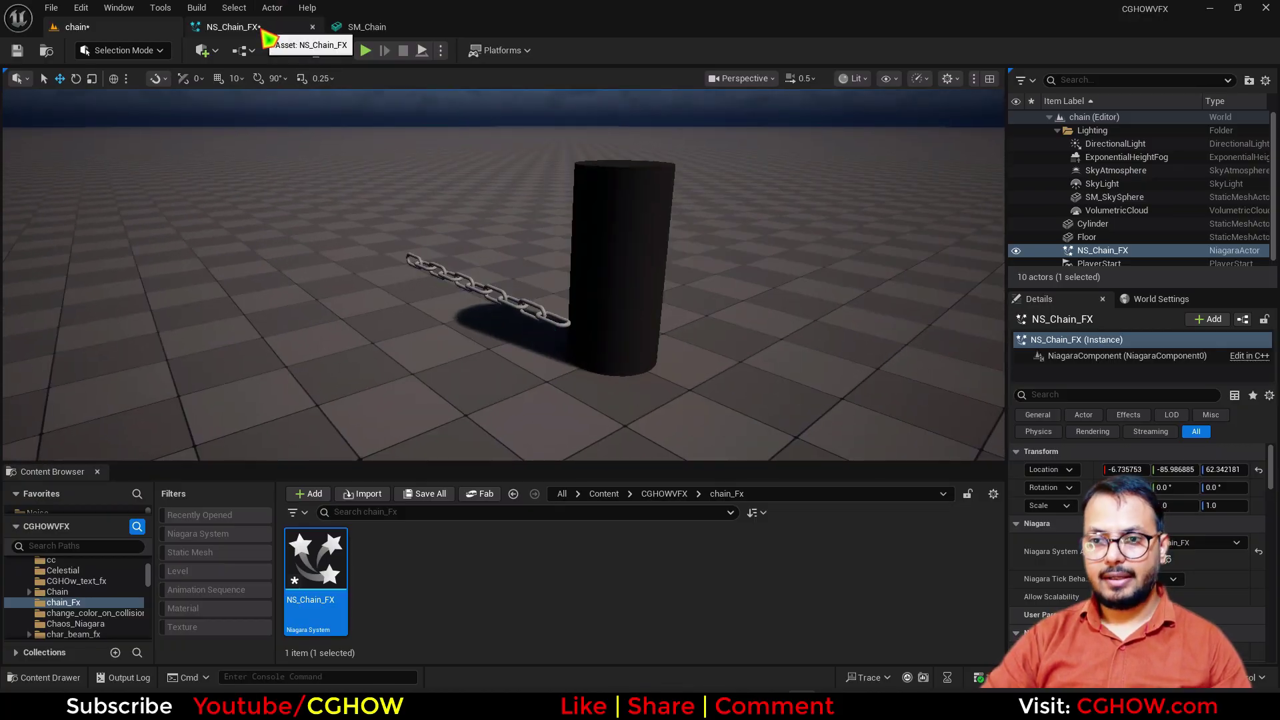
right_click_drag(541, 202, 466, 133)
right_click_drag(547, 270, 573, 323)
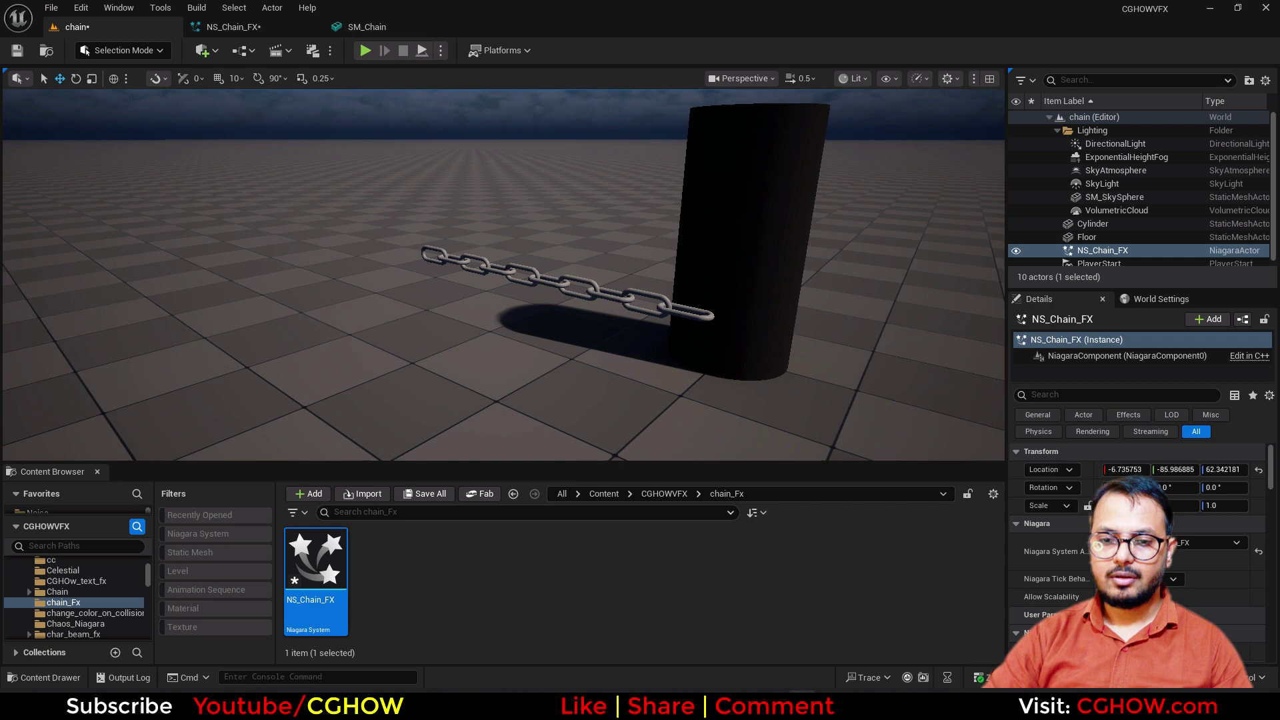
Step: Save NS_Chain_FX and the chain level, and move the arcane chains reference image out of the way
key("ctrl+shift+s")
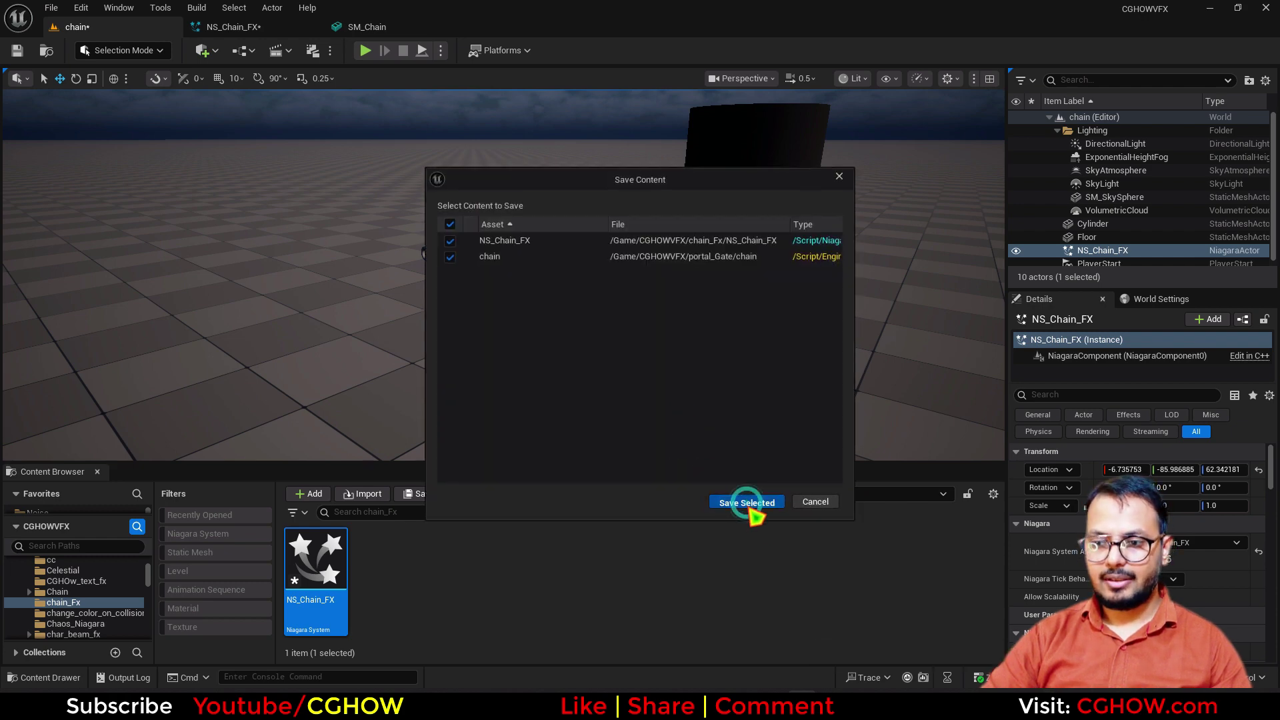
left_click(752, 511)
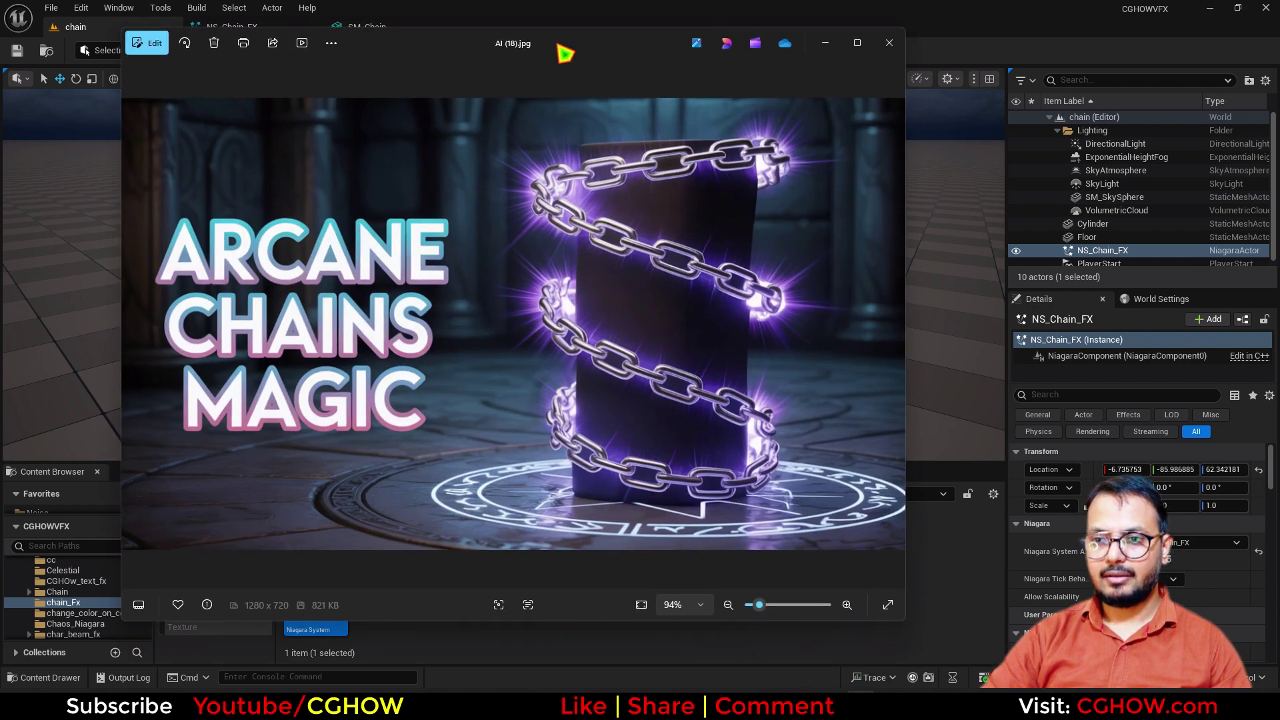
left_click_drag(557, 44, 0, 80)
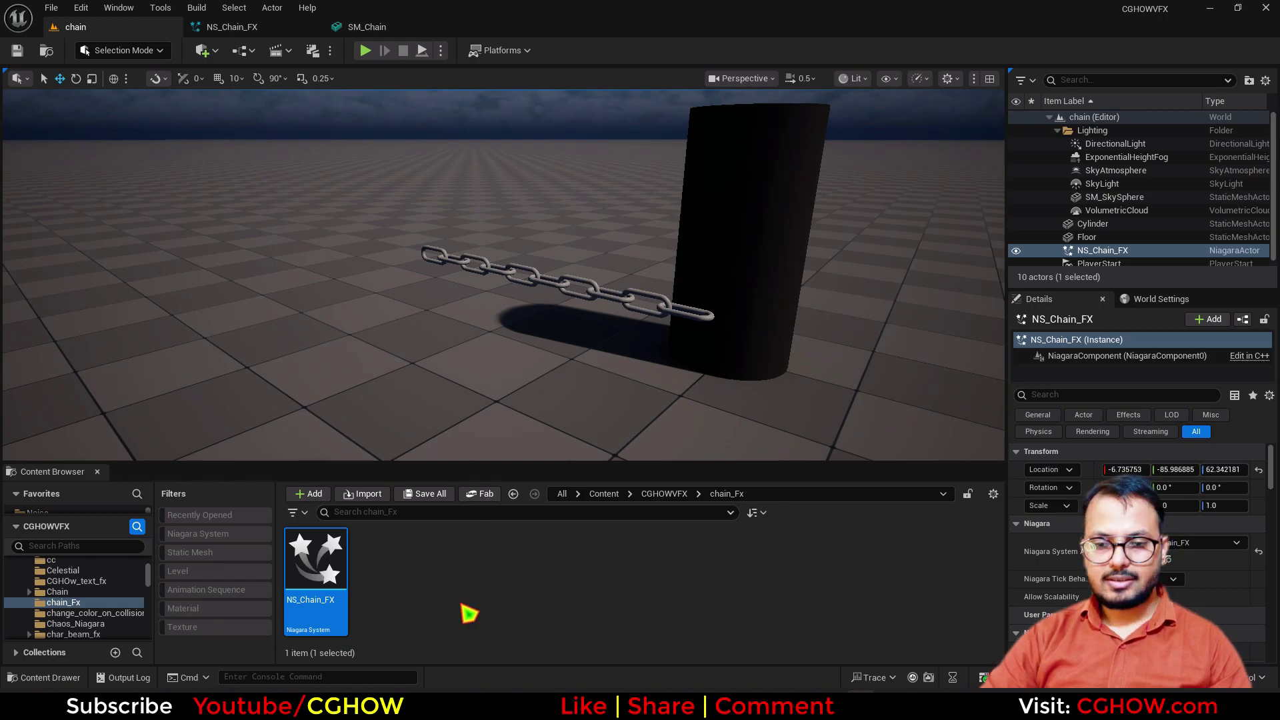
Step: Create a material named M_Chain in the chain_Fx folder and open its graph
right_click(469, 613)
left_click(518, 269)
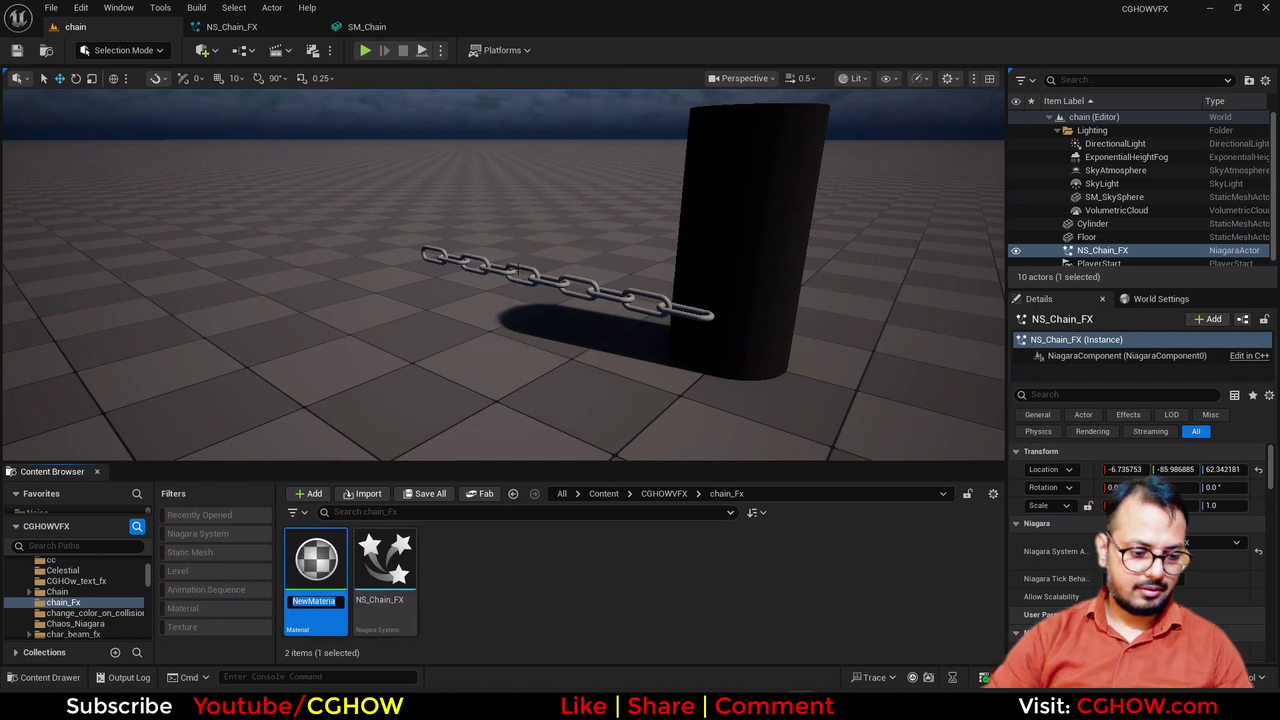
type("M_Chain")
key("Return")
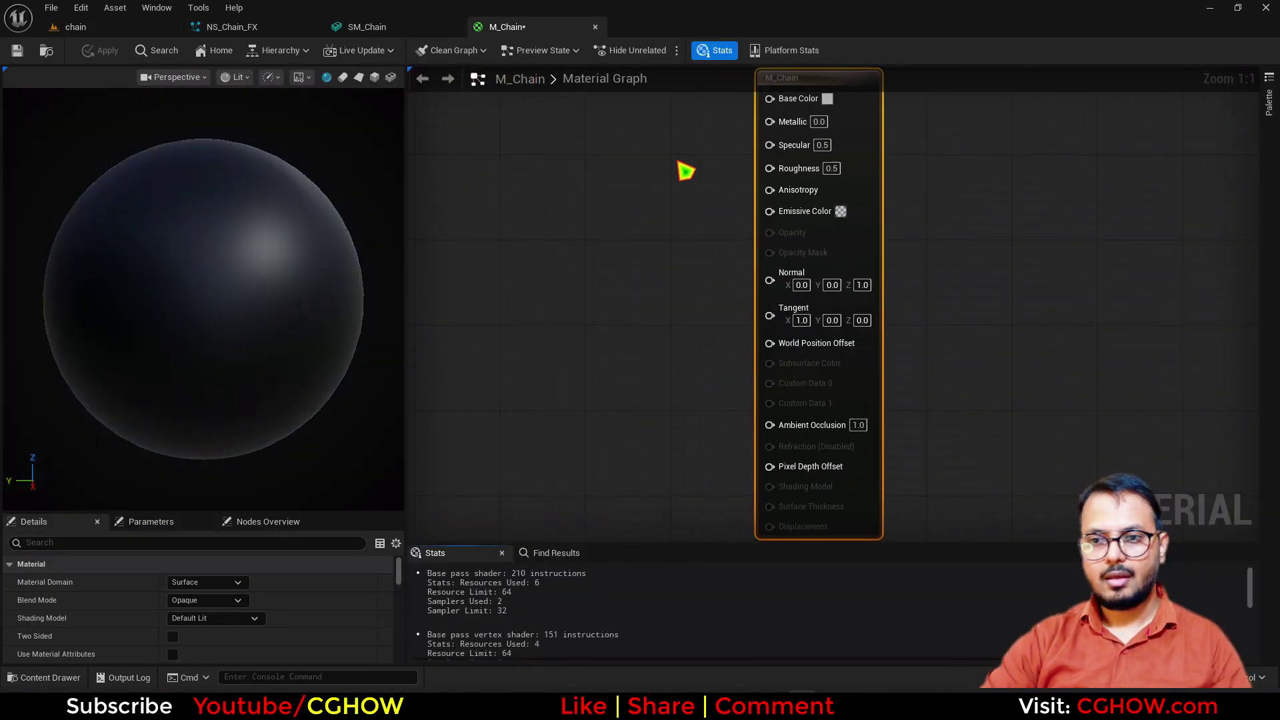
Step: Set the Metallic value of the M_Chain material to 1
right_click_drag(603, 251, 668, 287)
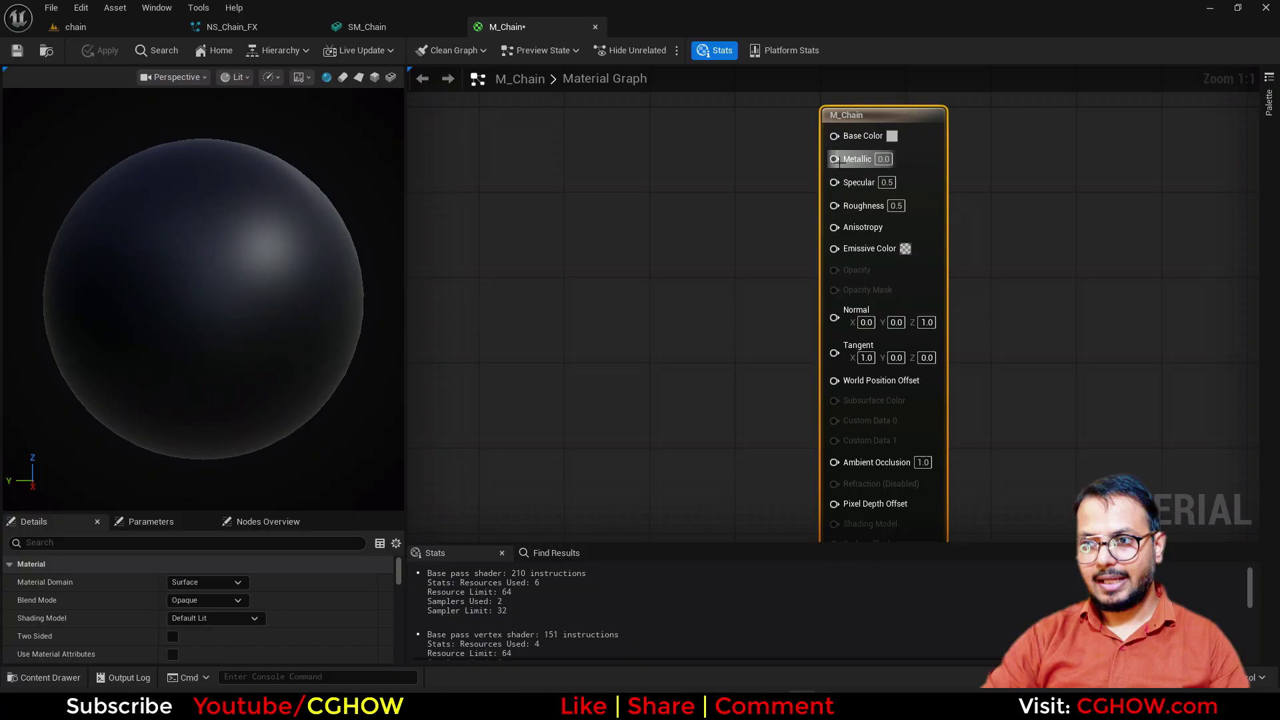
left_click(883, 159)
type("1")
key("Return")
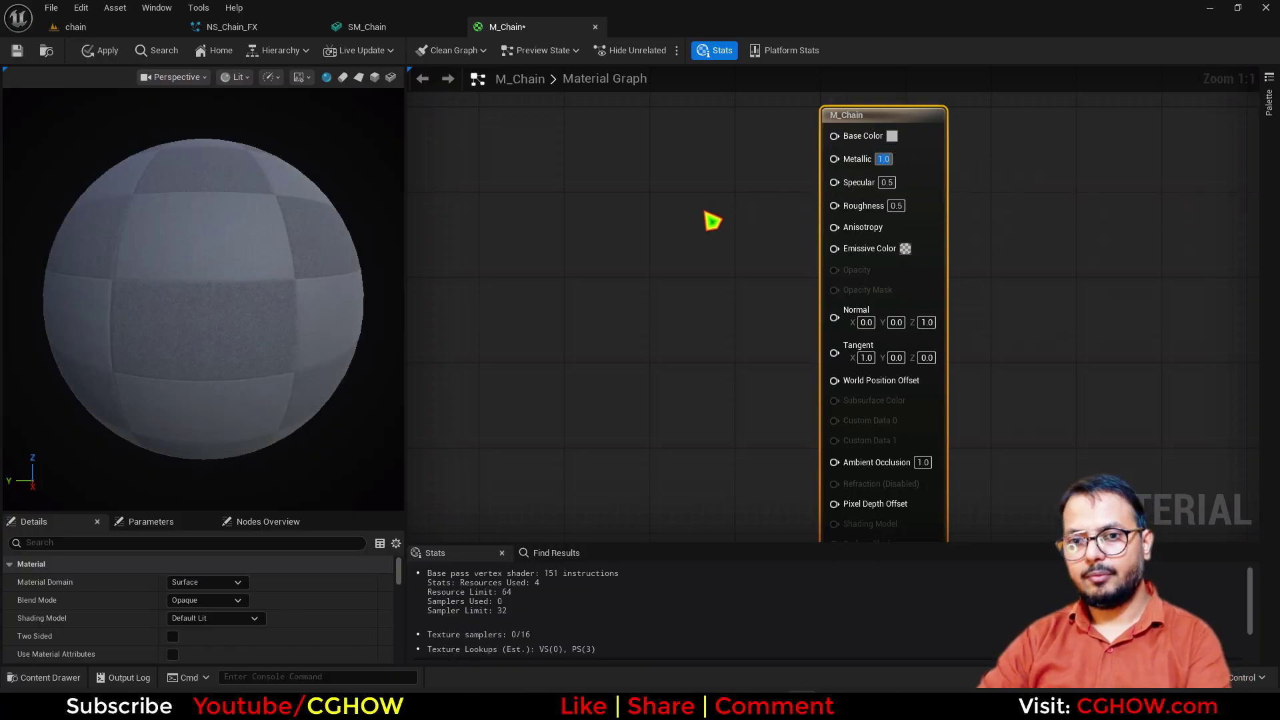
Step: Try adding a Fresnel_Function node to the M_Chain material graph beside the output node
right_click_drag(539, 210, 585, 194)
right_click(585, 194)
type("fresnel")
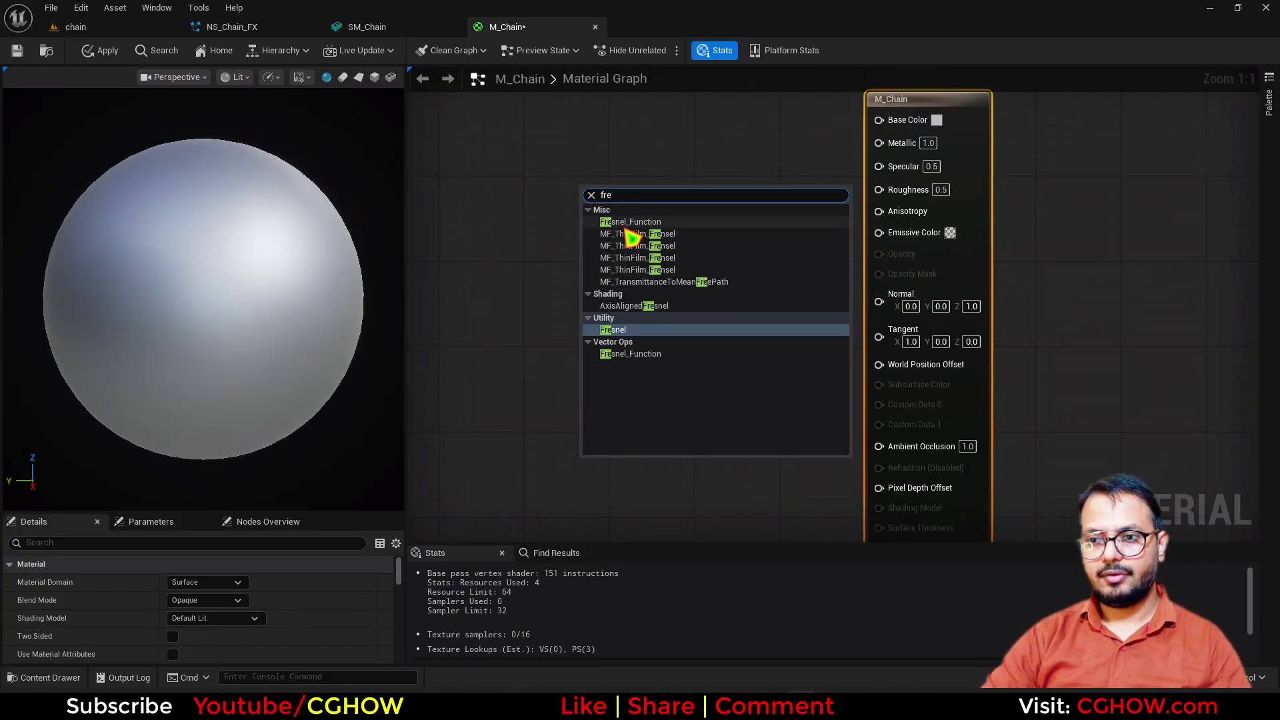
left_click(617, 223)
left_click_drag(739, 222, 665, 308)
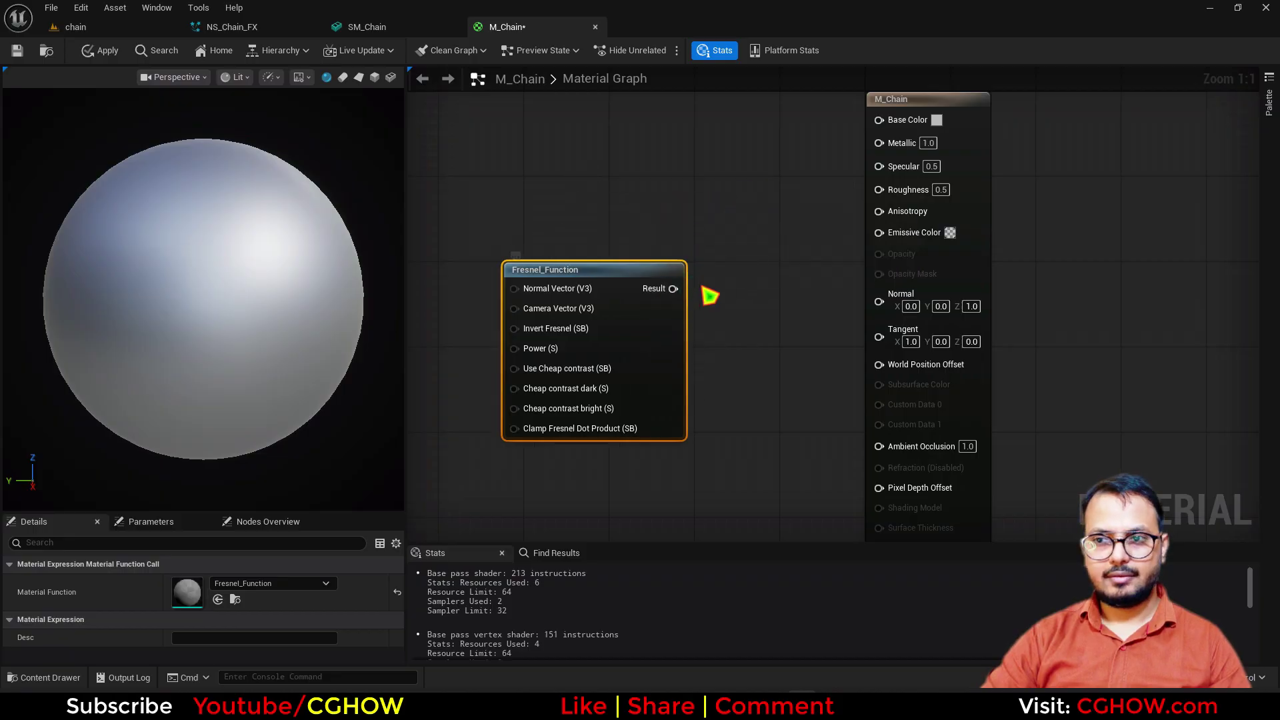
Step: Darken the M_Chain material's Base Color to dark grey and set its Roughness to 0.2
left_click(936, 120)
left_click_drag(1137, 220, 1137, 274)
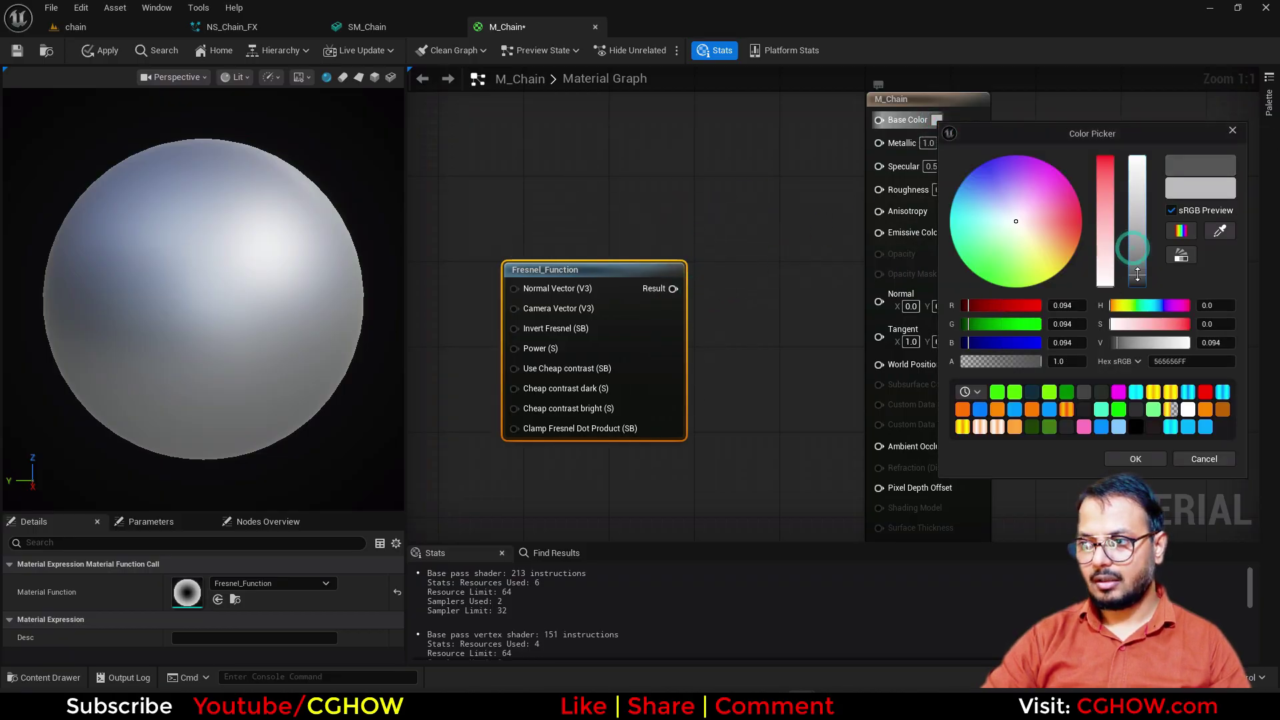
left_click(1127, 462)
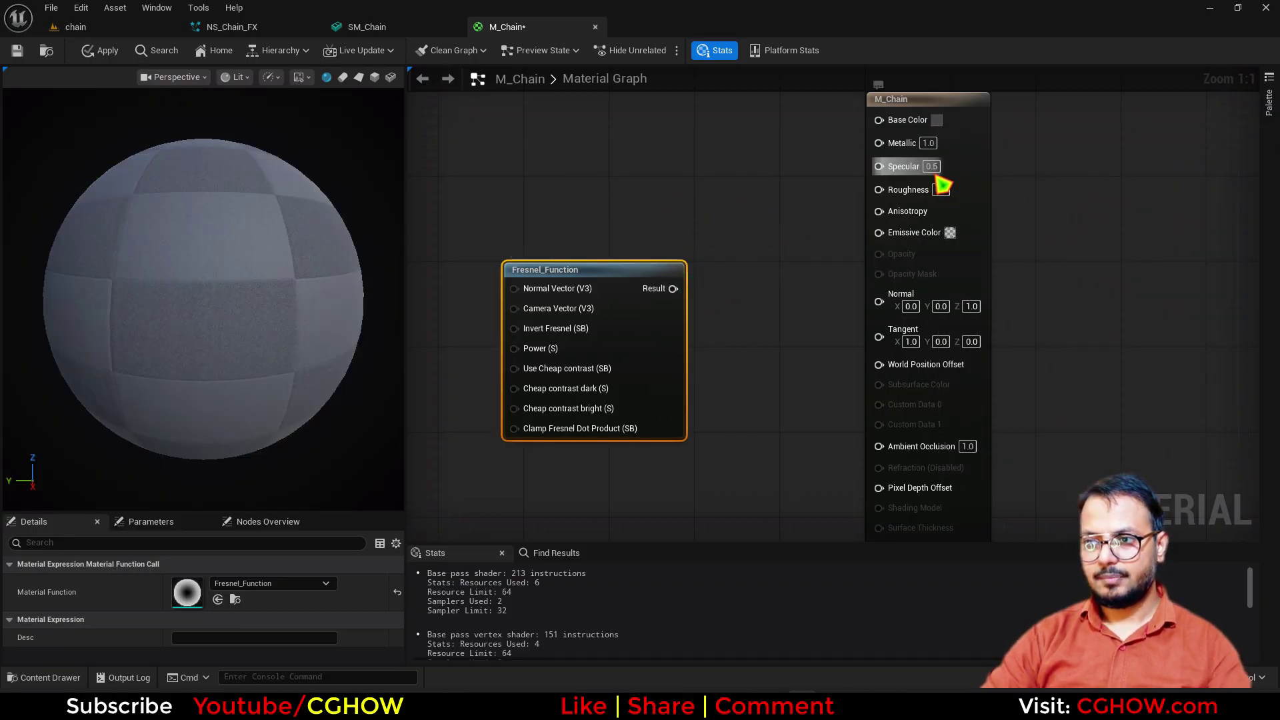
left_click(940, 190)
type("0.2")
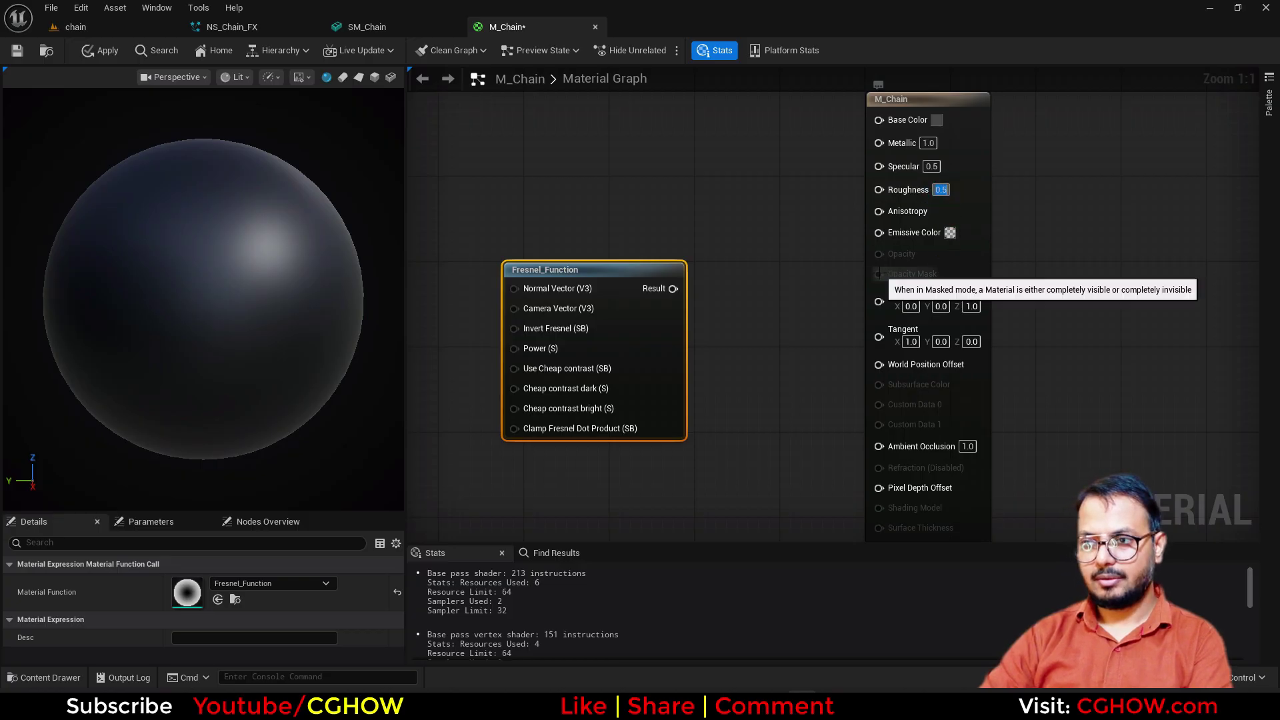
key("Return")
Step: Replace the Fresnel_Function node with a plain Fresnel node and set its ExponentIn to 2.0
left_click_drag(639, 336, 603, 331)
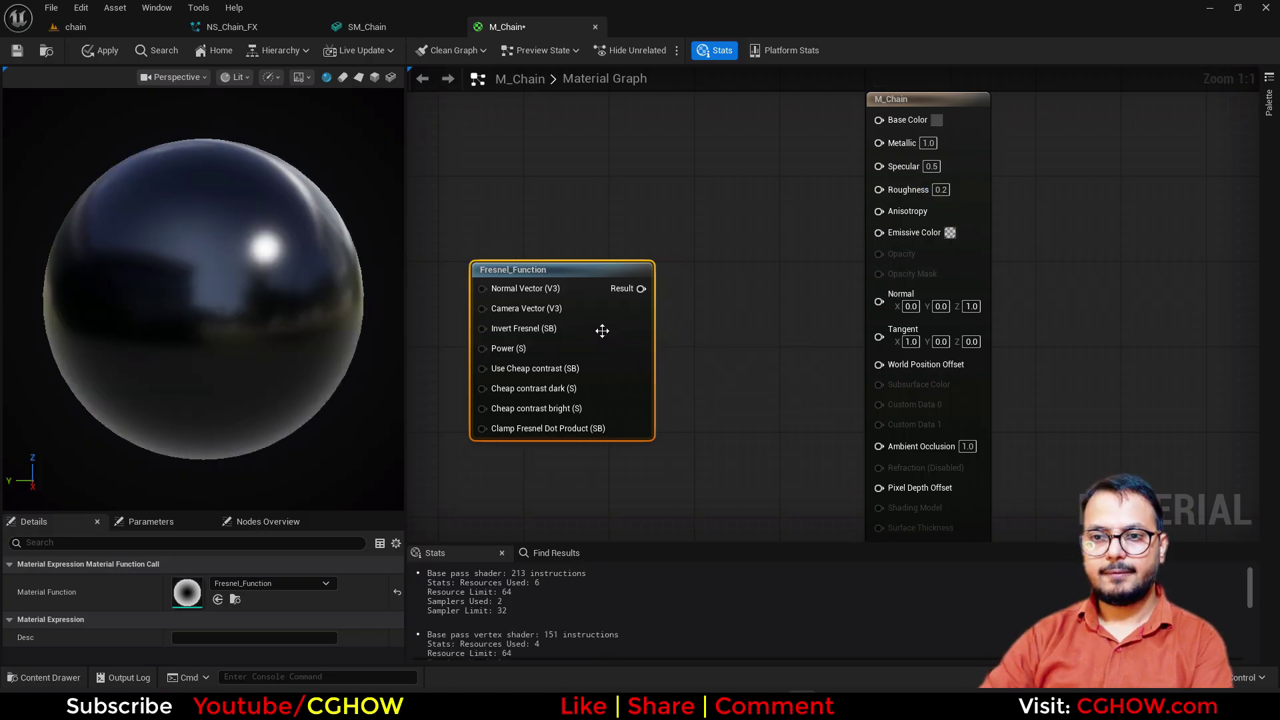
key("Delete")
right_click(499, 214)
type("fresnel")
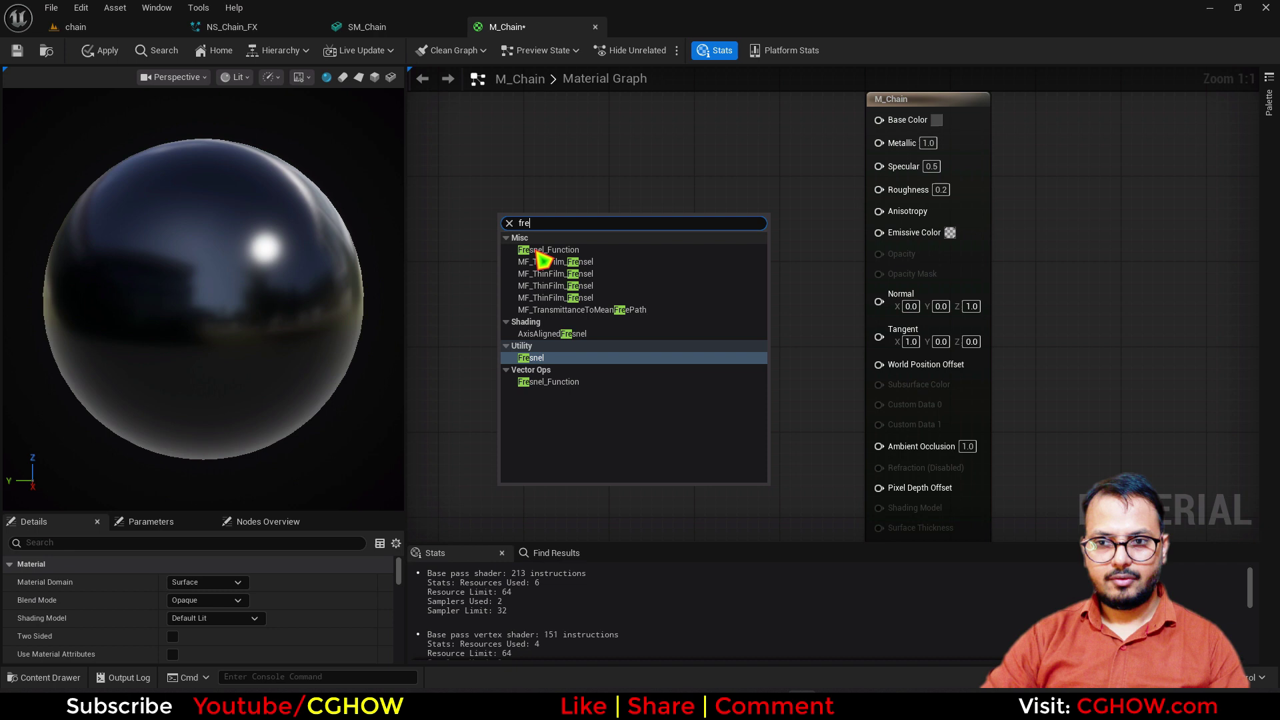
left_click(559, 308)
left_click_drag(602, 291, 519, 344)
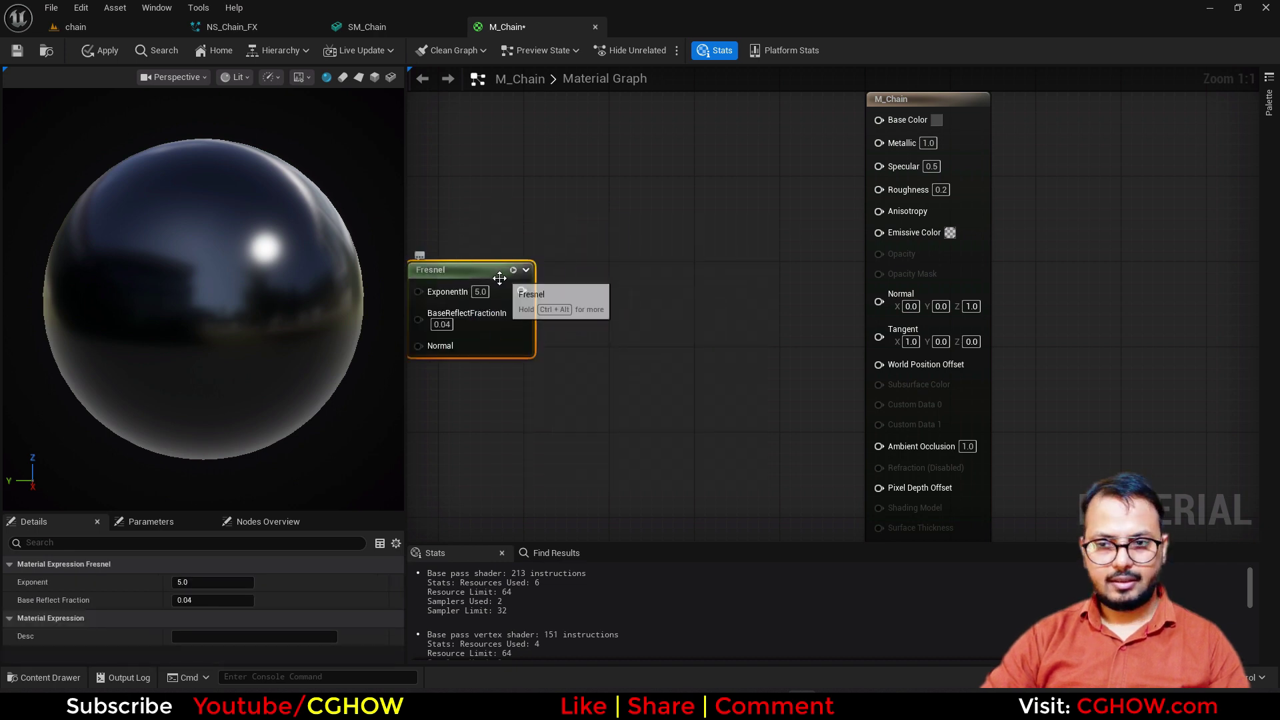
left_click(481, 292)
Step: Add a Power node and feed its Base from the Fresnel node's output
left_click(549, 279)
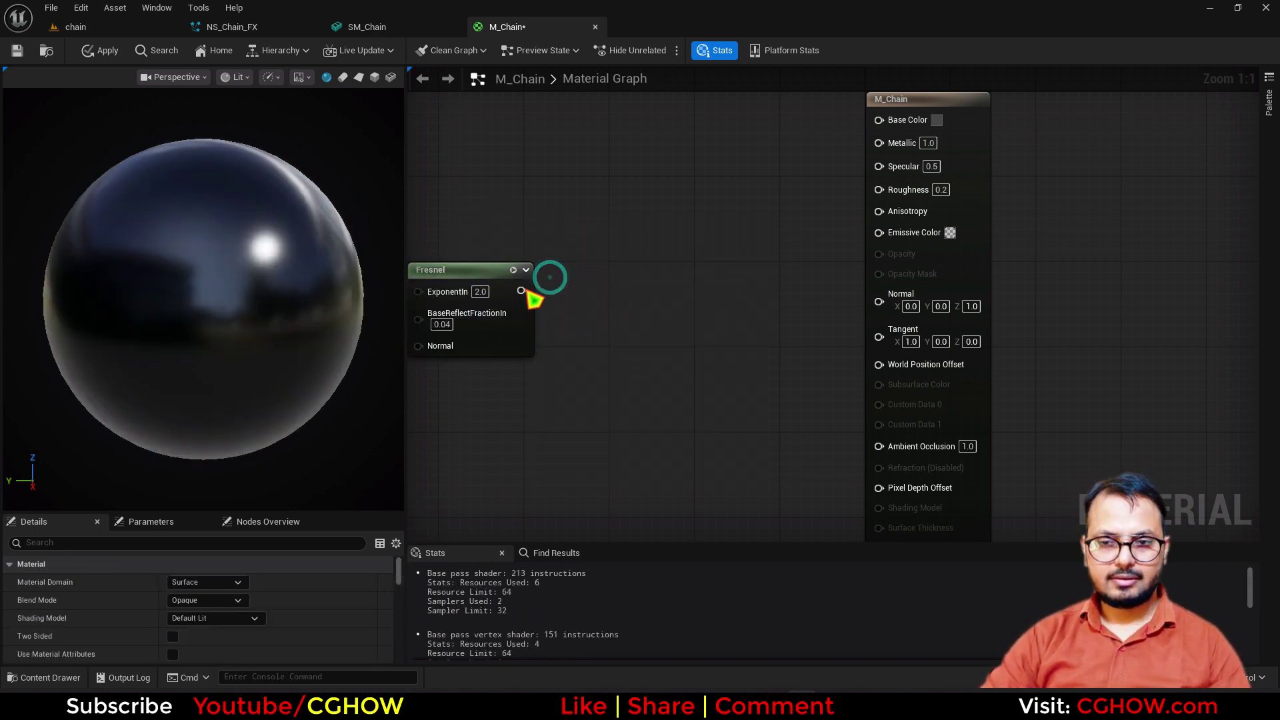
key("e")
left_click(563, 258)
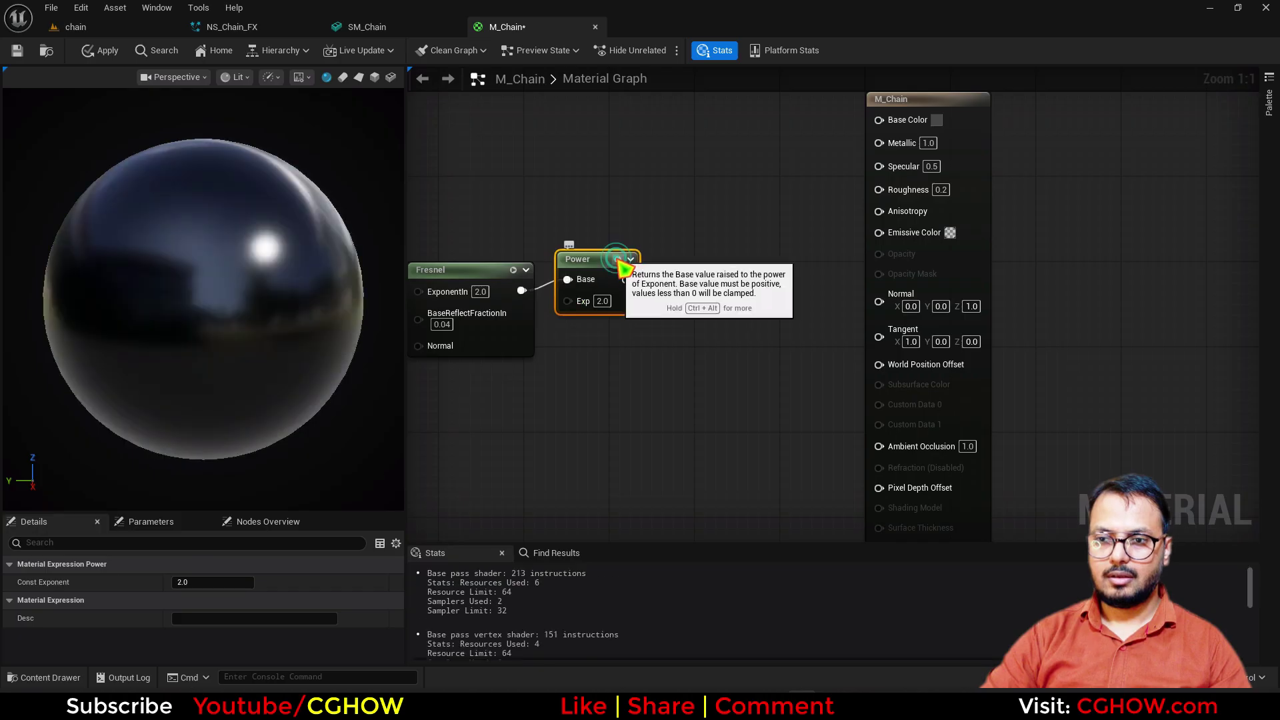
Step: Preview the Power node and set its exponent to 5.0
key("space")
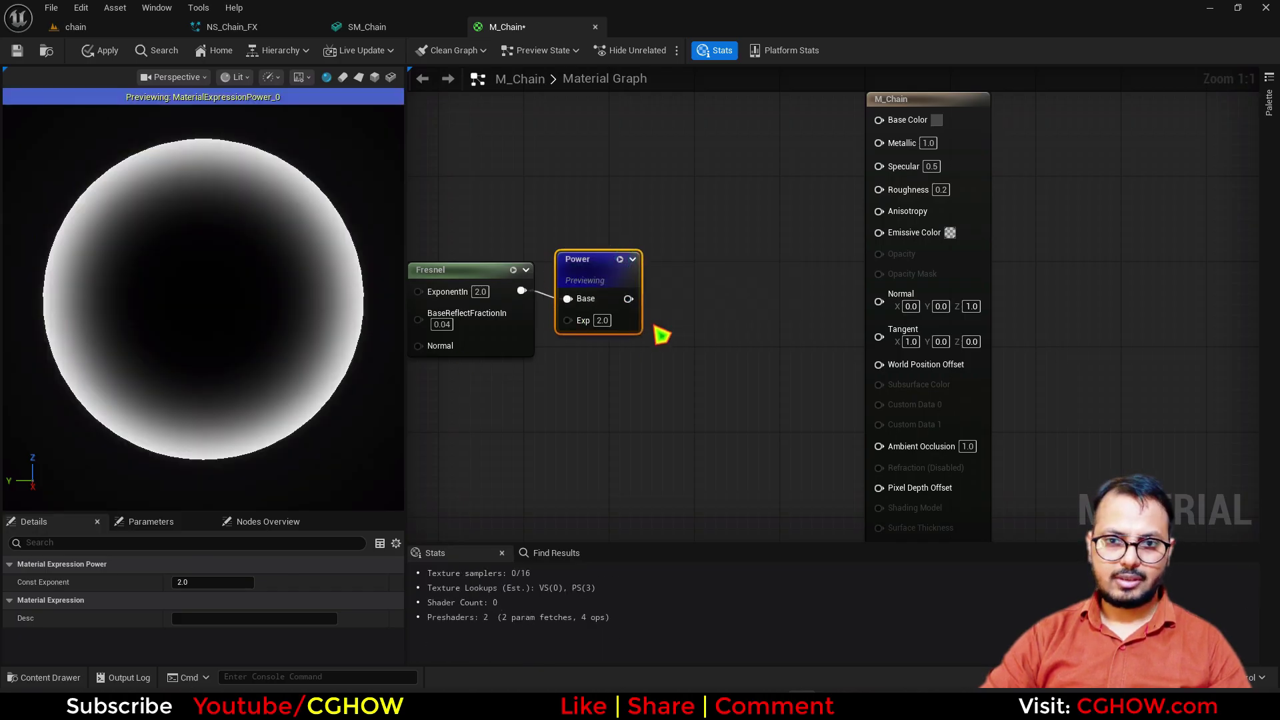
type("5")
key("Return")
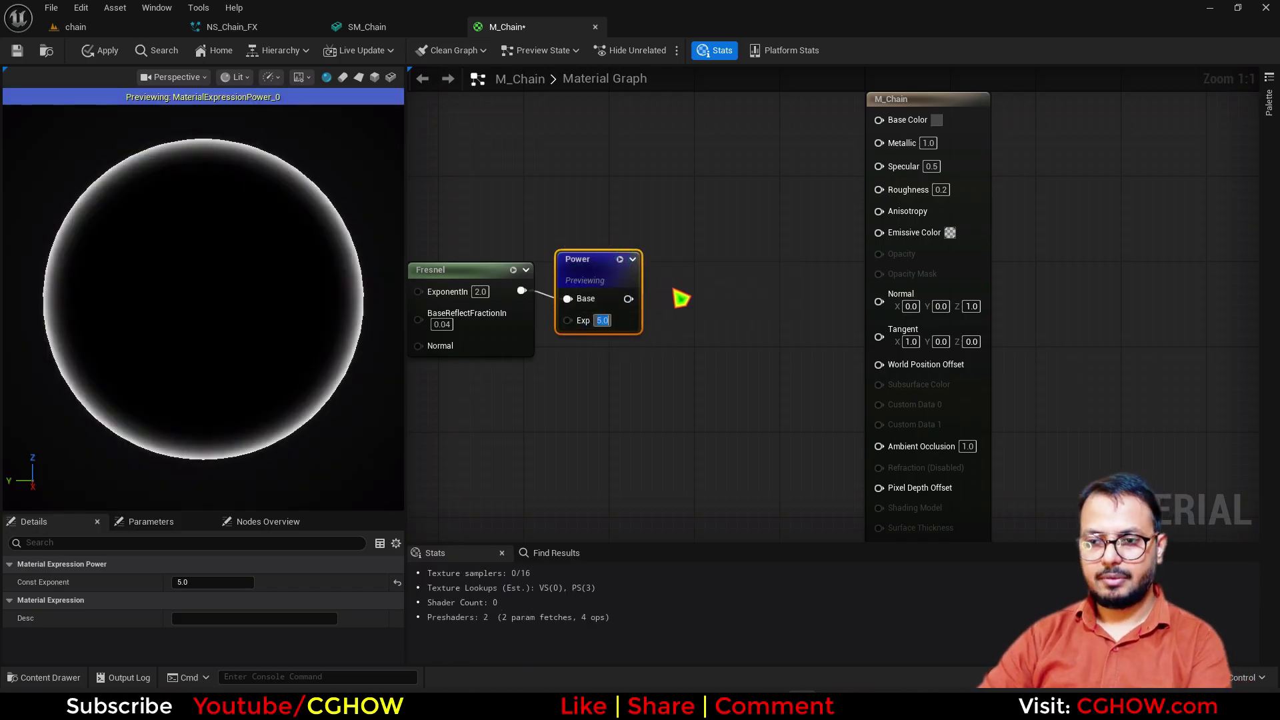
Step: Add a Multiply node to the M_Chain graph and feed its A input from the Power node's output
left_click(677, 294)
left_click(681, 290)
left_click_drag(628, 298, 685, 312)
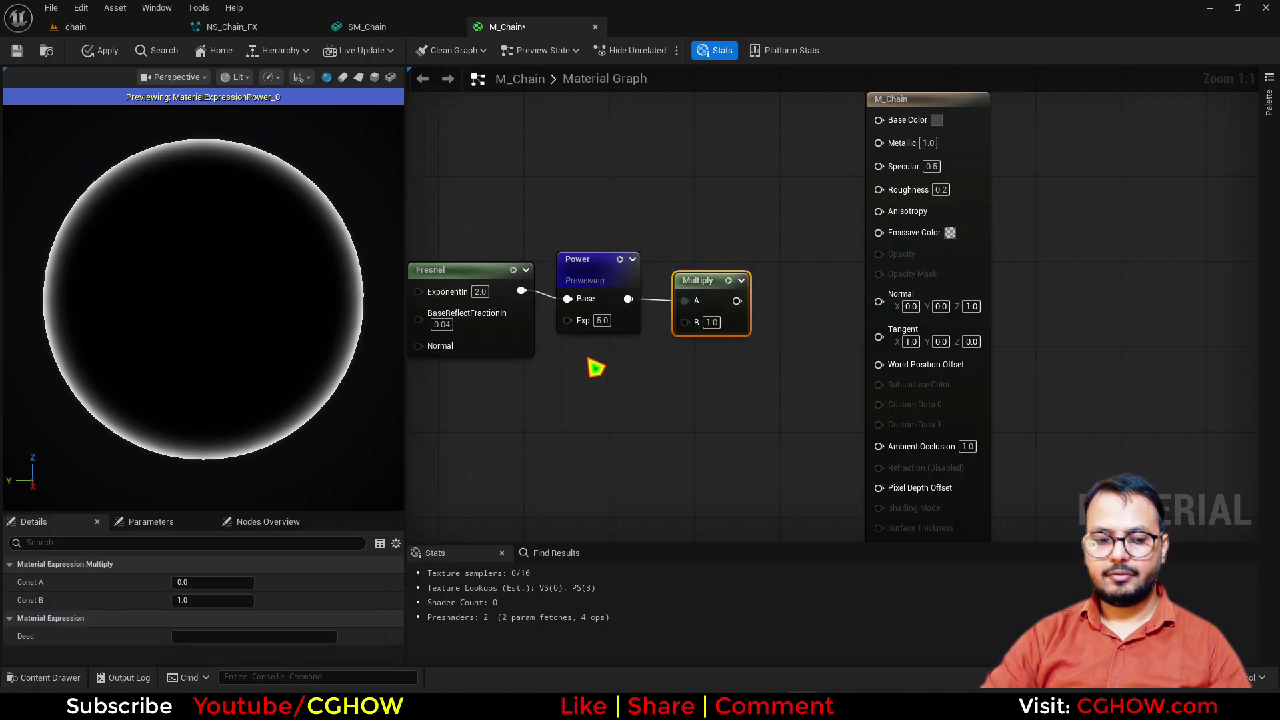
Step: Feed a new Particle Color node's RGB into Multiply's B input and connect the Multiply output to Emissive Color
right_click(595, 368)
type("part")
left_click(645, 406)
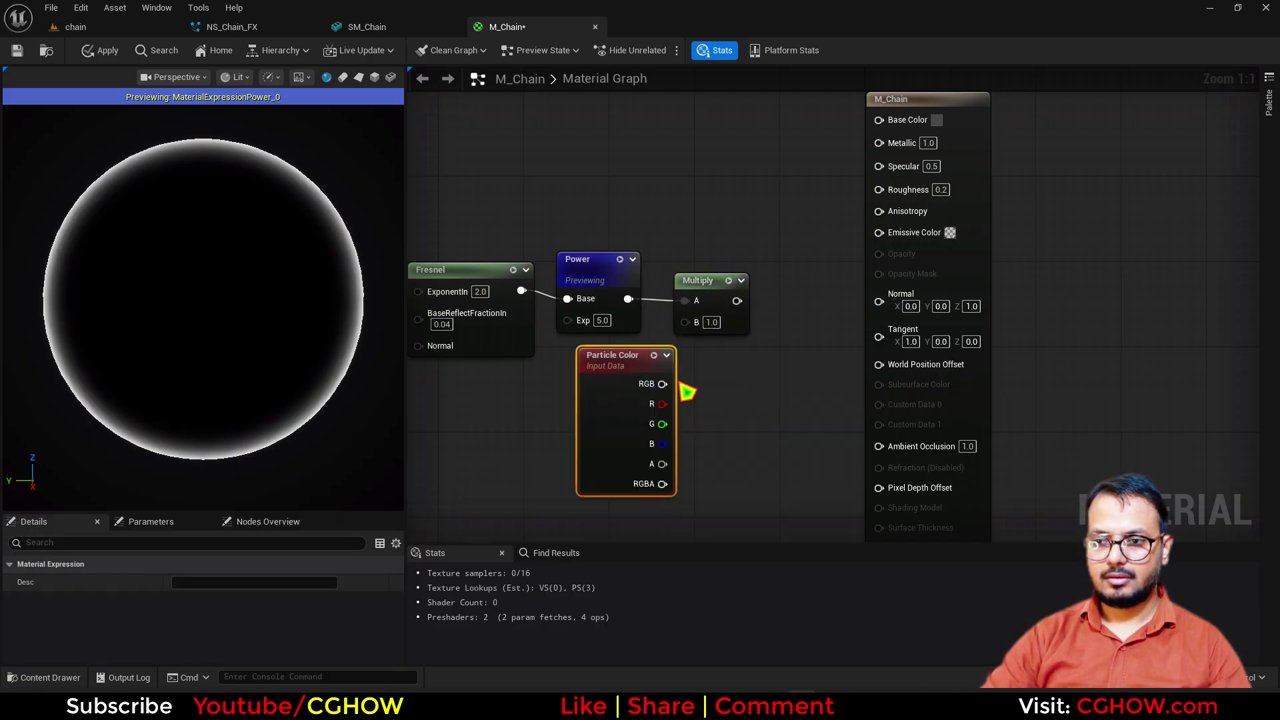
left_click_drag(736, 301, 878, 231)
scroll(796, 308, "down", 1)
Step: Stop previewing the Power node and save the M_Chain material
right_click(630, 281)
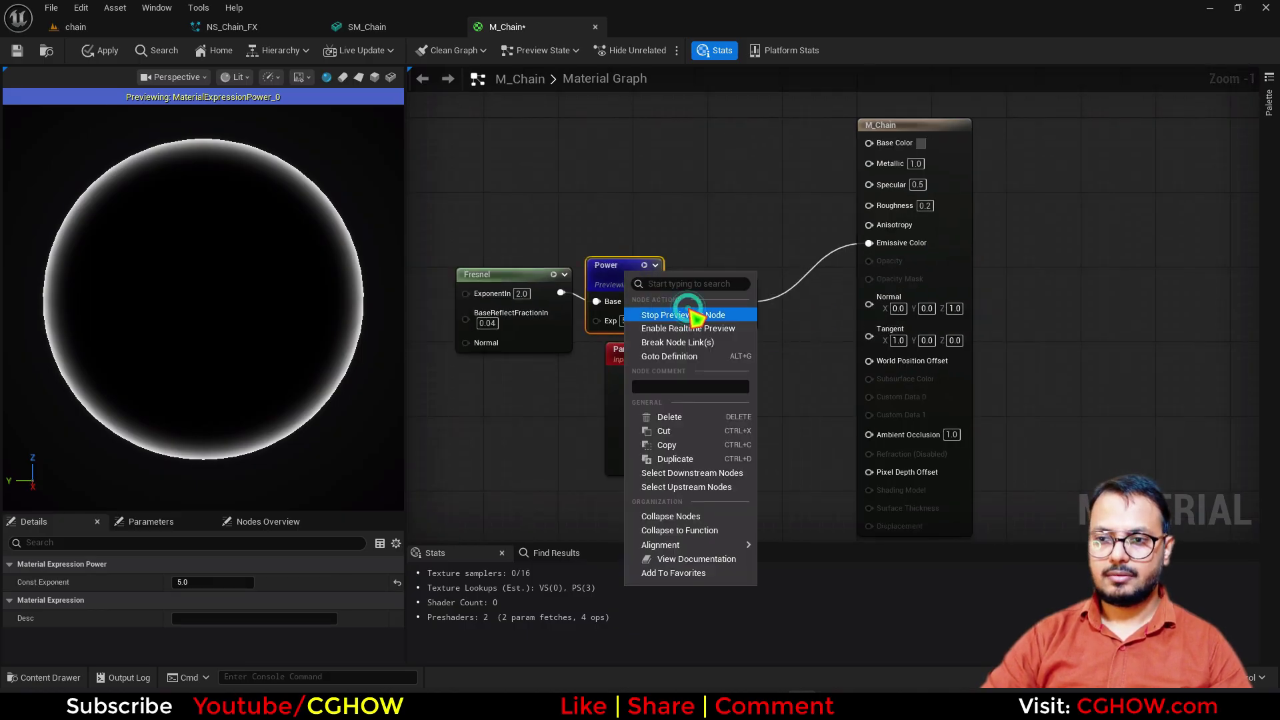
left_click(656, 313)
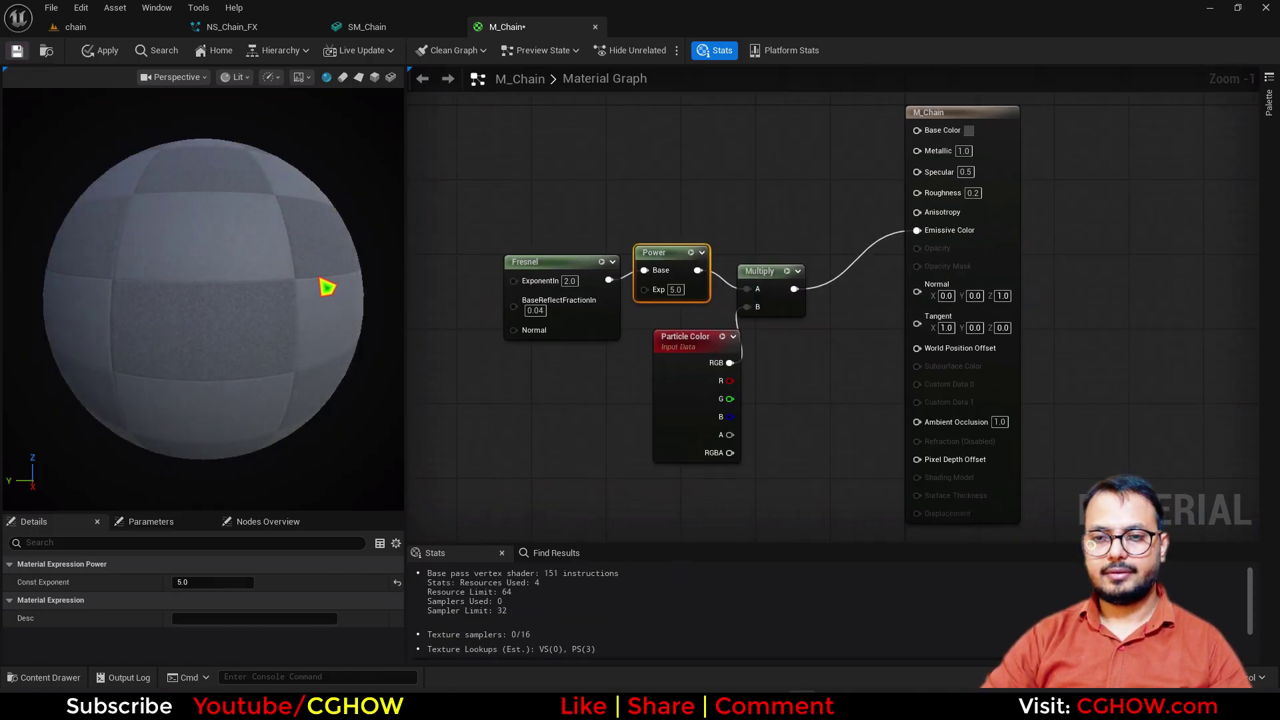
key("ctrl+s")
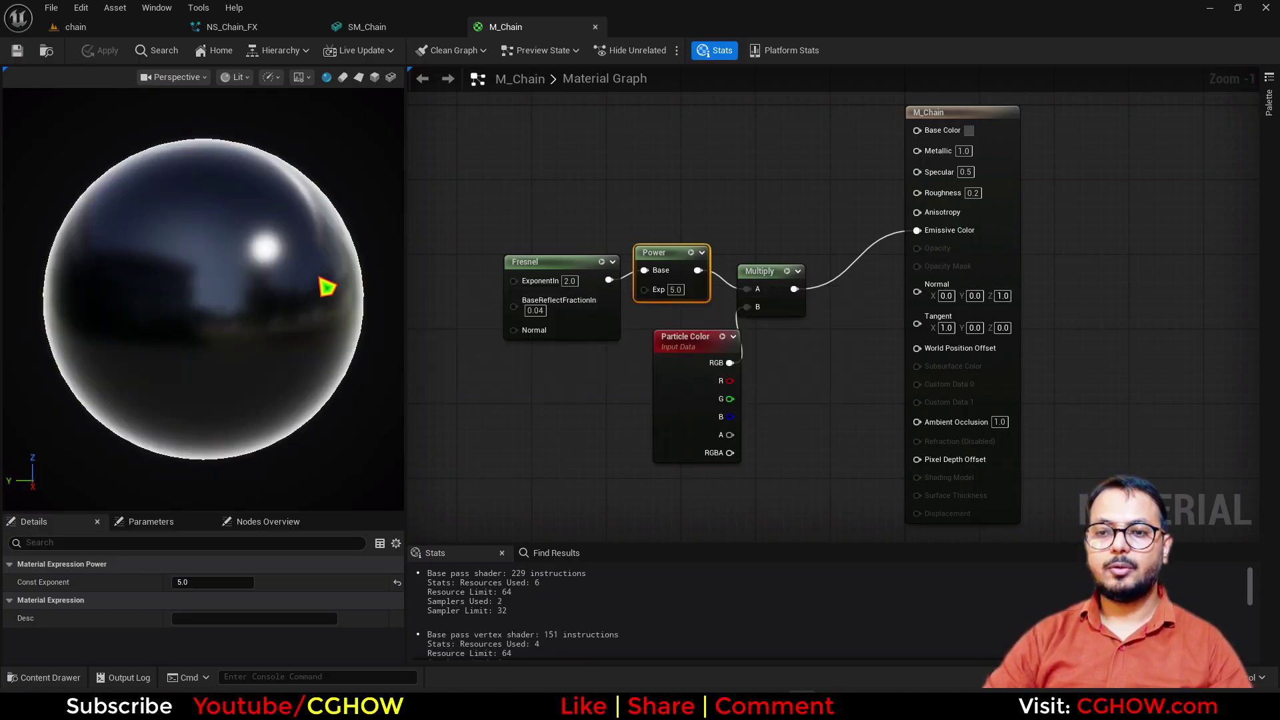
Step: Enable material overrides on NS_Chain_FX's Mesh Renderer and assign M_Chain as the explicit material of a new override entry
left_click(47, 52)
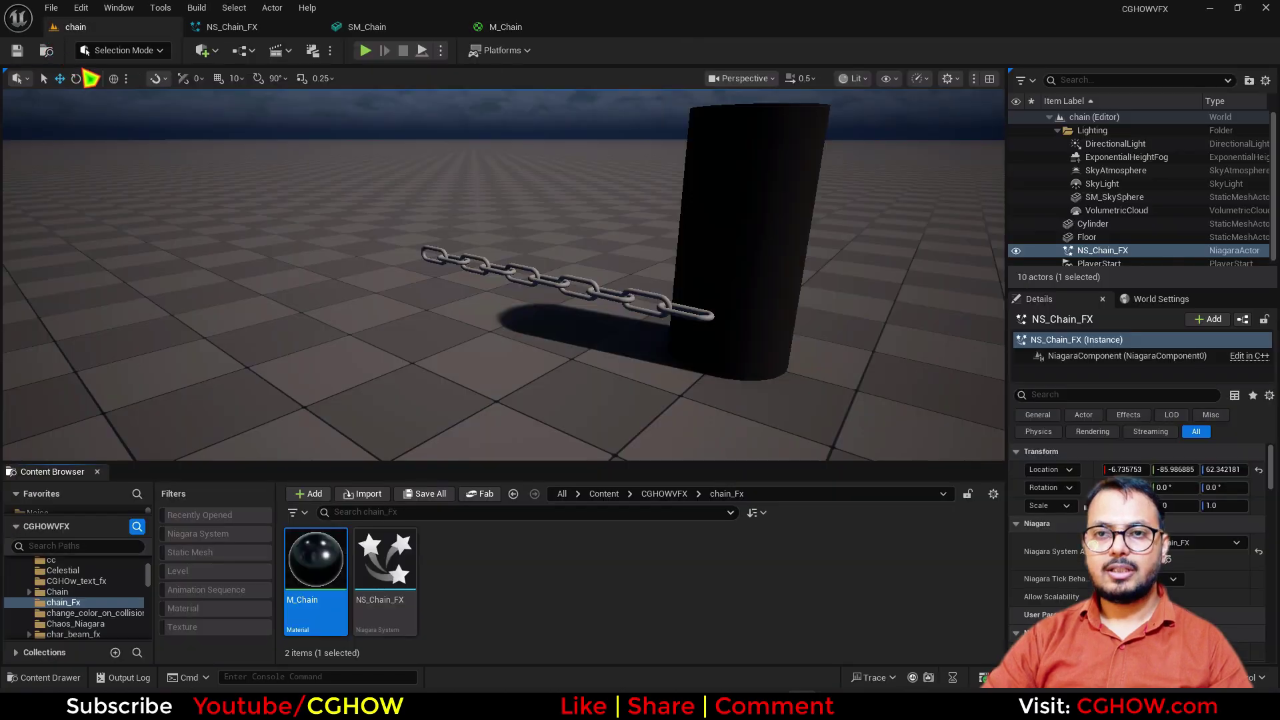
left_click(244, 31)
left_click(280, 497)
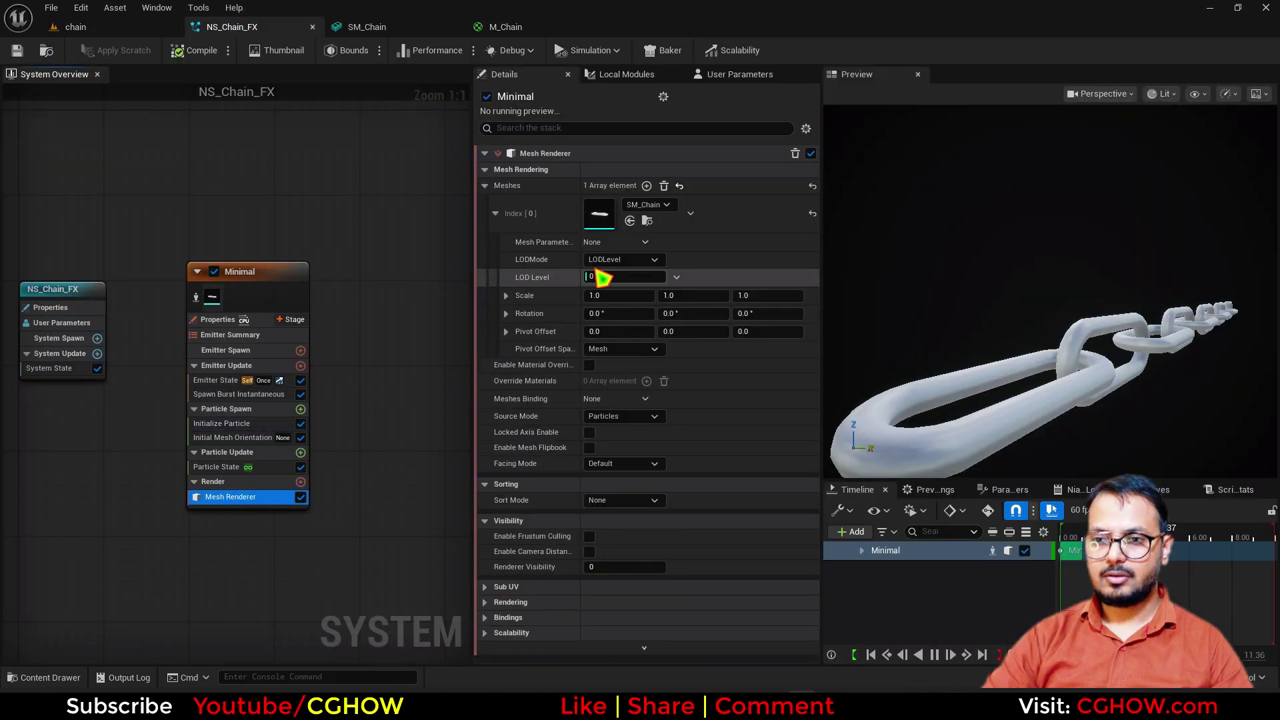
left_click(589, 367)
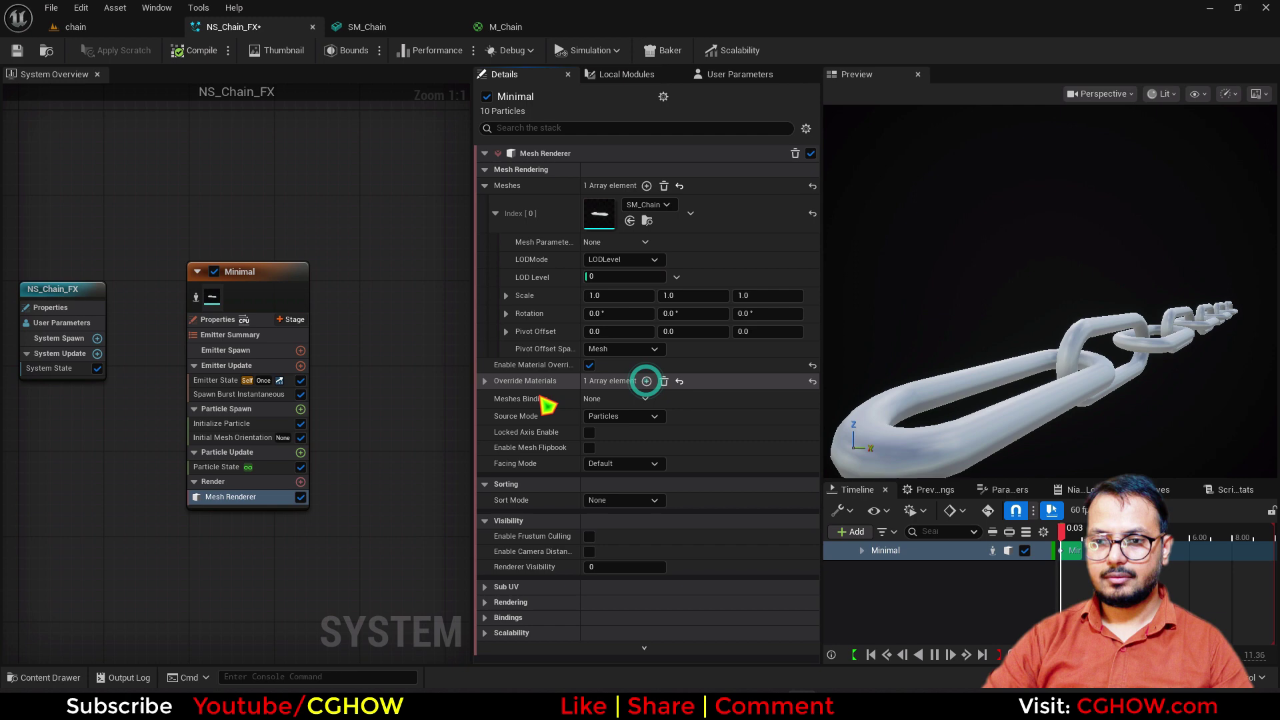
left_click(506, 380)
left_click(500, 400)
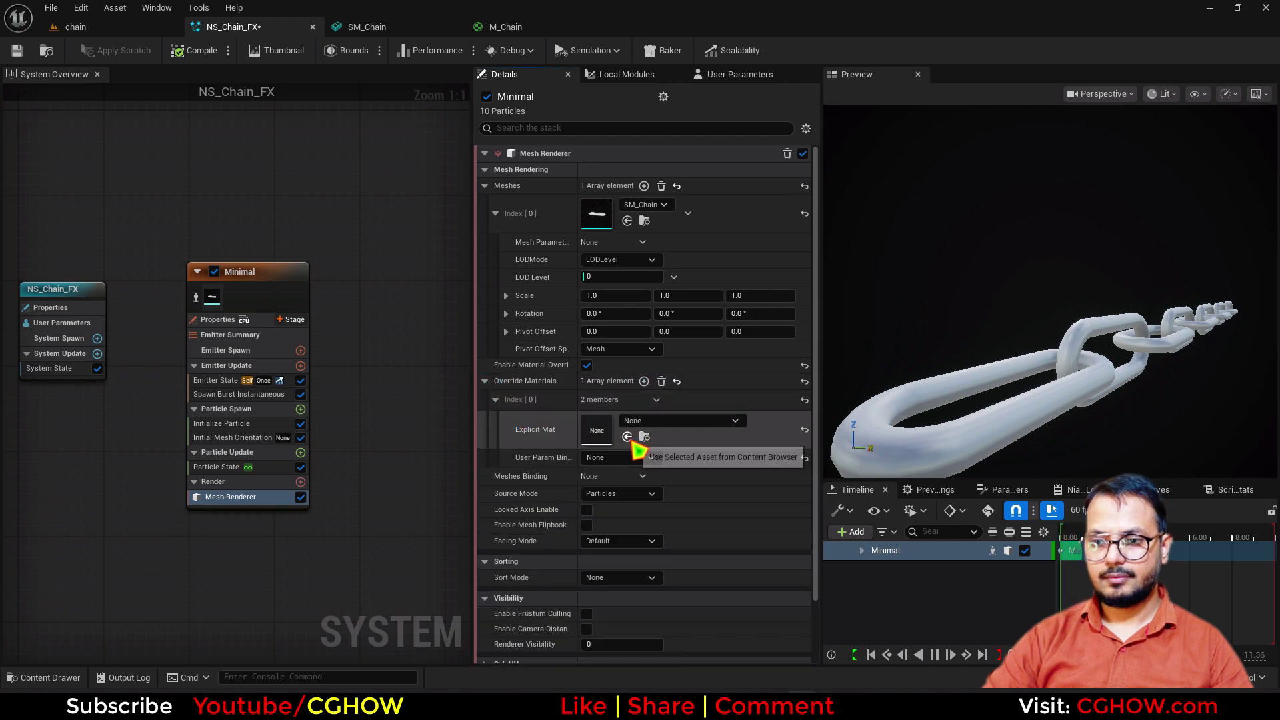
left_click(627, 436)
Step: Set Initialize Particle's Color Mode to Direct Set and choose a saturated blue-violet color with its brightness value raised above 1
left_click(280, 424)
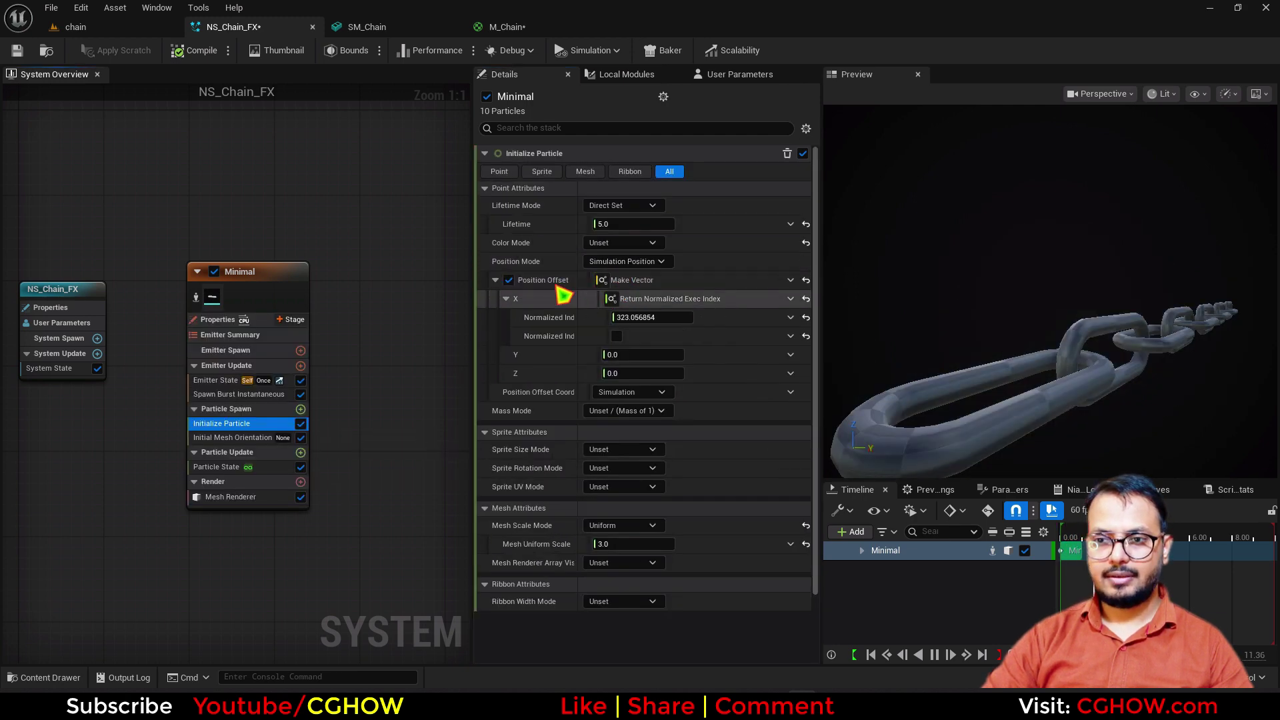
left_click(620, 242)
left_click(619, 279)
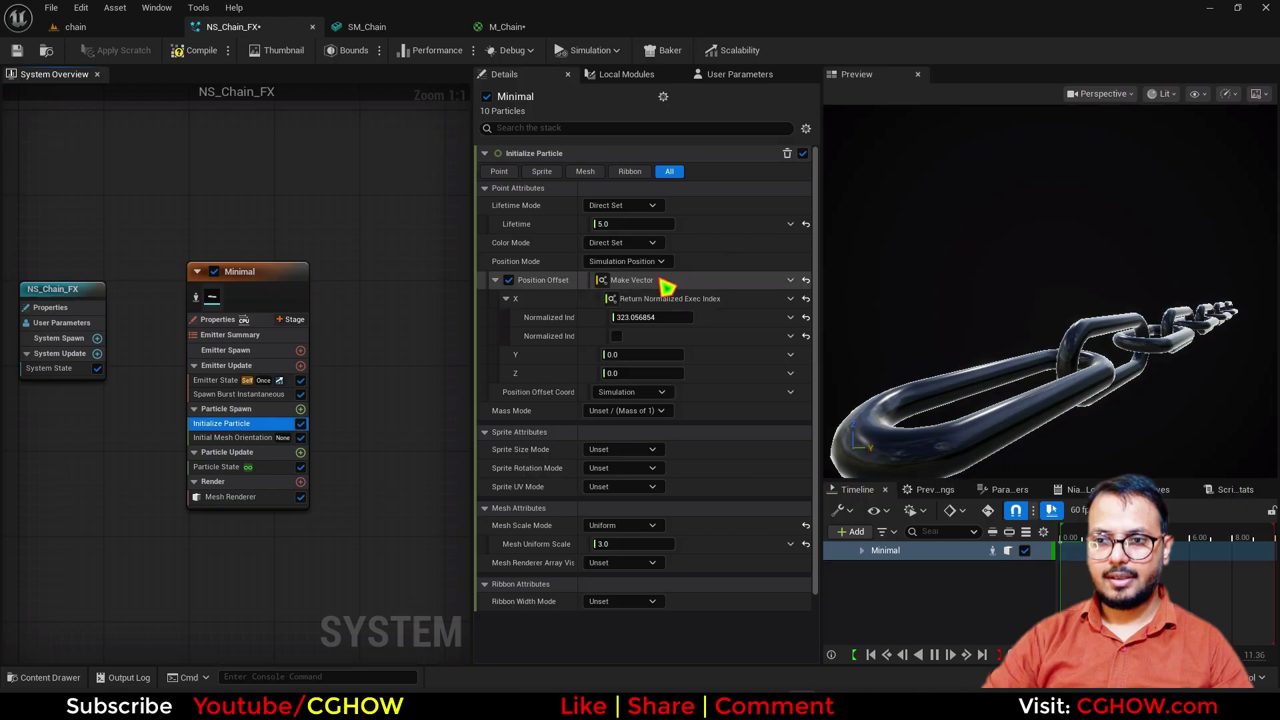
left_click(623, 262)
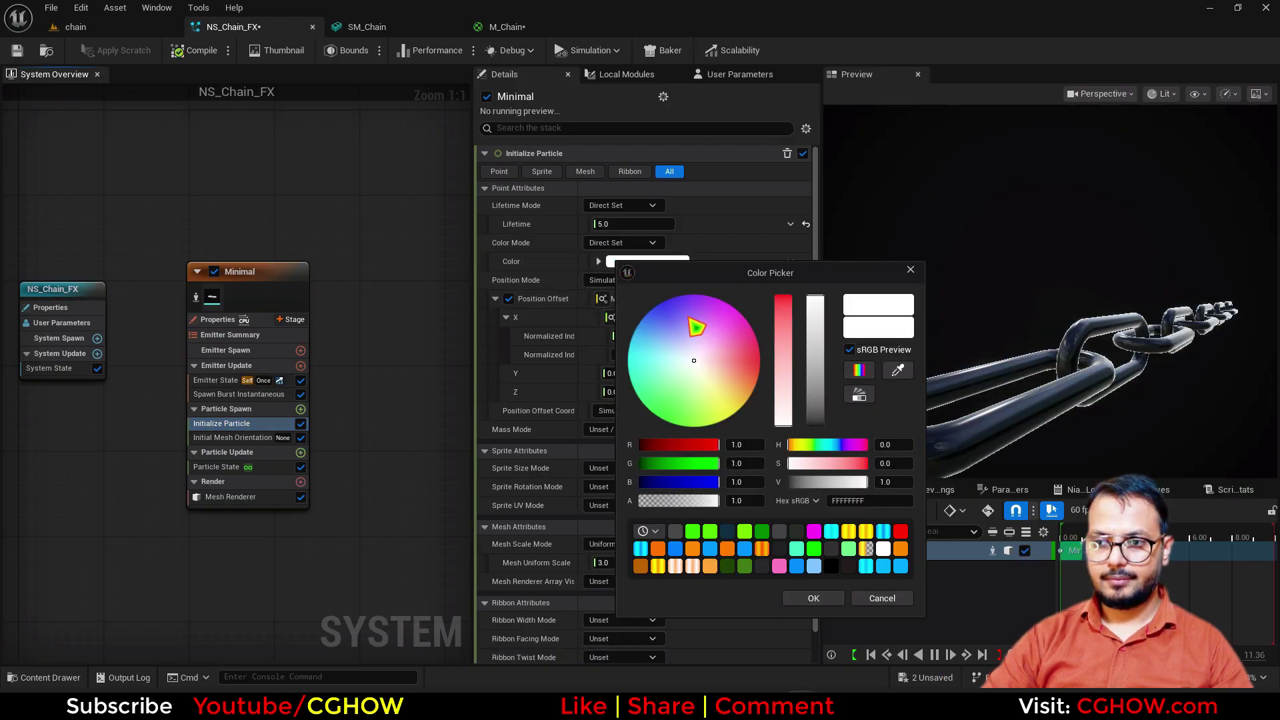
left_click_drag(696, 326, 673, 298)
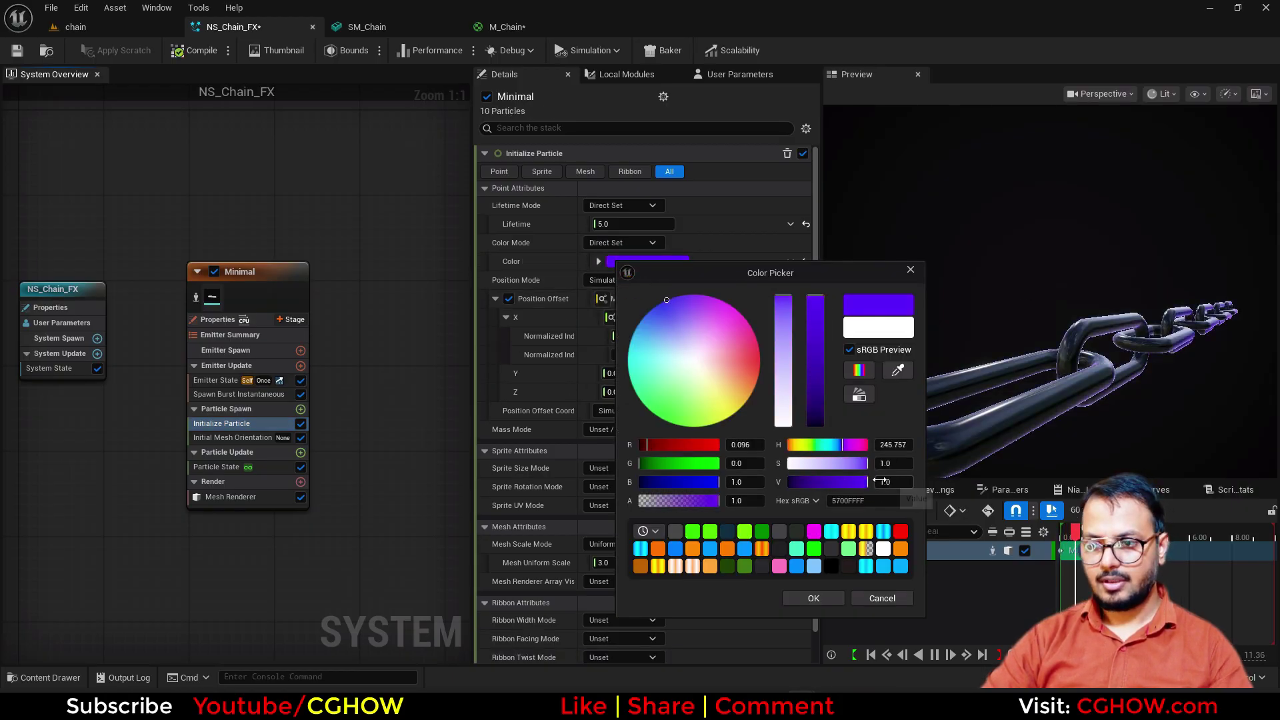
type("5")
key("Return")
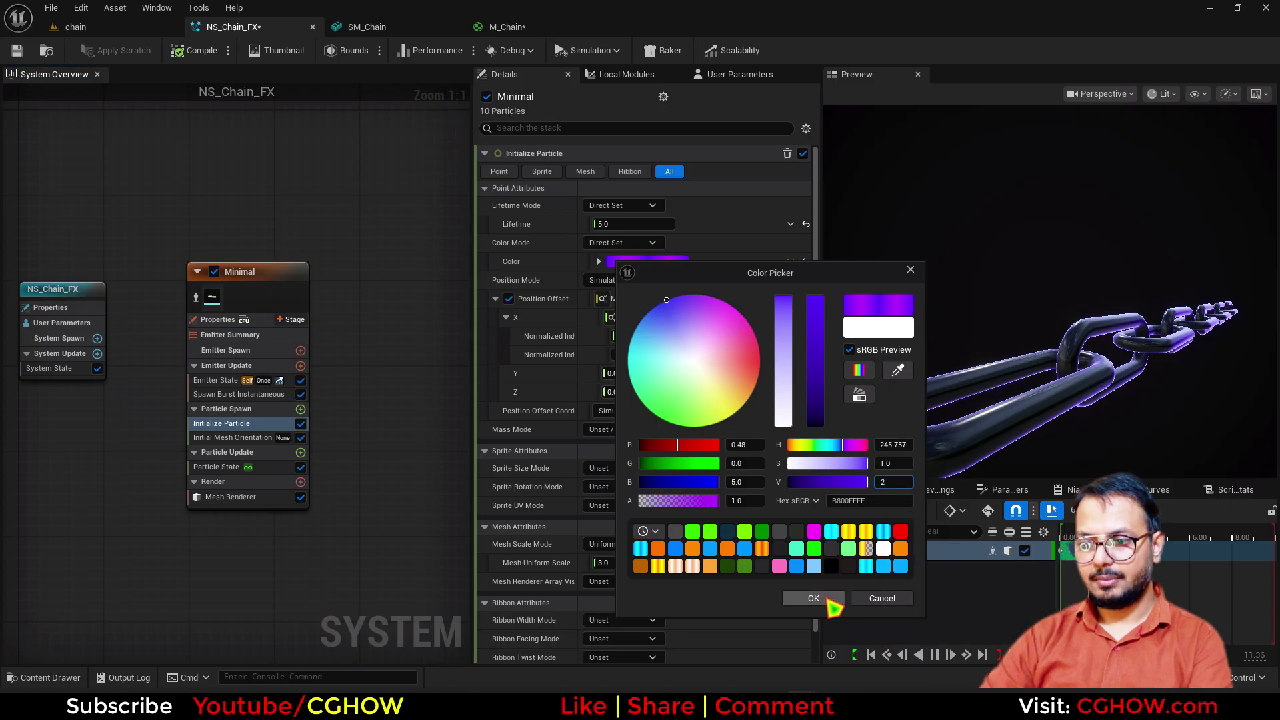
type("2")
left_click(830, 601)
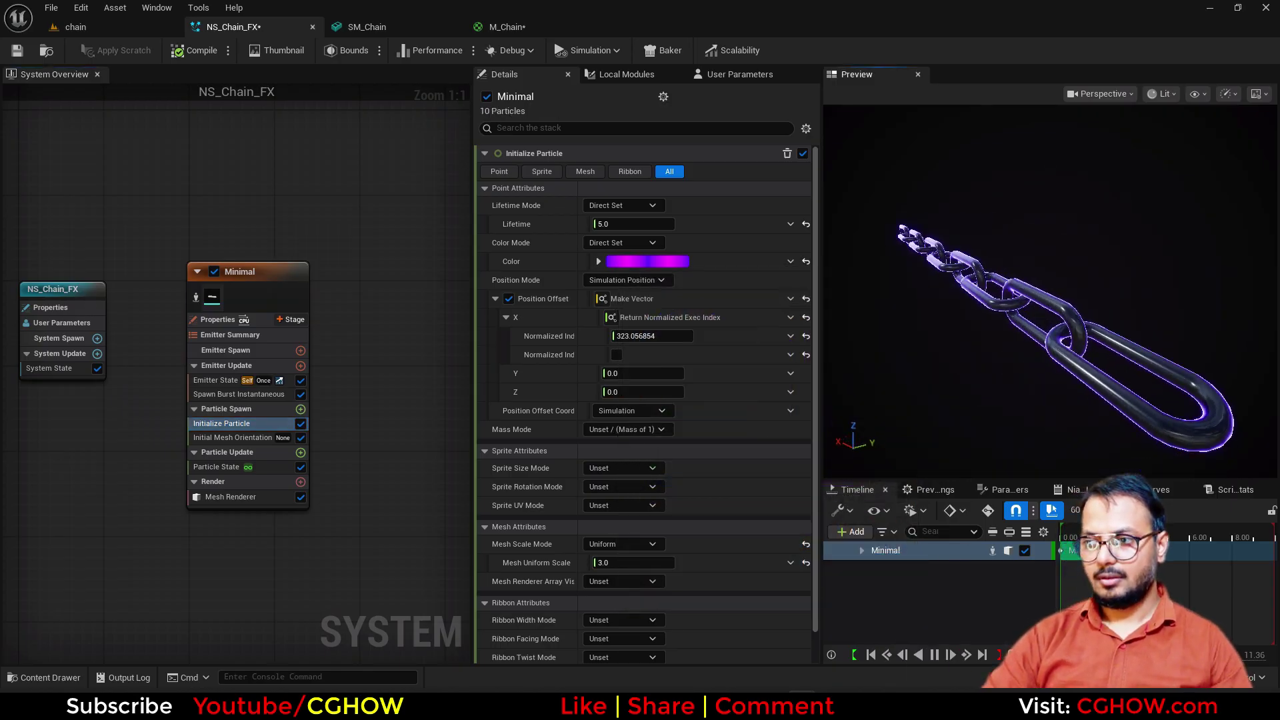
Step: Set the Power node's exponent in M_Chain to 3.0 and apply the material change
left_click(156, 32)
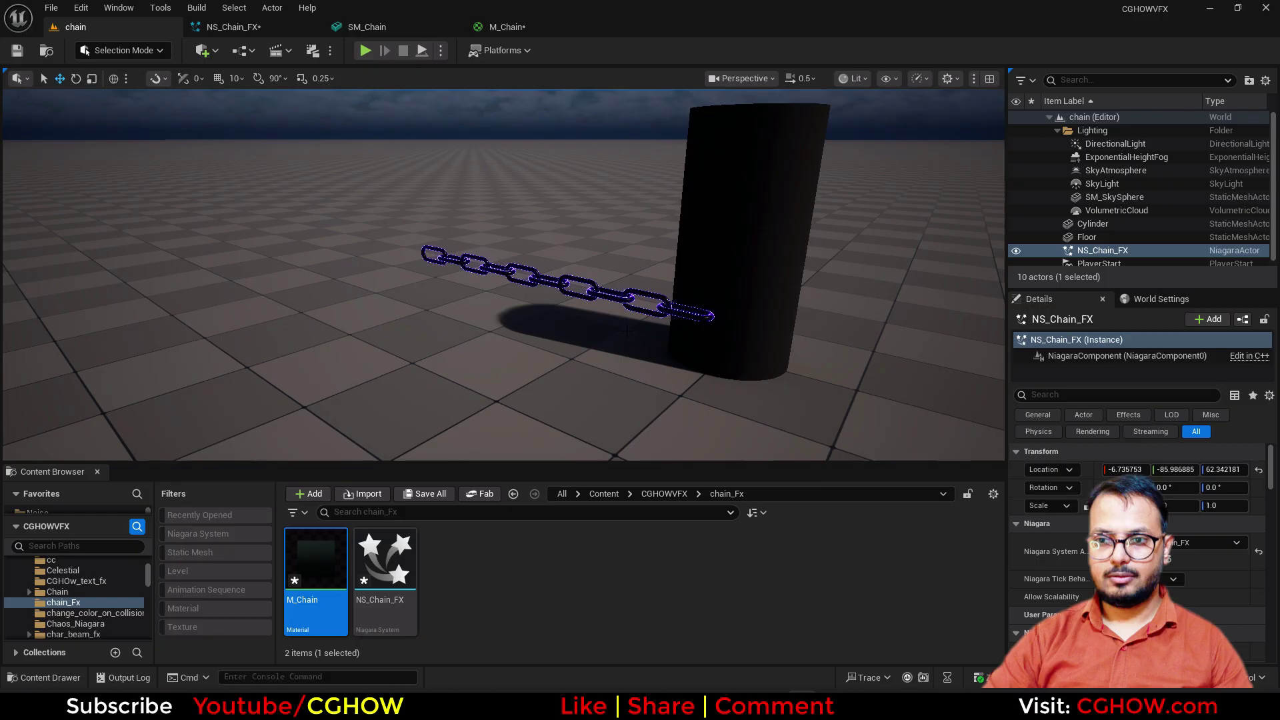
mouse_move(627, 331)
left_mouse_down("alt")
mouse_move(507, 400)
mouse_move(627, 331)
left_mouse_up("alt")
scroll(626, 330, "up", 4)
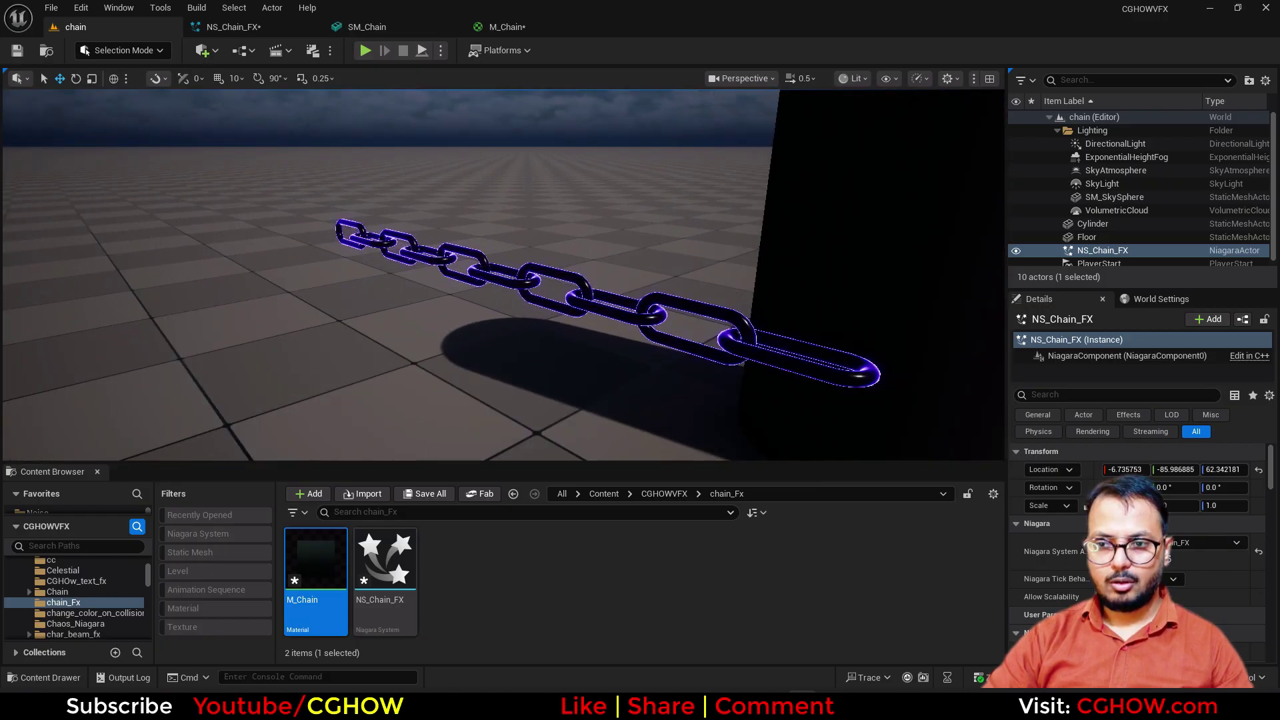
right_click_drag(626, 330, 507, 331, "alt")
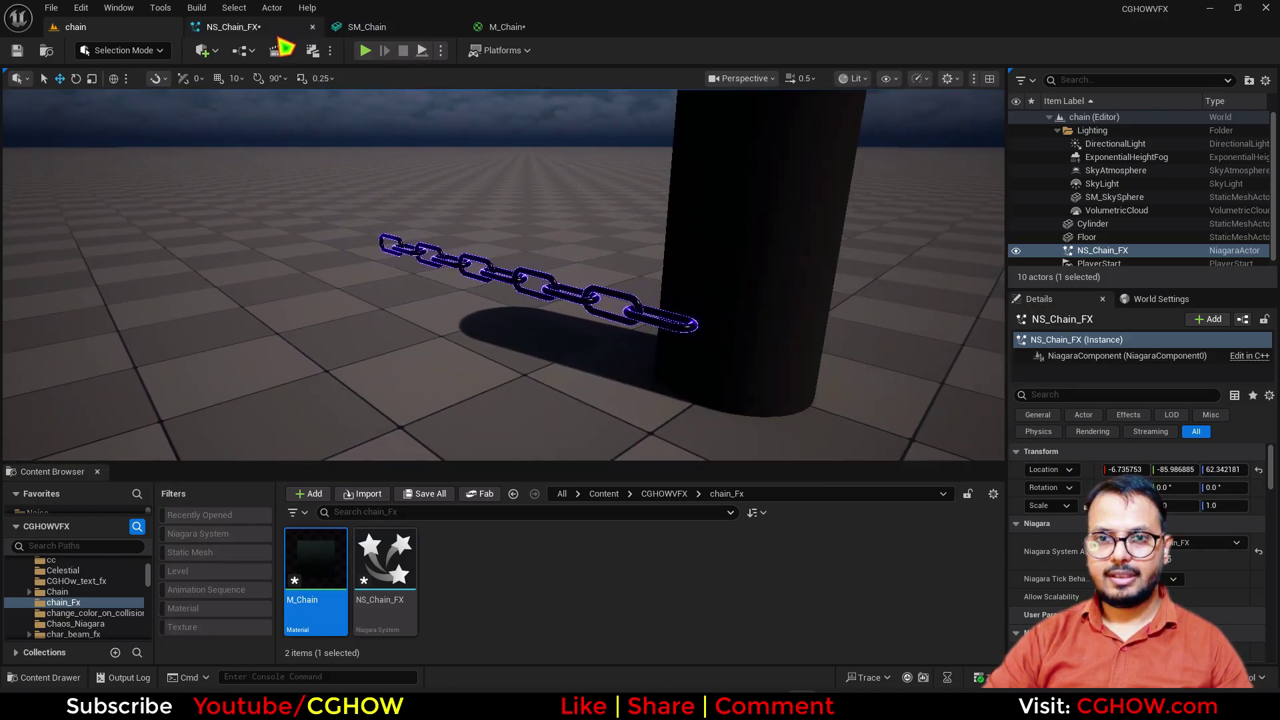
left_click(233, 27)
left_click(507, 26)
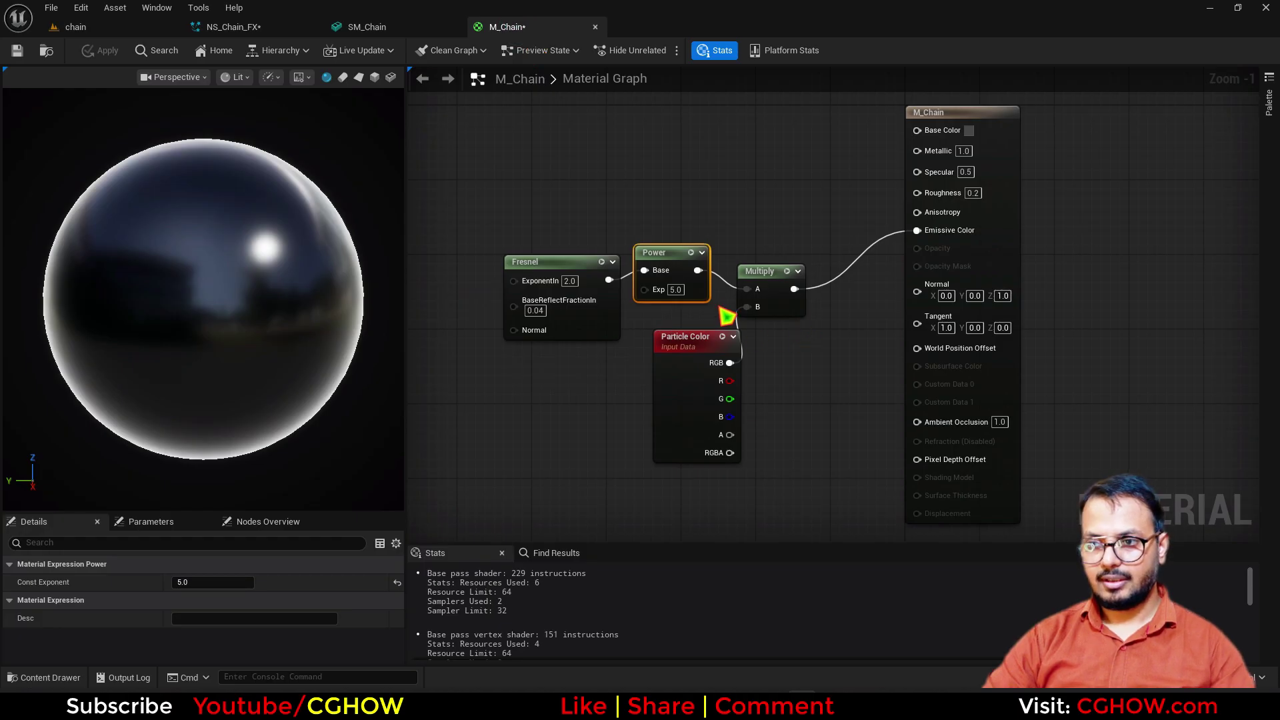
type("3")
key("Return")
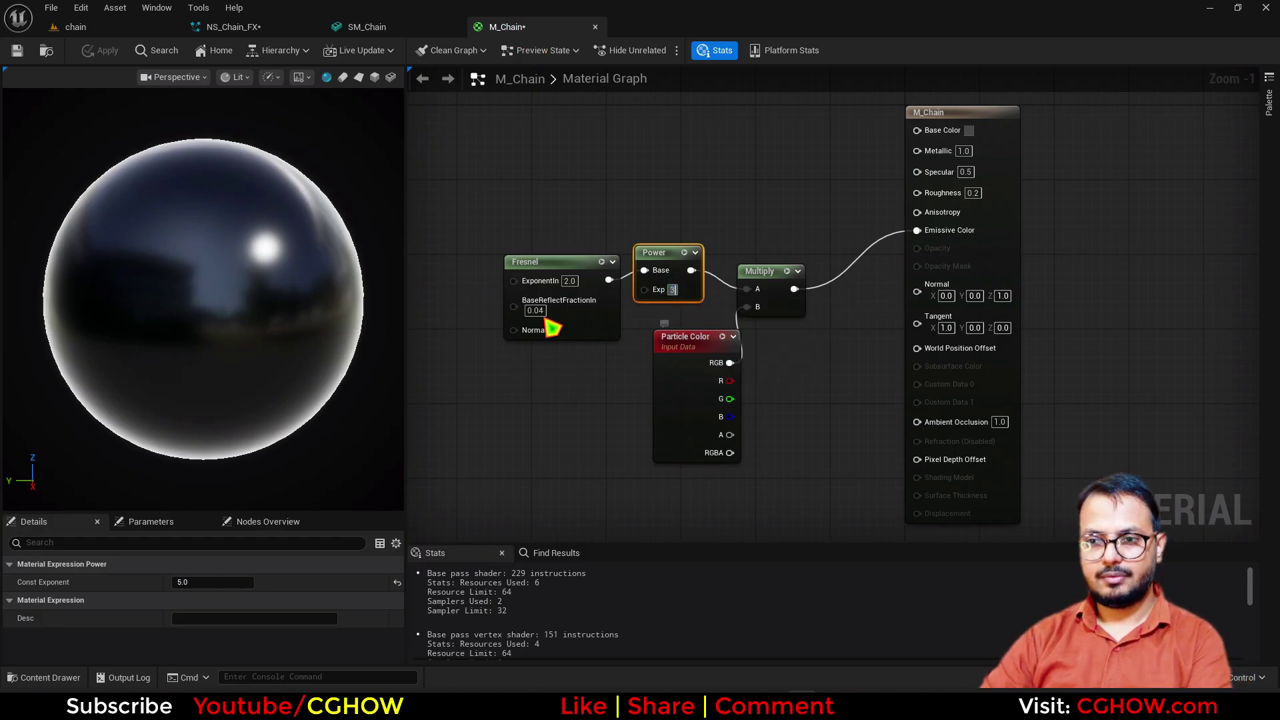
left_click(100, 54)
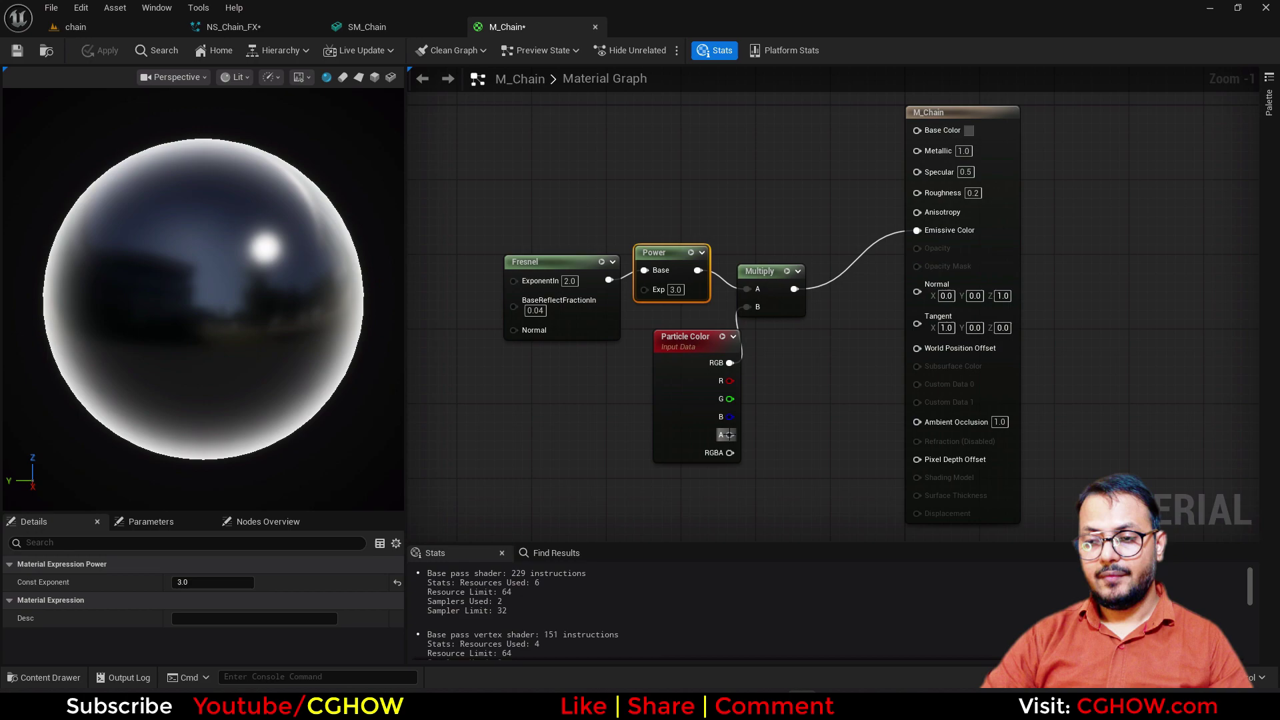
Step: Reset and turn off Position Offset in NS_Chain_FX's Initialize Particle, and disable the Initial Mesh Orientation module
left_click(154, 30)
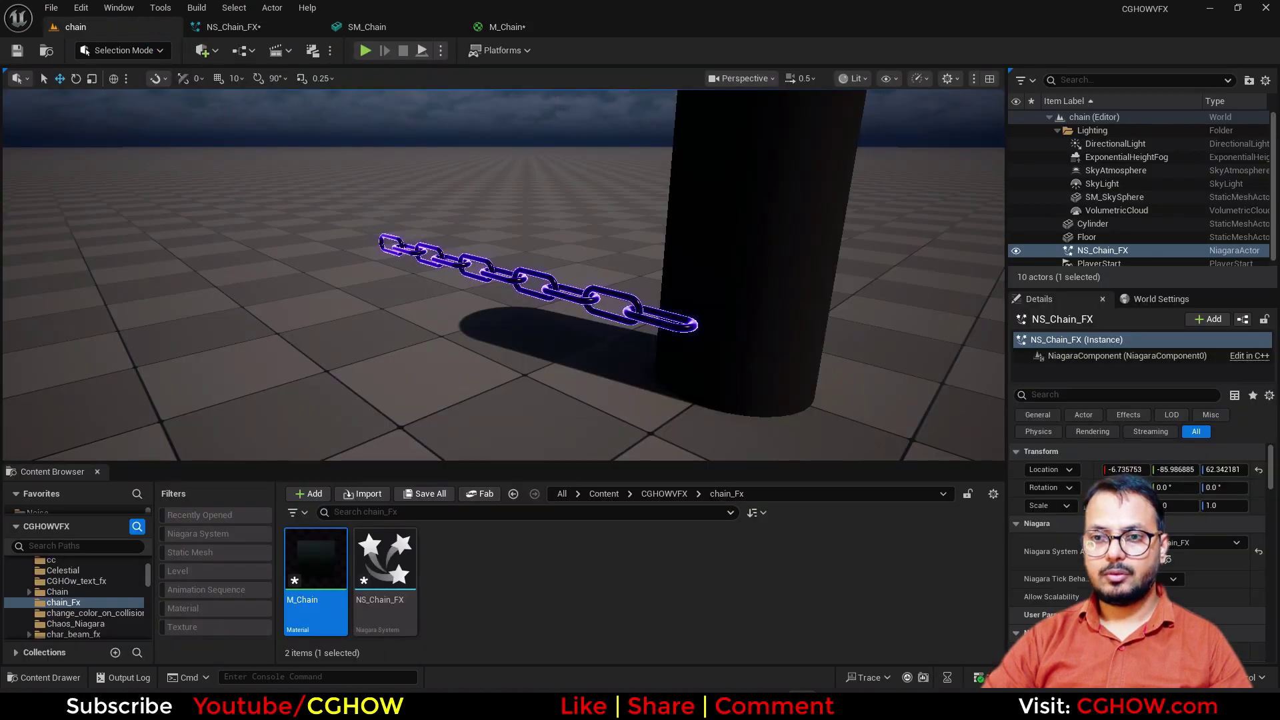
mouse_move(628, 323)
left_mouse_down("alt")
mouse_move(534, 323)
mouse_move(628, 323)
left_mouse_up("alt")
right_click_drag(629, 323, 567, 322, "alt")
left_click_drag(629, 323, 590, 323, "alt")
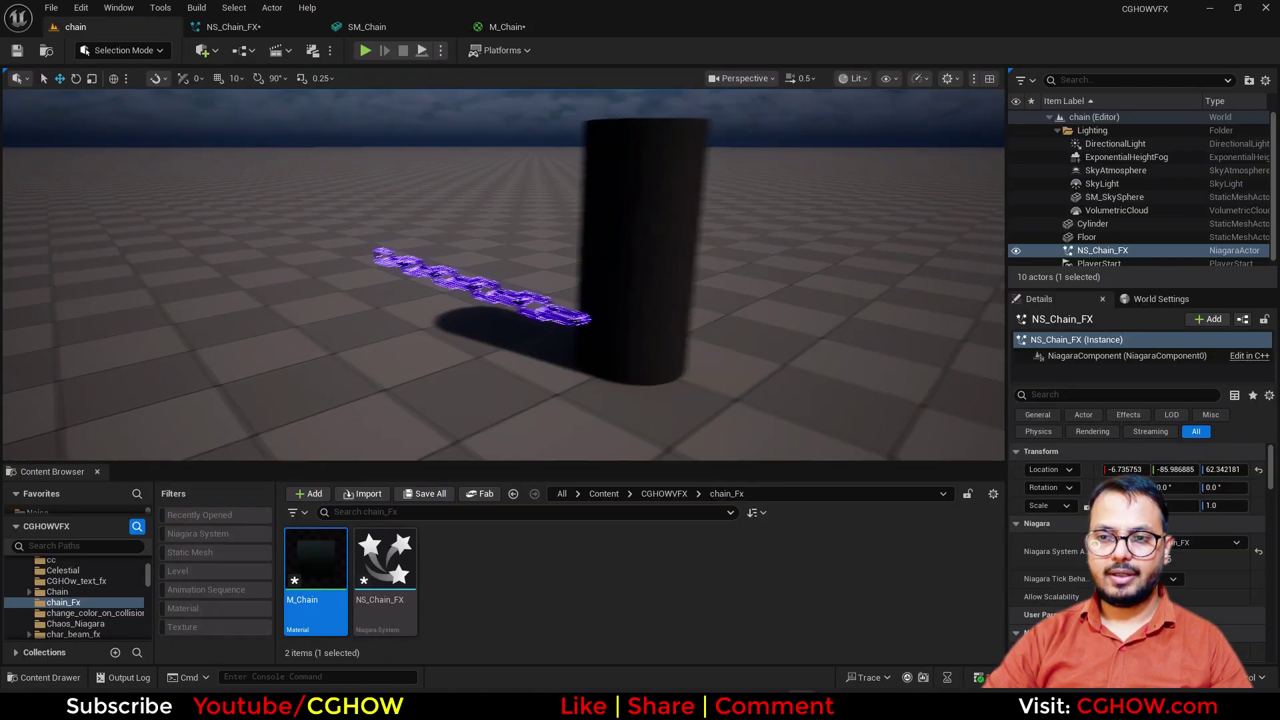
right_click_drag(500, 273, 213, 290)
left_click(231, 28)
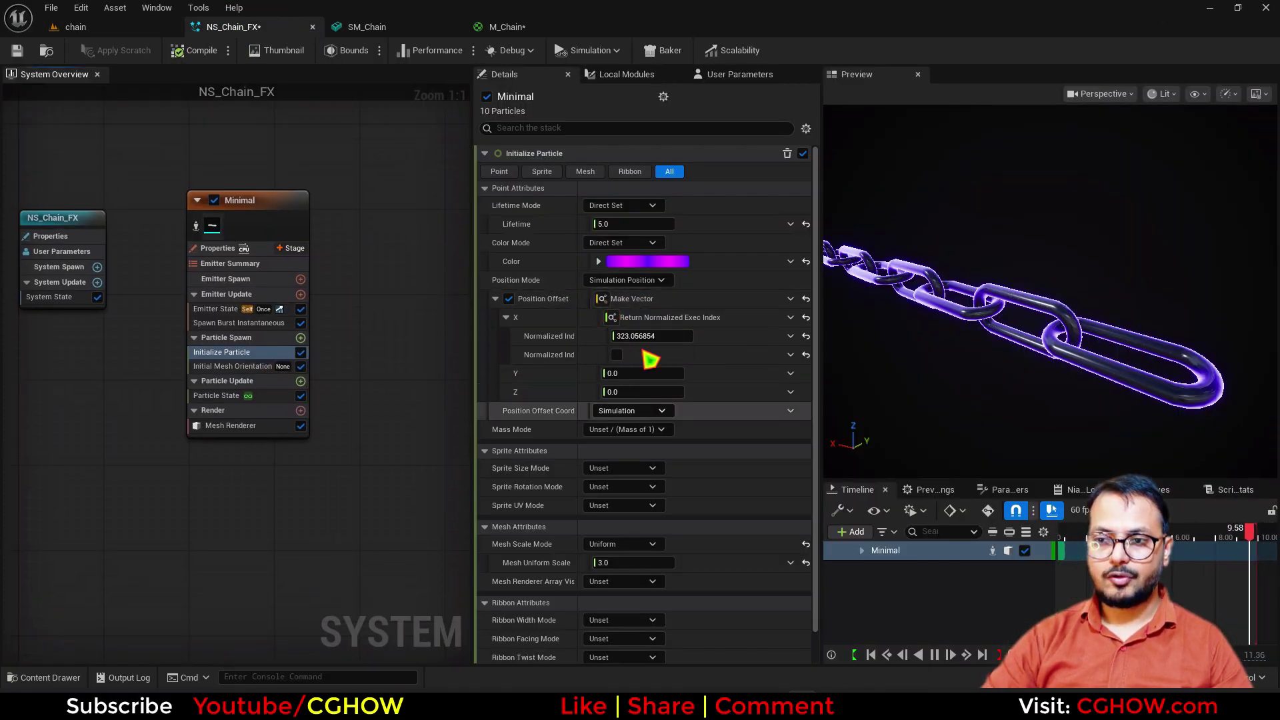
left_click(806, 299)
left_click(510, 299)
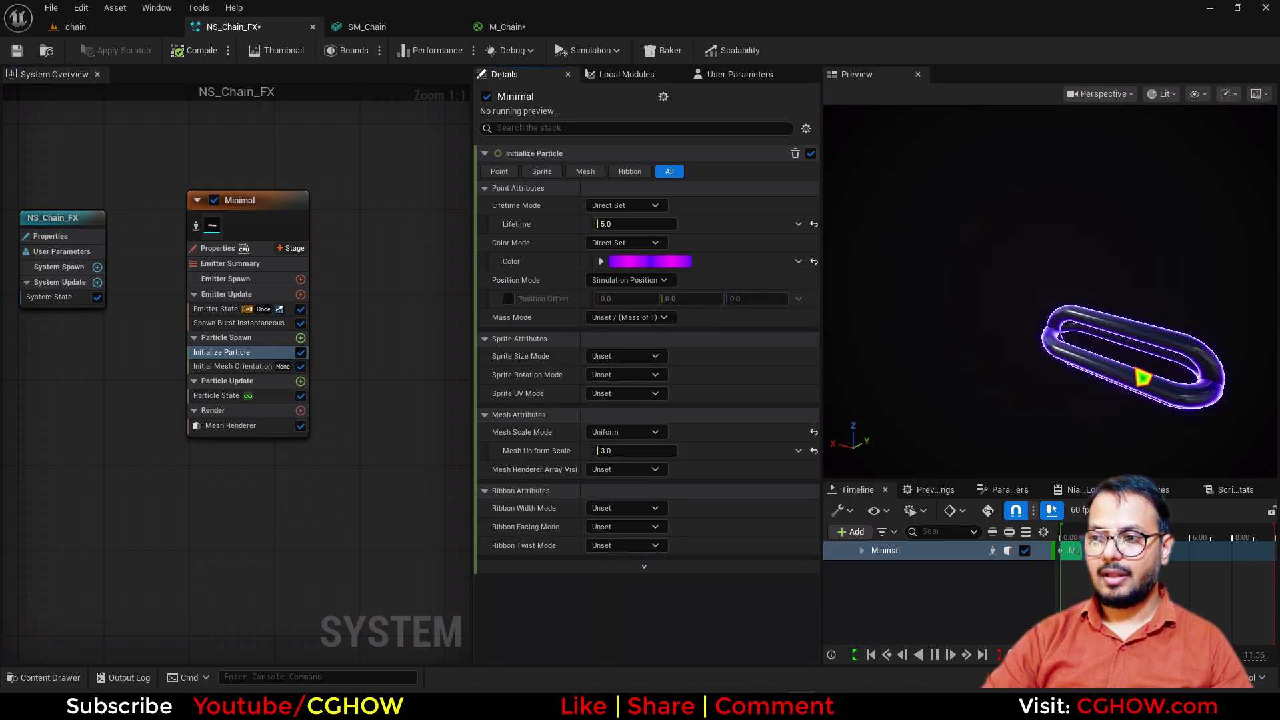
left_click_drag(1114, 368, 933, 368)
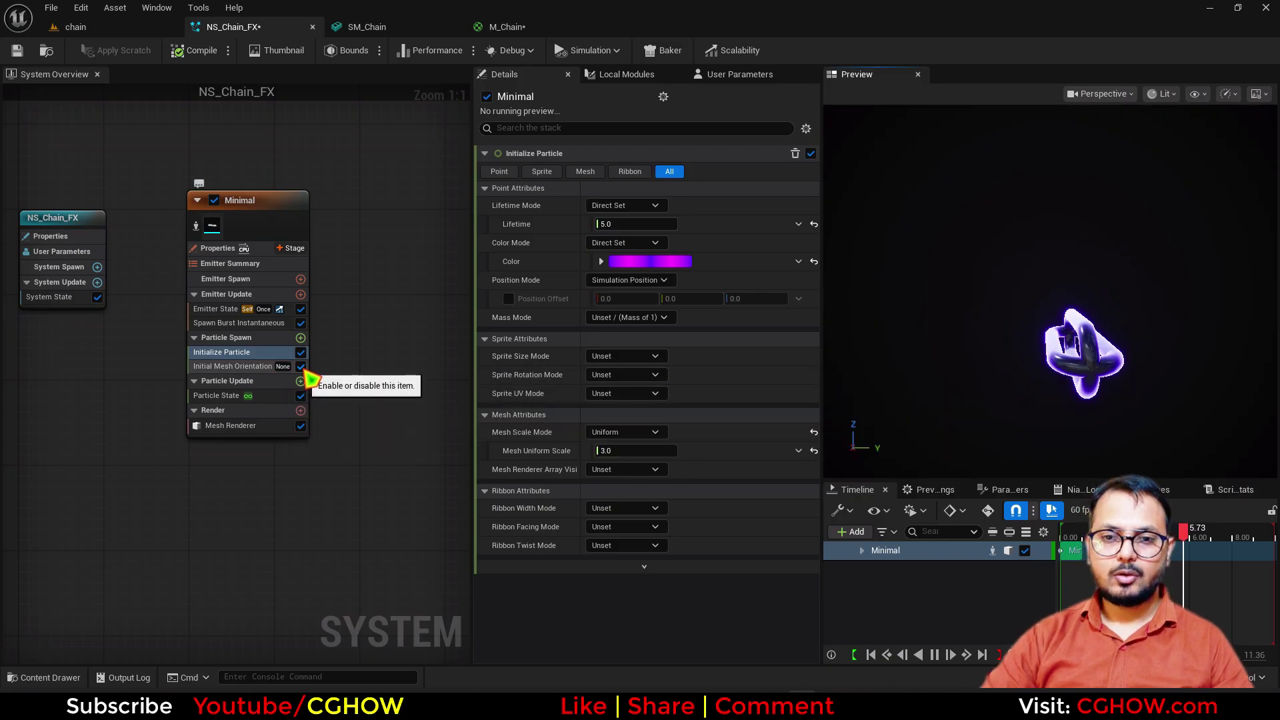
left_click(300, 366)
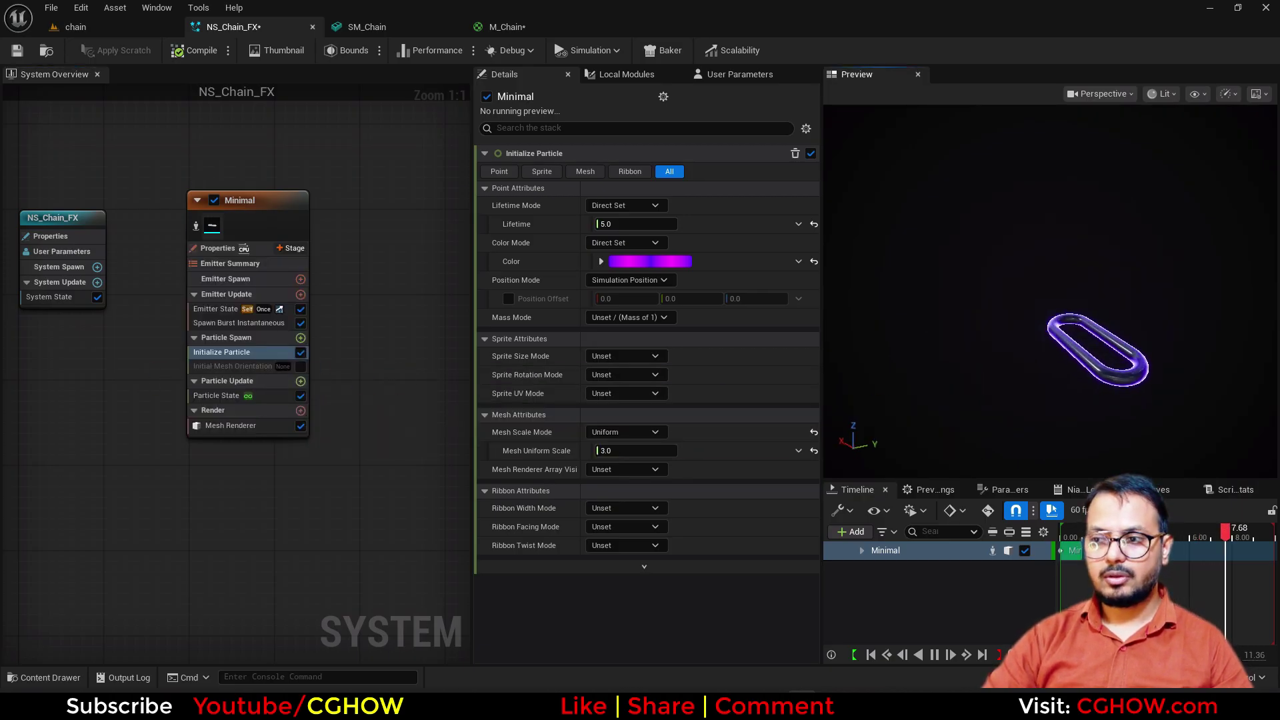
Step: Add a Shape Location module to Particle Spawn and set its Shape Primitive to Cylinder
left_click(300, 338)
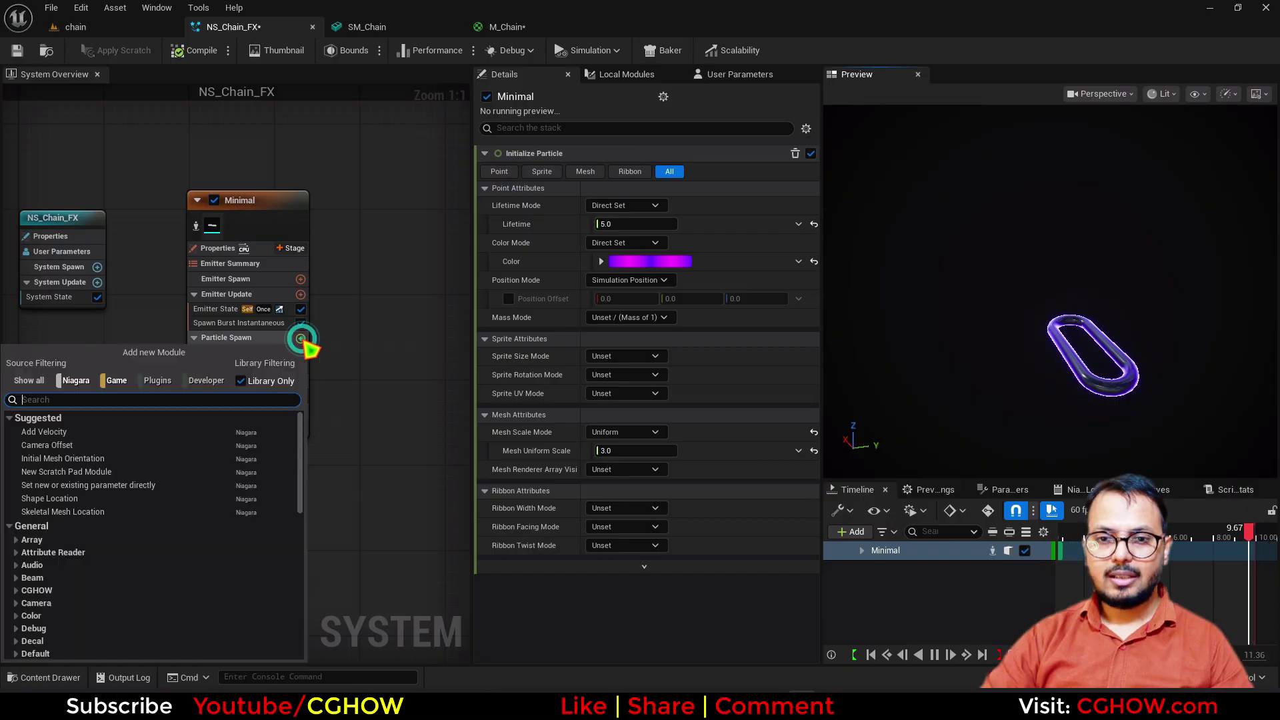
left_click(58, 497)
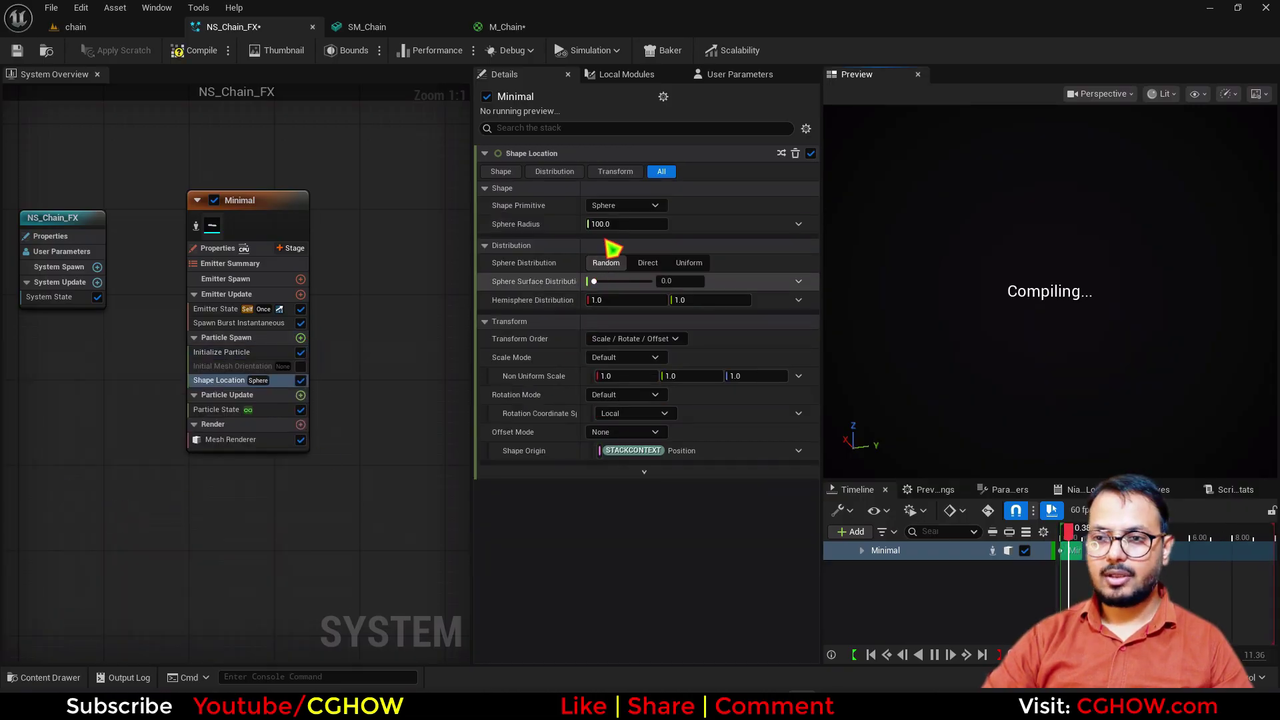
left_click(623, 205)
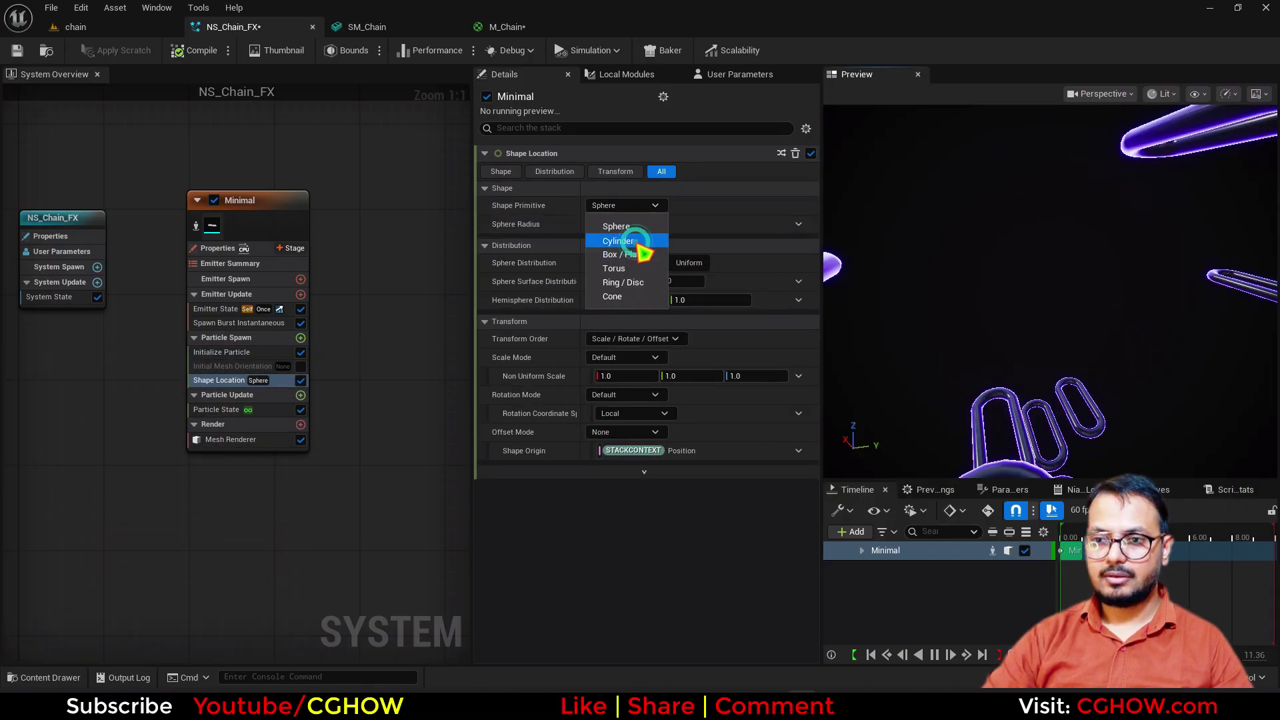
left_click(626, 242)
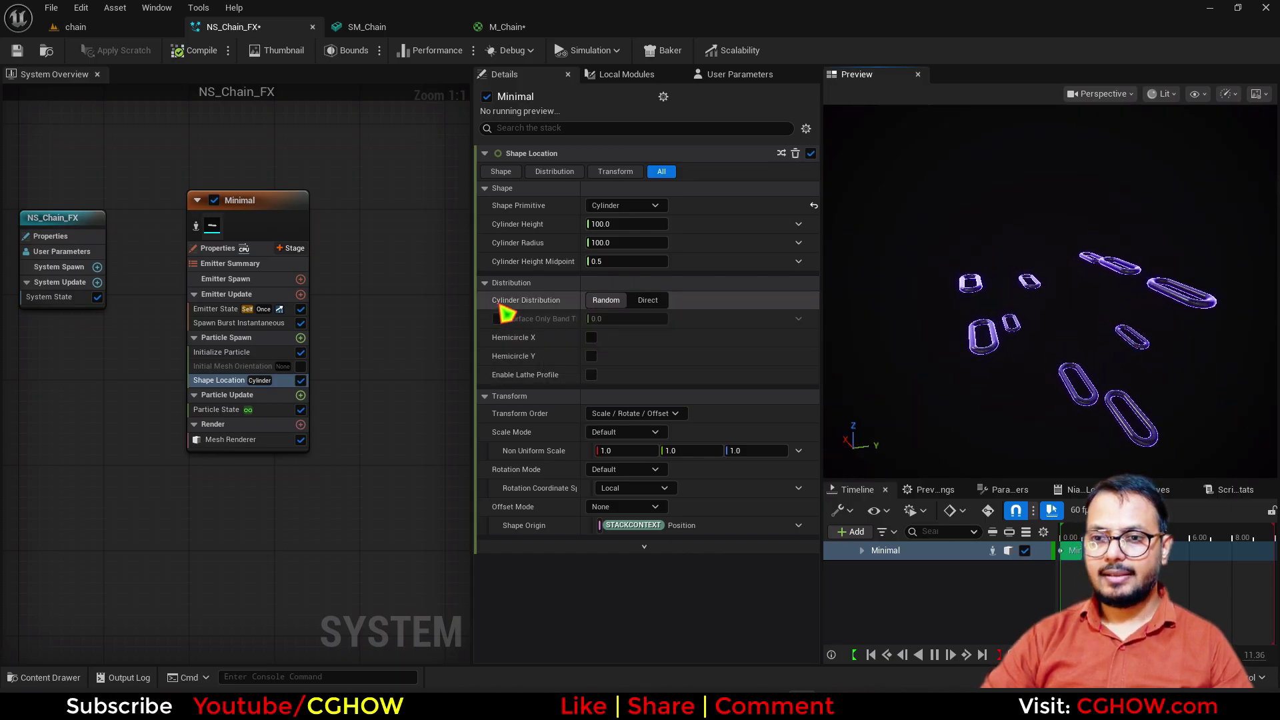
Step: Set Cylinder Distribution to Direct and drive U Position by Return Normalized Exec Index, non-inclusive, with index scale about 0.56
left_click(647, 301)
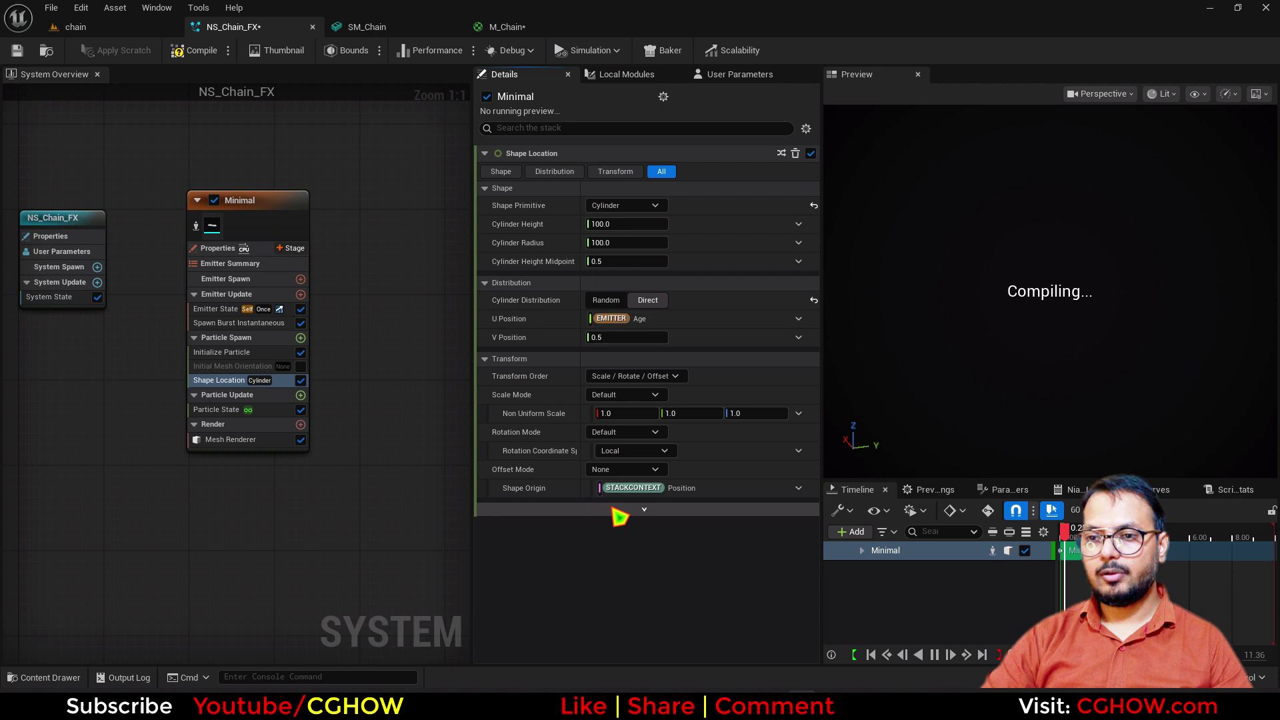
left_click(798, 320)
type("exe")
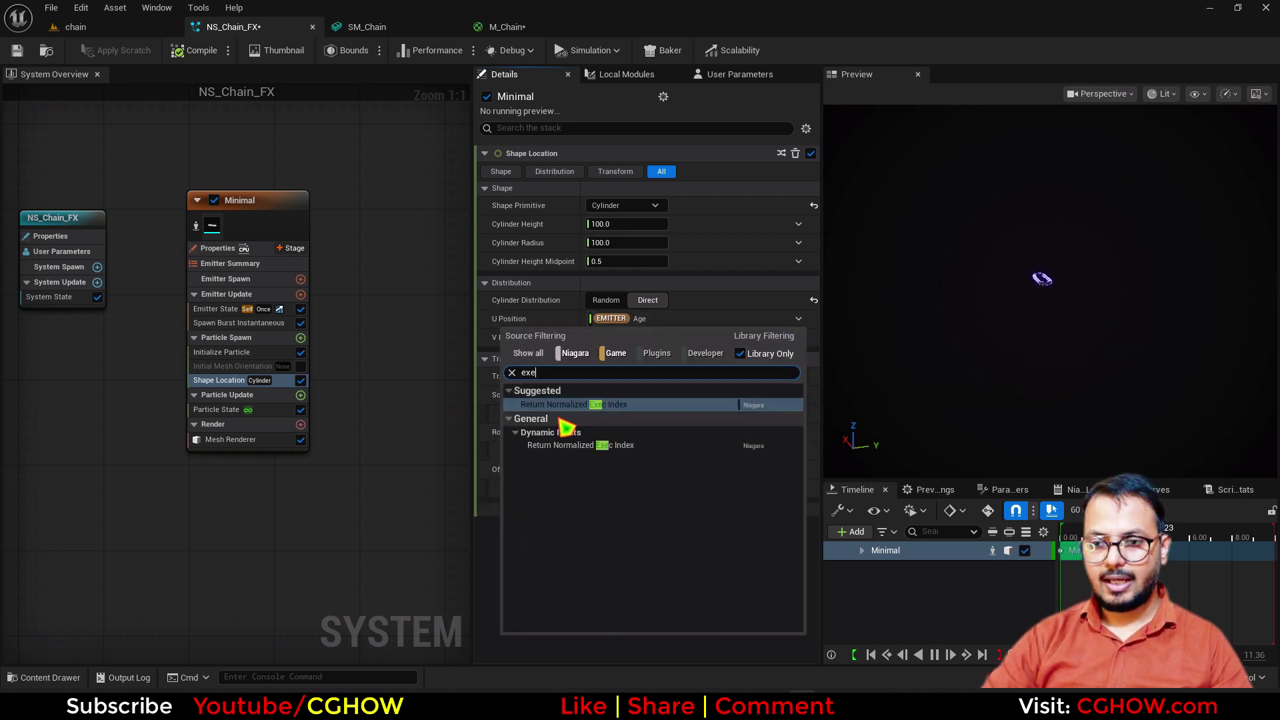
left_click(548, 405)
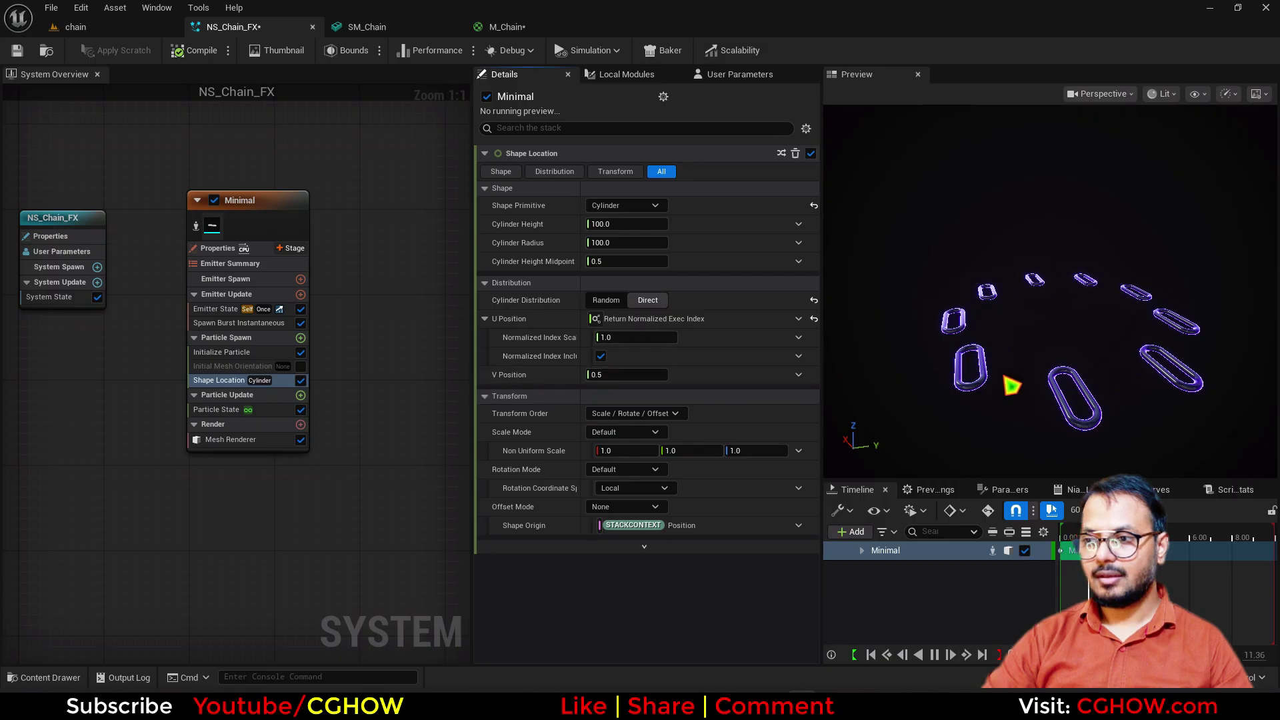
left_click(600, 356)
left_click_drag(633, 337, 586, 337)
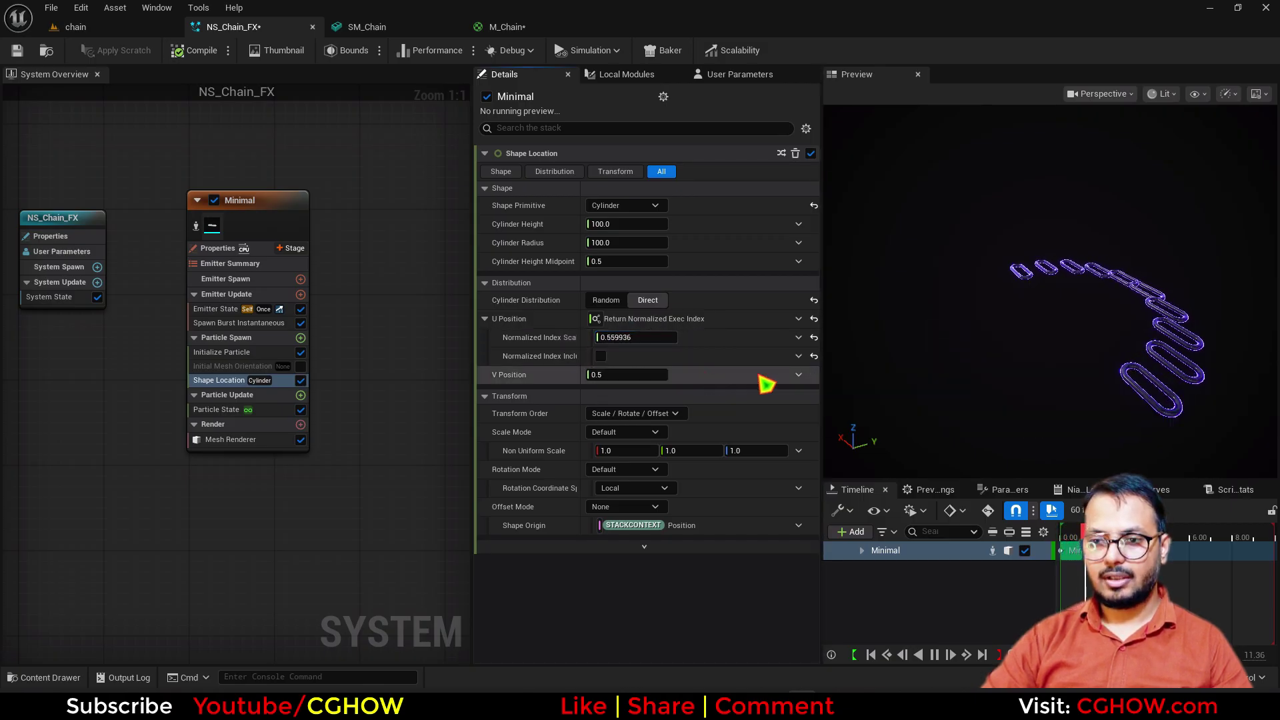
Step: Drive Shape Location's V Position by Return Normalized Exec Index, with its index scale at about 0.957
left_click(799, 375)
type("exe")
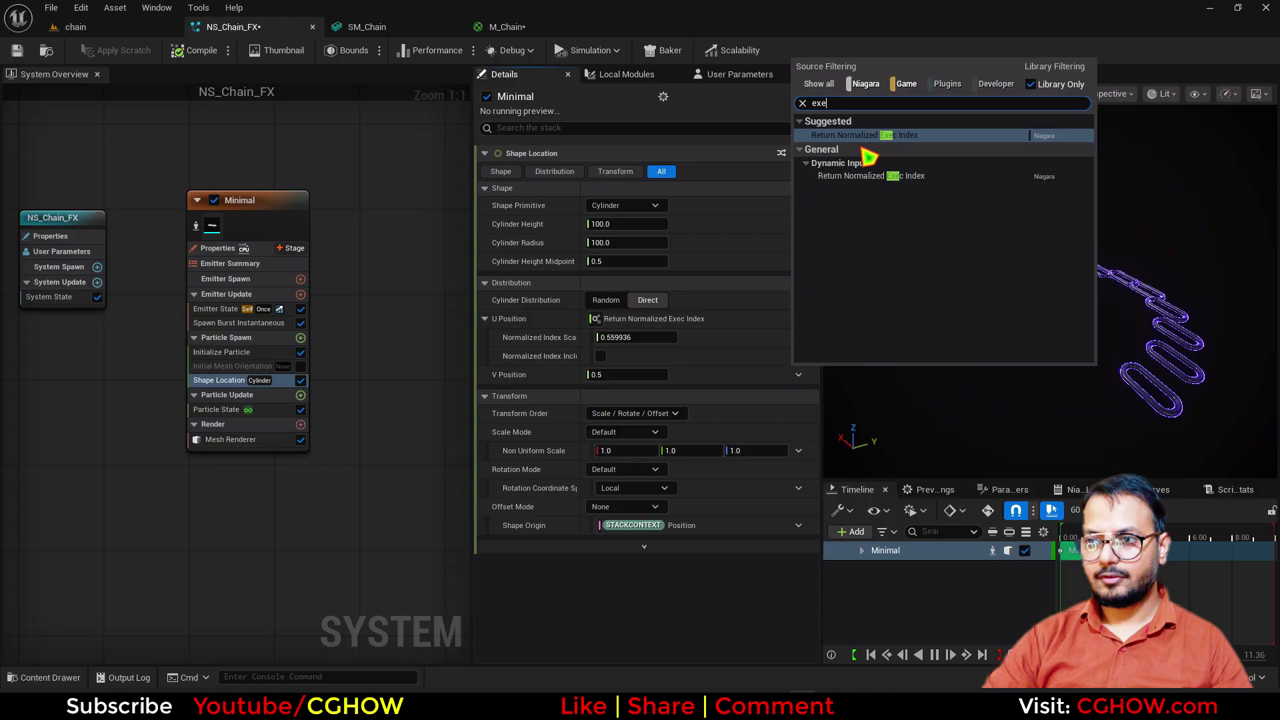
left_click(855, 137)
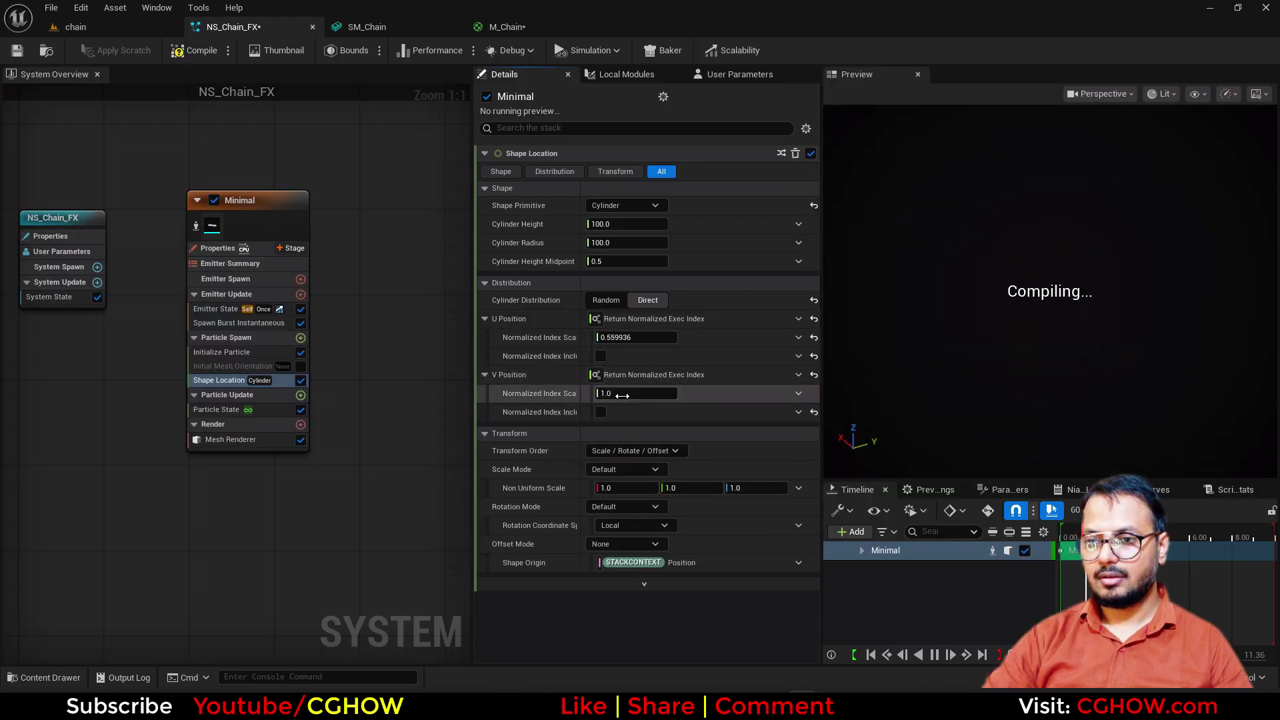
left_click(622, 394)
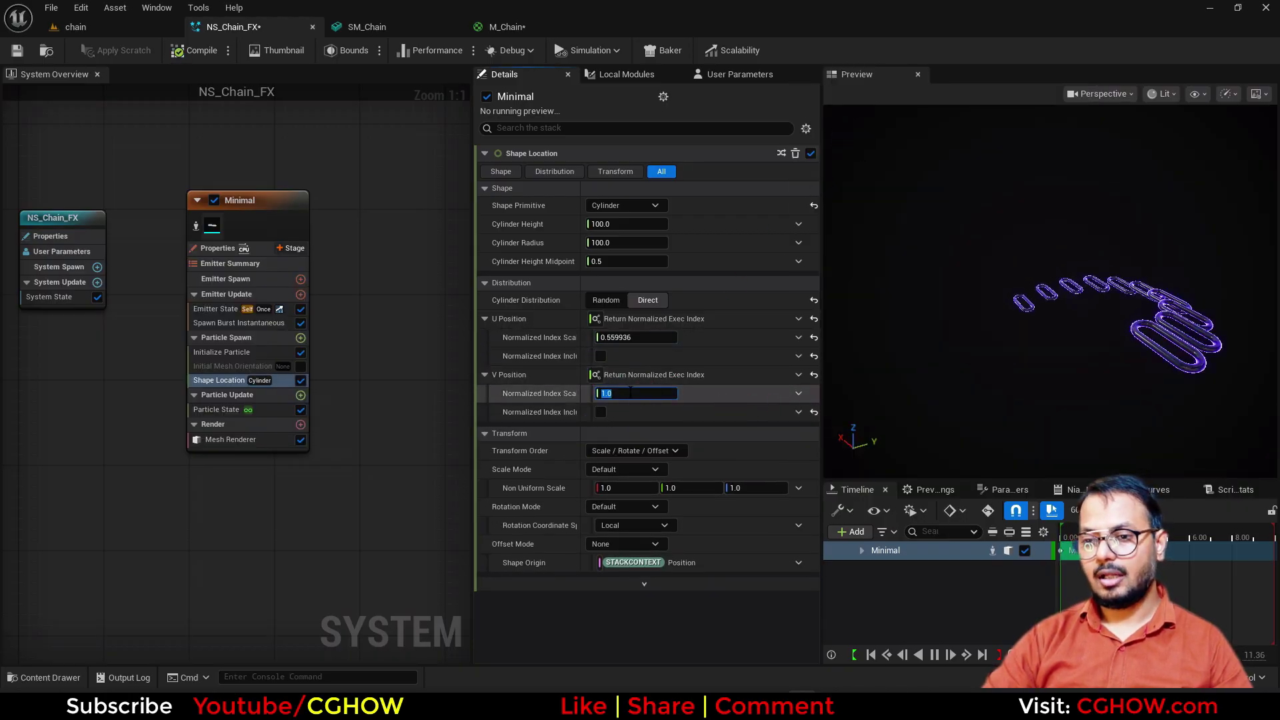
left_click(711, 396)
left_click_drag(634, 395, 700, 395)
Step: Set Spawn Burst Instantaneous's Spawn Count to 100
left_click(256, 323)
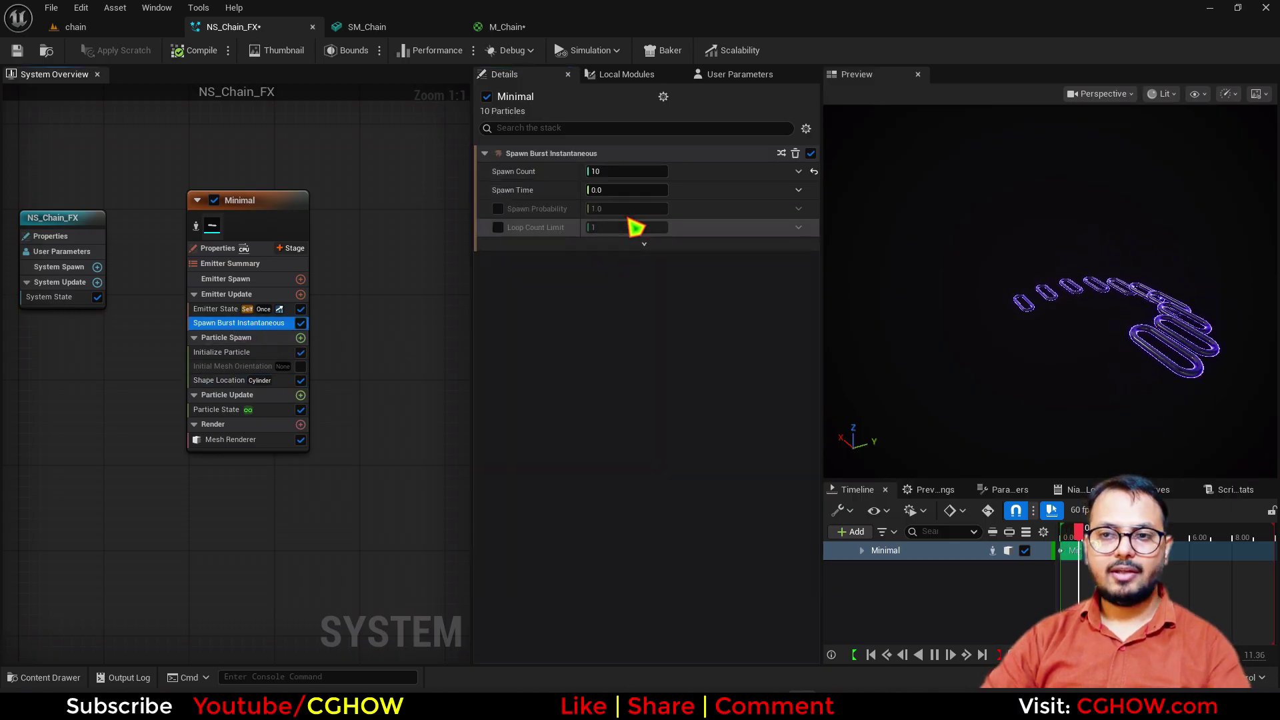
left_click(621, 172)
type("100")
key("Return")
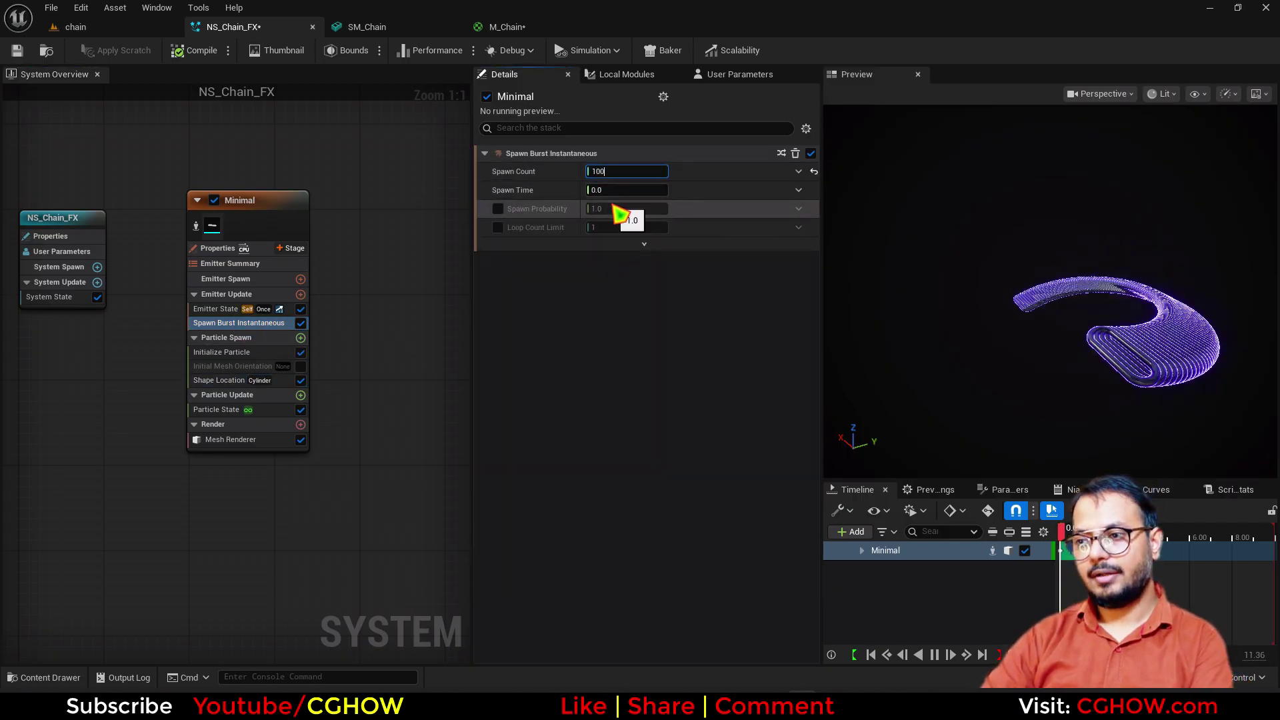
Step: Adjust Shape Location's Normalized Index Scale to about 2.39 for U Position and about 0.975 for V Position
left_click(223, 380)
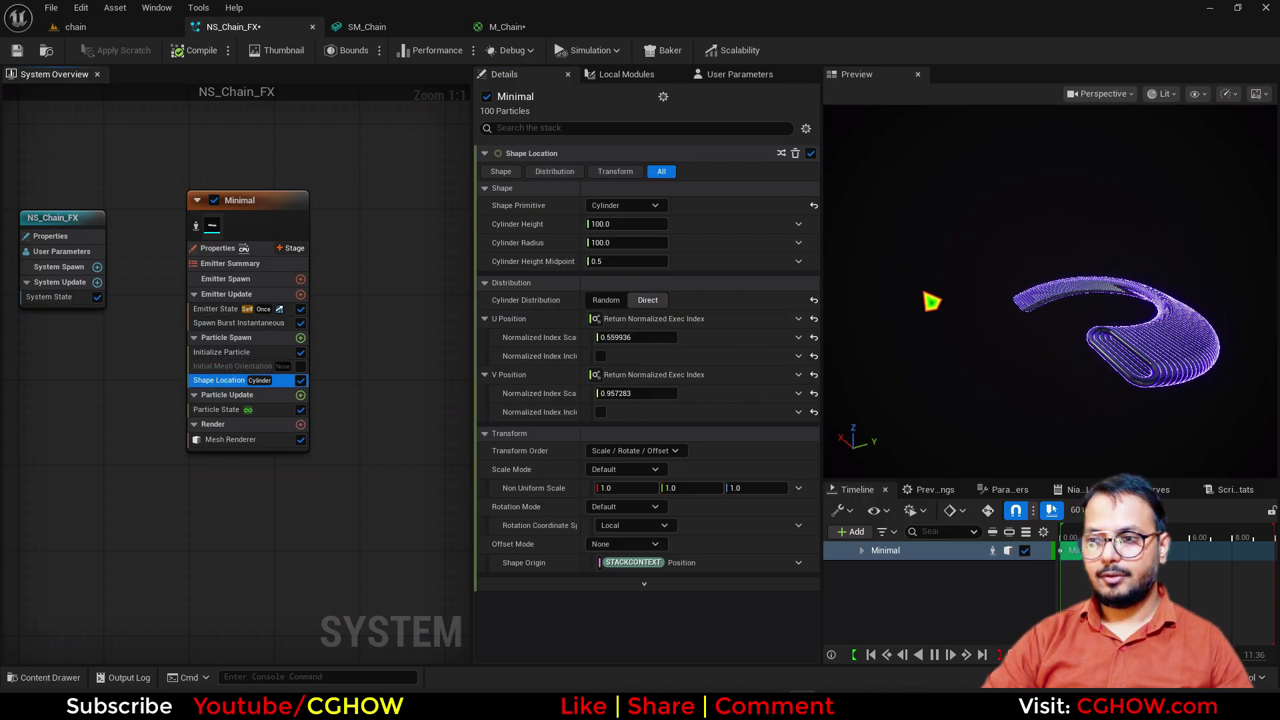
left_click_drag(637, 337, 936, 376)
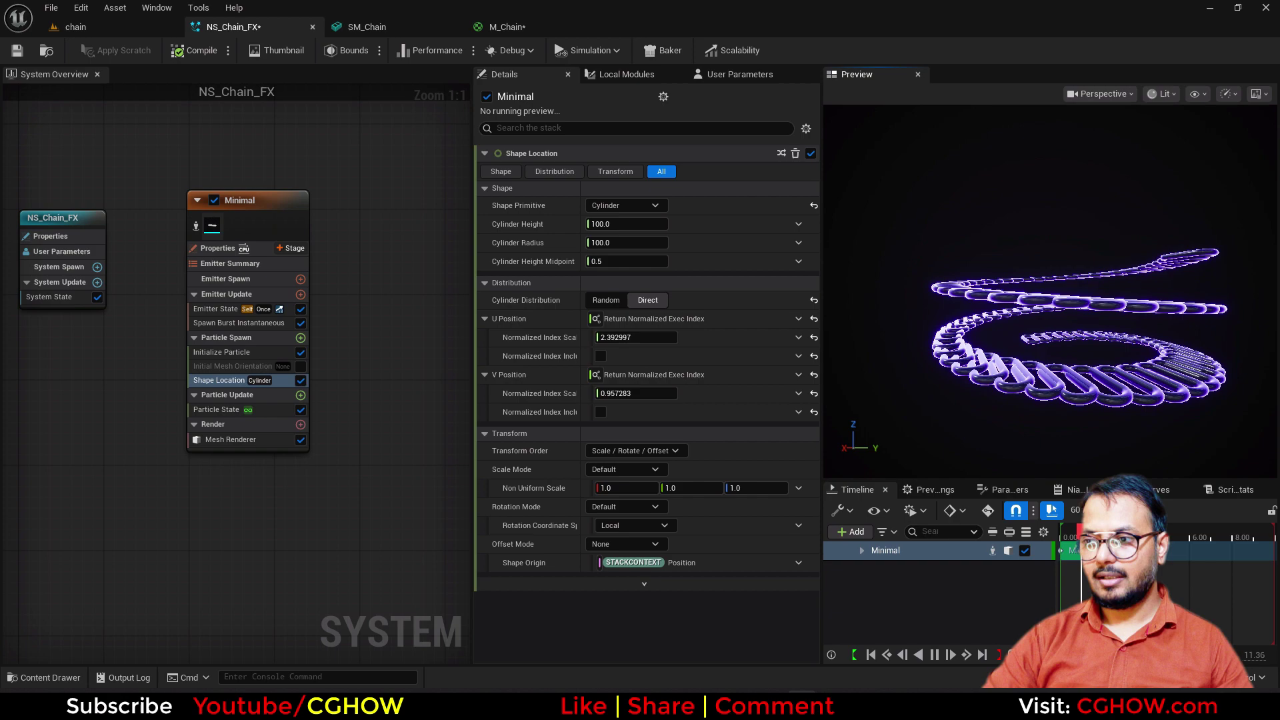
left_click_drag(636, 393, 677, 389)
left_click_drag(1085, 355, 1026, 364)
left_click_drag(1116, 340, 1148, 341)
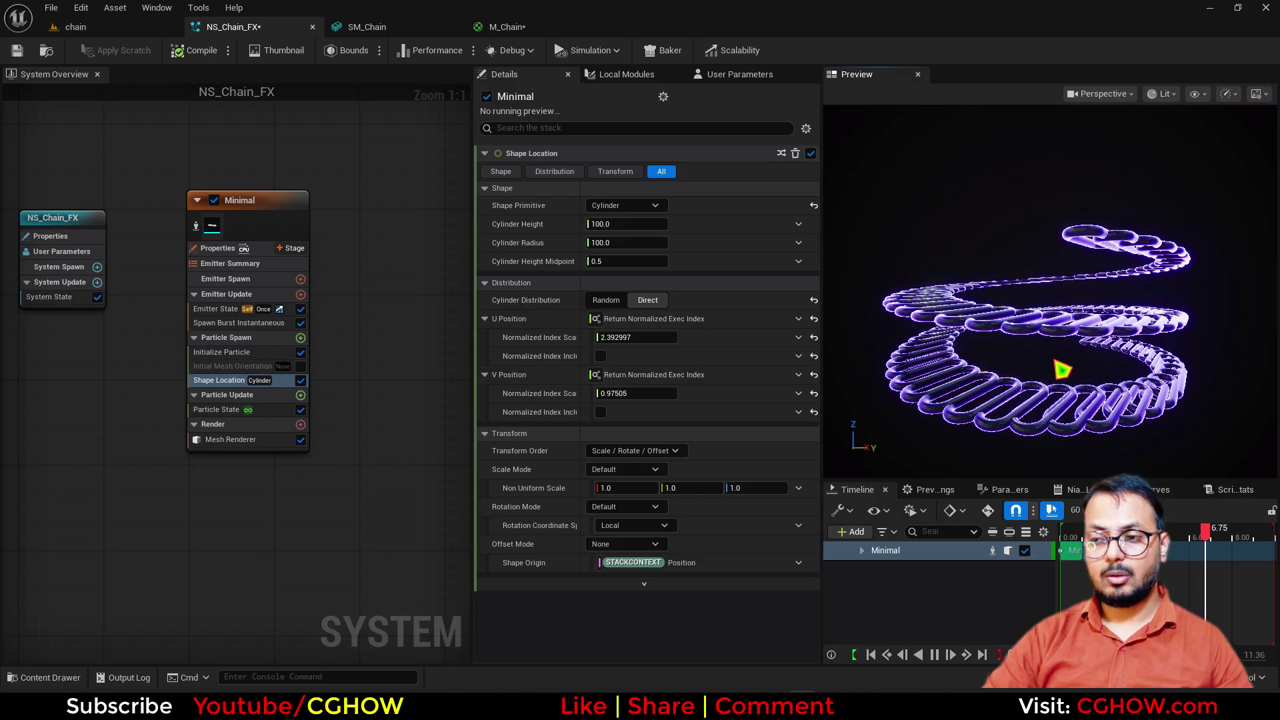
Step: Add a new Initial Mesh Orientation module to Particle Spawn and set its Mesh Orientation Mode to Orient to Vector
left_click(300, 338)
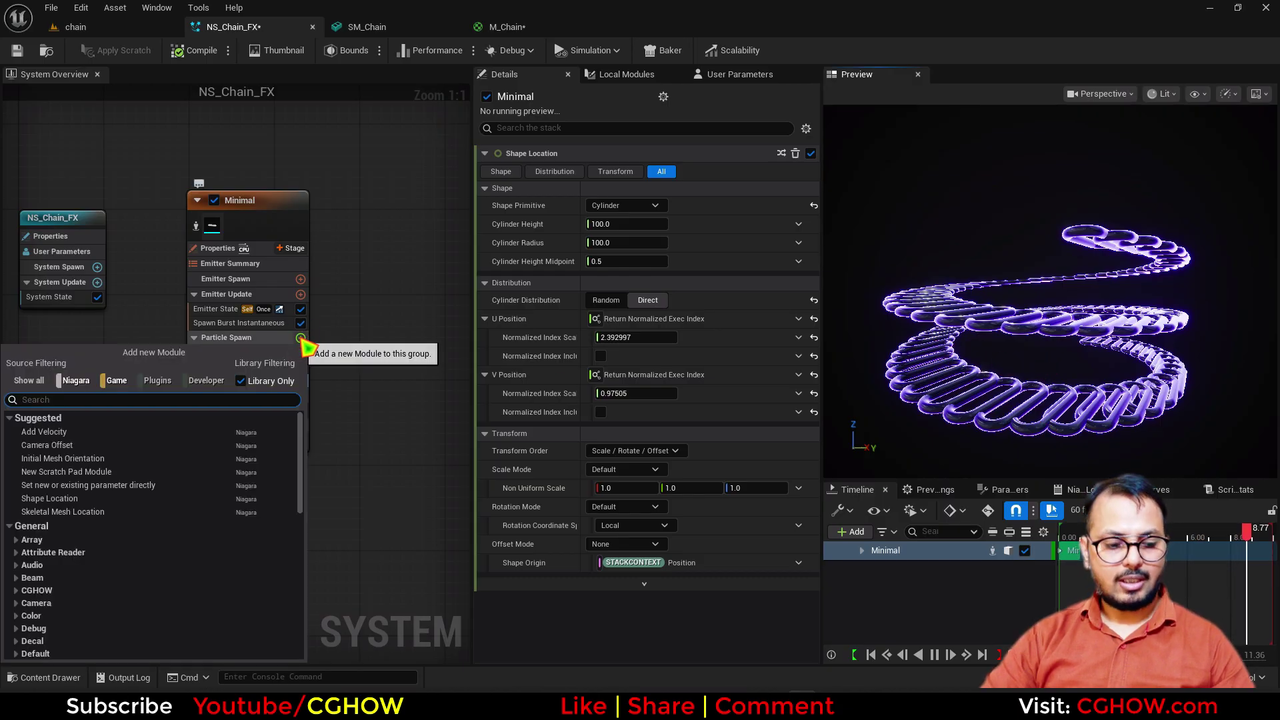
type("ini")
left_click(84, 433)
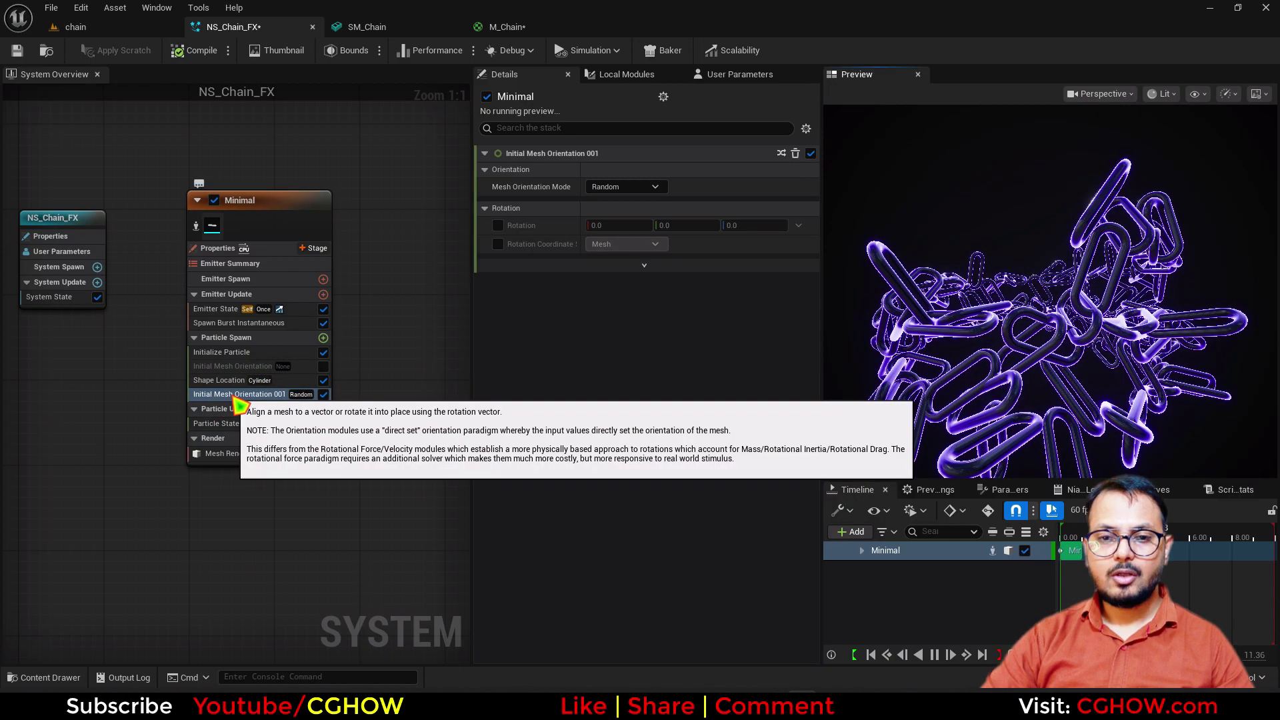
left_click(621, 187)
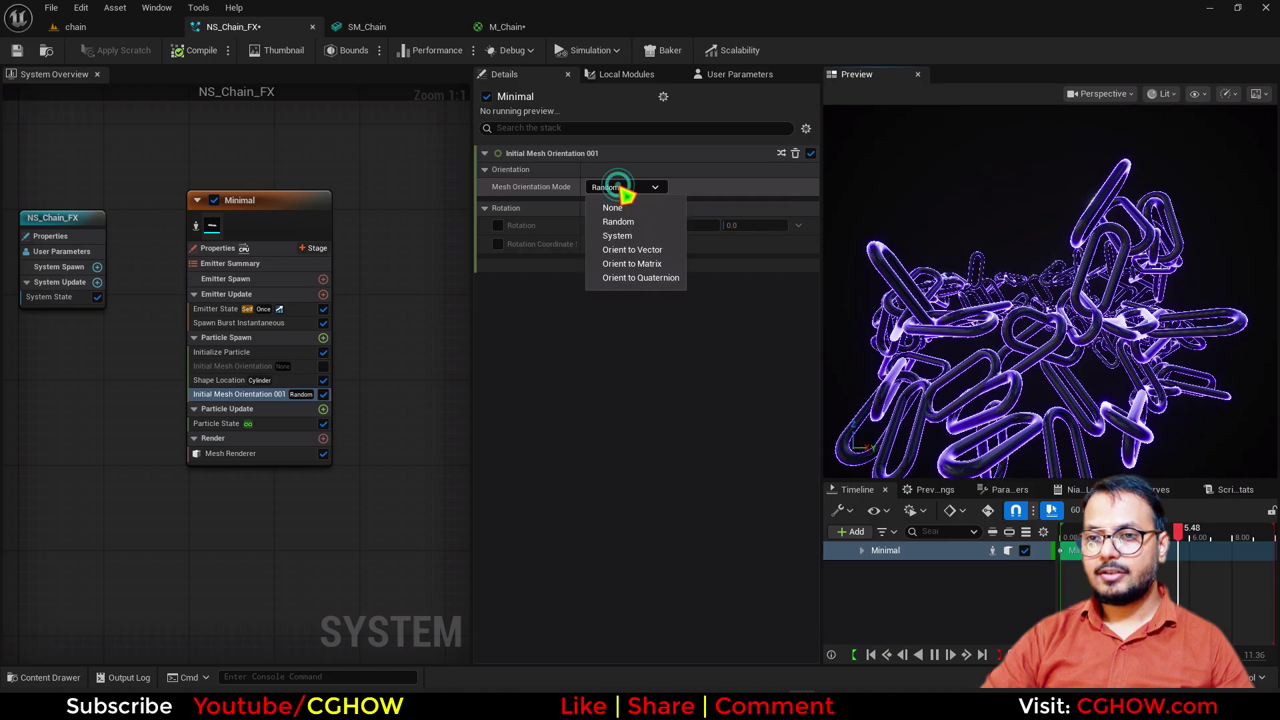
left_click(639, 249)
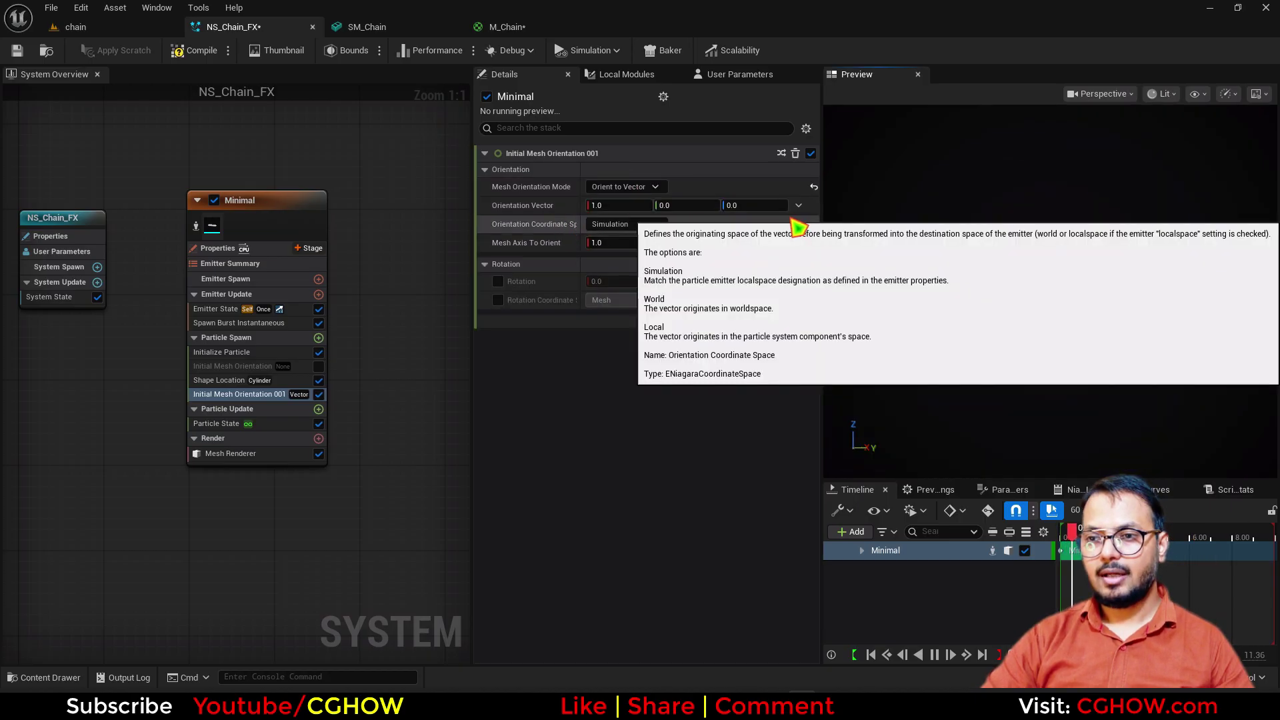
Step: Link the new orientation module's Orientation Vector to the particles' Shape Location ShapeVector
left_click(799, 206)
type("sha")
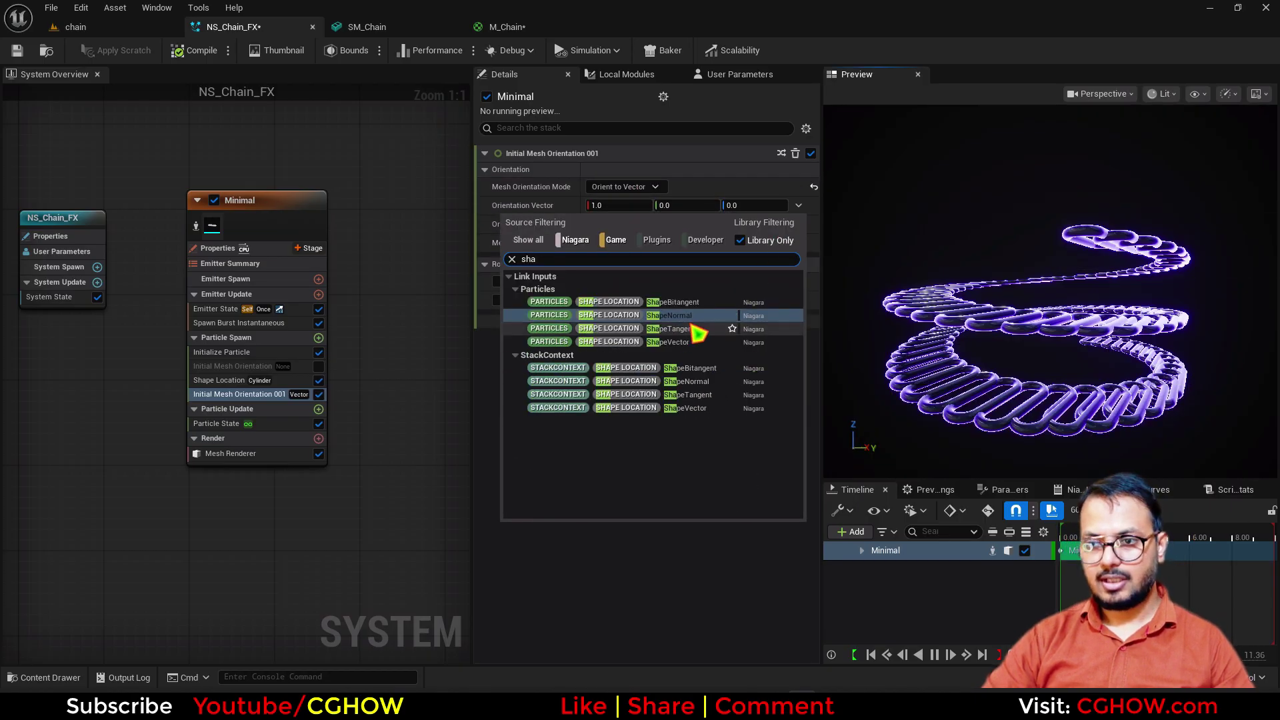
left_click(687, 342)
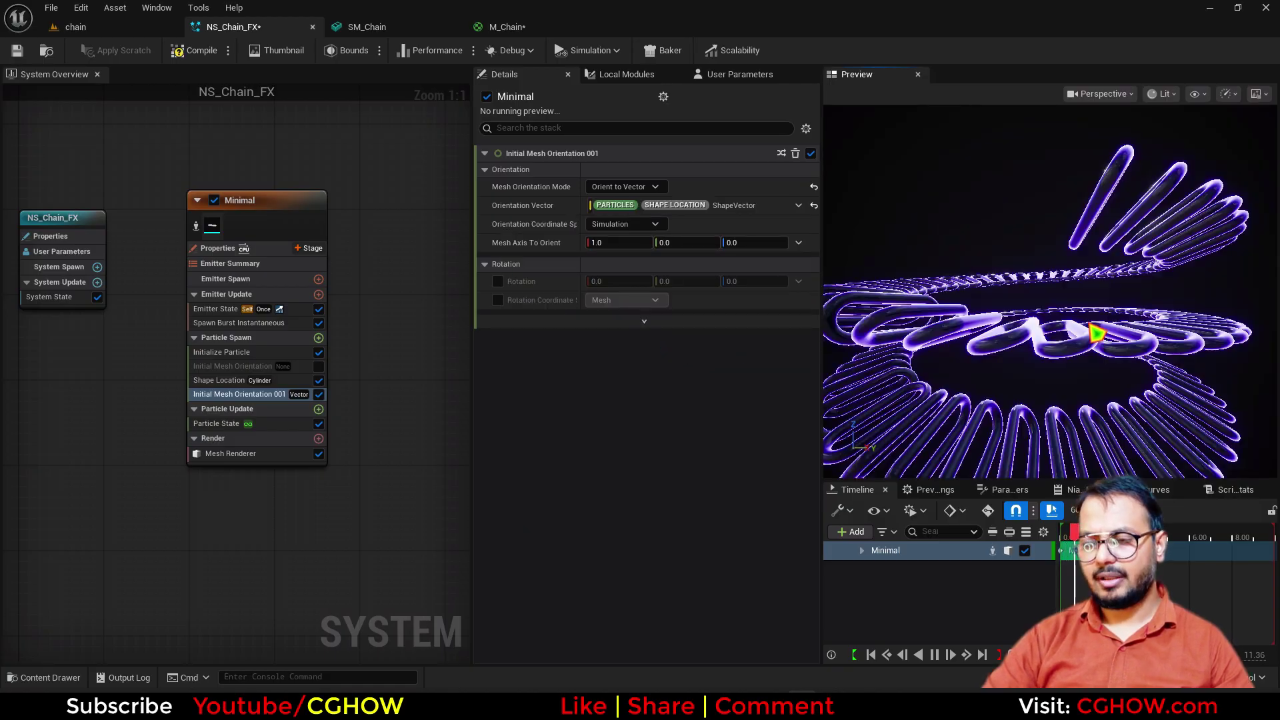
right_click_drag(1142, 375, 1141, 426)
left_click_drag(1141, 375, 1066, 354)
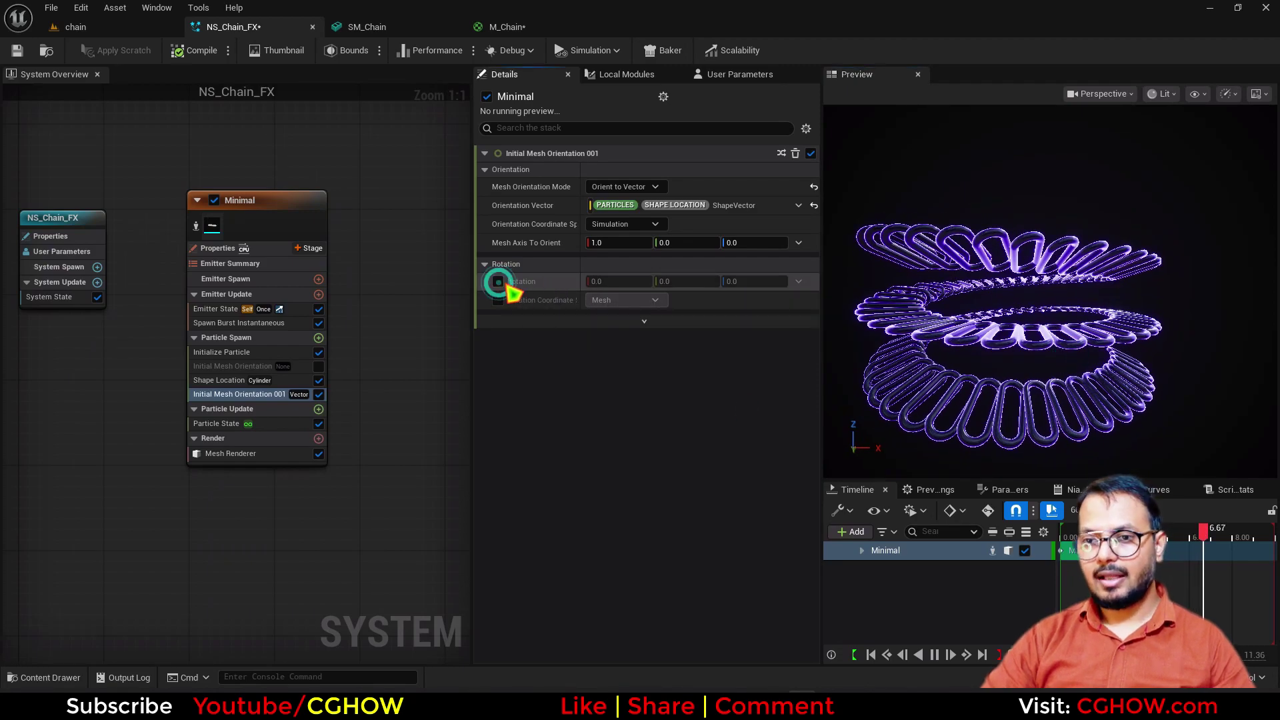
Step: Enable Rotation in the new mesh orientation module and set its Z value to 0.25
left_click(498, 281)
left_click(748, 280)
type(".25")
key("Return")
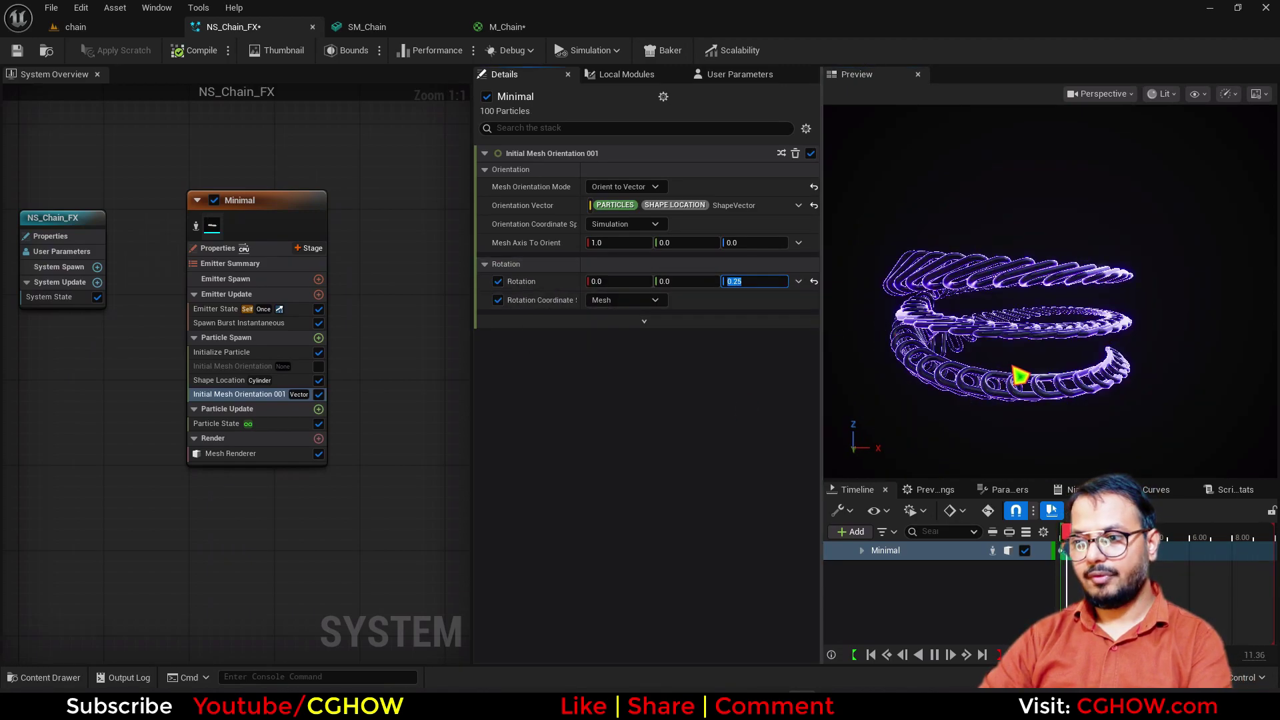
mouse_move(1055, 351)
left_mouse_down()
mouse_move(1066, 394)
mouse_move(1070, 363)
mouse_move(1034, 348)
left_mouse_up()
Step: Try different Normalized Index Scale values for Shape Location's U Position, ending at 1.2
left_click(220, 383)
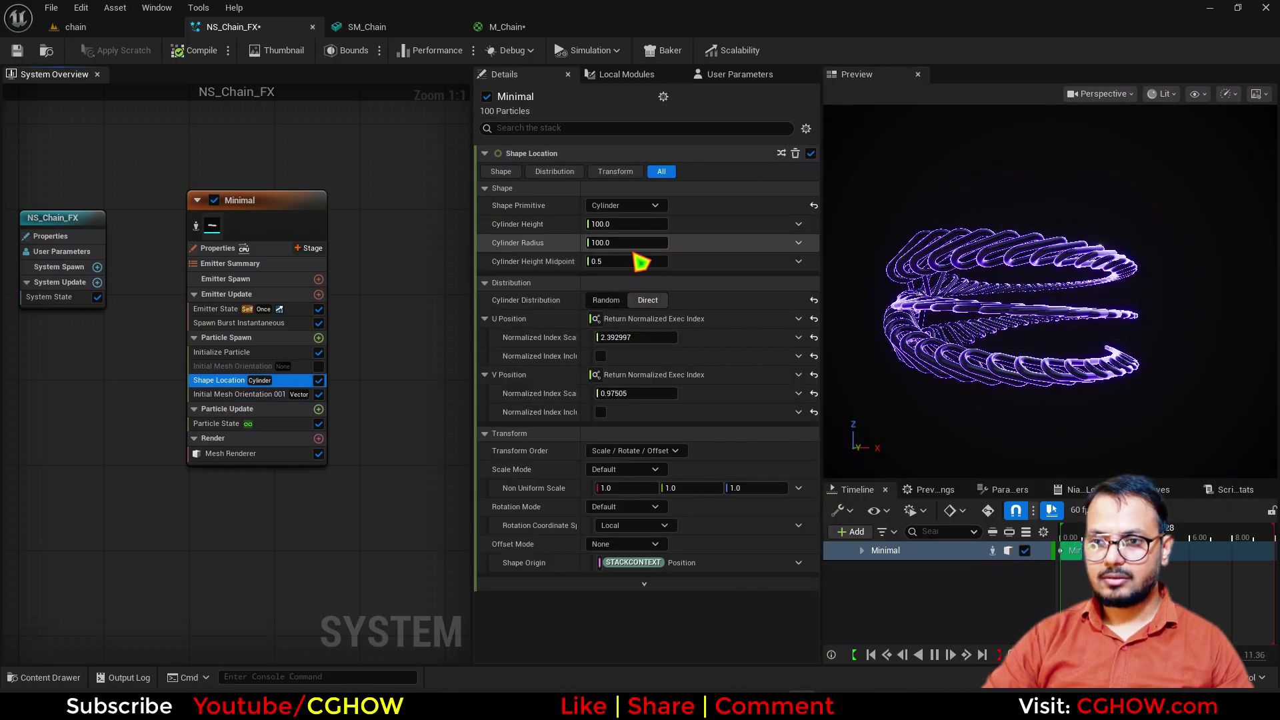
left_click_drag(631, 338, 600, 338)
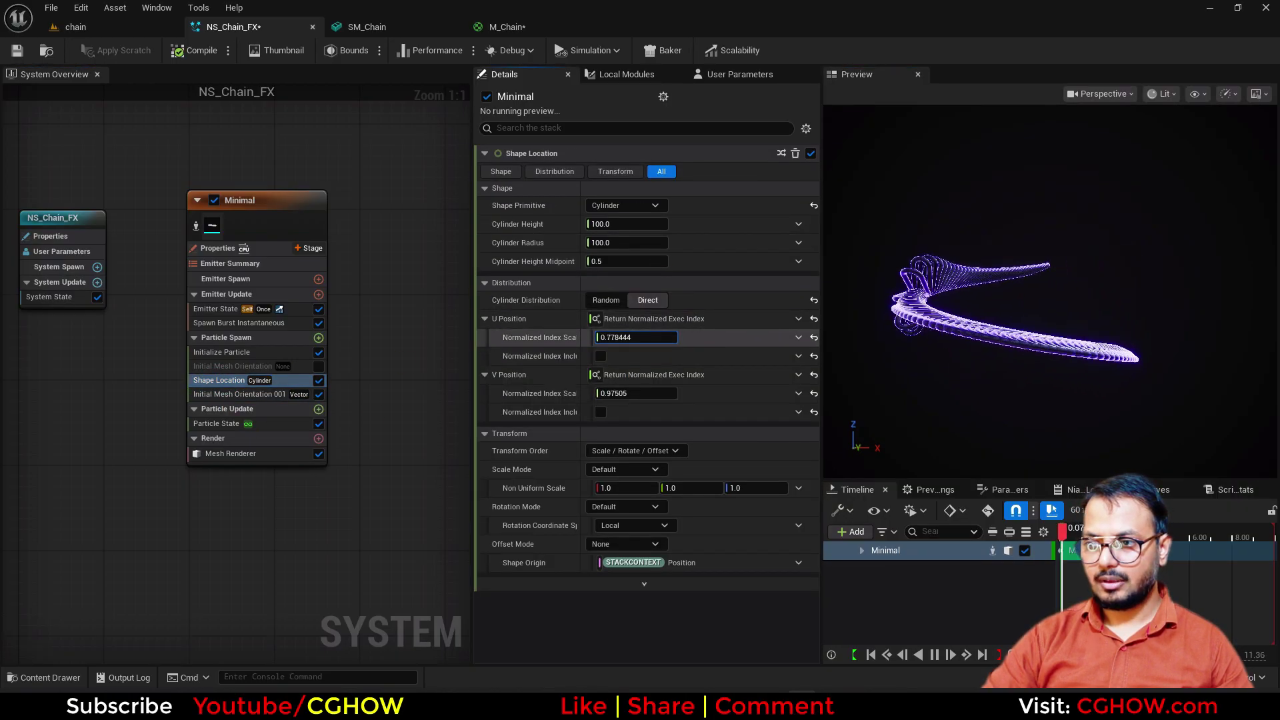
left_click_drag(986, 346, 1107, 353)
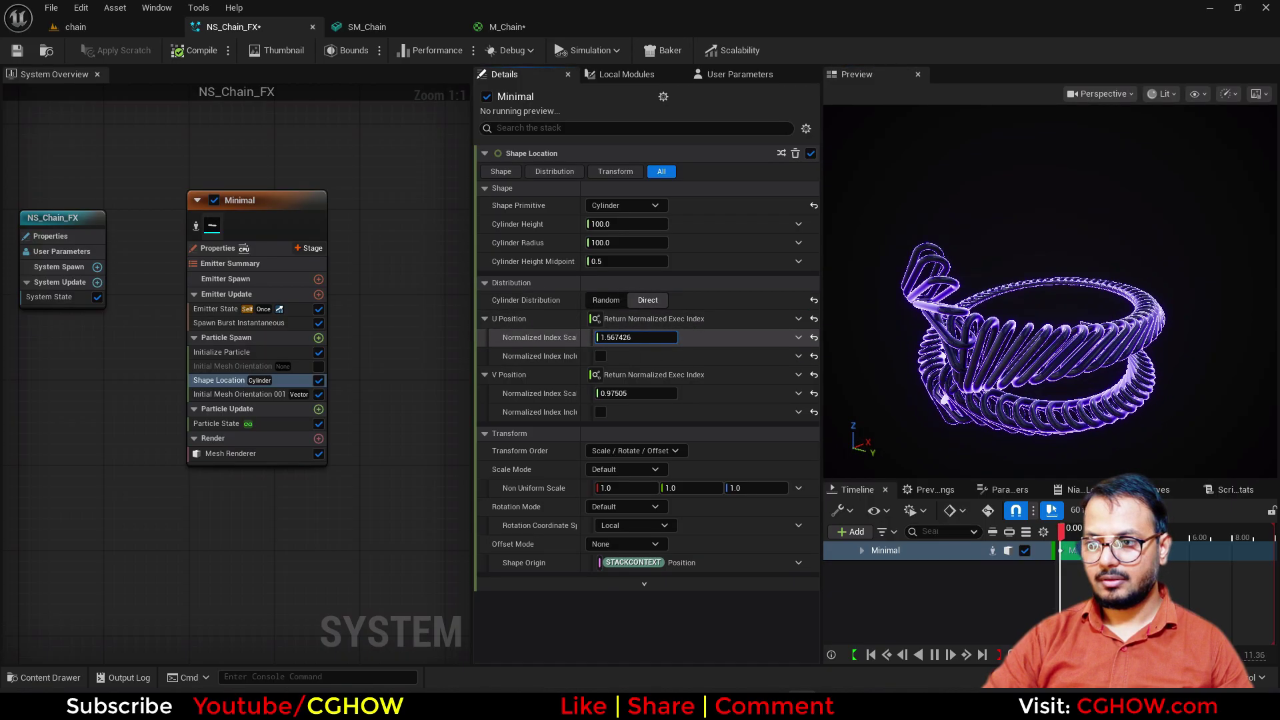
left_click_drag(636, 337, 674, 338)
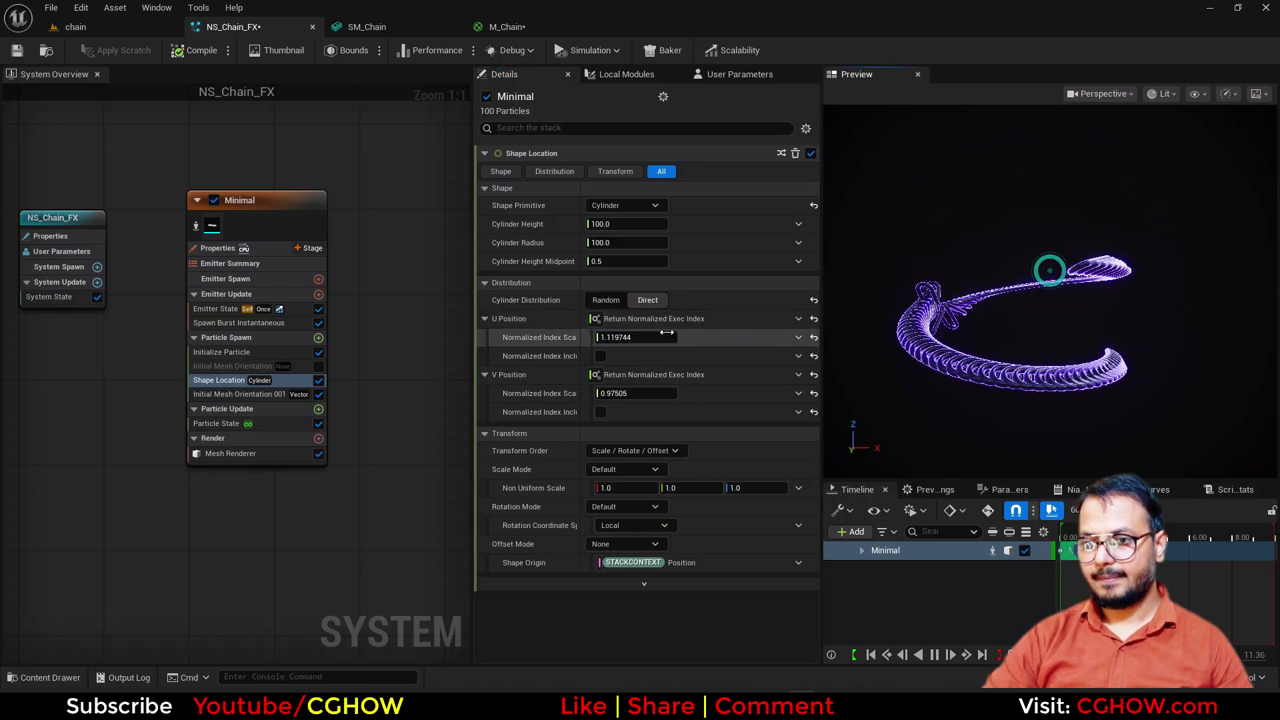
type("1.2")
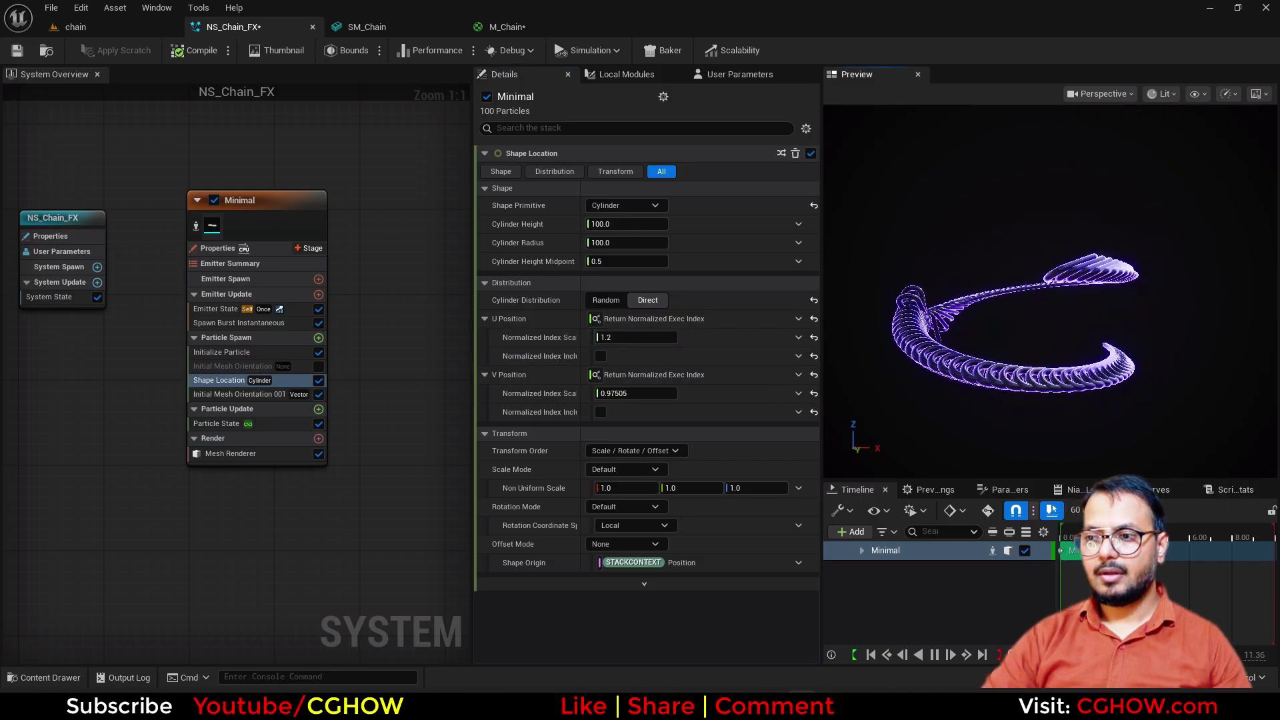
Step: Adjust Shape Location's Normalized Index Scale to about 1.53 for U Position and 0.976 for V Position
left_click(247, 323)
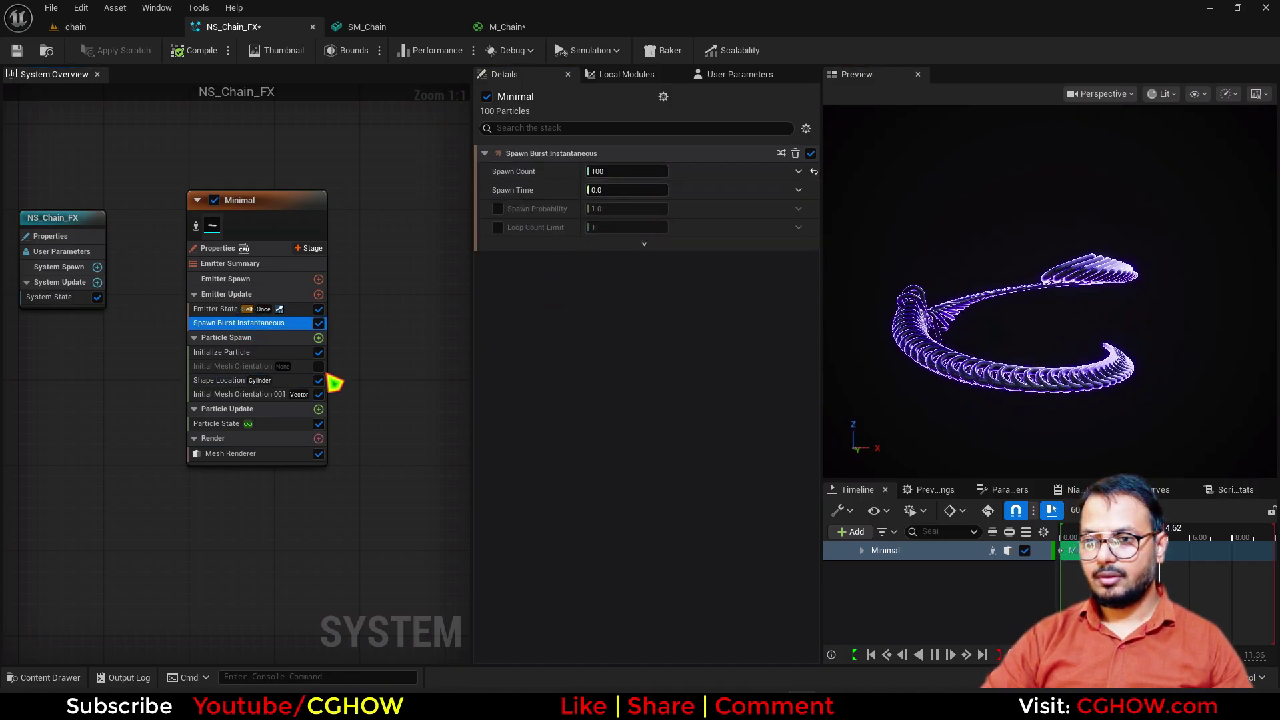
left_click(220, 381)
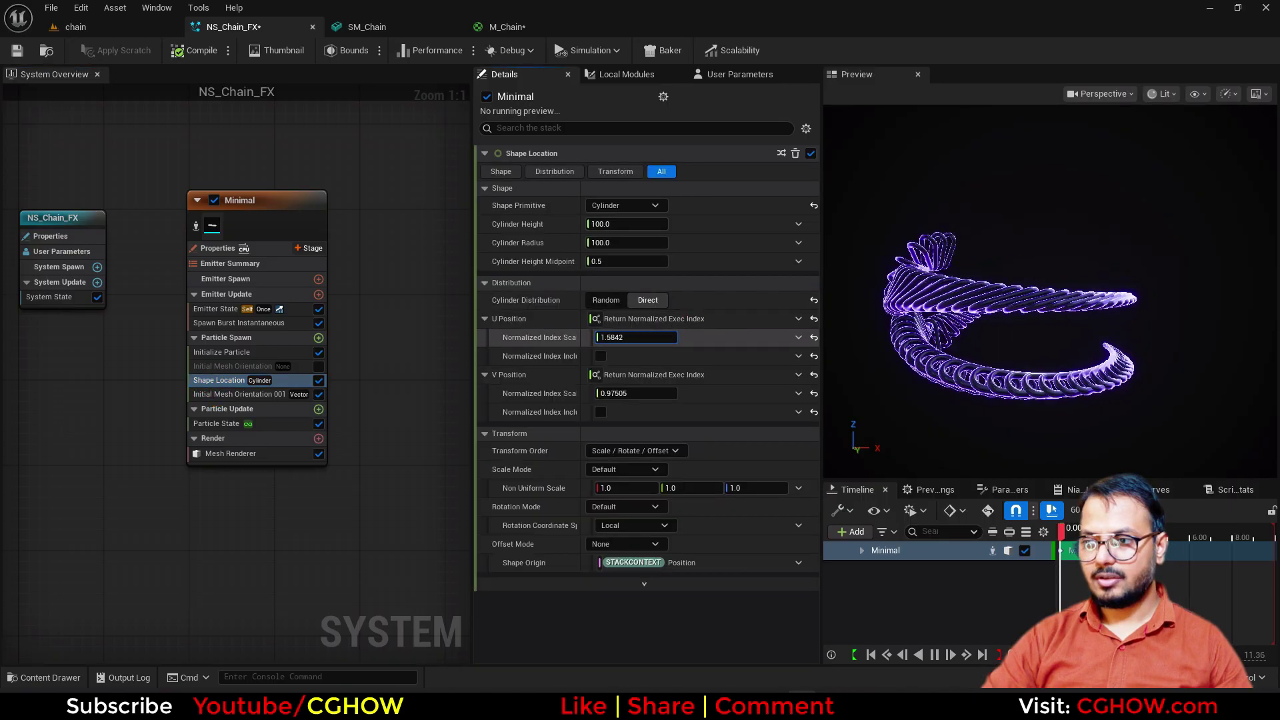
left_click_drag(986, 373, 986, 343)
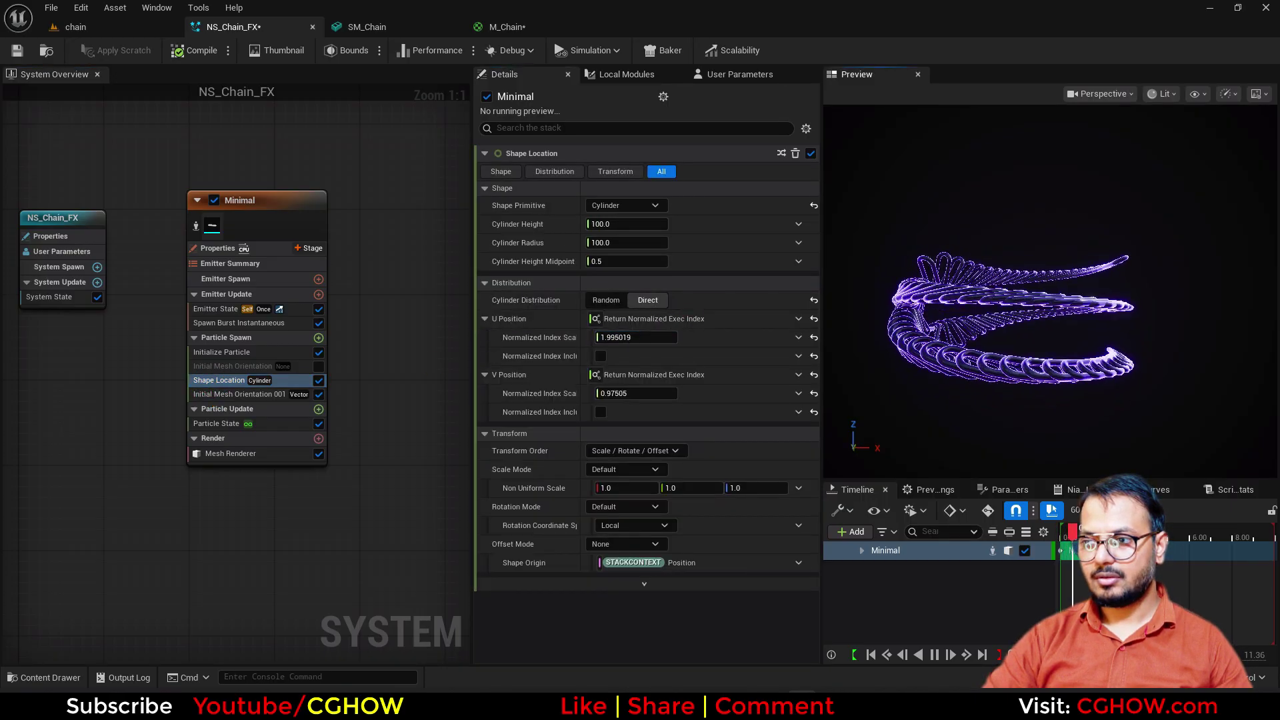
left_click_drag(633, 393, 656, 393)
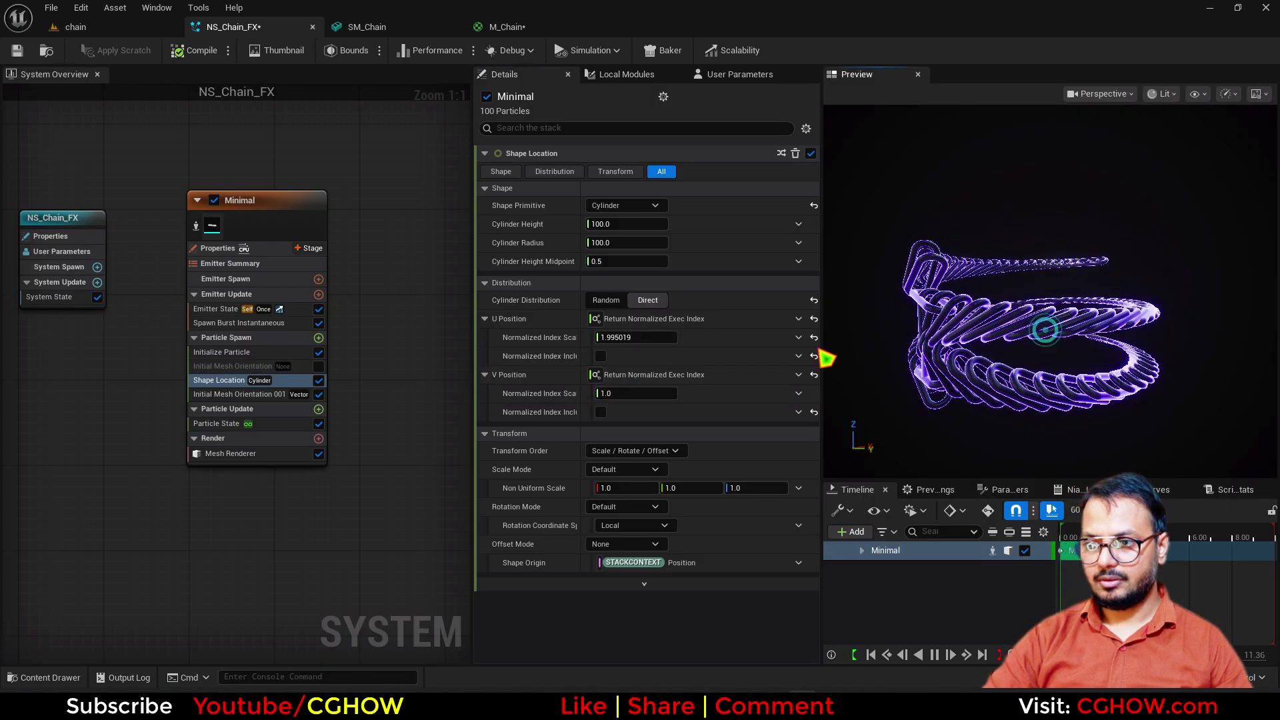
type("0.976")
key("Return")
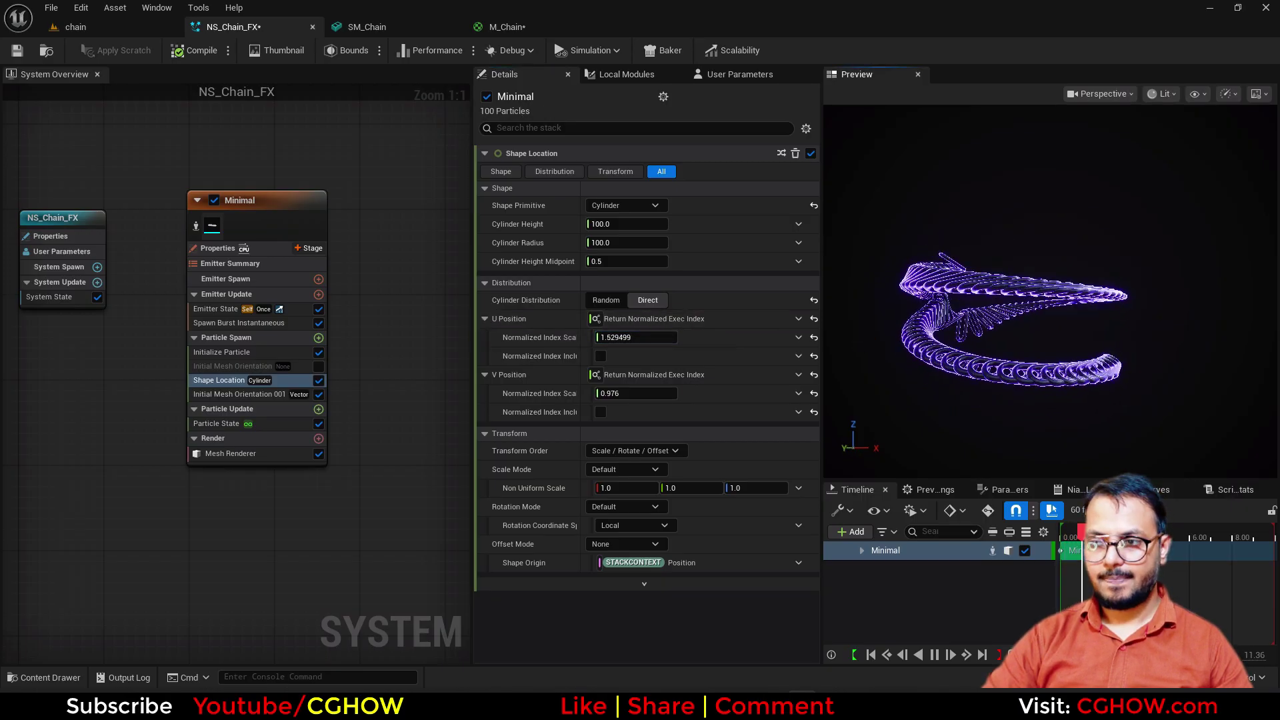
Step: Check the chain around the level's cylinder, and set Shape Location's Cylinder Height to about 512 and Cylinder Height Midpoint to 0
left_click(45, 50)
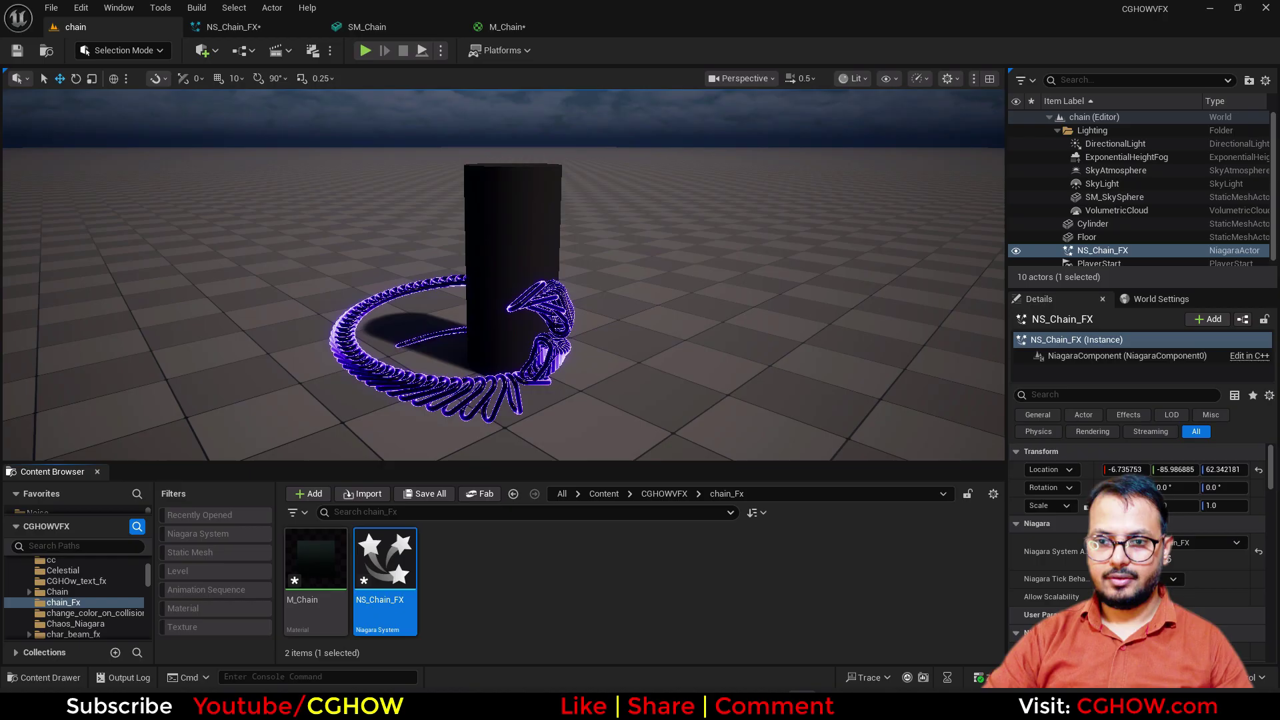
mouse_move(570, 351)
right_mouse_down()
mouse_move(627, 351)
mouse_move(570, 351)
right_mouse_up()
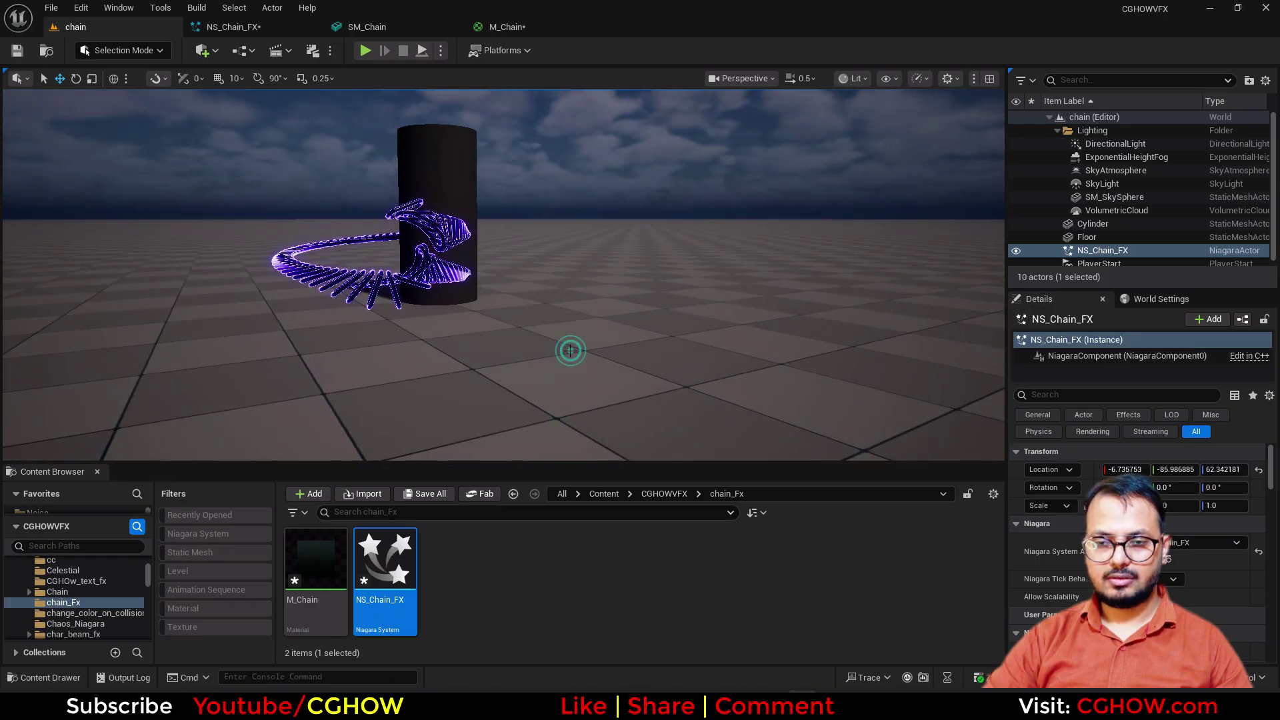
left_click(235, 28)
mouse_move(613, 224)
left_mouse_down()
mouse_move(693, 224)
mouse_move(627, 224)
left_mouse_up()
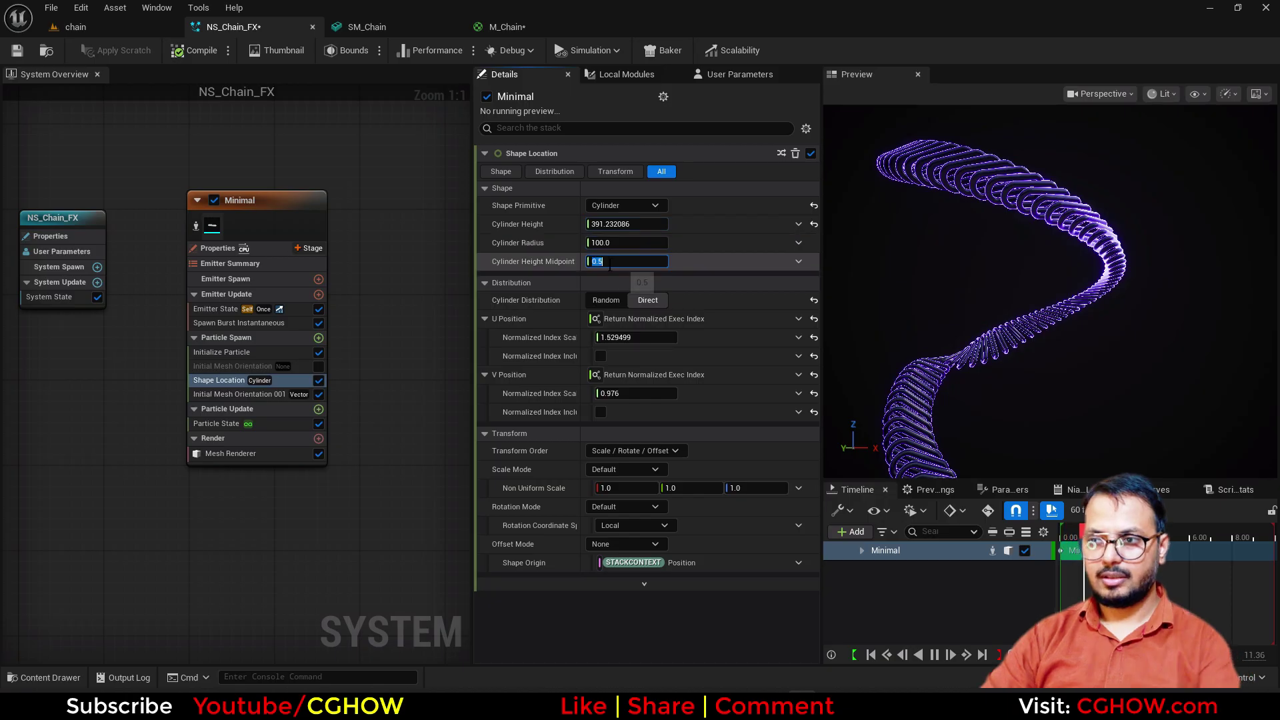
type("0")
key("Return")
right_click_drag(1133, 313, 1087, 313)
middle_click_drag(1087, 313, 1080, 407)
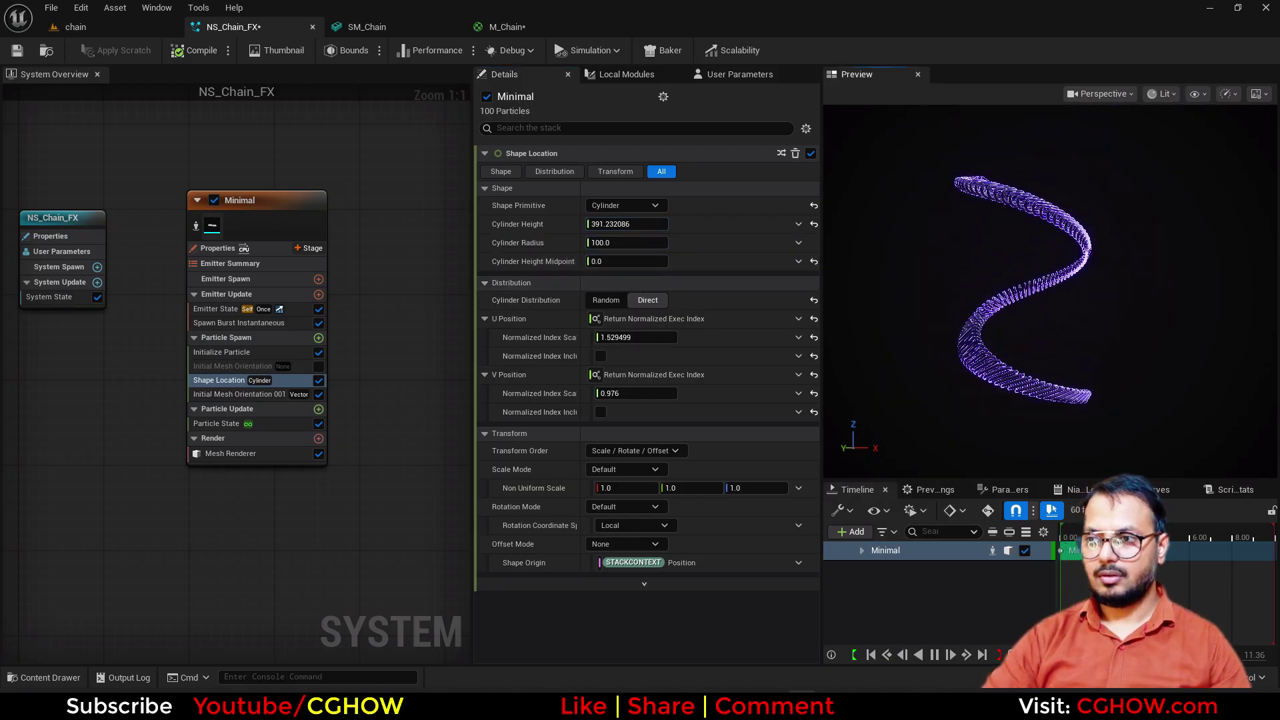
left_click_drag(627, 224, 627, 224)
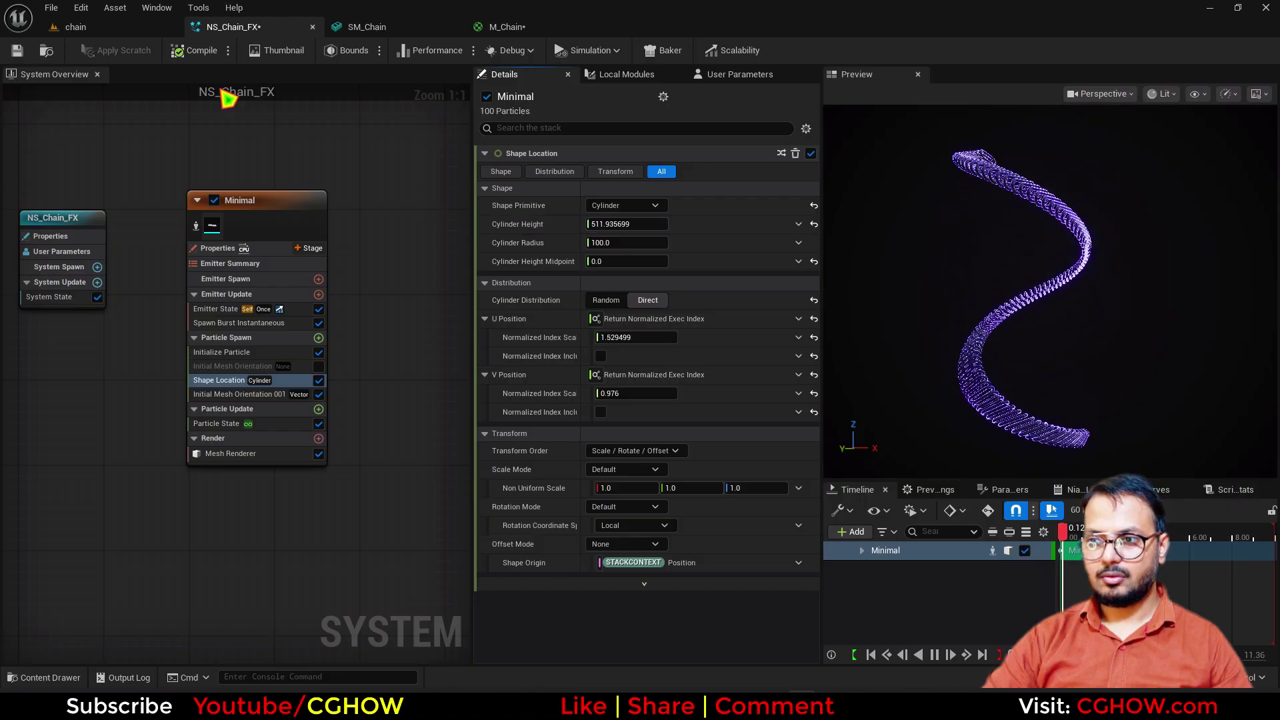
Step: Lower the NS_Chain_FX actor in the level to a Z location of about -13, at the cylinder's base
left_click(121, 28)
scroll(498, 239, "down", 4)
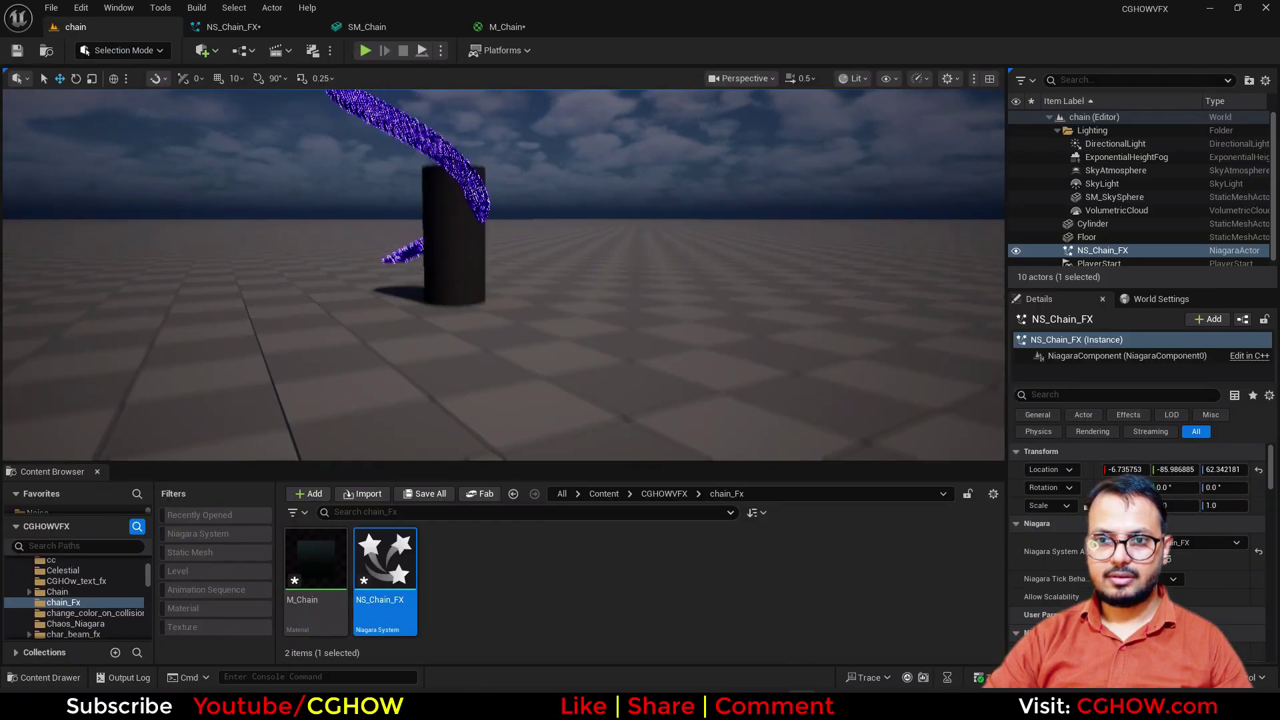
middle_click_drag(426, 246, 400, 173)
left_click(420, 208)
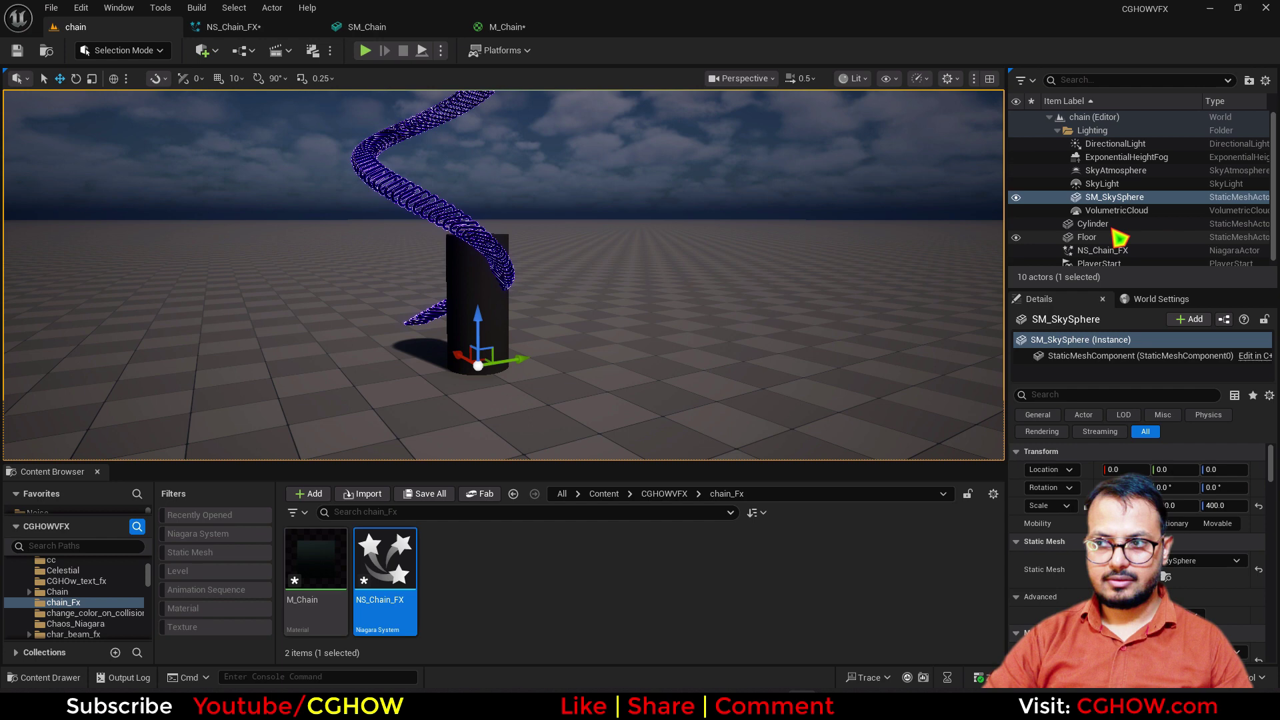
scroll(1121, 250, "down", 1)
left_click(1101, 248)
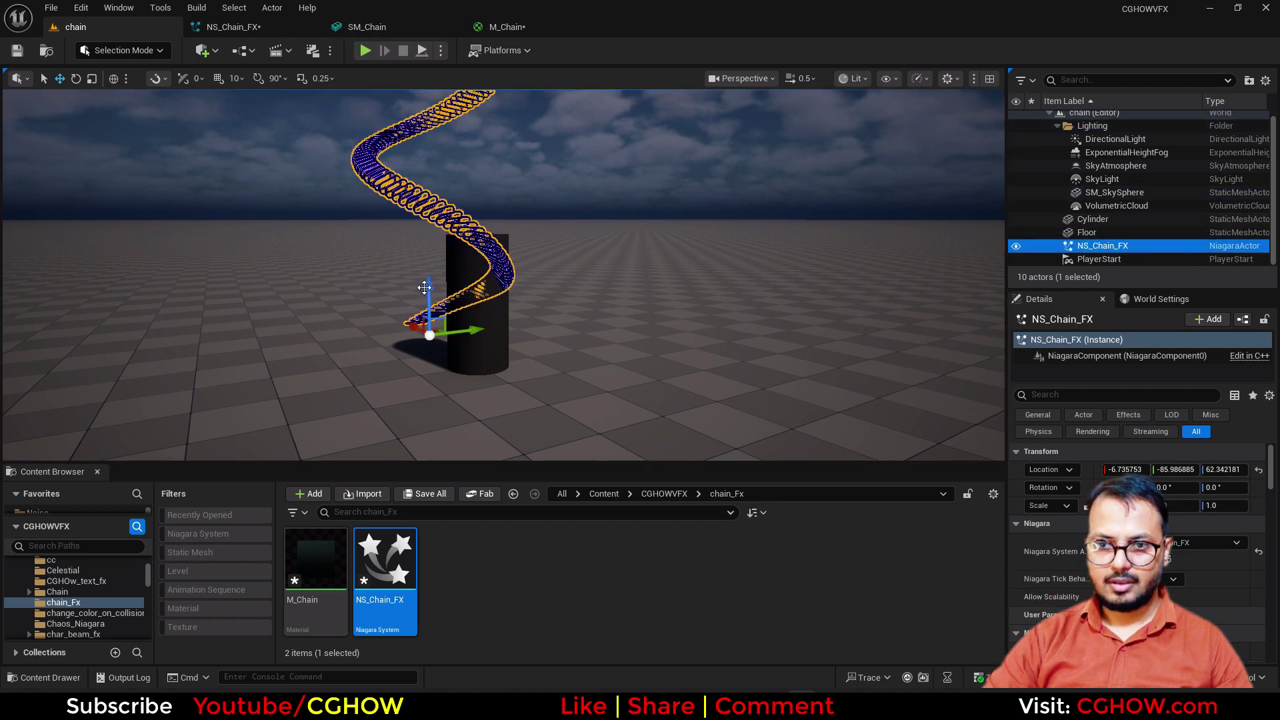
left_click_drag(429, 289, 432, 339)
left_click_drag(539, 239, 550, 297, "alt")
Step: Set Shape Location's Cylinder Height to 300 and reset the NS_Chain_FX actor's location in the level to 0, 0, 0
left_click(270, 30)
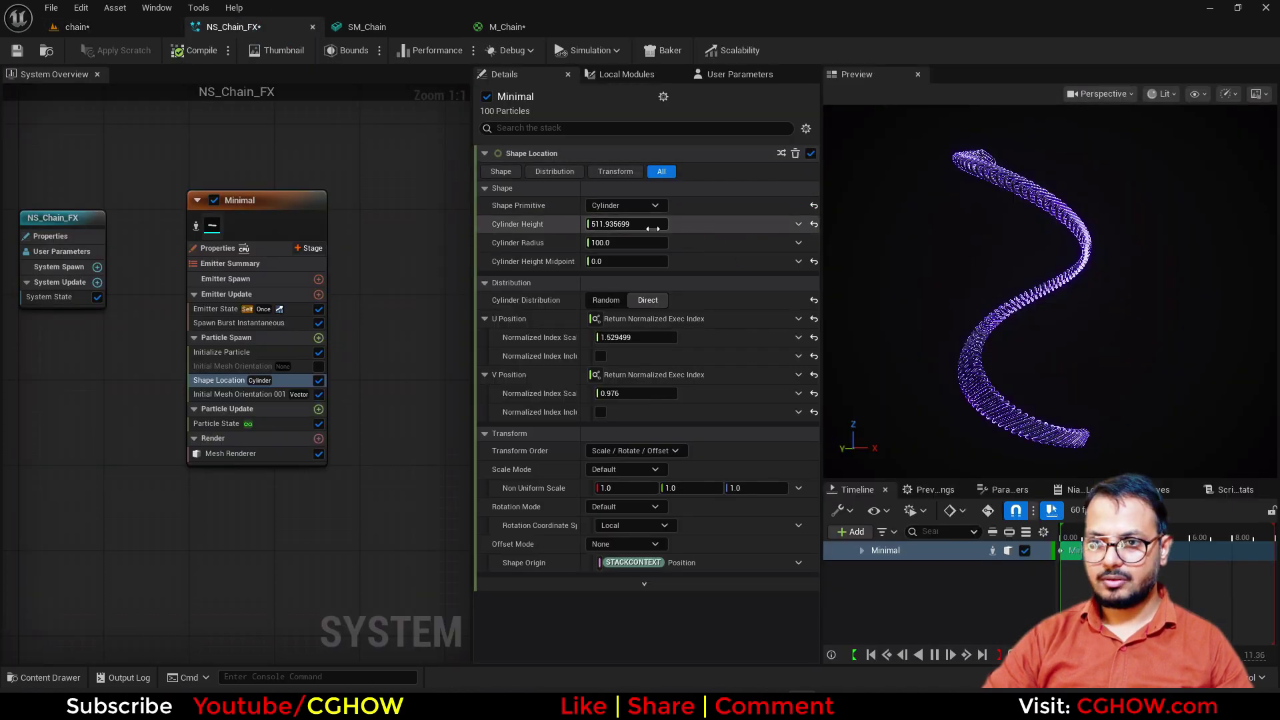
type("300")
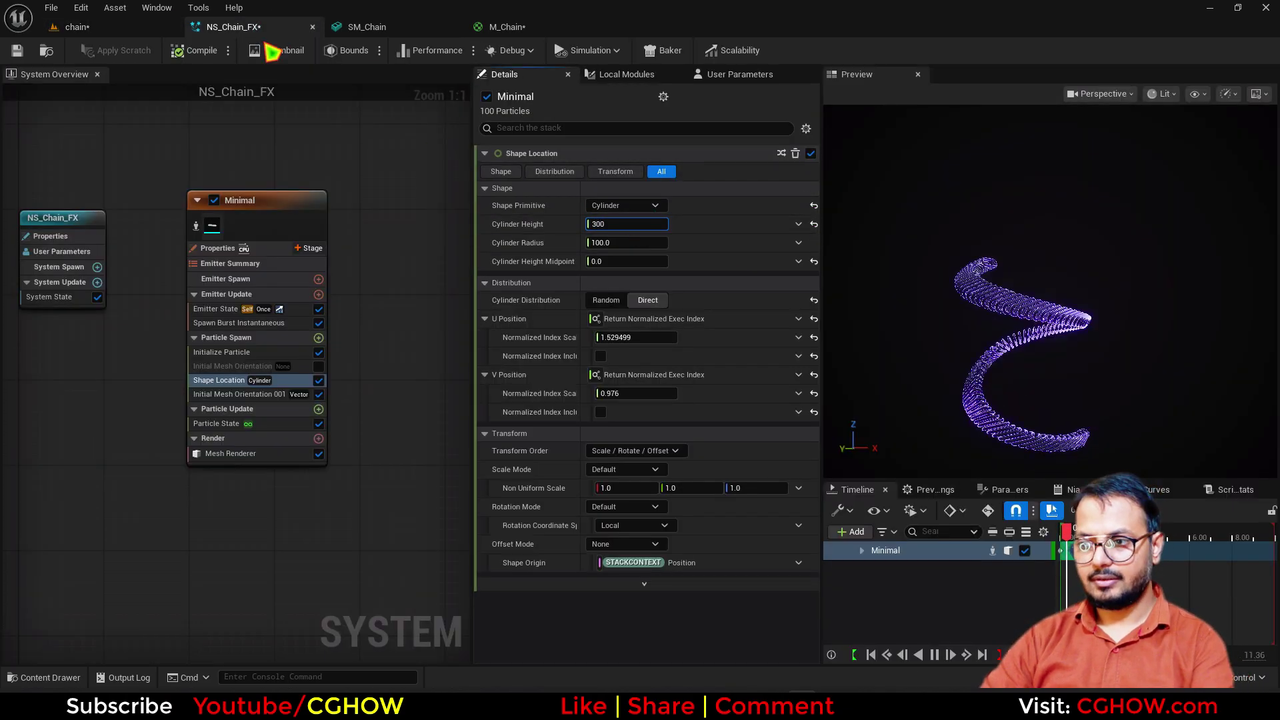
left_click(140, 33)
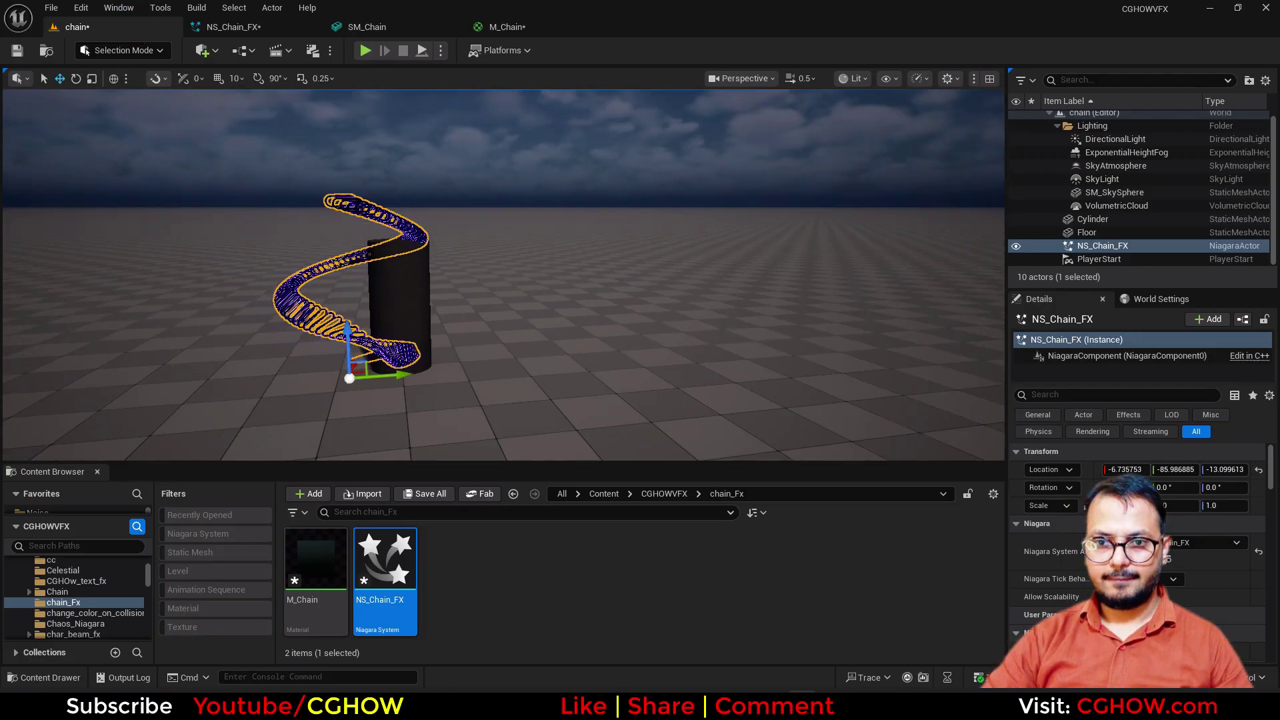
left_click_drag(429, 327, 646, 426, "alt")
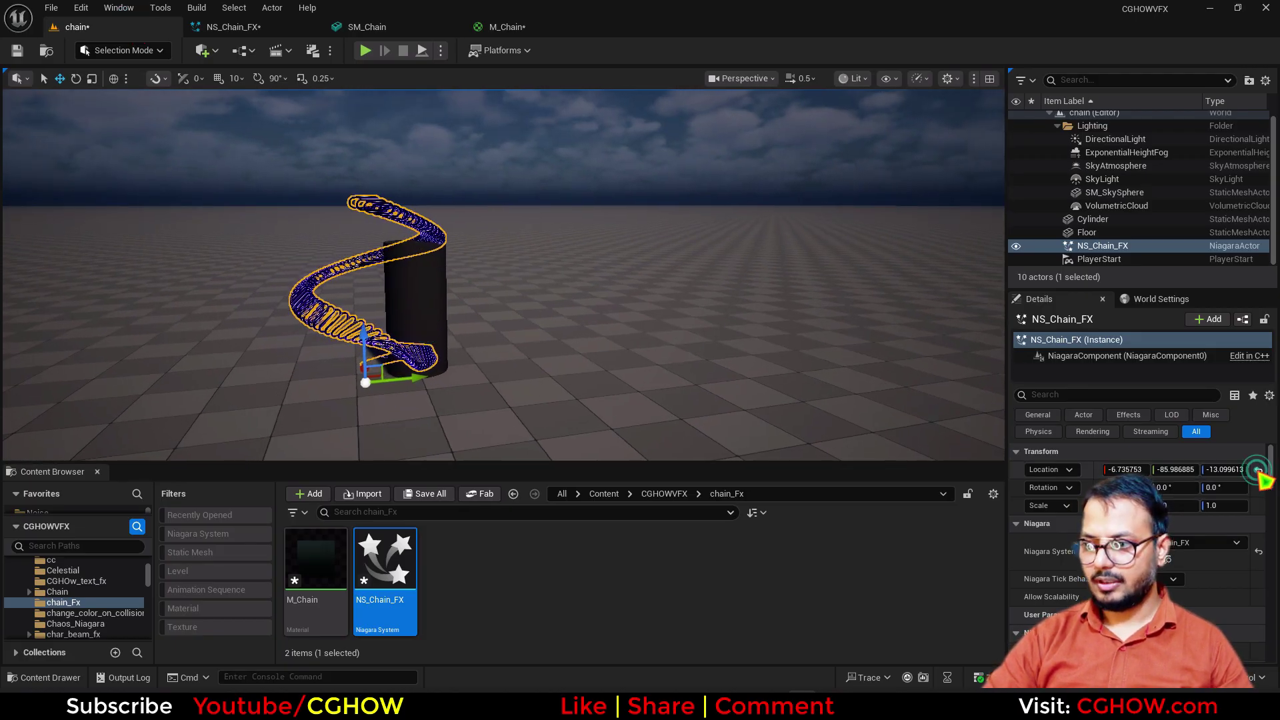
left_click(1257, 469)
left_click_drag(562, 332, 587, 300, "alt")
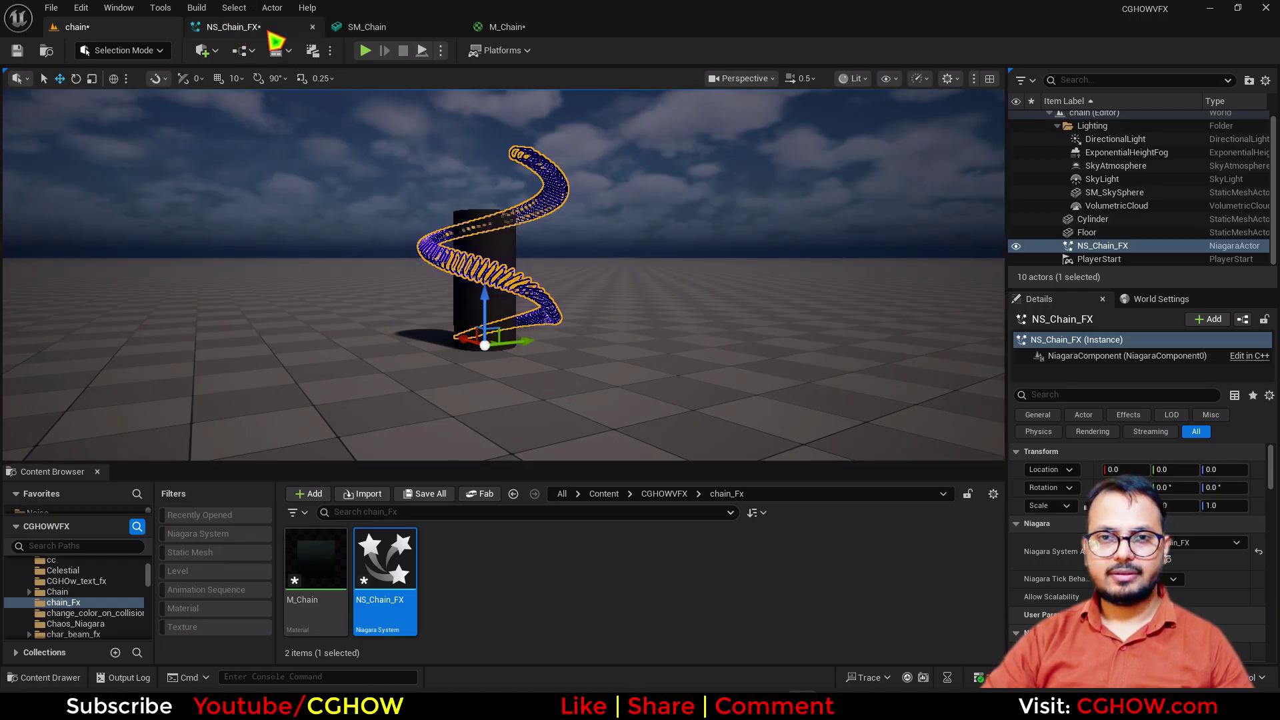
Step: Set the Spawn Count of Spawn Burst Instantaneous to 30 and inspect the chain links in the Niagara preview
left_click(269, 31)
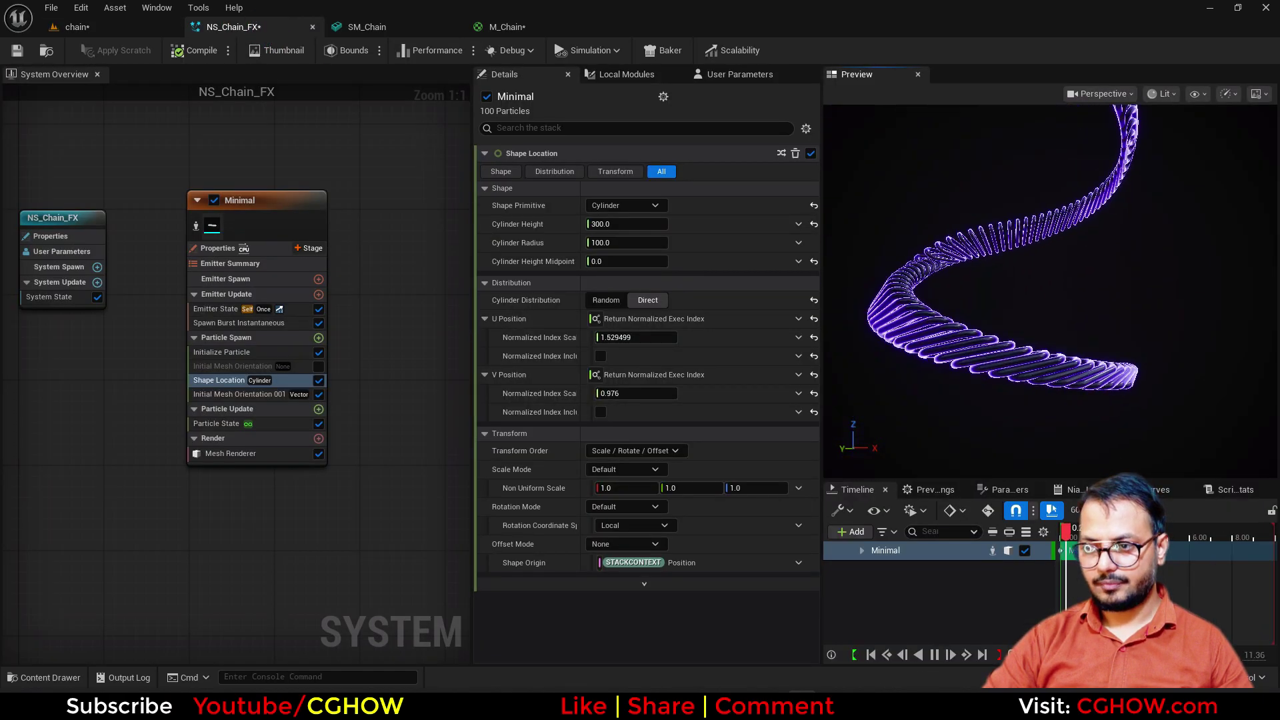
left_click(241, 323)
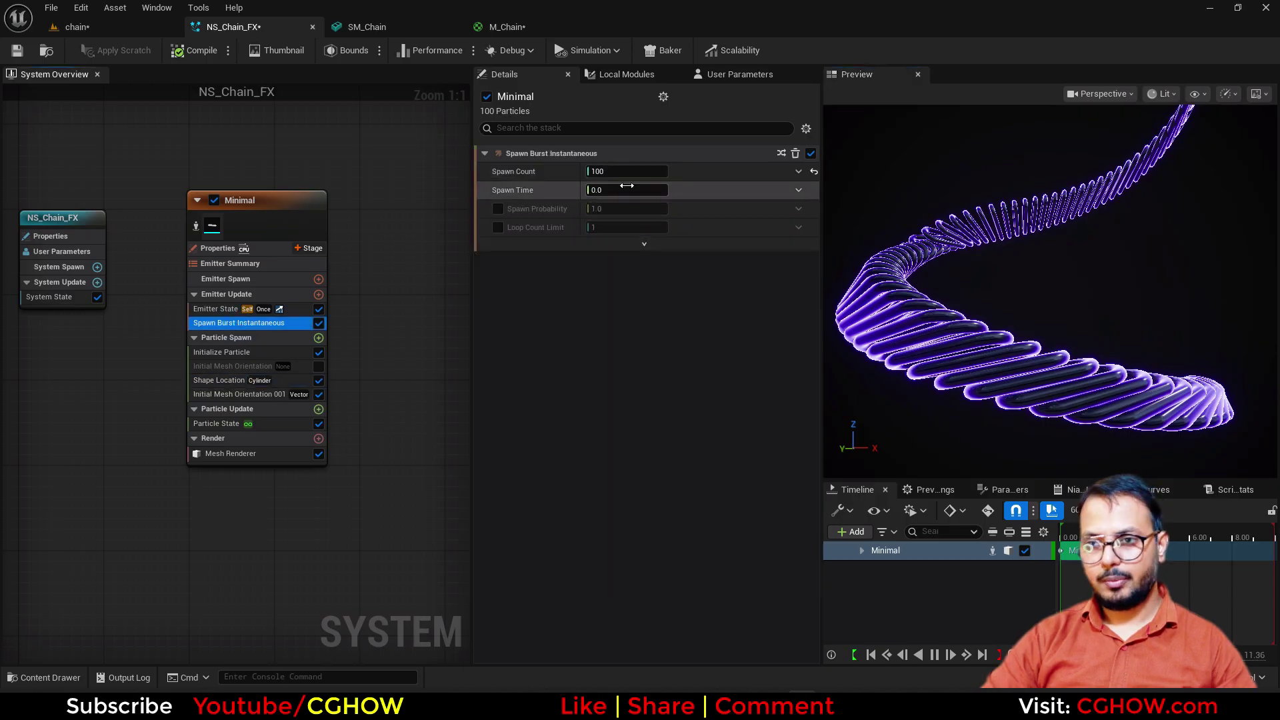
left_click(618, 172)
type("30")
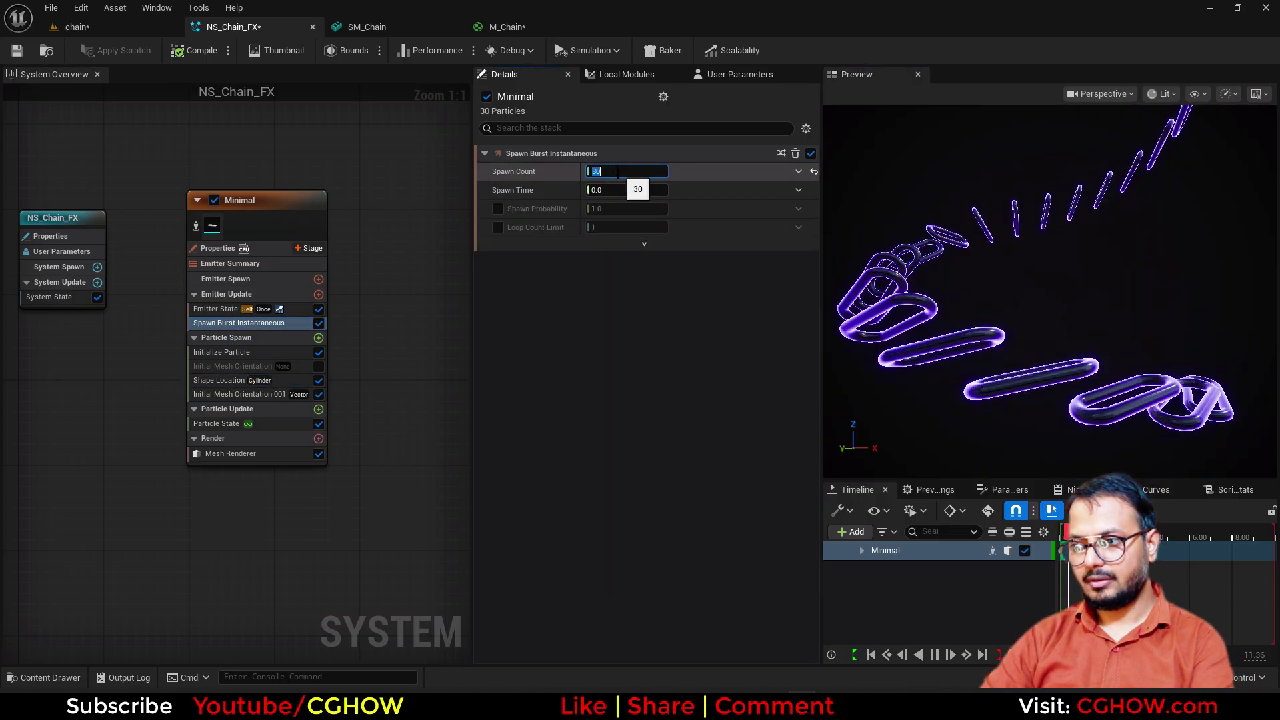
key("Return")
right_click_drag(1119, 351, 1120, 294)
left_click_drag(1120, 352, 1055, 308)
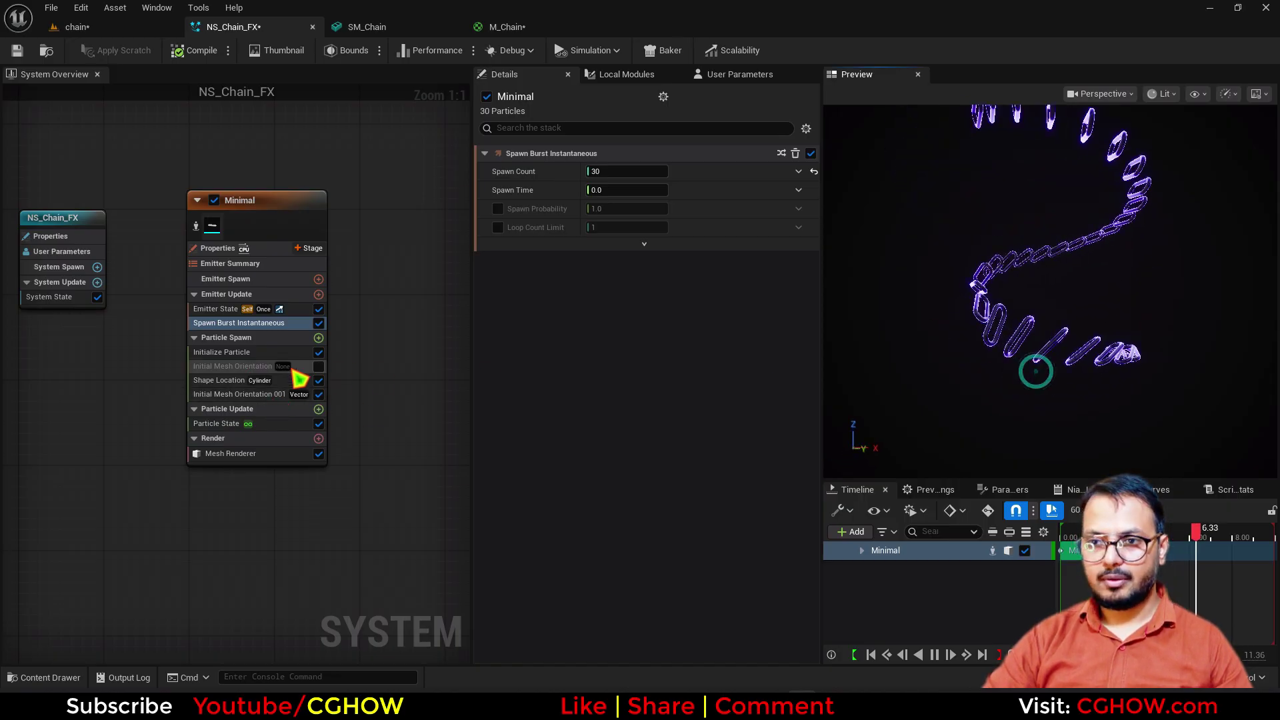
Step: Enable the first Initial Mesh Orientation module and set the Normalized Index Scale of its X rotation to 30
left_click(233, 395)
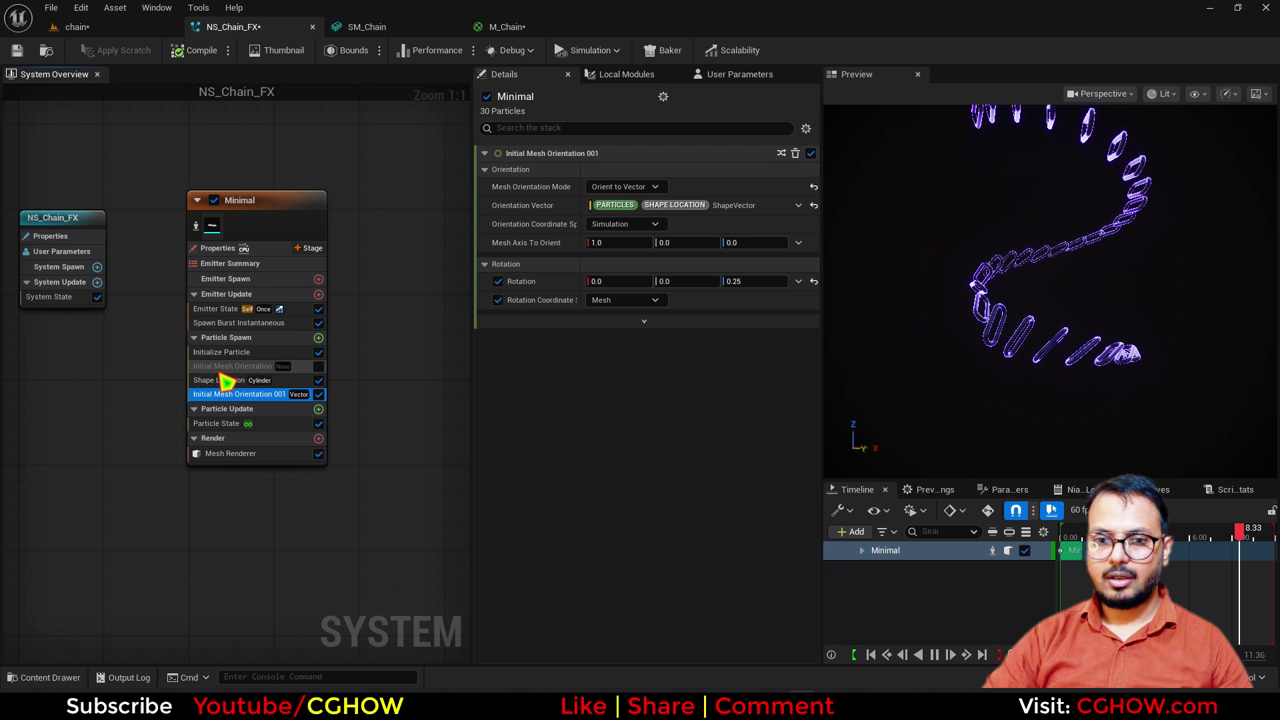
left_click(318, 366)
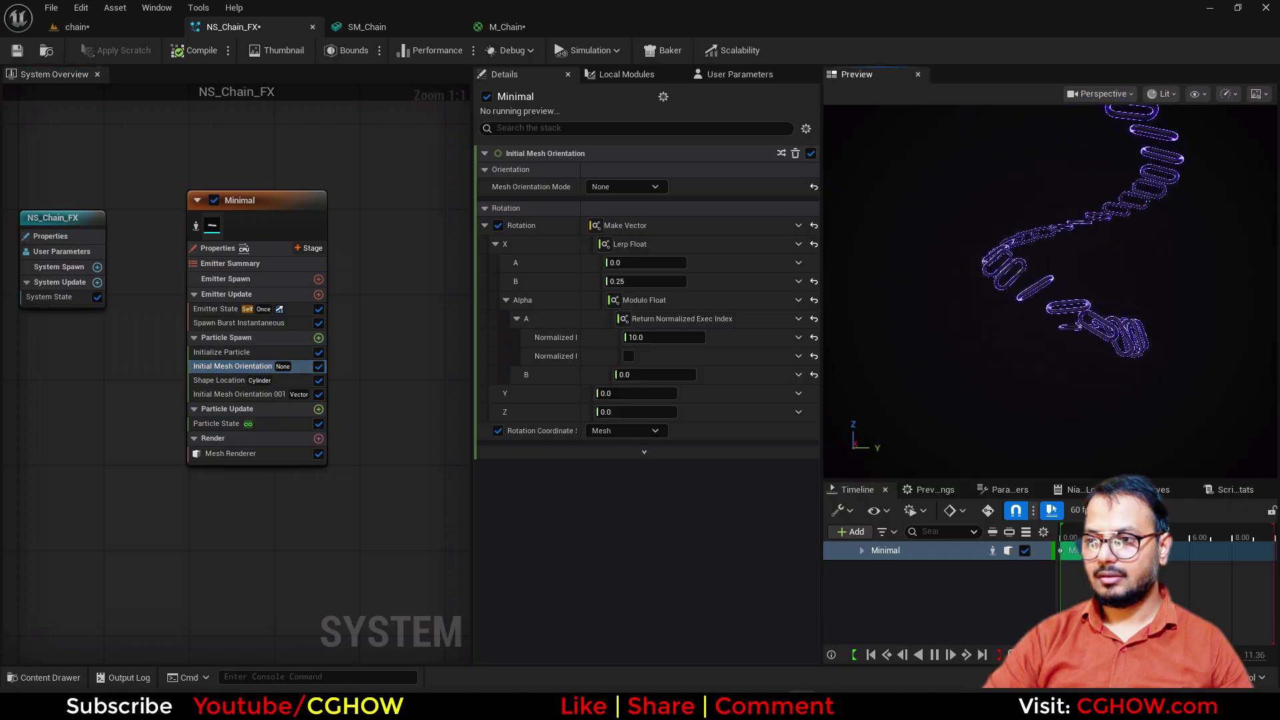
left_click(220, 323)
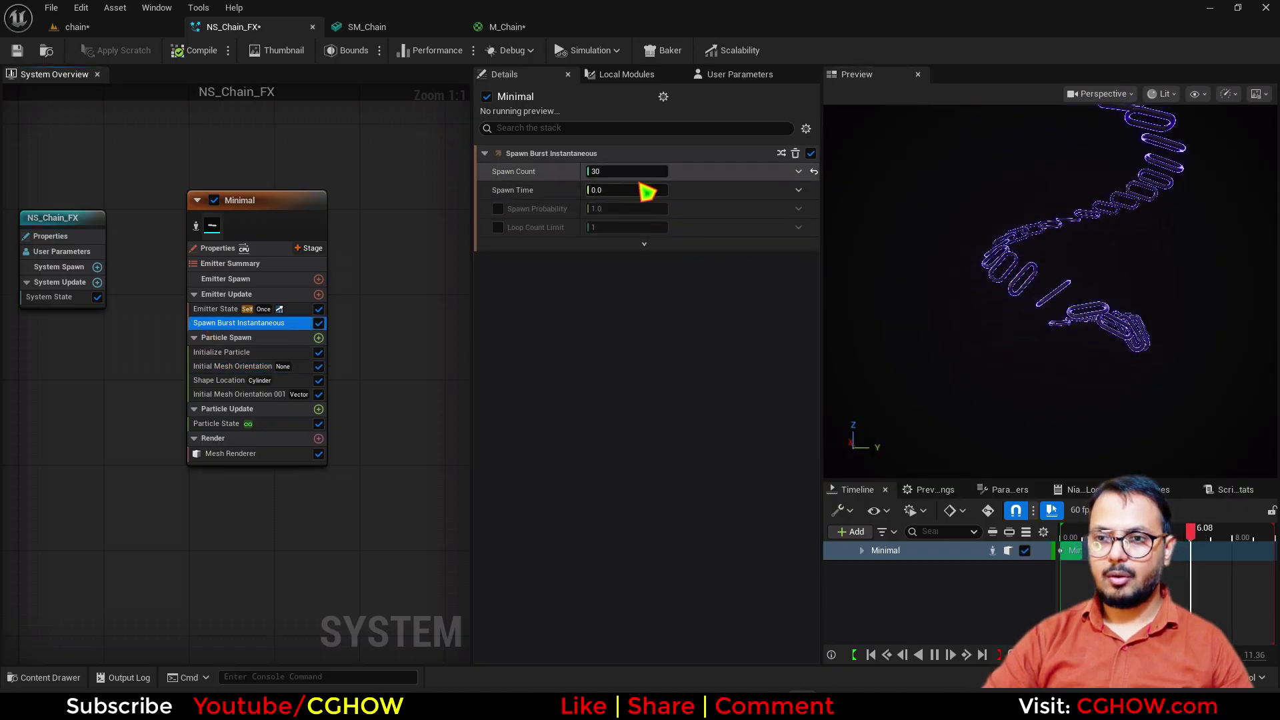
left_click(240, 368)
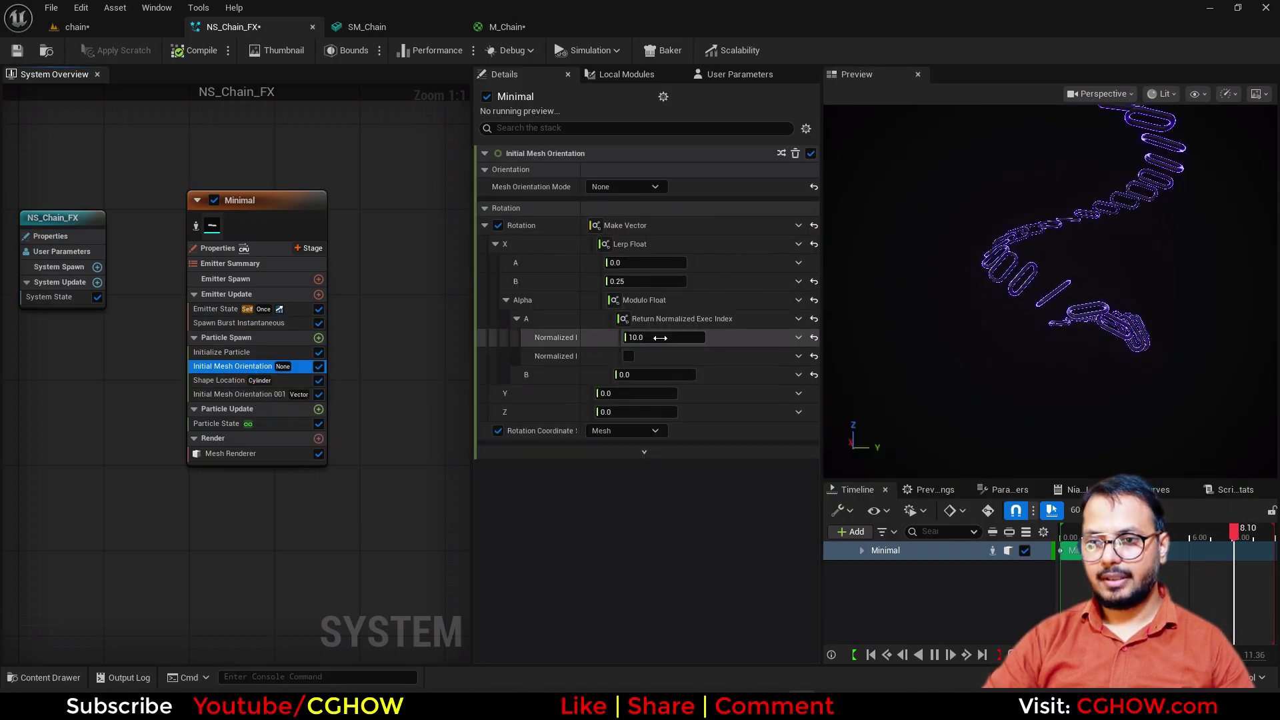
type("30")
key("Return")
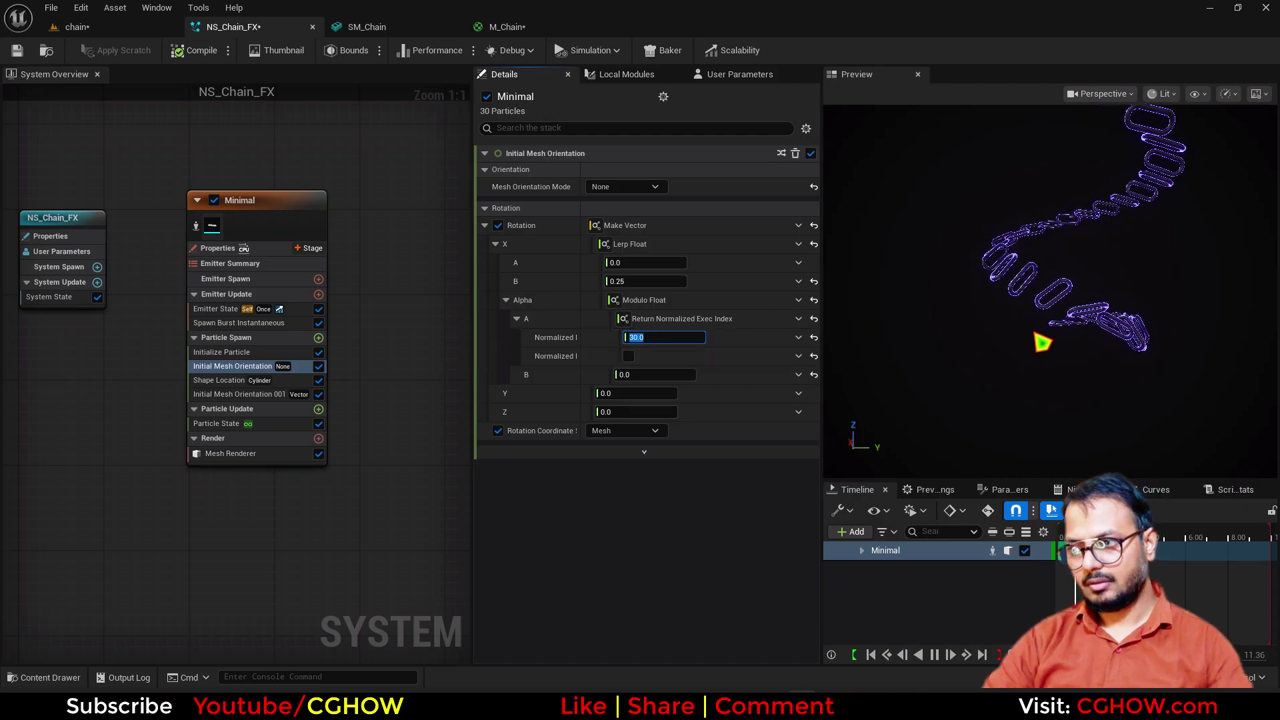
left_click_drag(1093, 280, 973, 300)
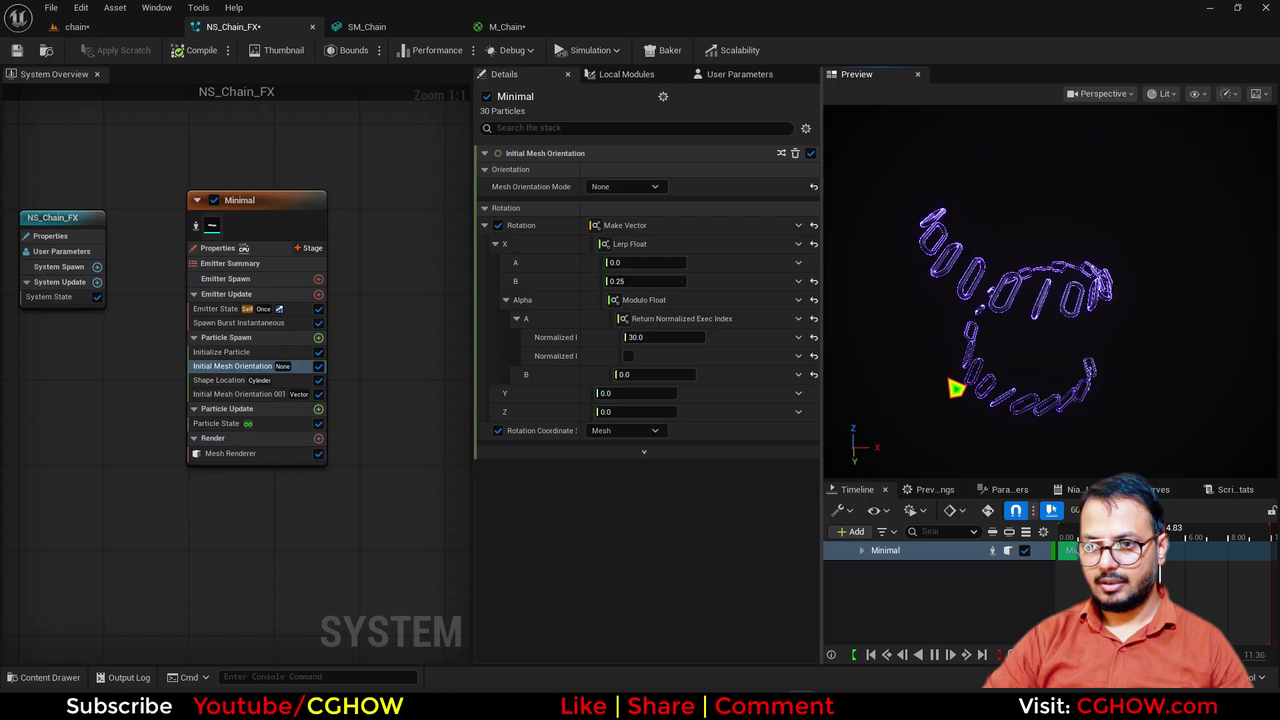
Step: Disable the first Initial Mesh Orientation module and set Initial Mesh Orientation 001's Z Rotation to 0
left_click(319, 366)
left_click(266, 394)
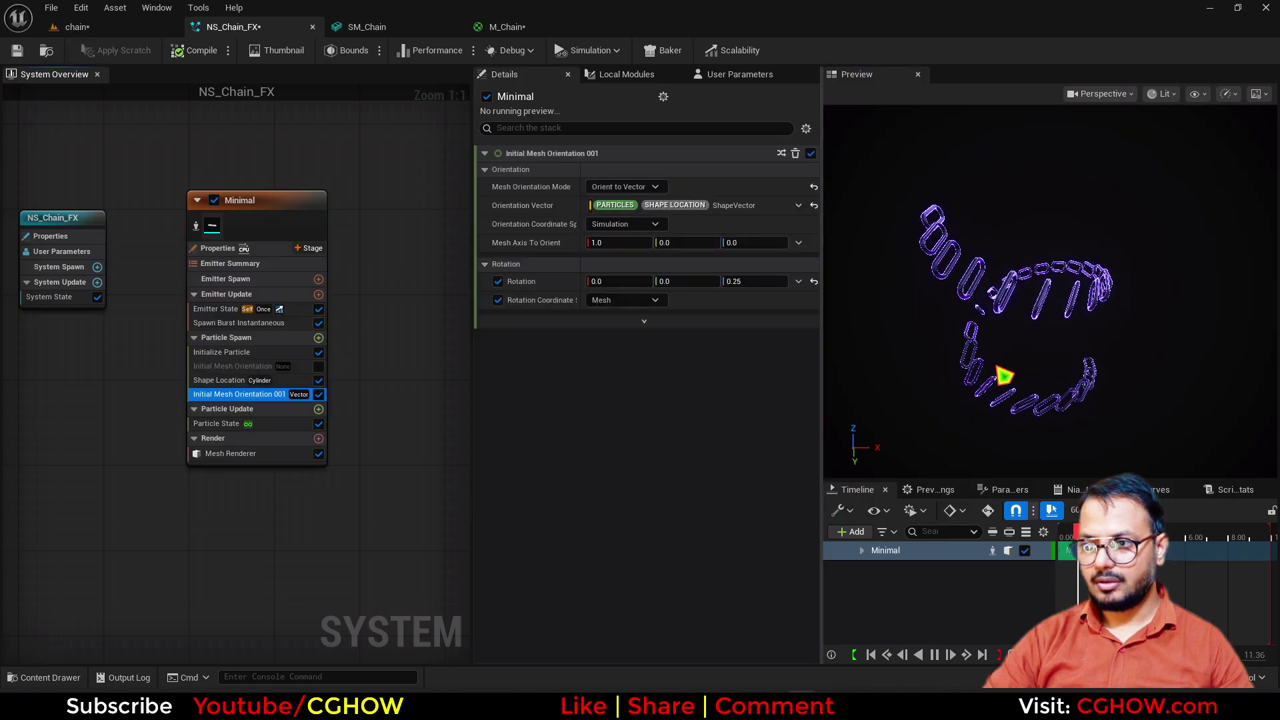
left_click_drag(1010, 360, 1025, 366)
left_click(748, 281)
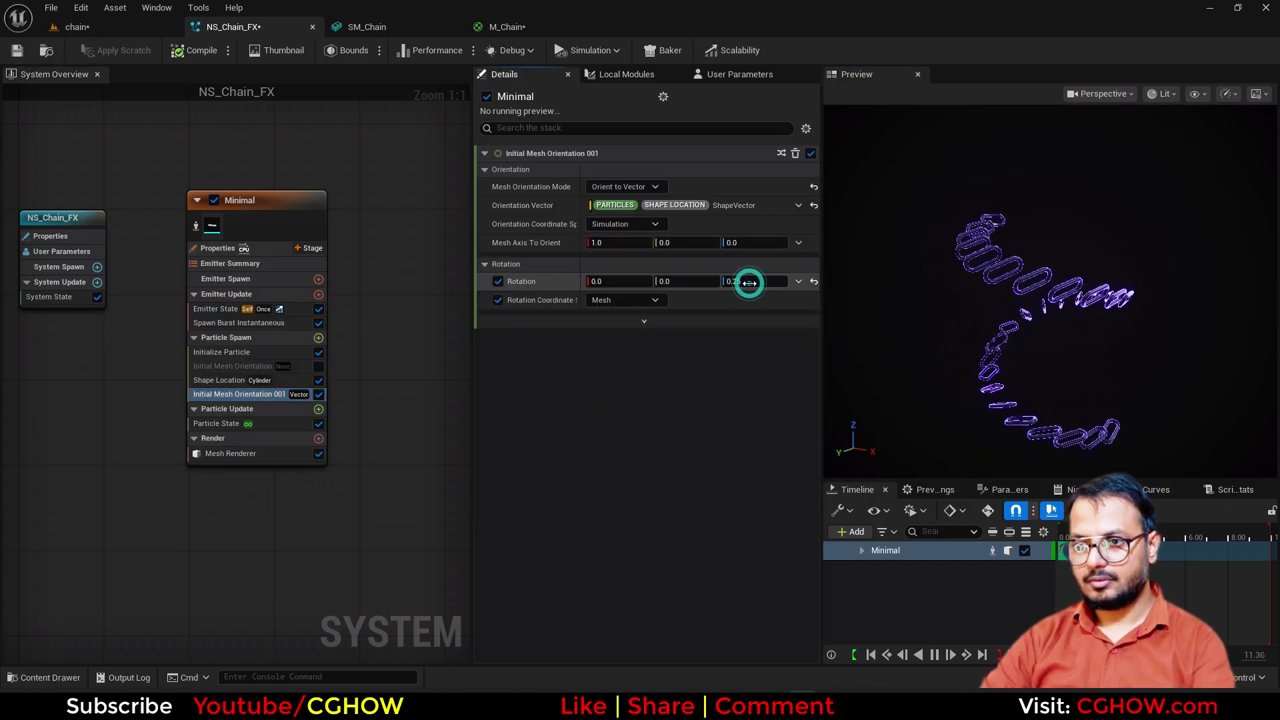
type("0")
key("Return")
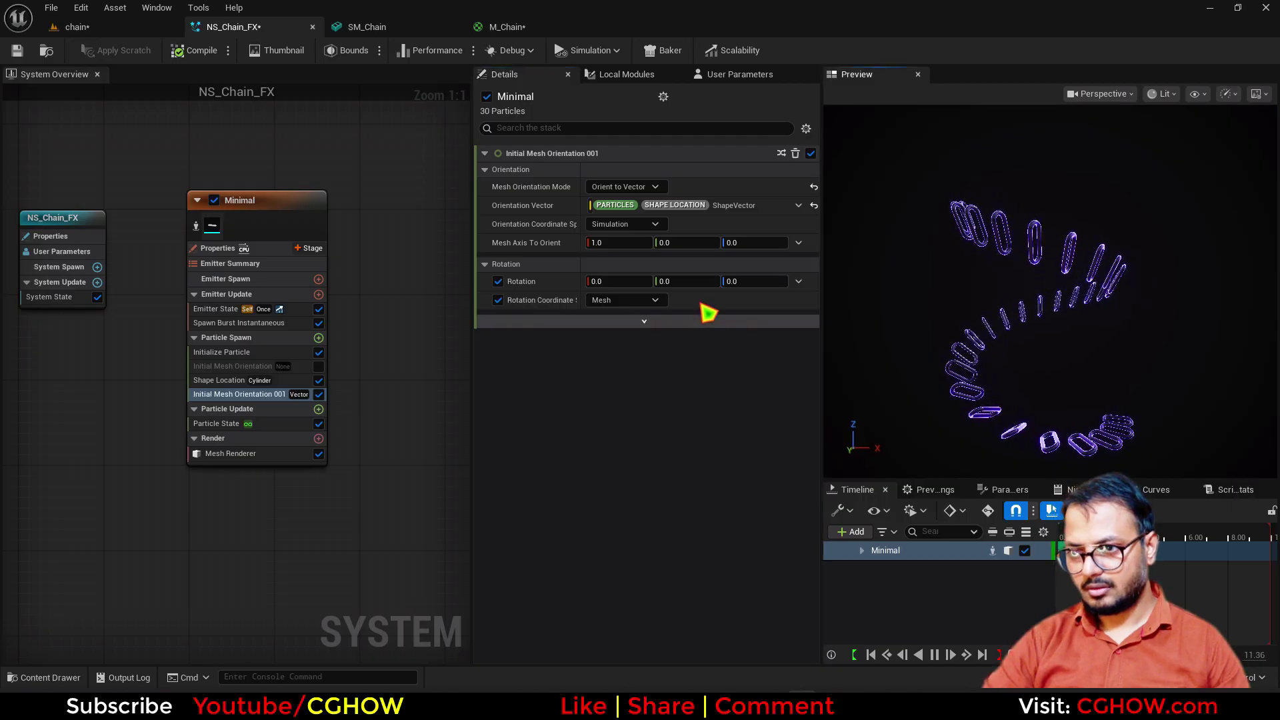
Step: Try different Z and Y Rotation values in Initial Mesh Orientation 001 while checking the link directions from several angles
left_click_drag(753, 281, 766, 282)
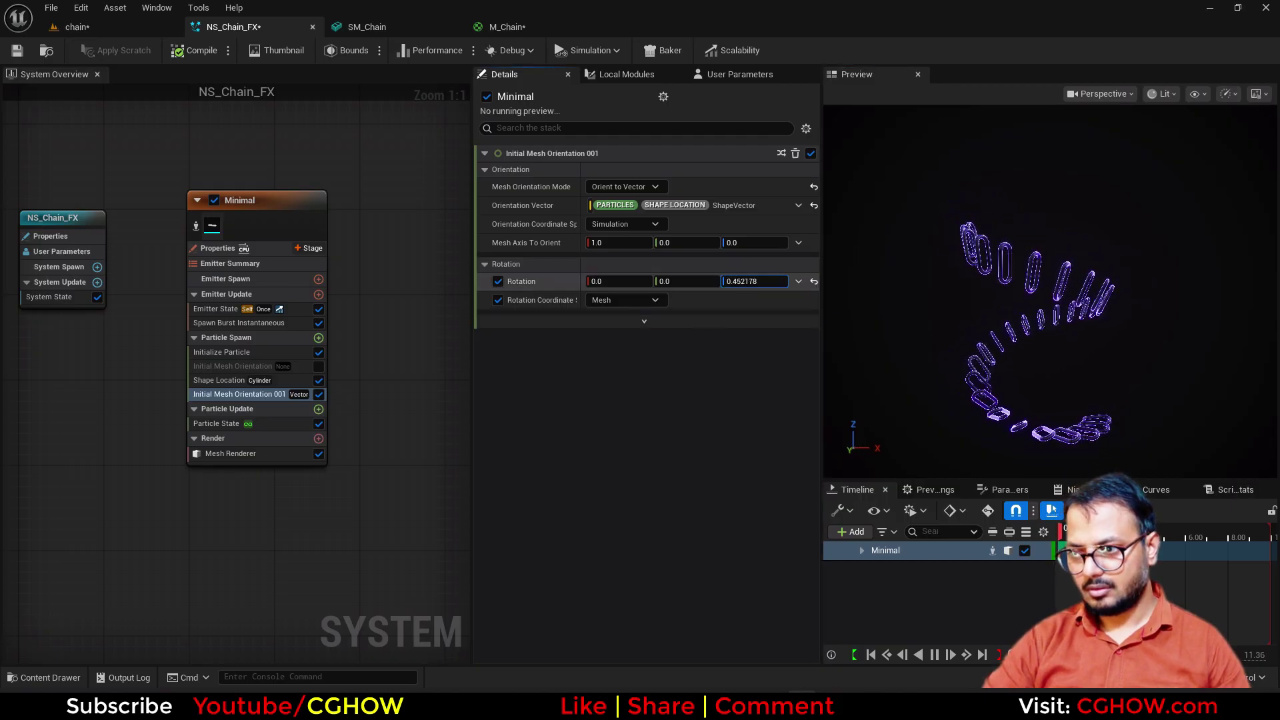
left_click_drag(1068, 311, 1062, 276)
left_click(746, 284)
type("0")
key("Return")
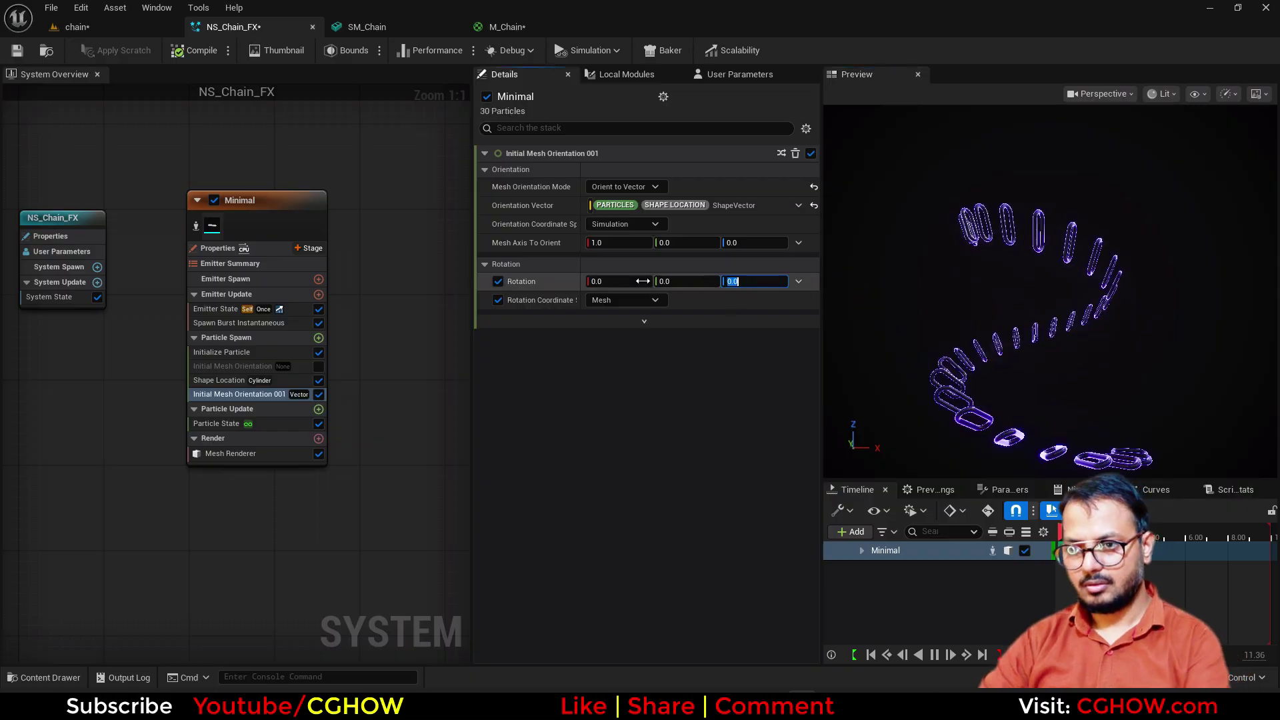
left_click_drag(633, 282, 705, 284)
type("0")
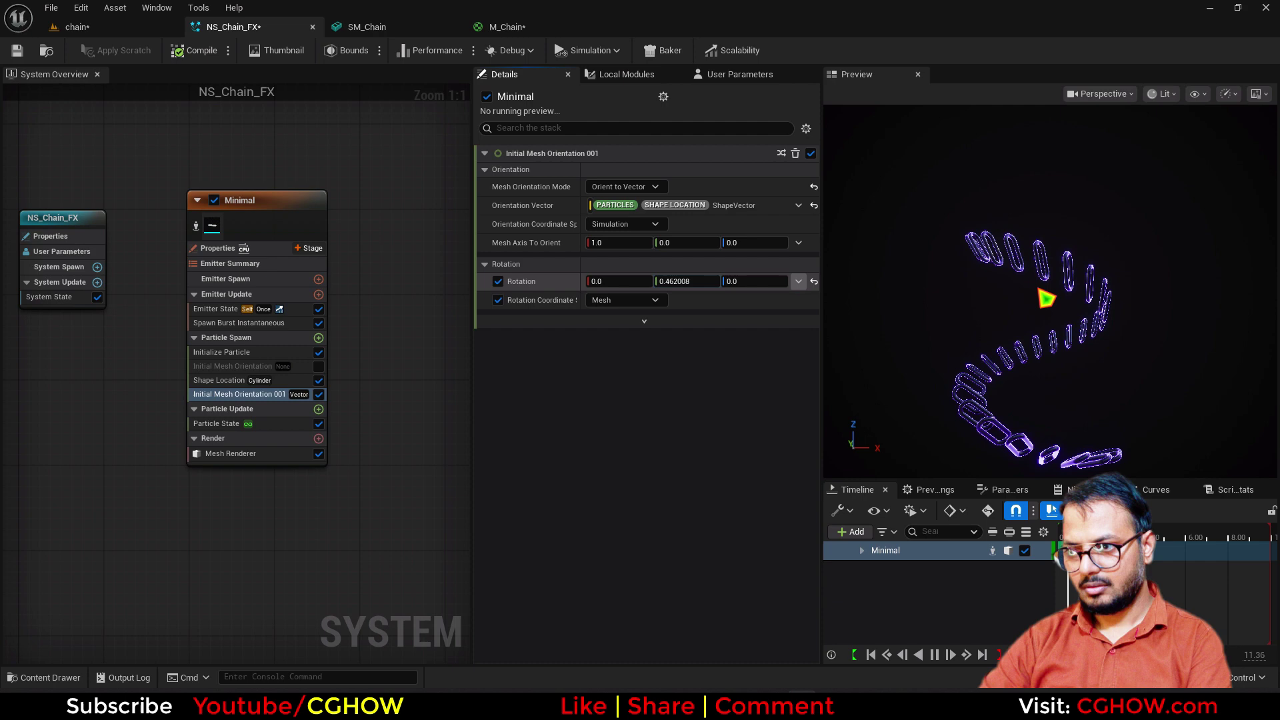
left_click_drag(1046, 298, 1010, 293)
mouse_move(696, 281)
left_mouse_down()
mouse_move(629, 281)
mouse_move(690, 278)
left_mouse_up()
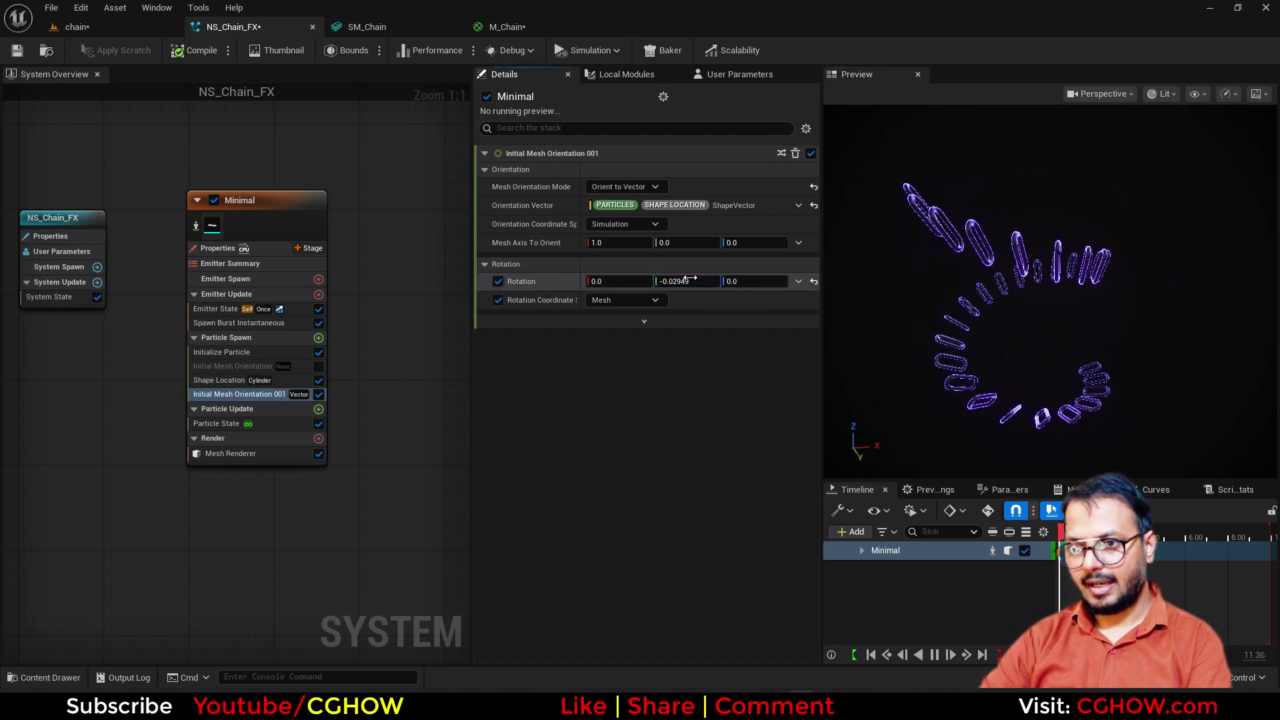
Step: Link Initial Mesh Orientation 001's Orientation Vector to the particles' Shape Location ShapeNormal and set its Z Rotation to 0.25
left_click(798, 205)
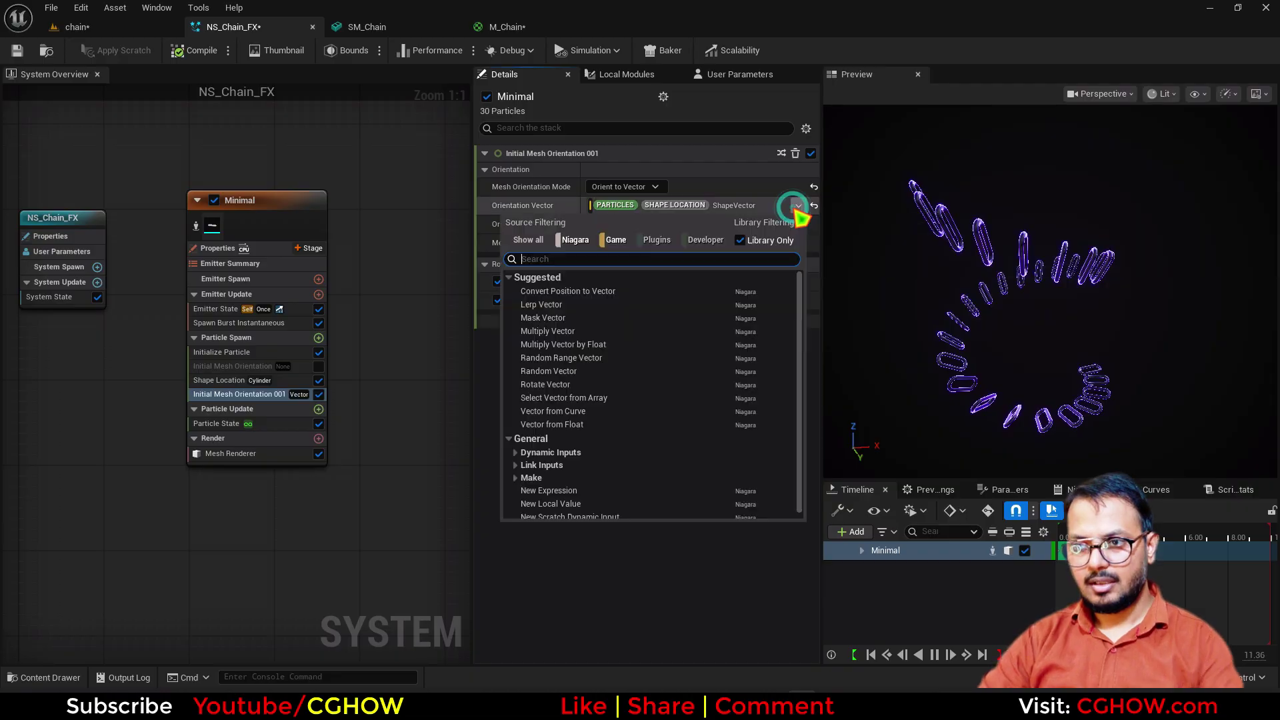
type("sha")
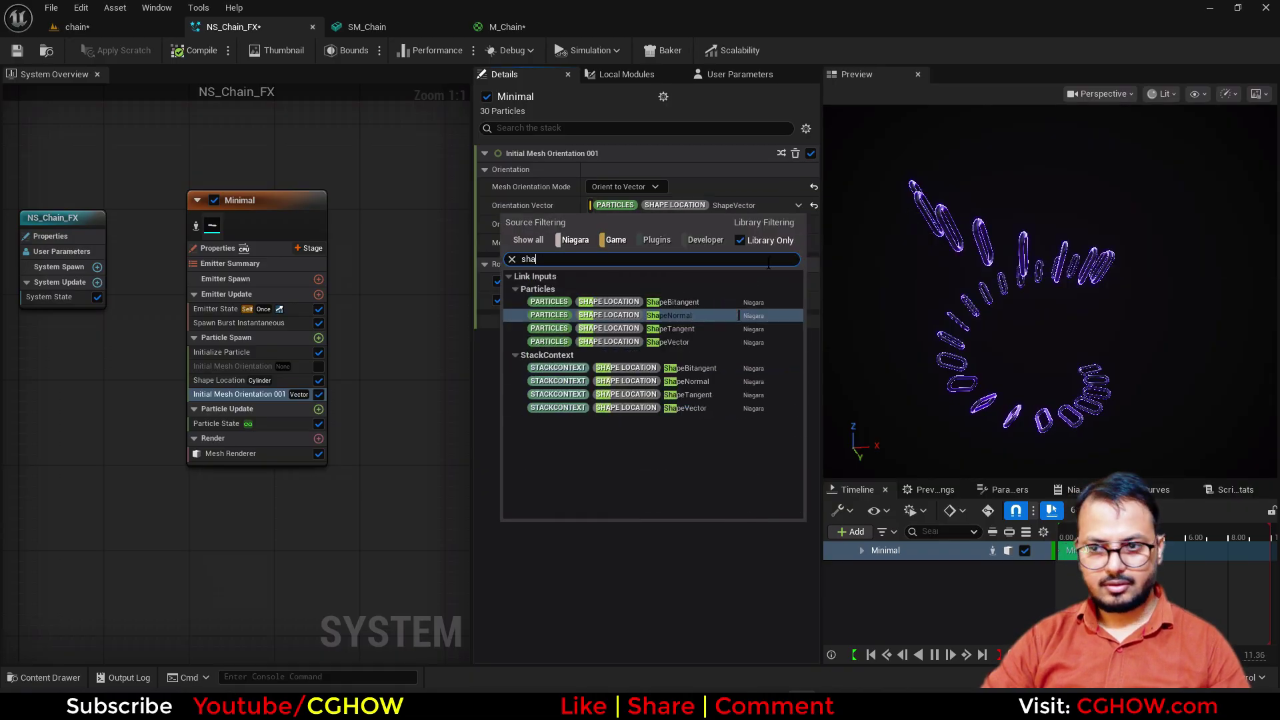
left_click(673, 315)
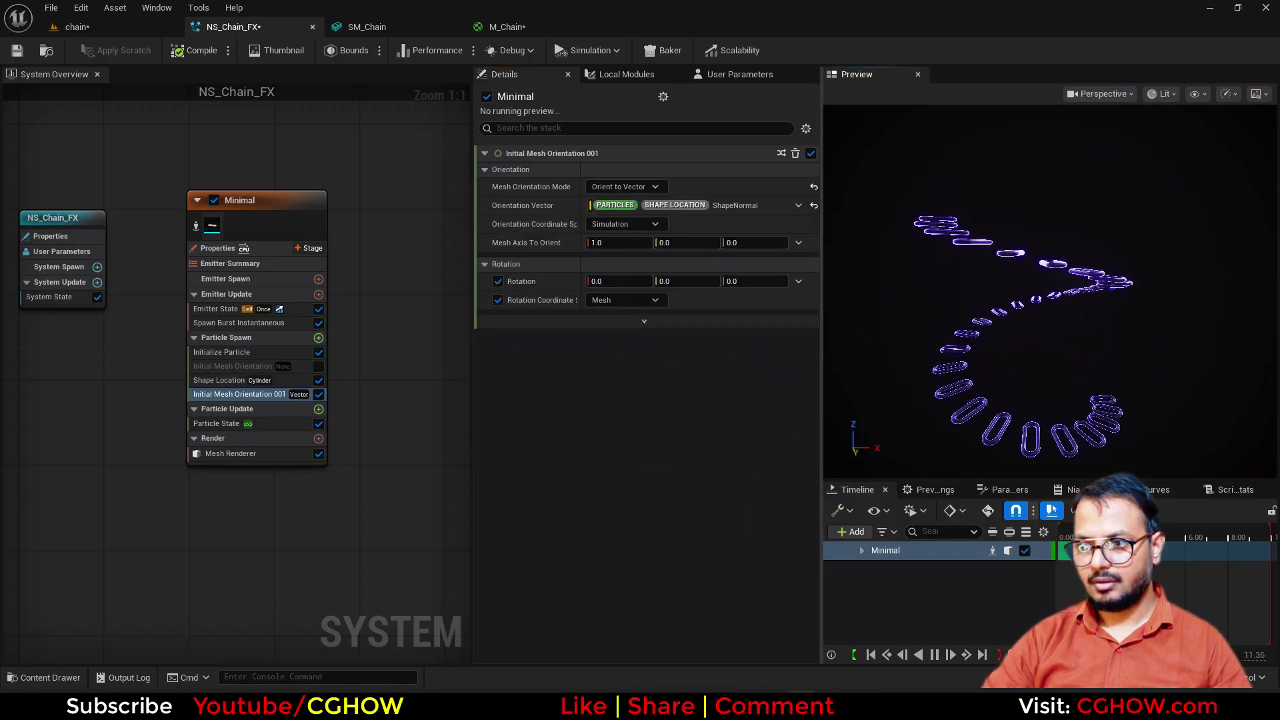
type("0.25")
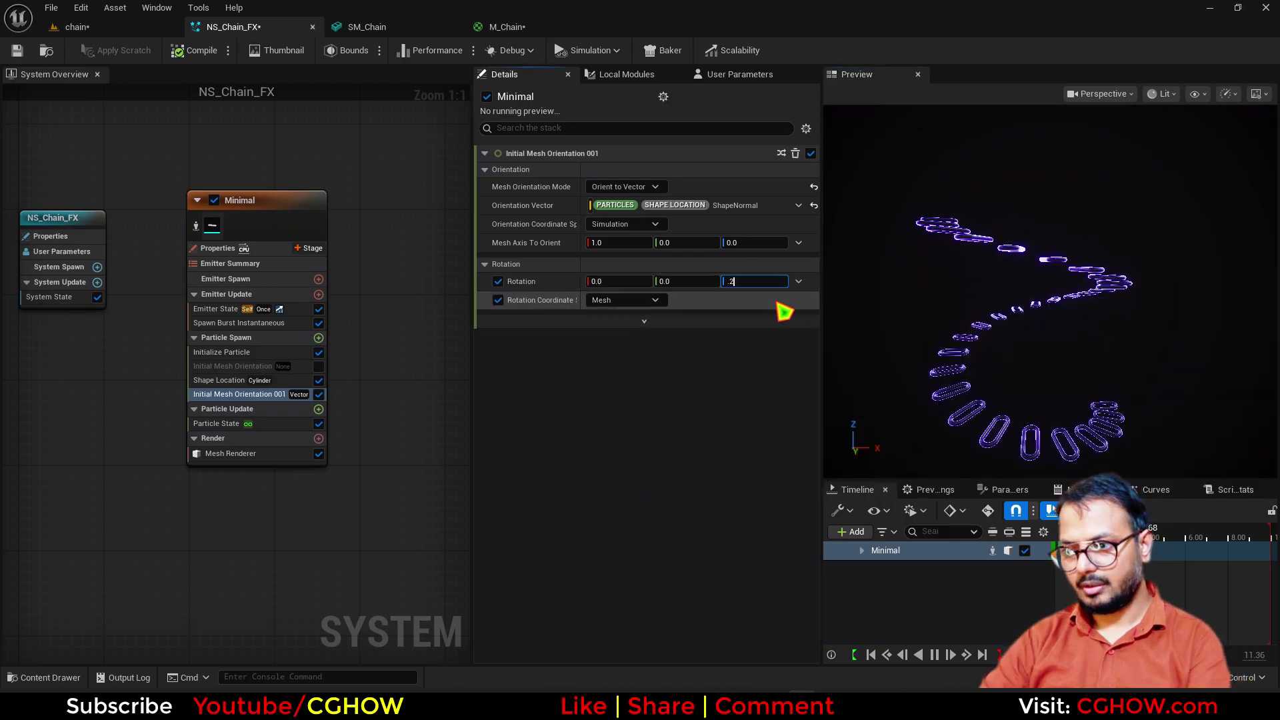
key("Return")
left_click_drag(1097, 370, 1033, 371)
middle_click_drag(1097, 371, 1091, 333)
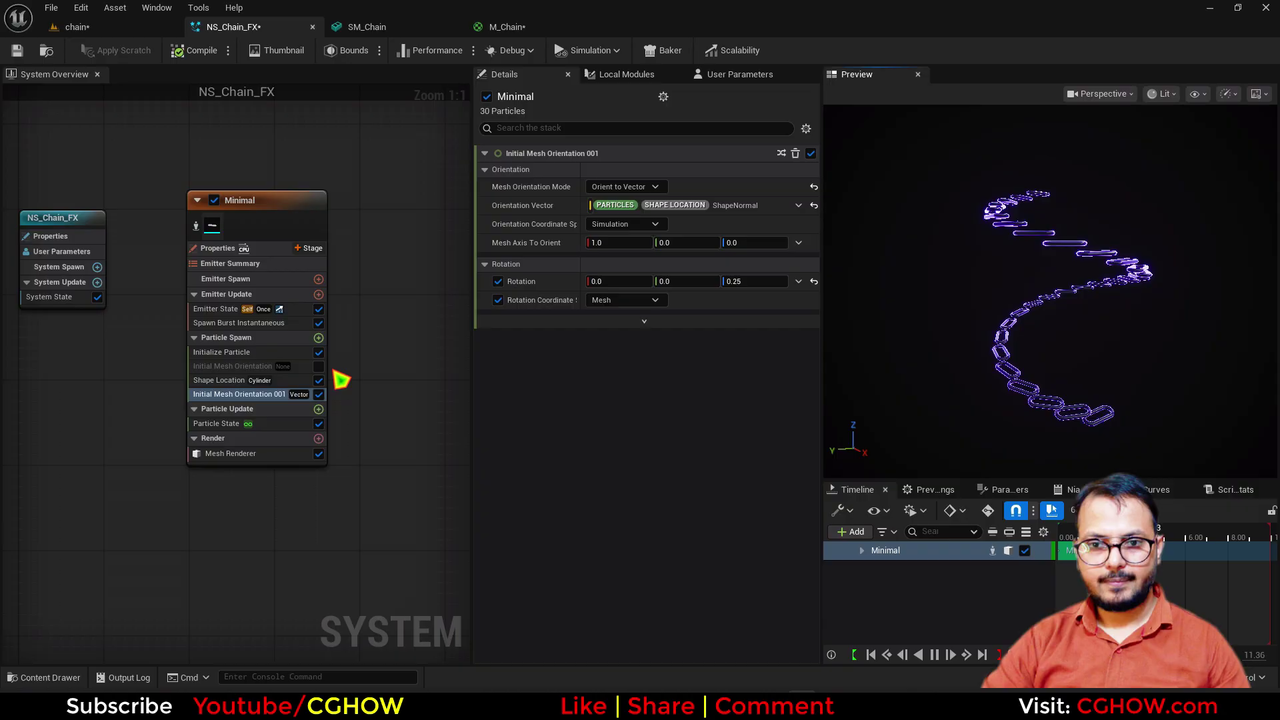
Step: Re-enable the first Initial Mesh Orientation module and inspect the alternating links in the preview
left_click(319, 366)
left_click(257, 367)
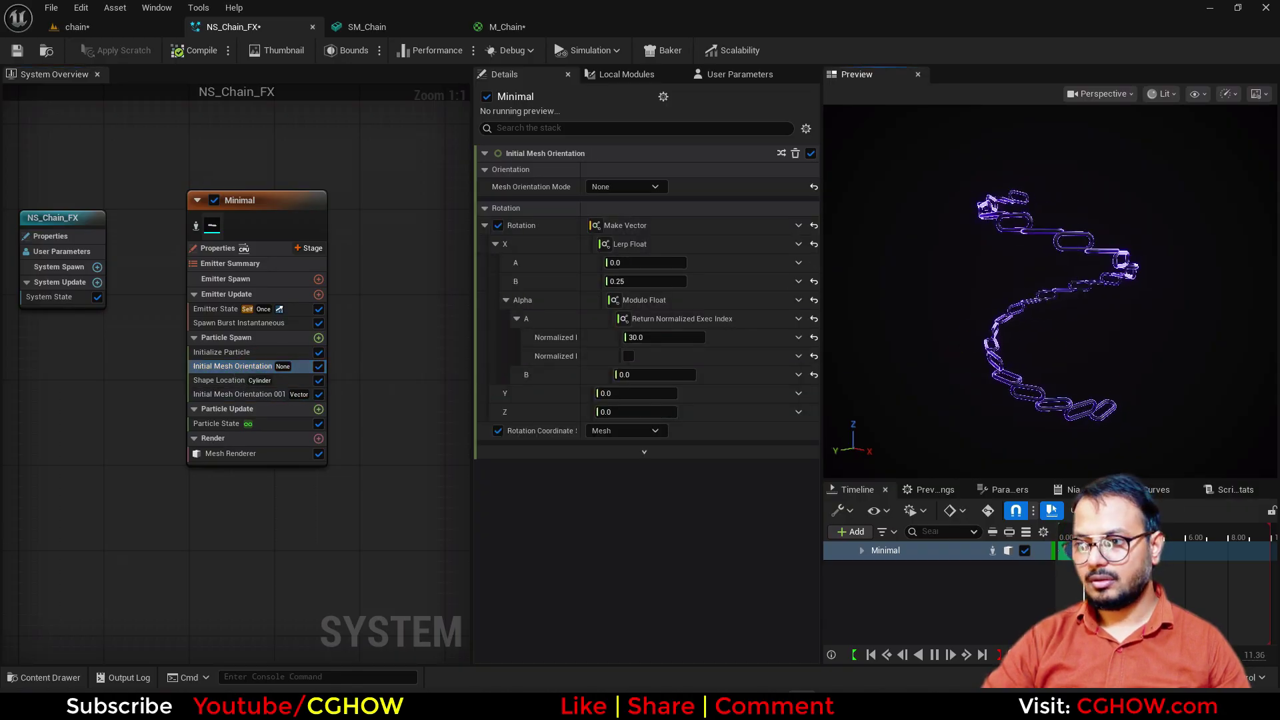
mouse_move(1121, 370)
left_mouse_down()
mouse_move(1093, 387)
mouse_move(1120, 340)
mouse_move(1122, 369)
left_mouse_up()
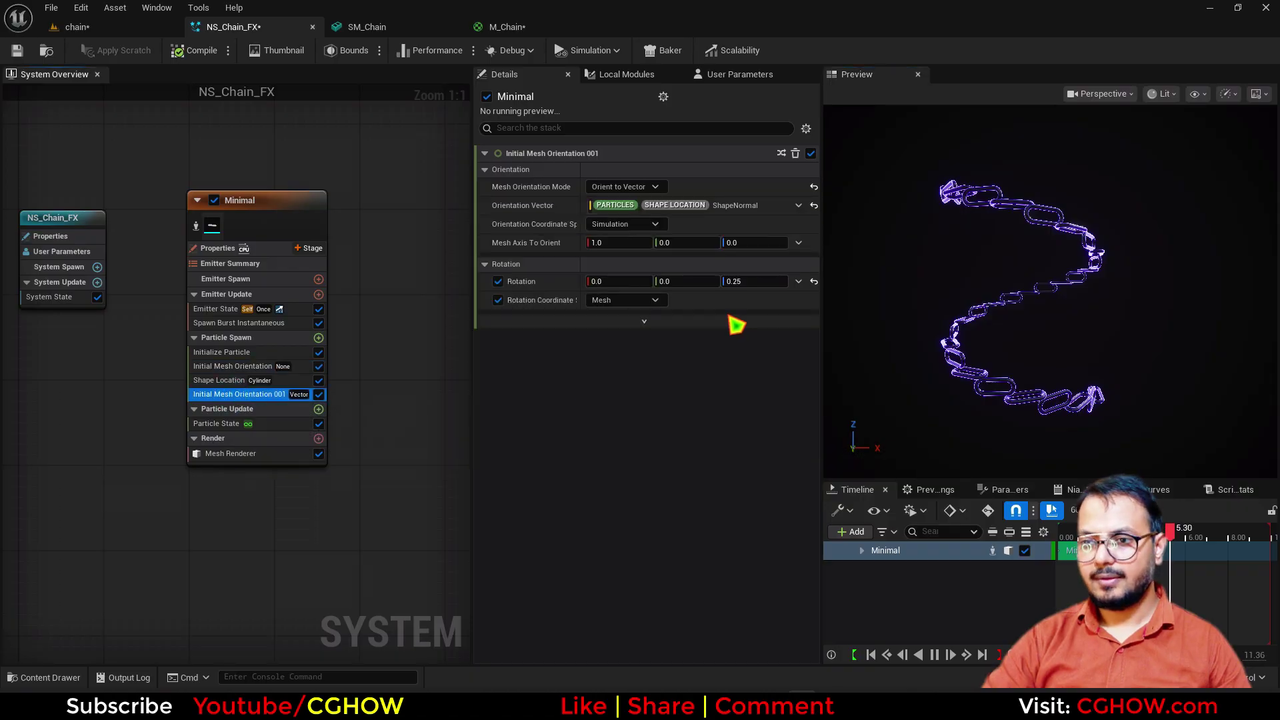
Step: Try a Y Rotation of about 0.059 in Initial Mesh Orientation 001 and return it to 0
left_click_drag(687, 285, 694, 285)
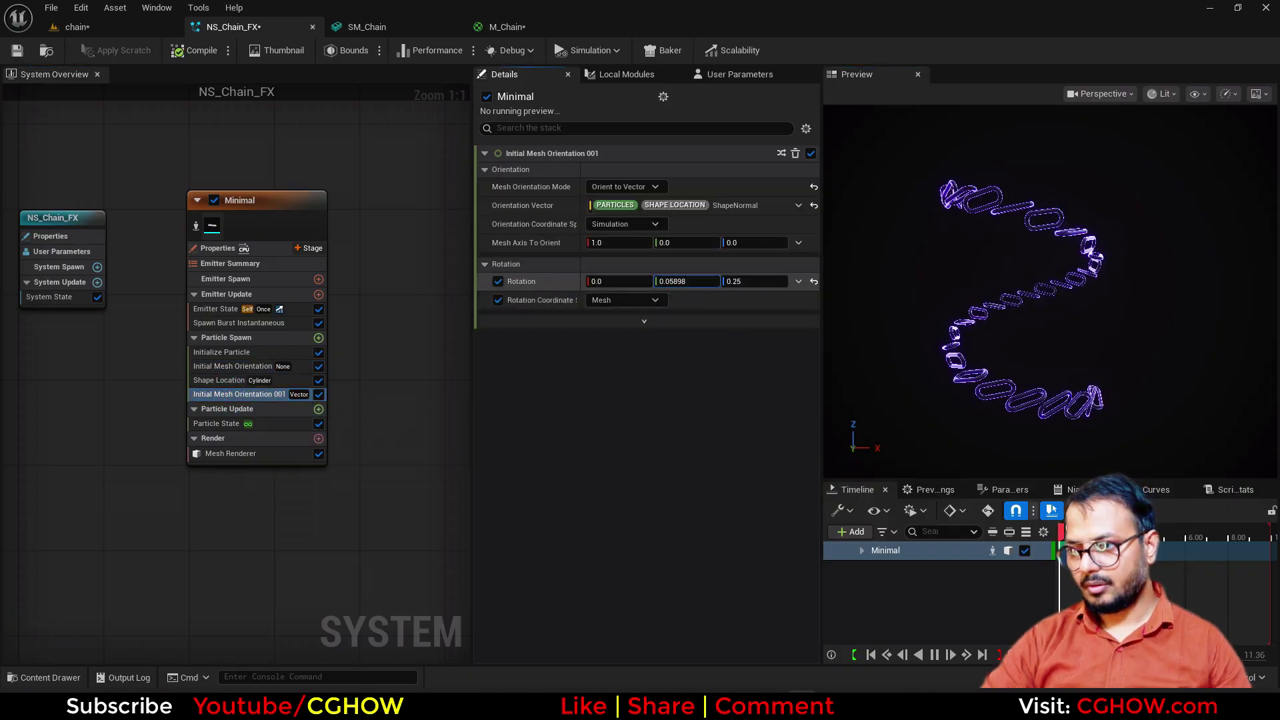
left_click(689, 285)
type("0")
key("Return")
Step: Set Initial Mesh Orientation 001's X Rotation to about 0.079 and check the chain around the level's cylinder
mouse_move(609, 283)
left_mouse_down()
mouse_move(626, 283)
mouse_move(614, 283)
left_mouse_up()
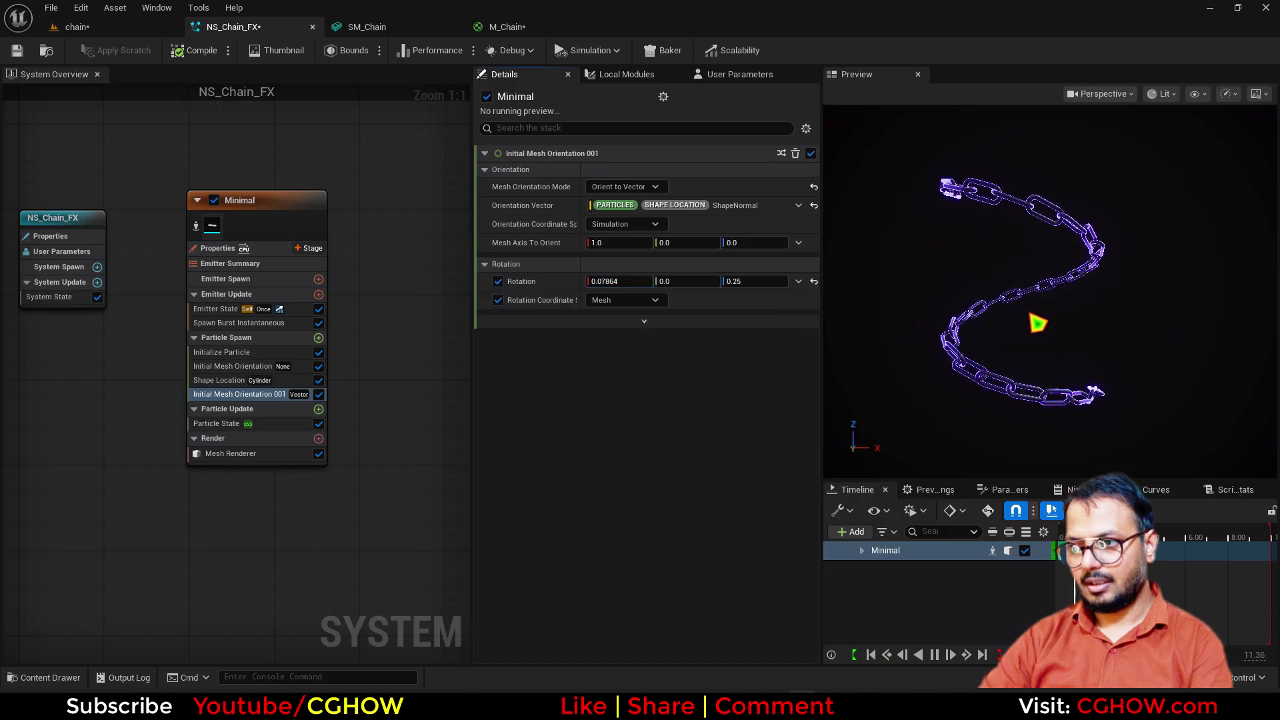
left_click_drag(1083, 339, 1203, 329)
left_click(119, 28)
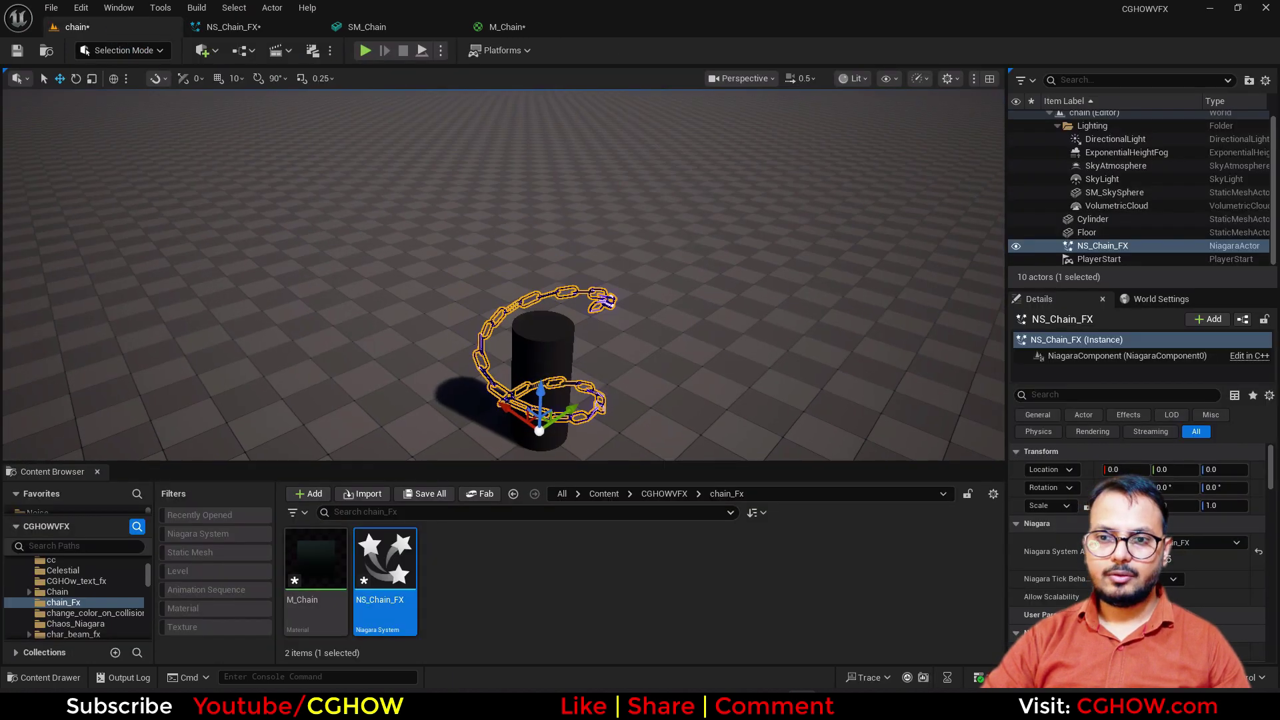
Step: Uniformly enlarge the level's cylinder to about 1.73 in Y and 3.71 in Z and view it with the chain
left_click(553, 360)
left_click_drag(560, 379, 633, 376, "alt")
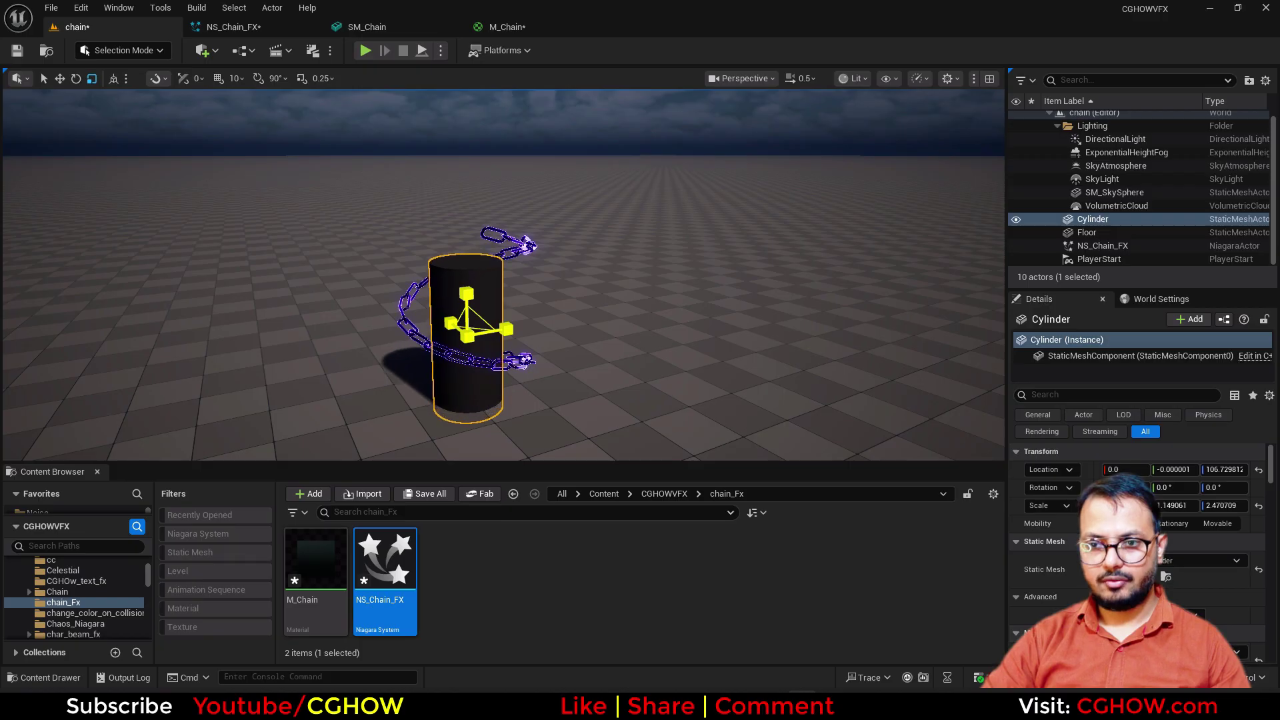
left_click_drag(467, 335, 493, 313)
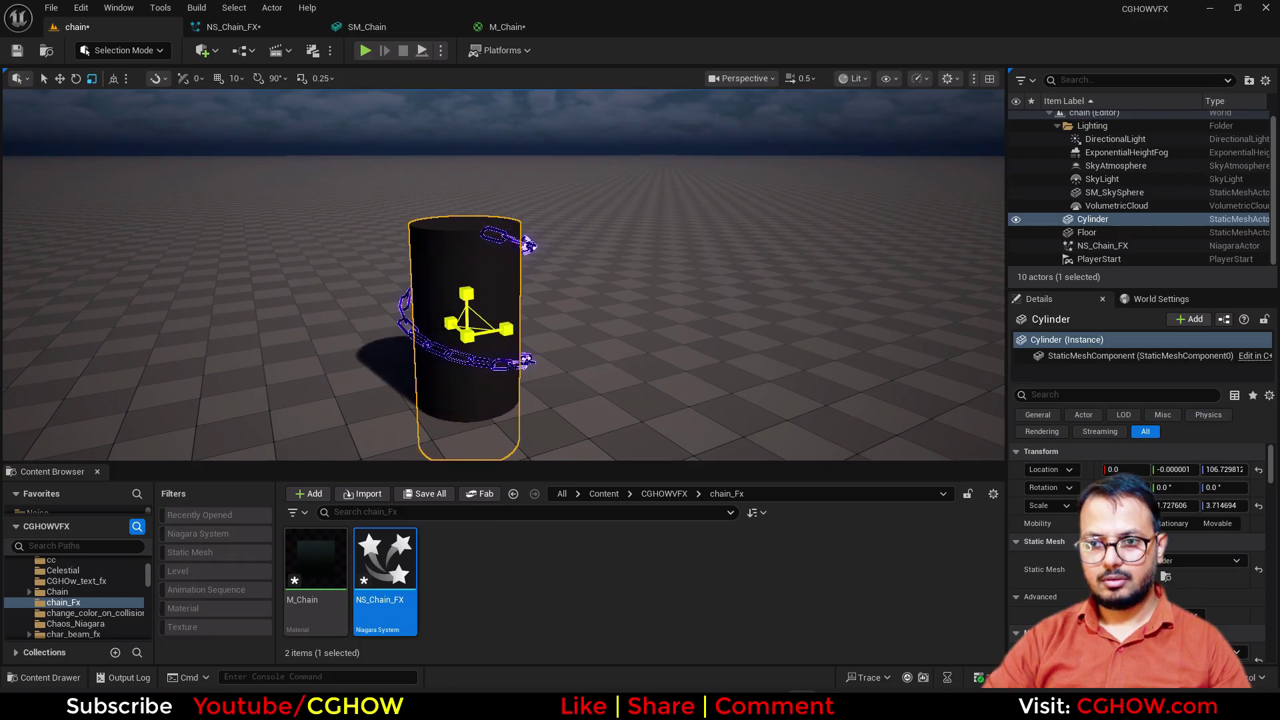
left_click(576, 376)
right_click_drag(576, 375, 709, 388)
left_click_drag(708, 388, 974, 415, "alt")
right_click_drag(628, 245, 479, 245)
Step: Set the U Position's Normalized Index Scale in NS_Chain_FX's Shape Location module to about 3.07
left_click(264, 30)
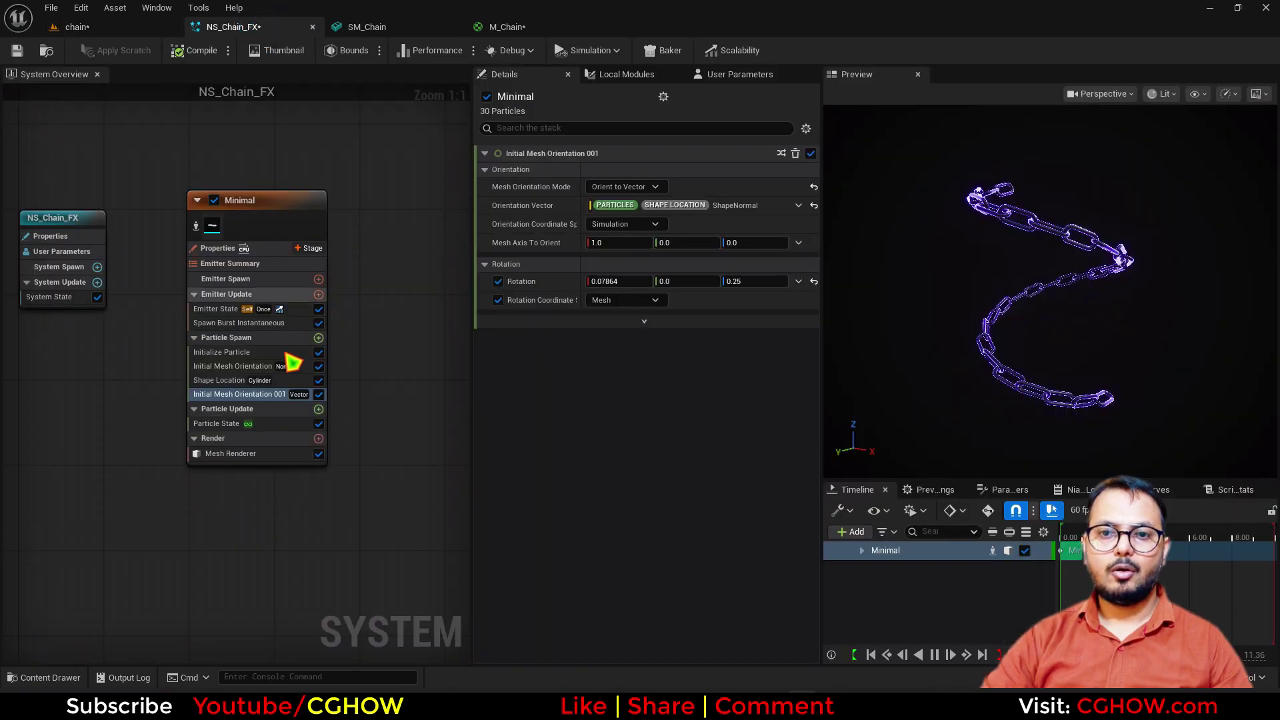
left_click(220, 379)
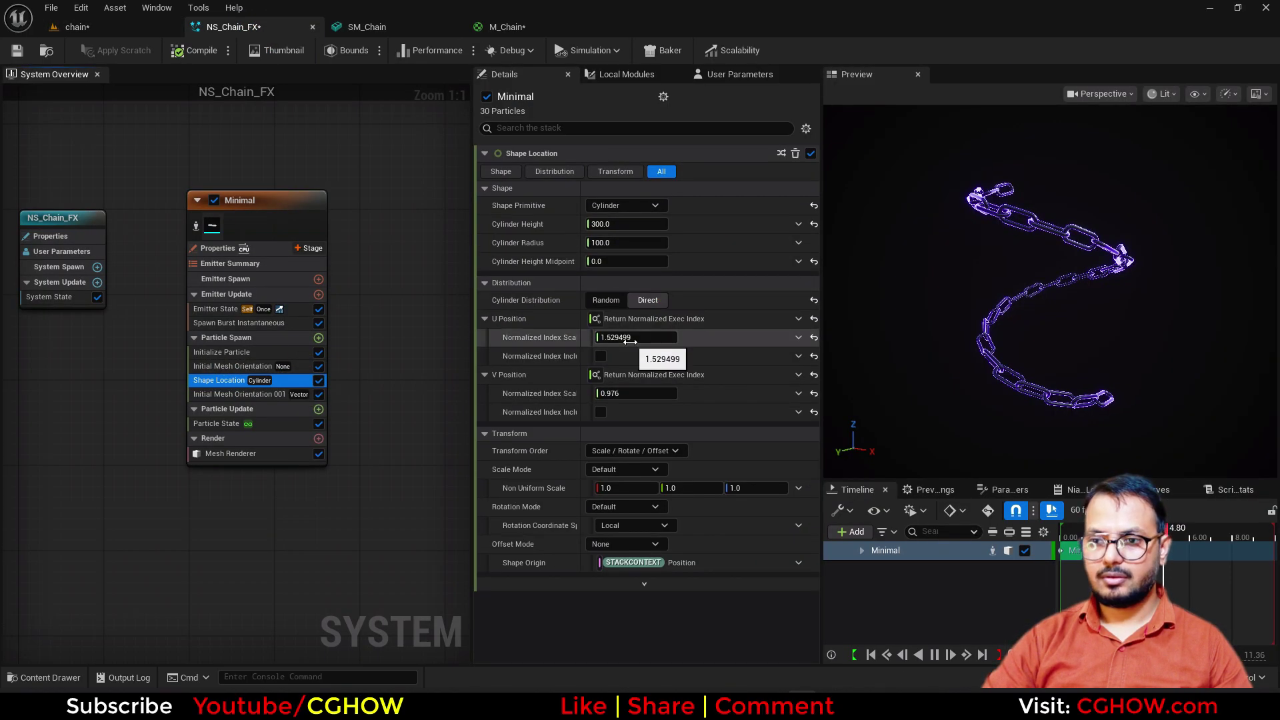
left_click(705, 339)
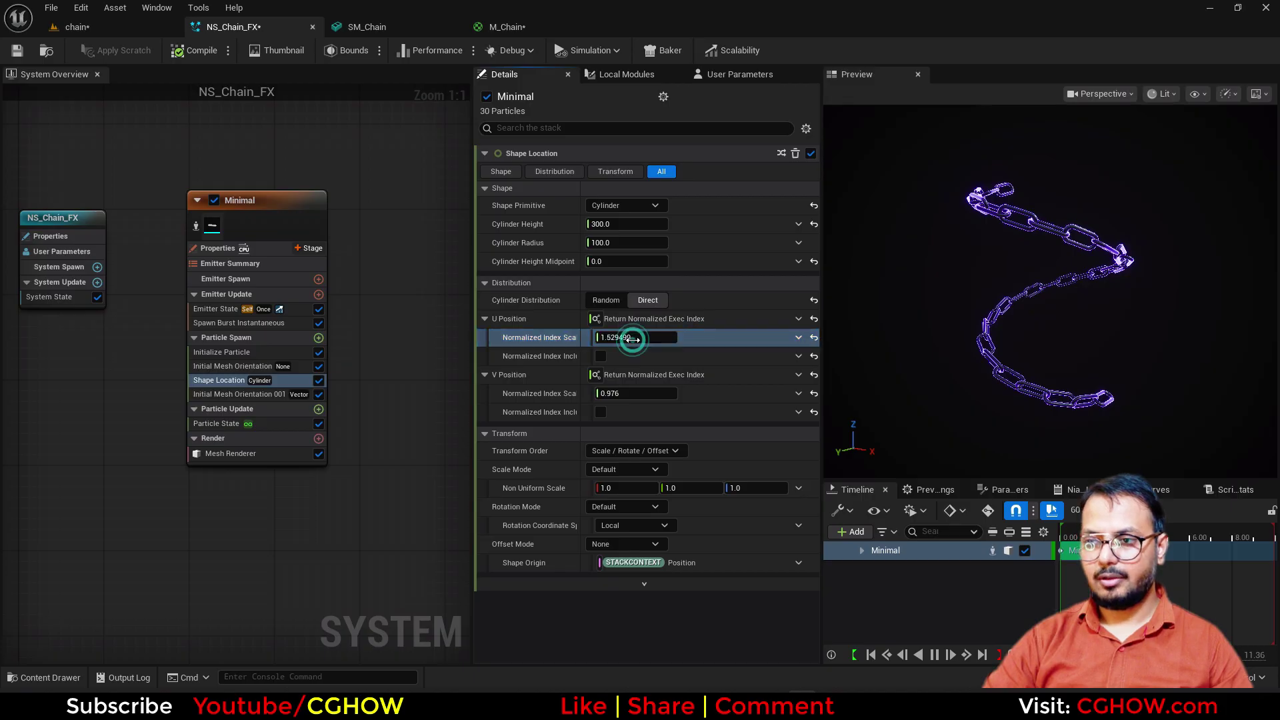
left_click_drag(632, 339, 686, 339)
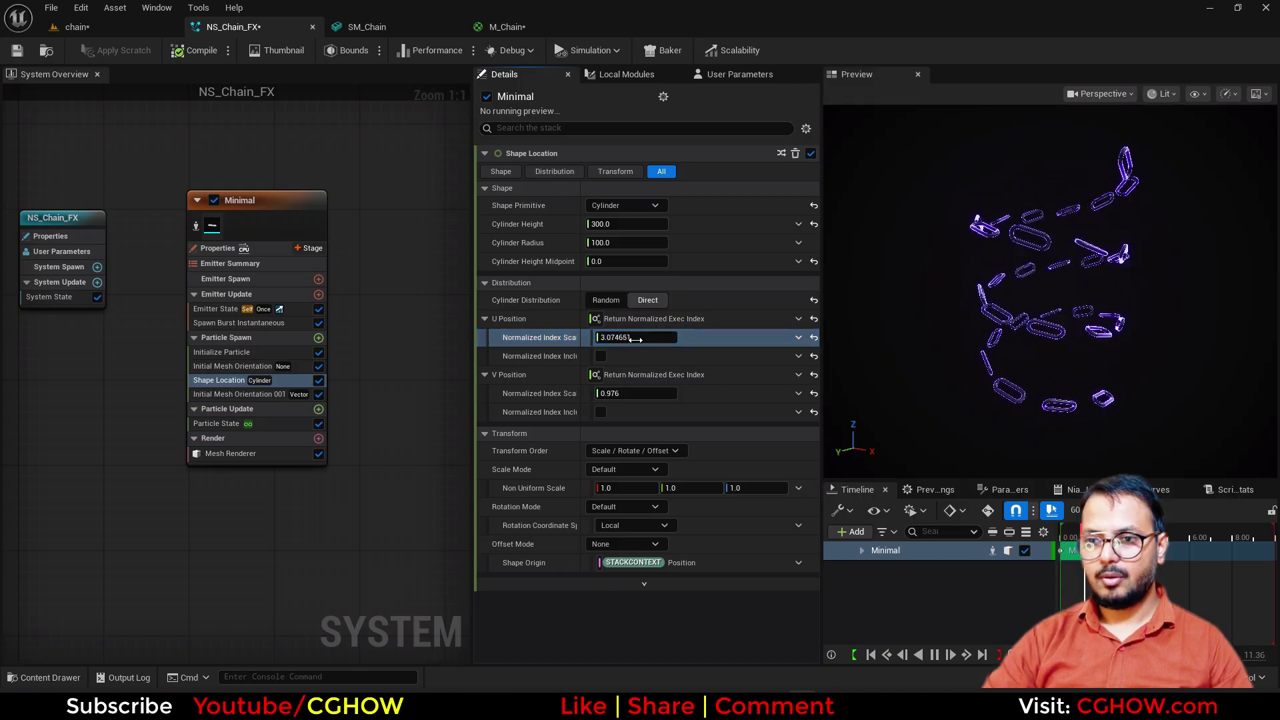
Step: Try Spawn Counts of 50 and 60 in Spawn Burst Instantaneous and settle on 65
left_click(266, 322)
left_click(606, 172)
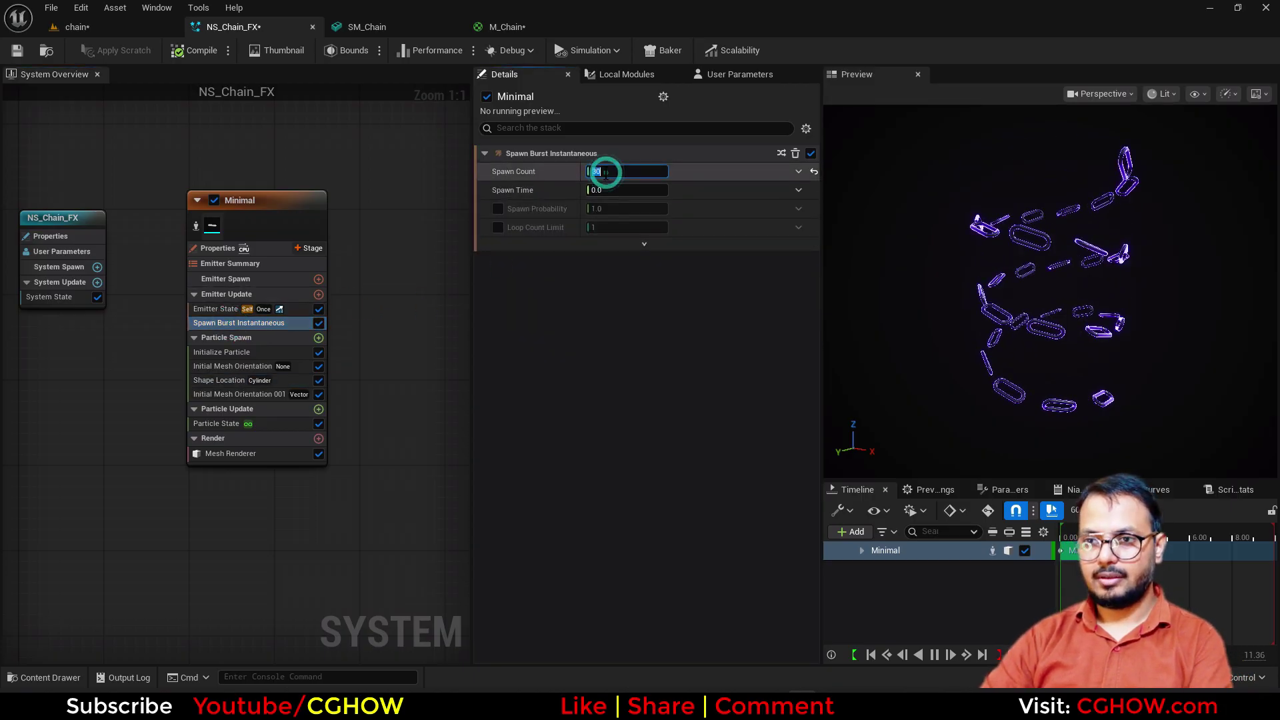
type("50")
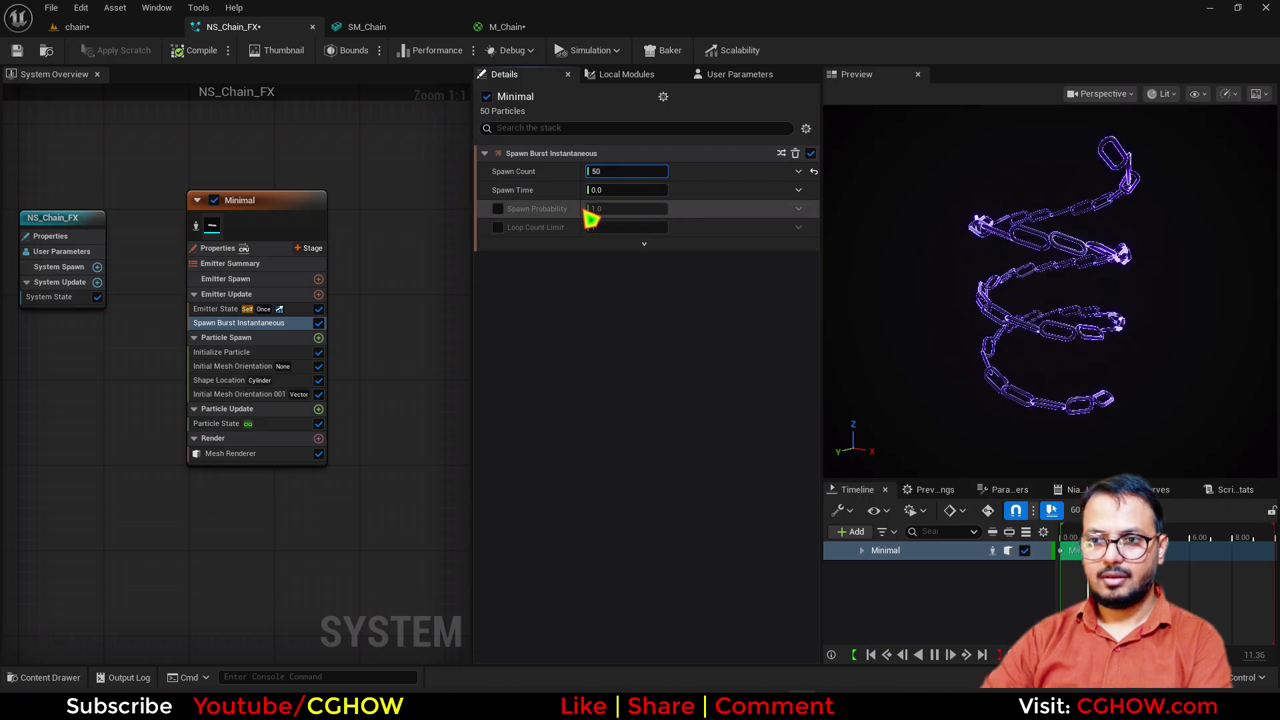
type("60")
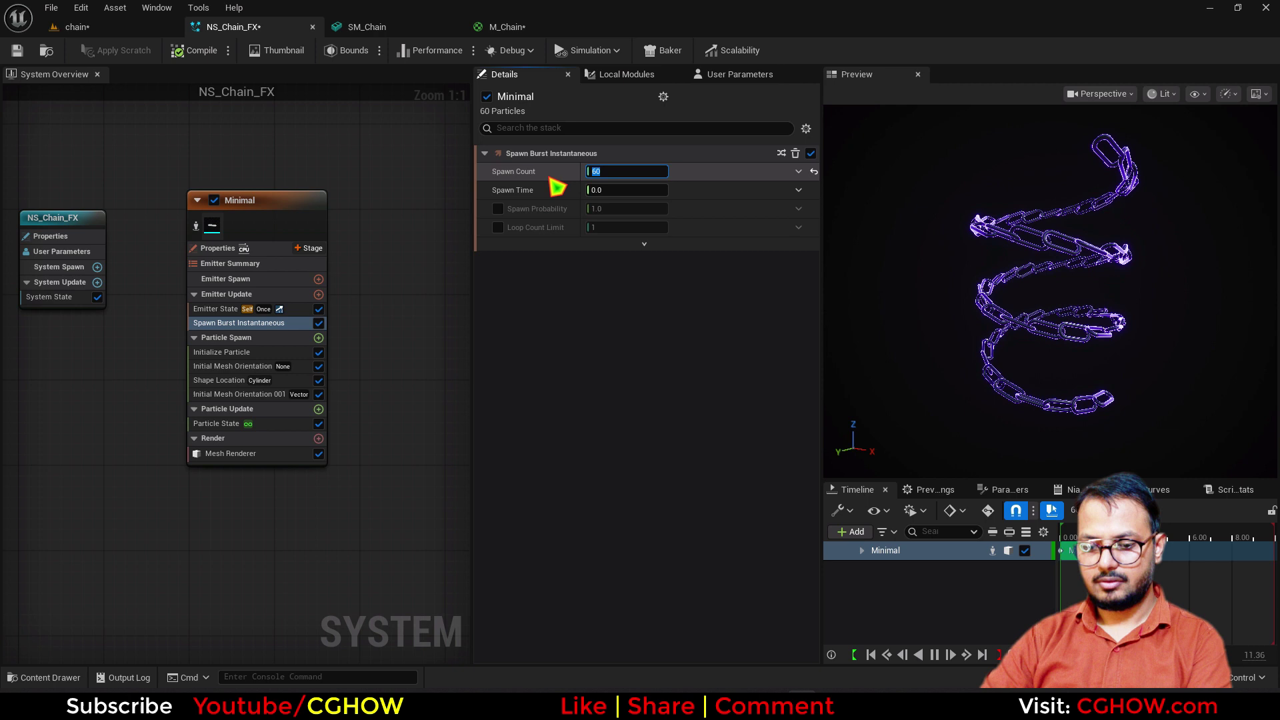
type("65")
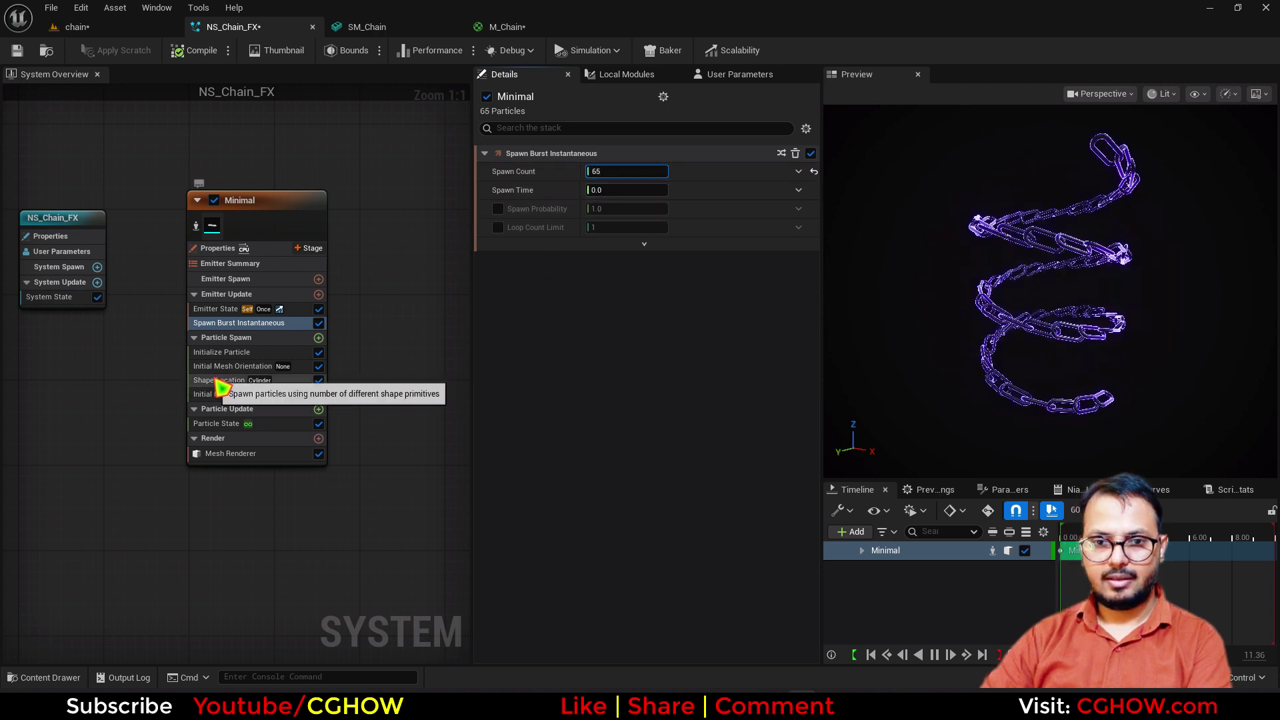
Step: Set the normalized index scale in the first Initial Mesh Orientation's X rotation to 65 and check the chain in the level
left_click(233, 366)
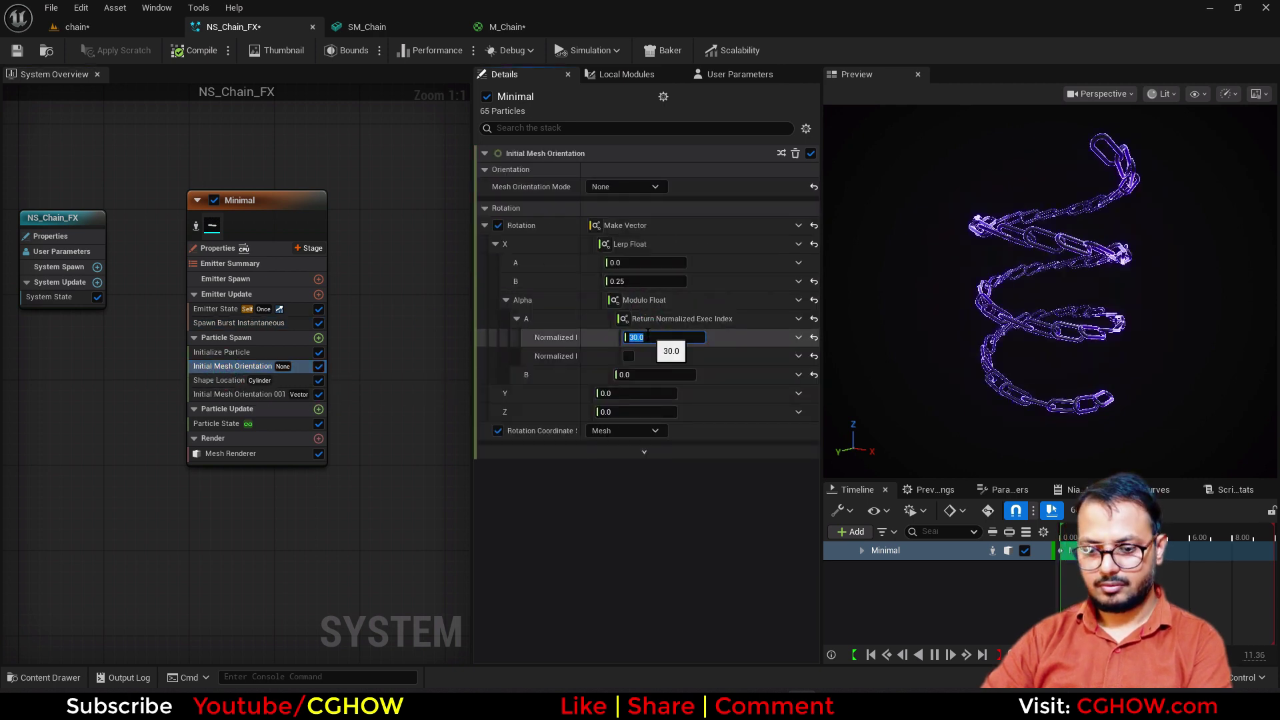
type("65")
key("Return")
left_click(159, 30)
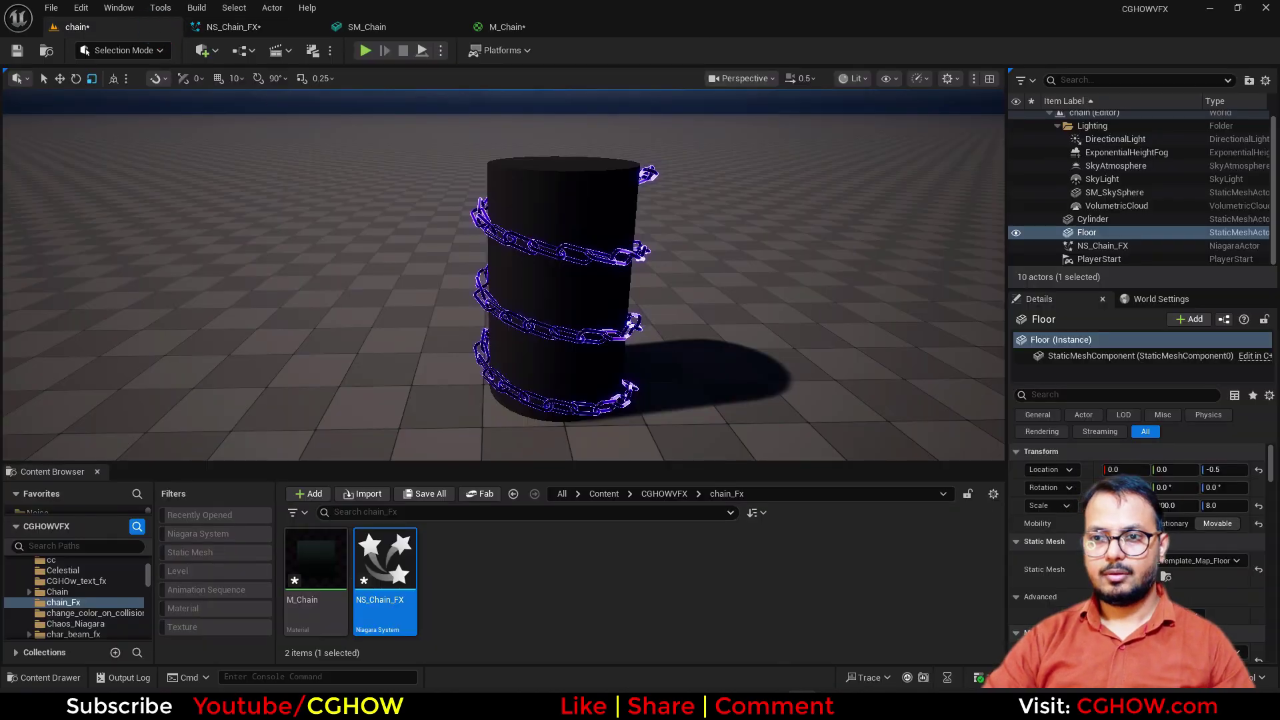
mouse_move(502, 275)
right_mouse_down()
mouse_move(475, 274)
mouse_move(520, 274)
mouse_move(501, 274)
right_mouse_up()
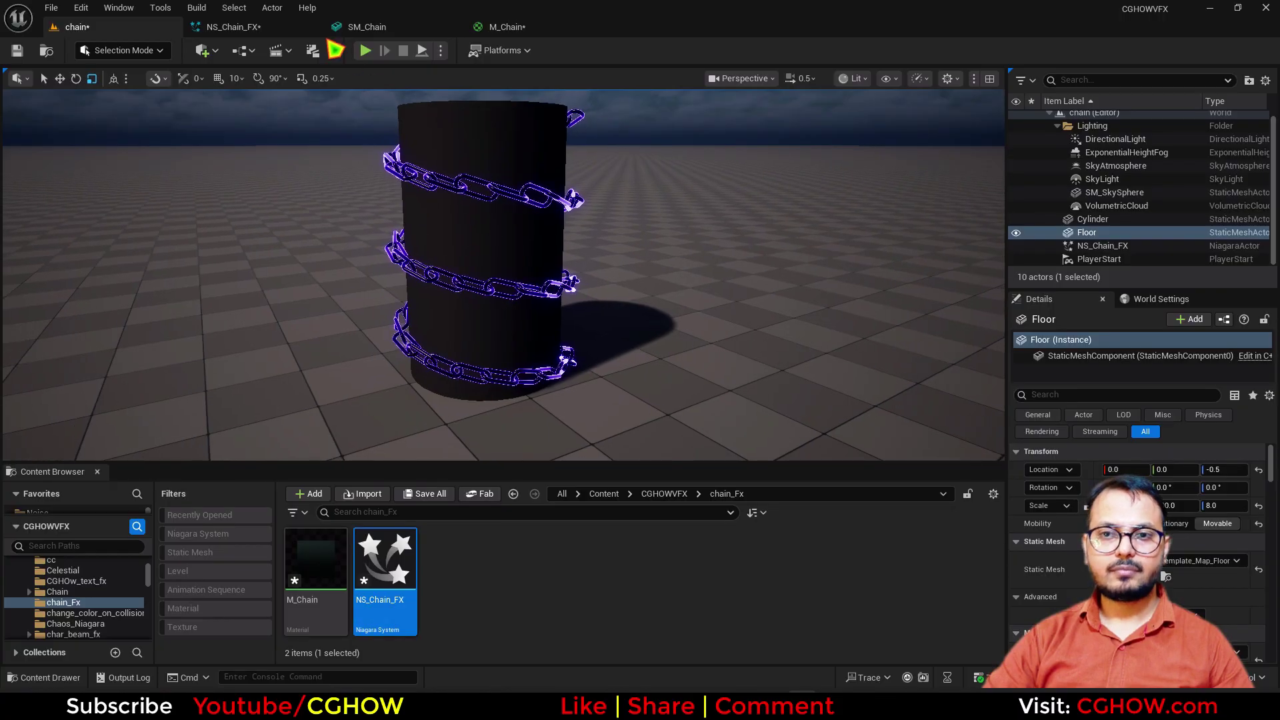
Step: Duplicate the Minimal emitter in NS_Chain_FX and replace the copy's Mesh Renderer with a Sprite Renderer
left_click(265, 36)
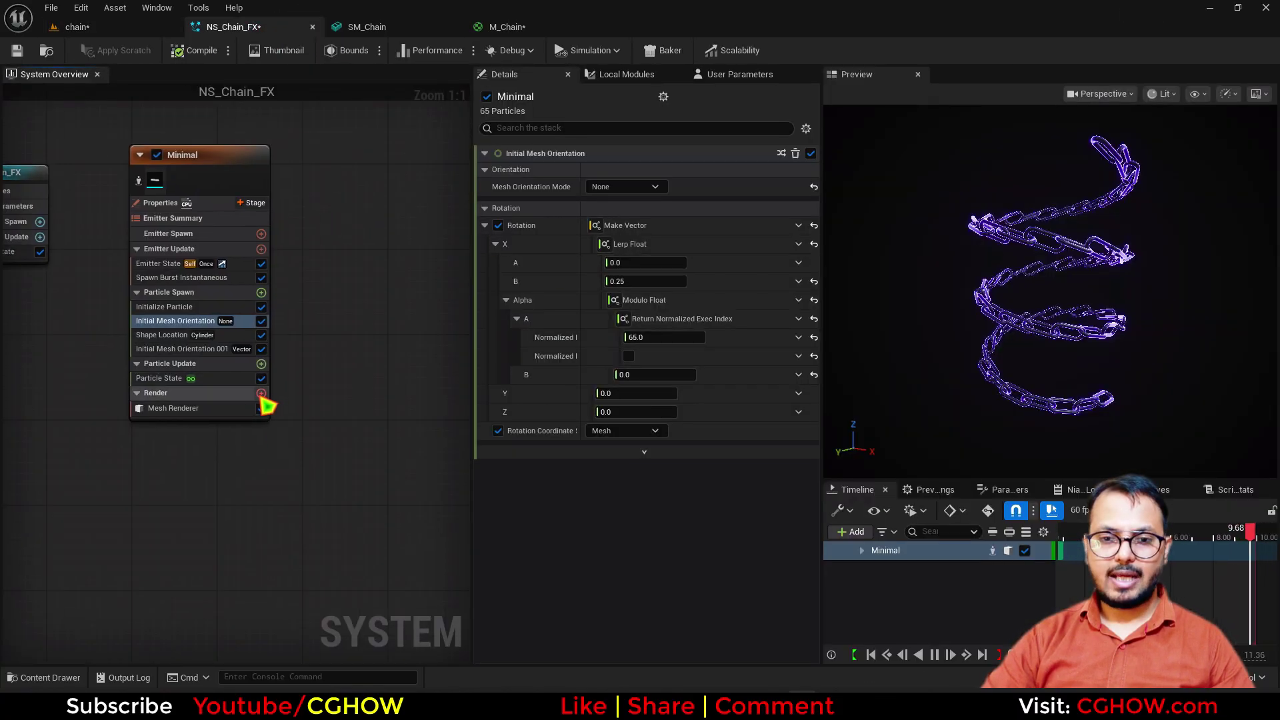
left_click(260, 393)
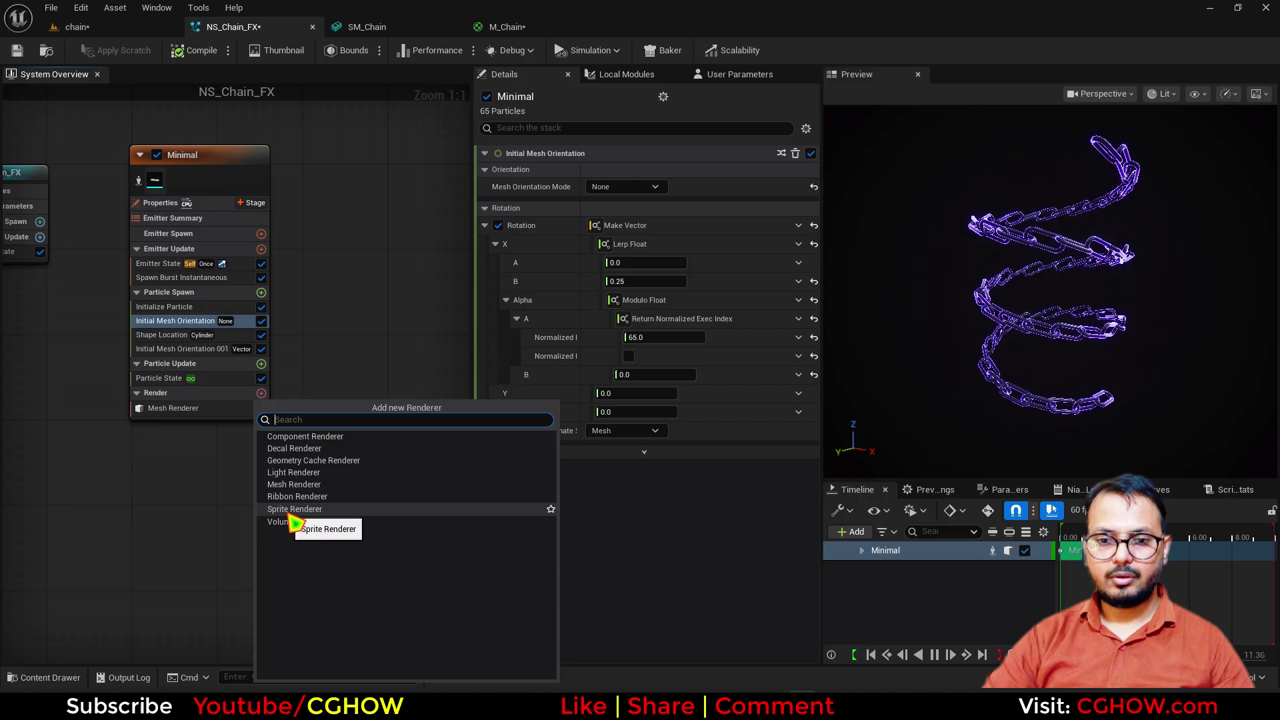
left_click(351, 243)
left_click(238, 175)
key("ctrl+d")
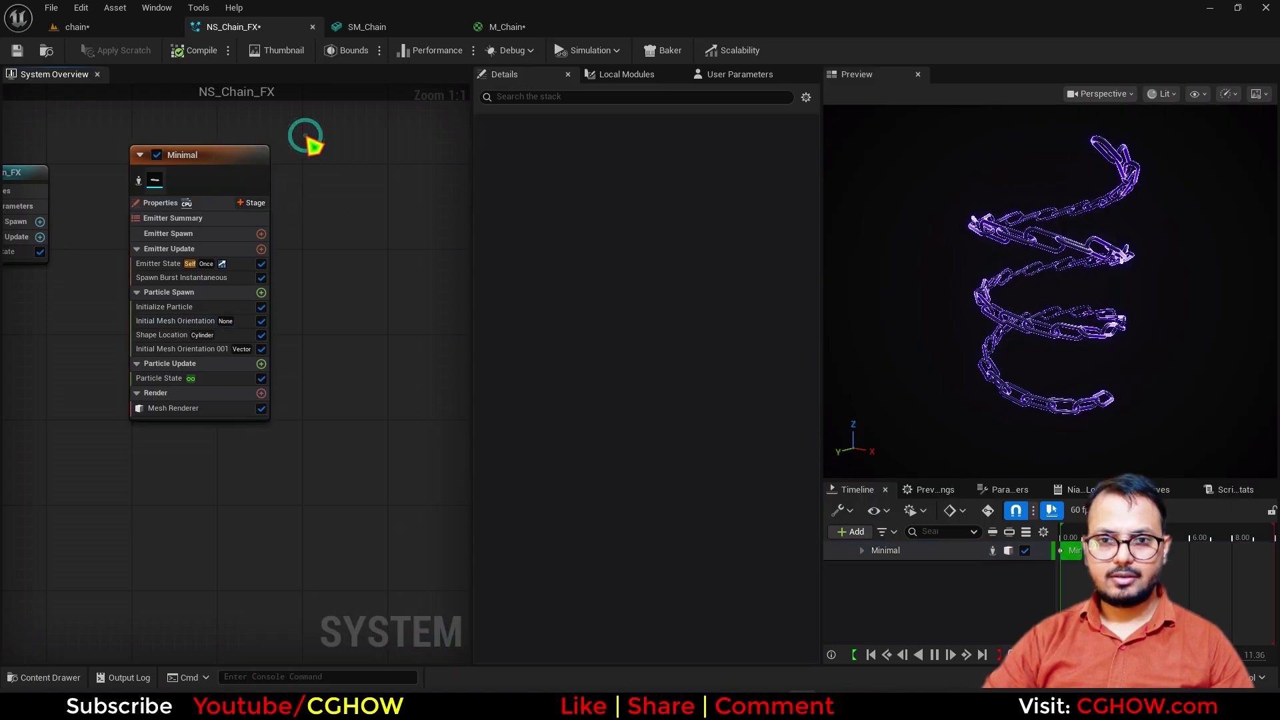
left_click(334, 408)
key("Delete")
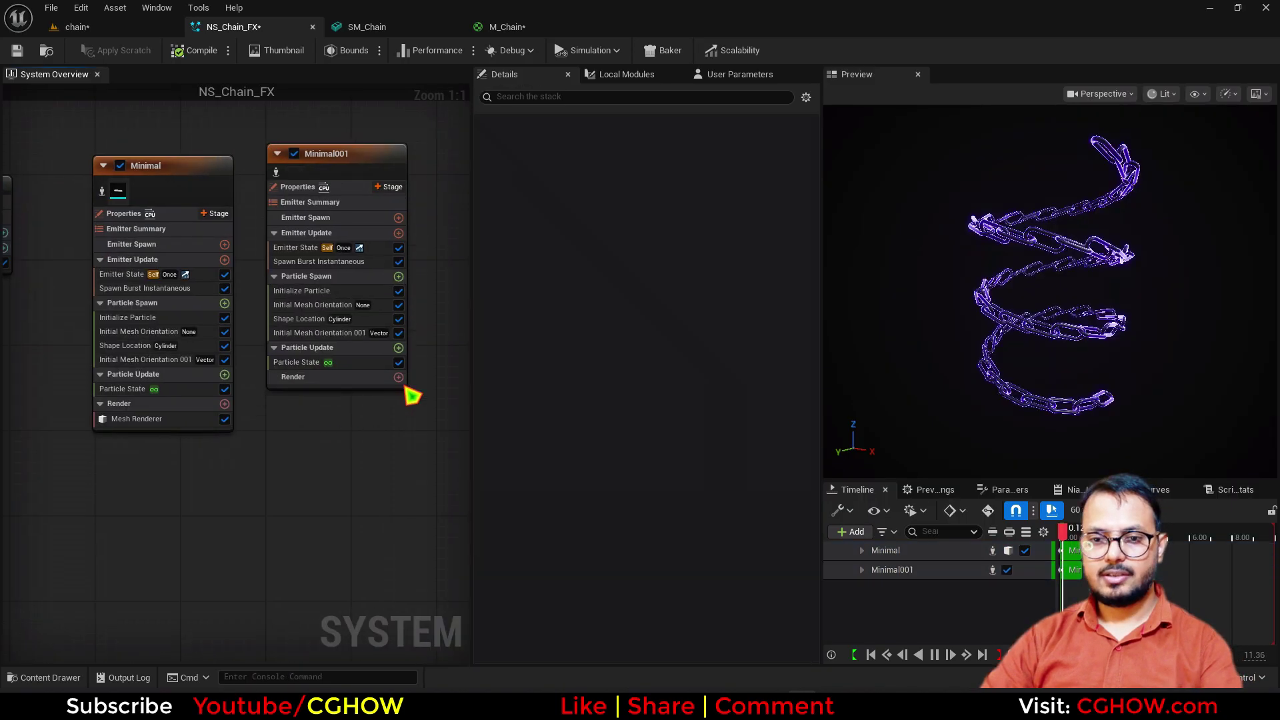
left_click(398, 376)
left_click(148, 493)
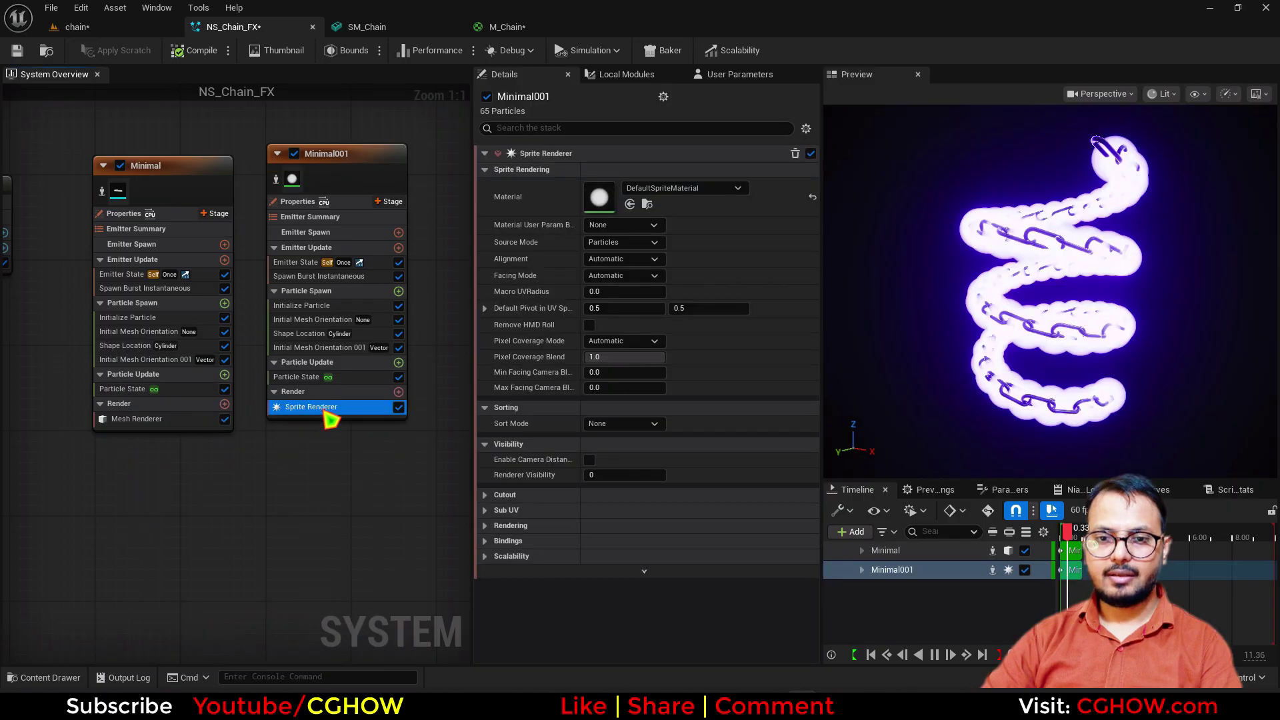
left_click(638, 190)
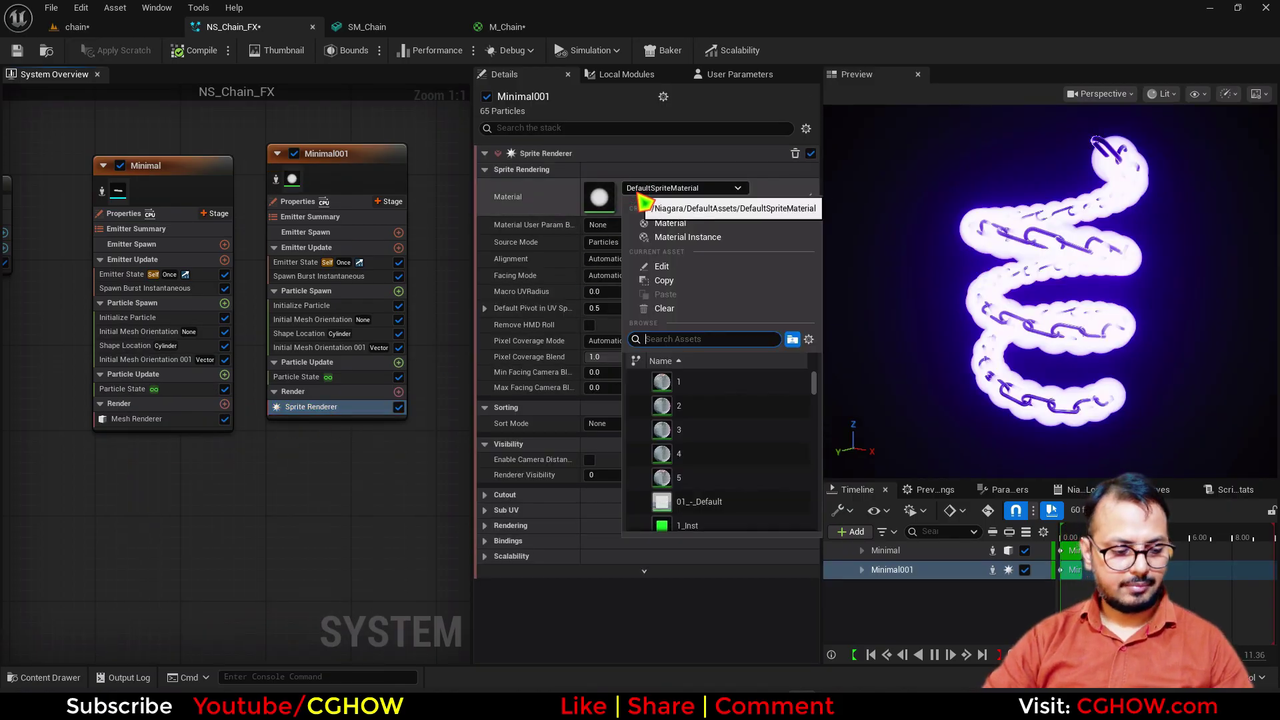
type("fla")
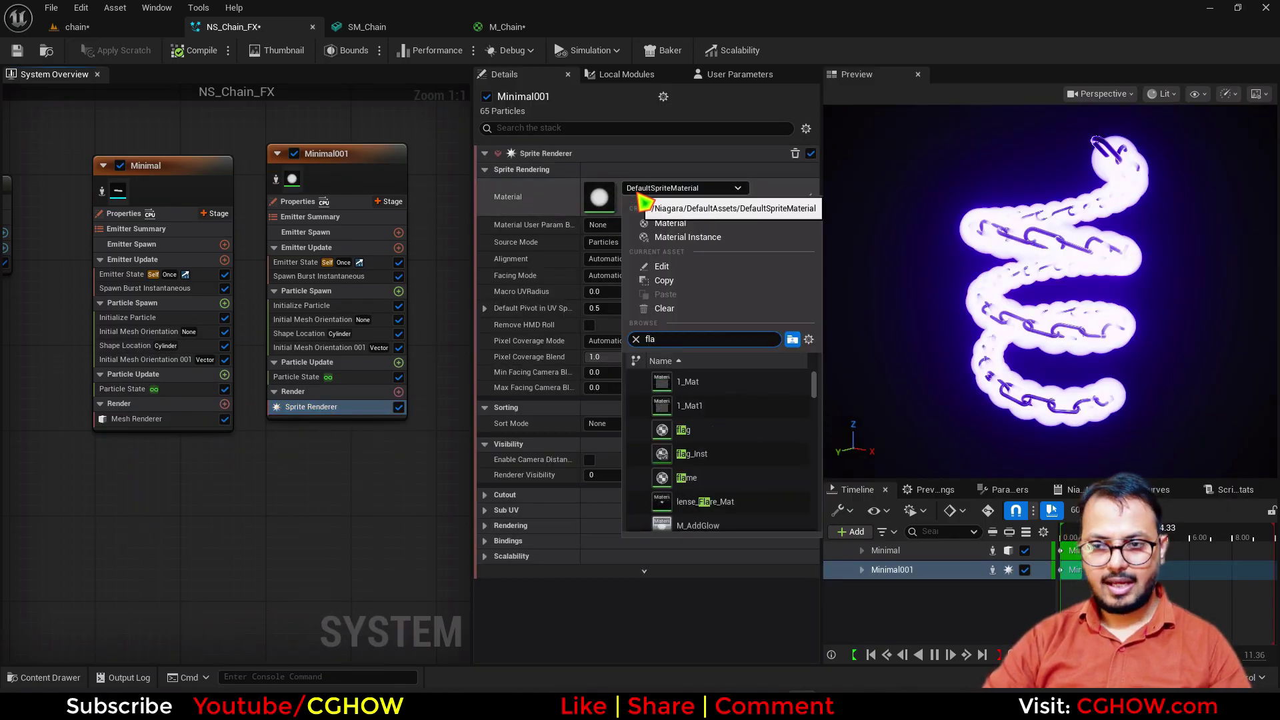
type("s")
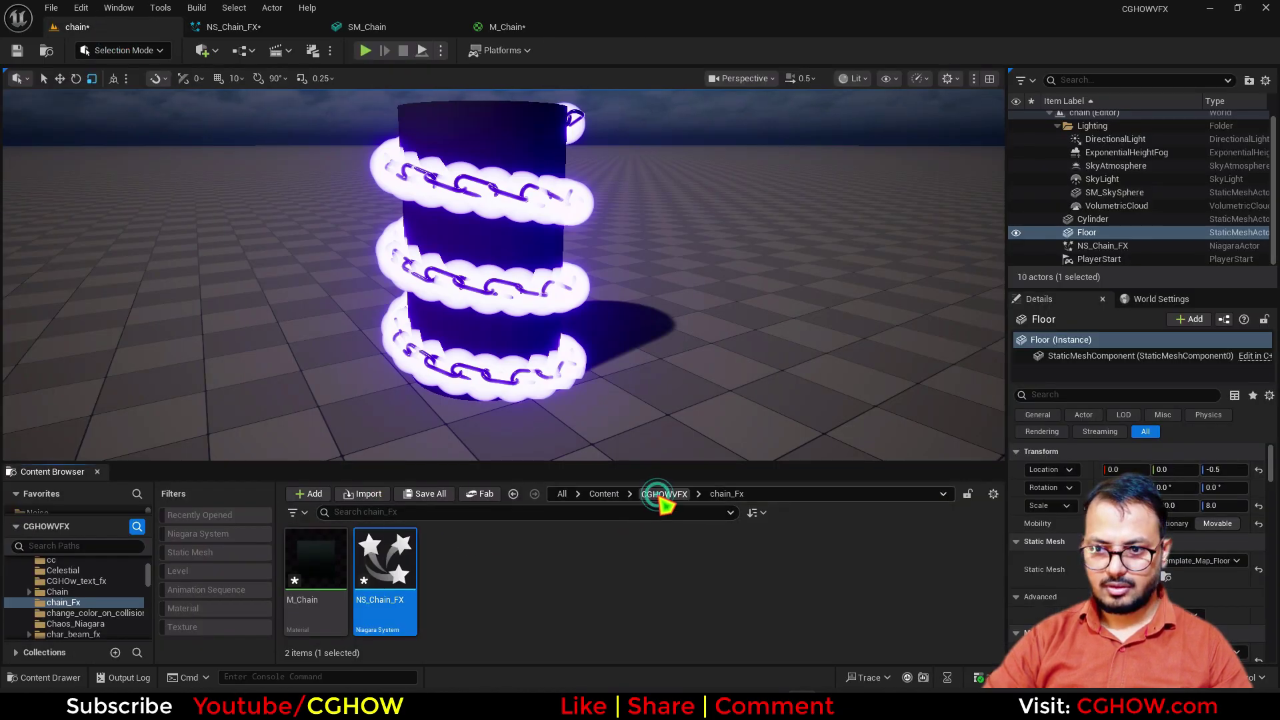
Step: Search the CGHOWVFX folder's materials for "flash" and open the m_Flash material with the radiating streaks
left_click(663, 494)
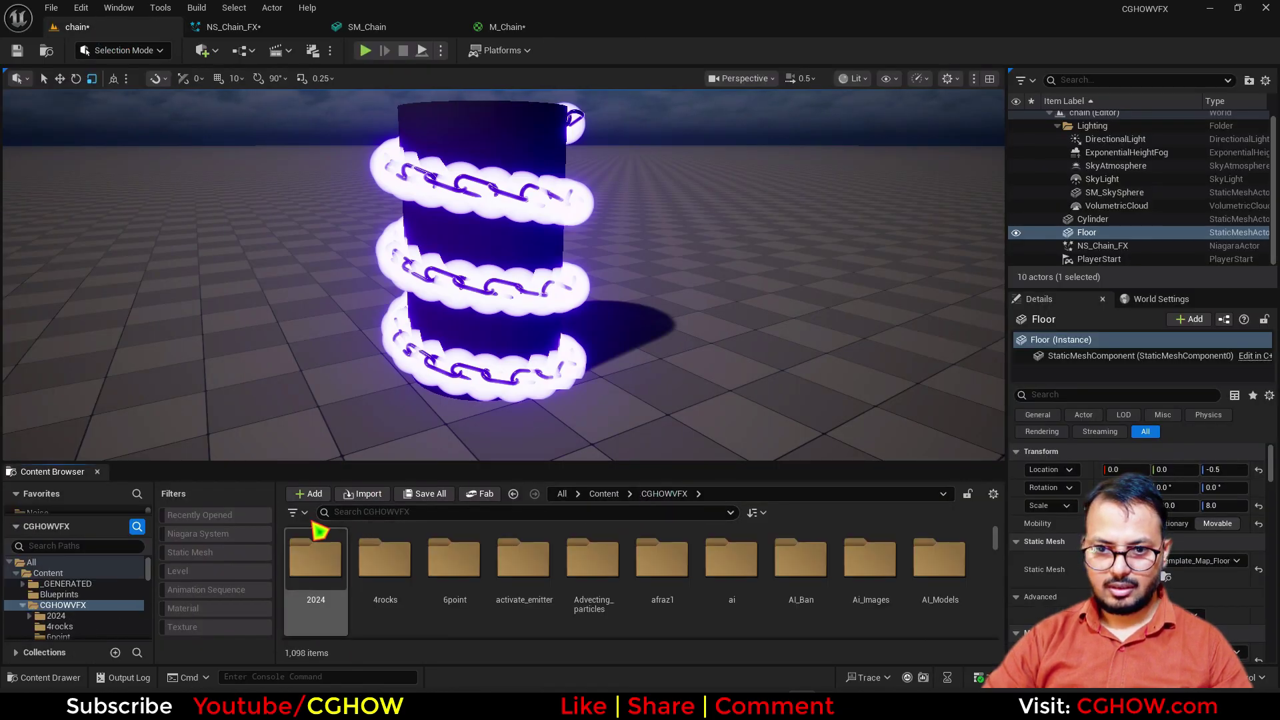
left_click(210, 608)
left_click(404, 513)
type("flash")
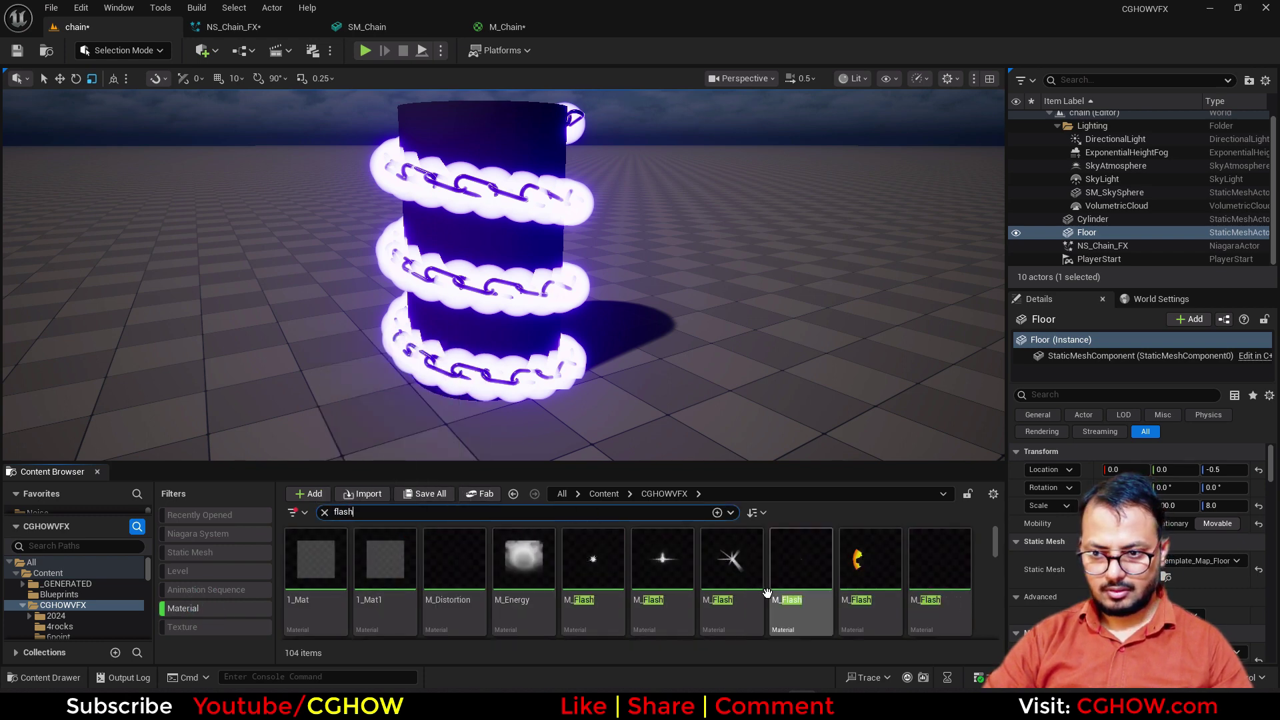
scroll(768, 592, "down", 2)
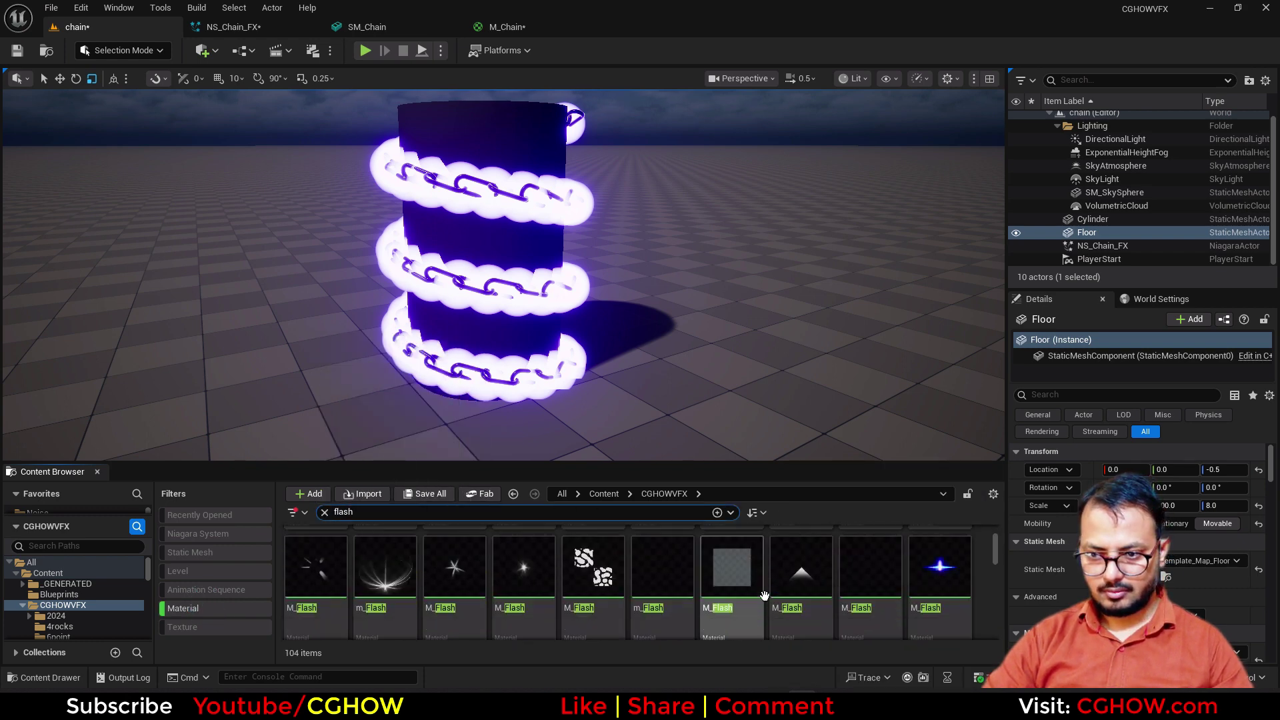
scroll(537, 573, "up", 2)
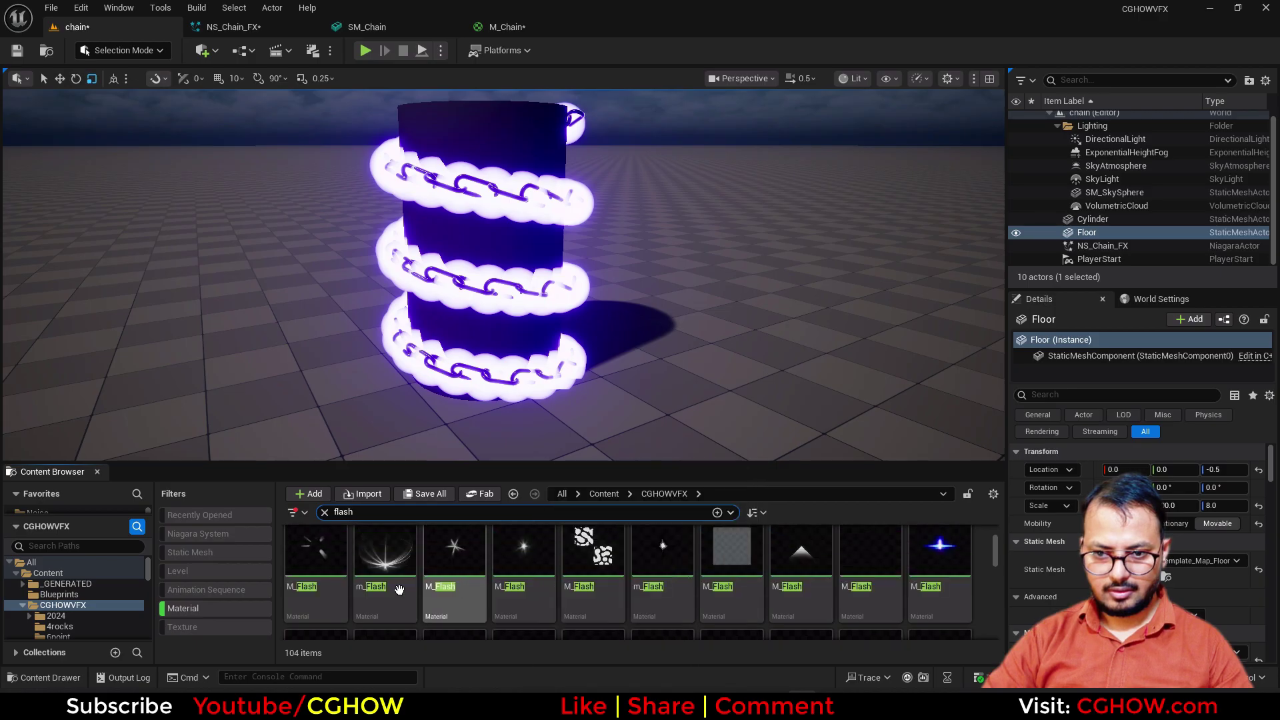
left_click(385, 560)
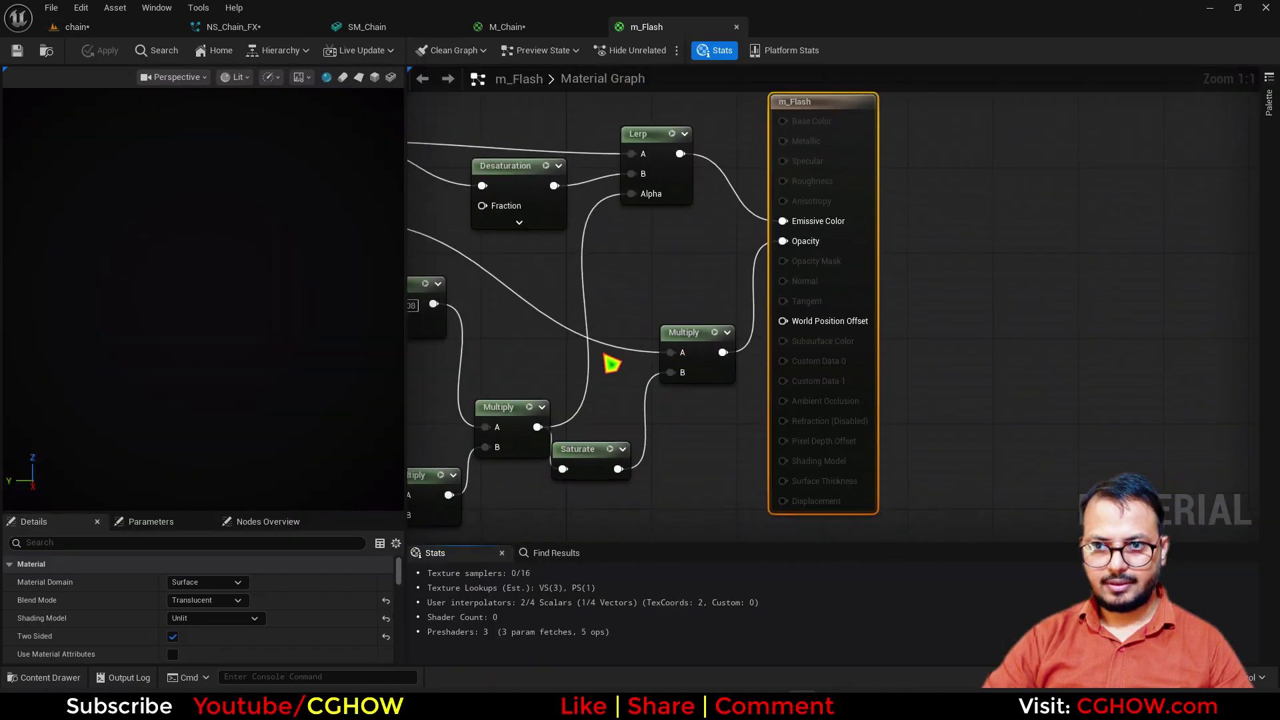
Step: Examine m_Flash's preview and its node graph, including the Noise and RadialGradientExponential nodes
scroll(612, 366, "down", 3)
right_click_drag(611, 366, 1143, 326)
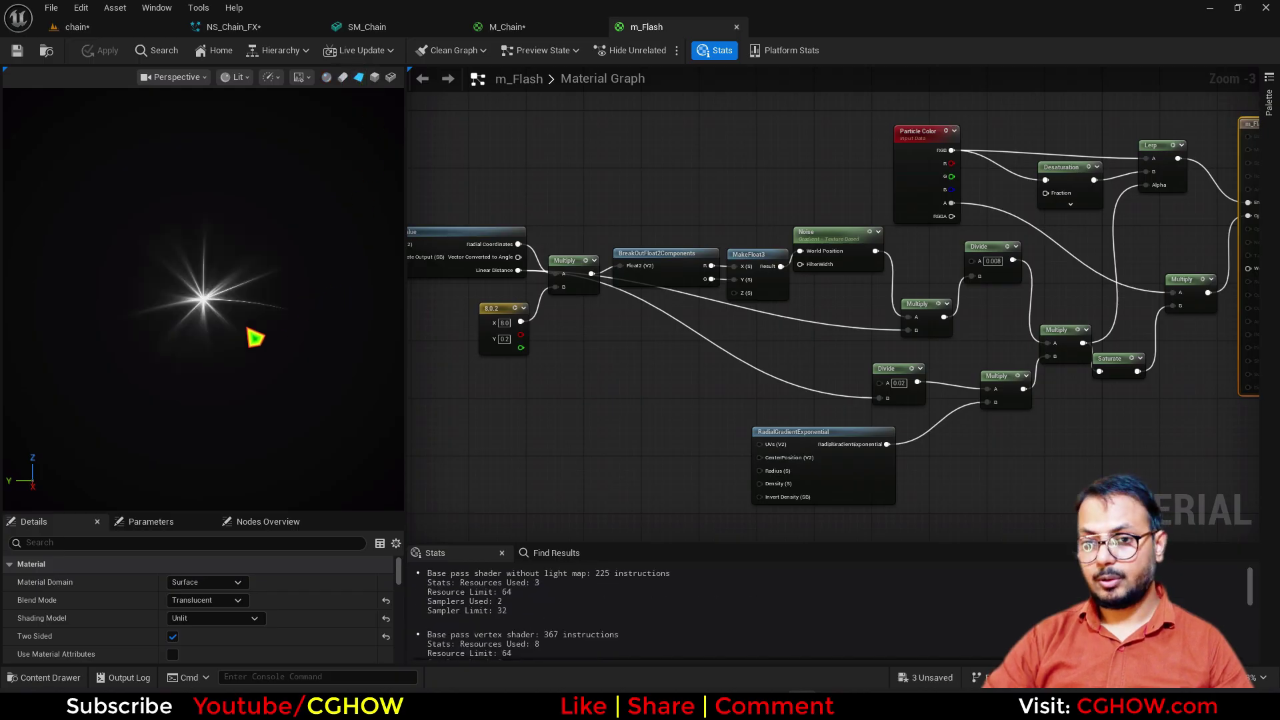
right_click_drag(248, 328, 287, 328)
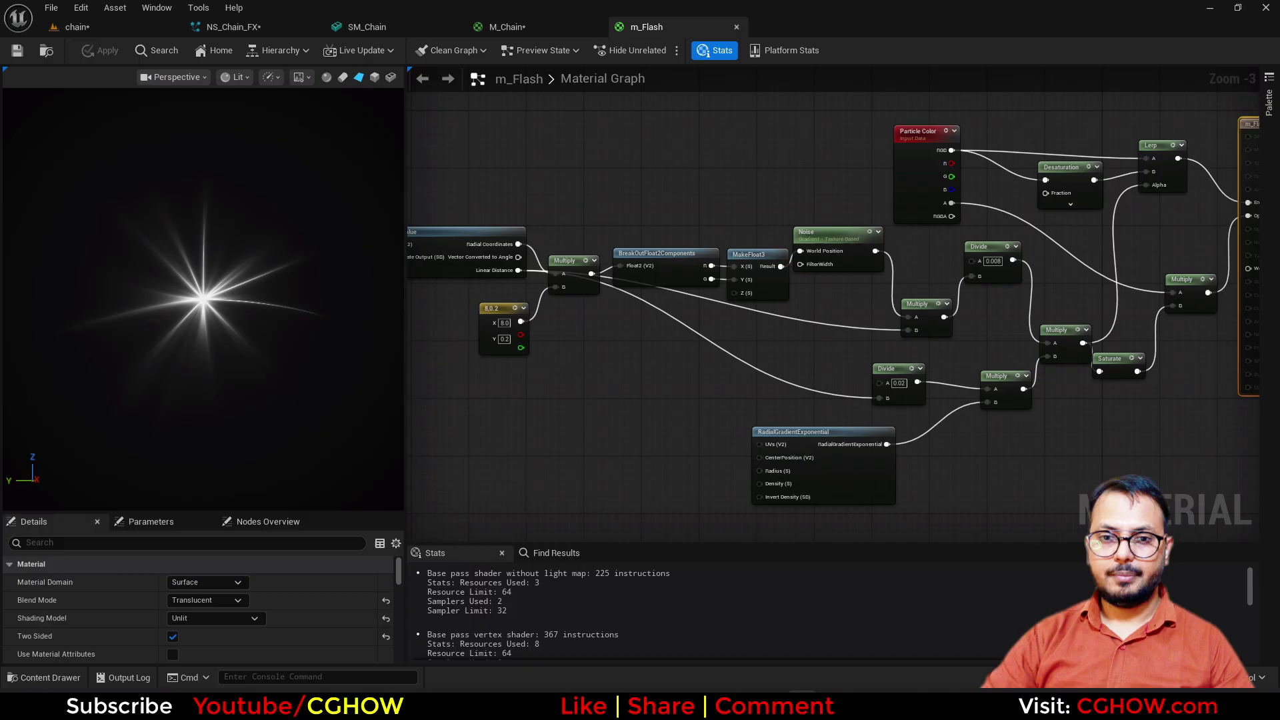
right_click_drag(908, 397, 744, 417)
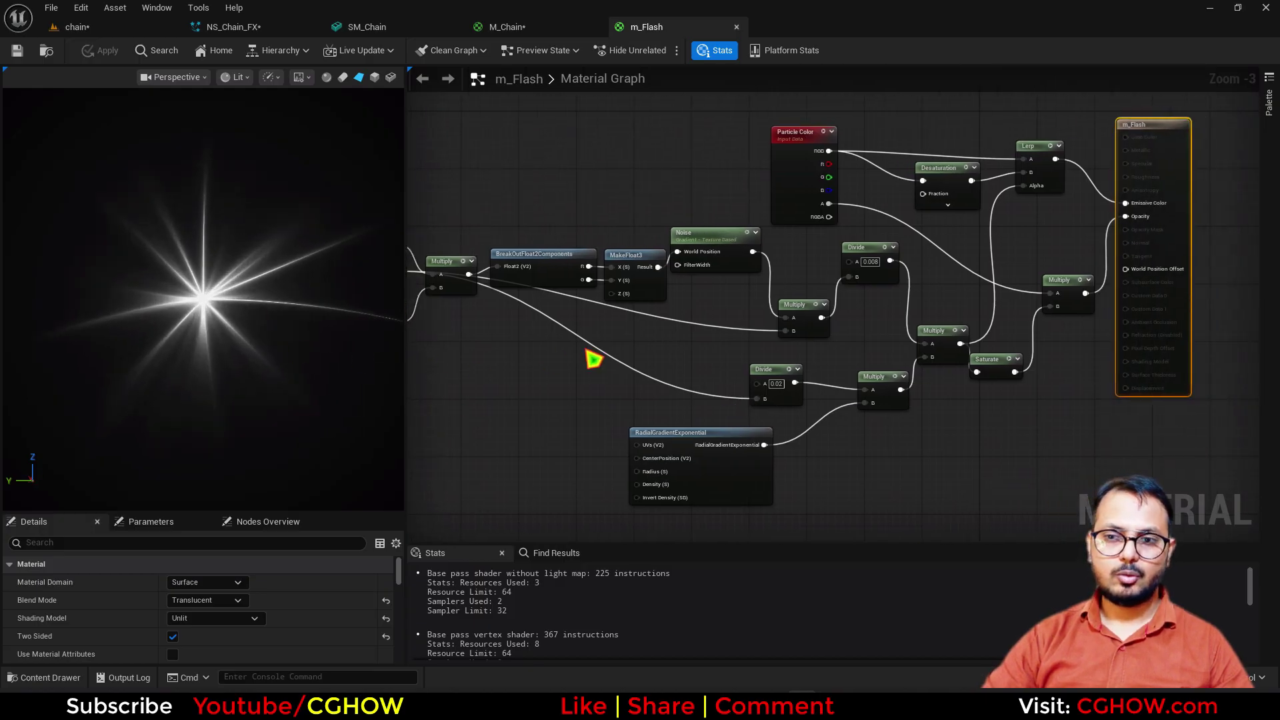
right_click_drag(591, 358, 755, 285)
scroll(791, 278, "up", 1)
left_click(835, 265)
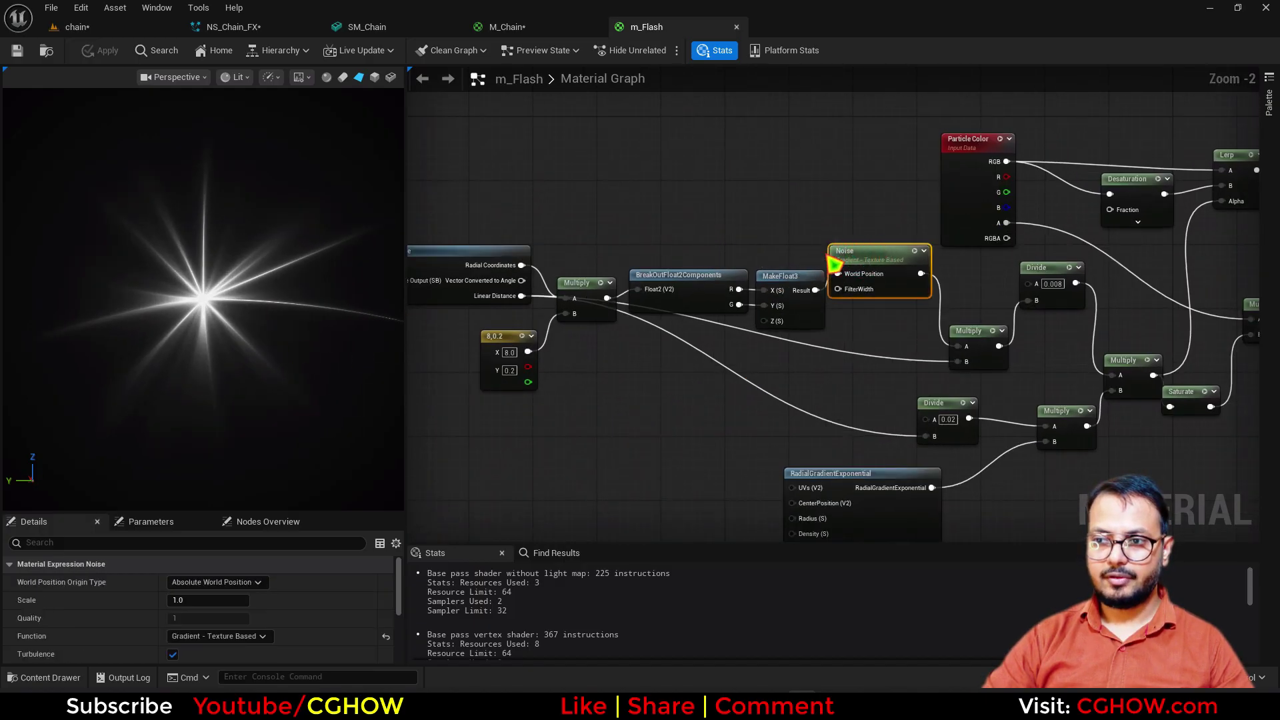
right_click_drag(784, 454, 853, 479)
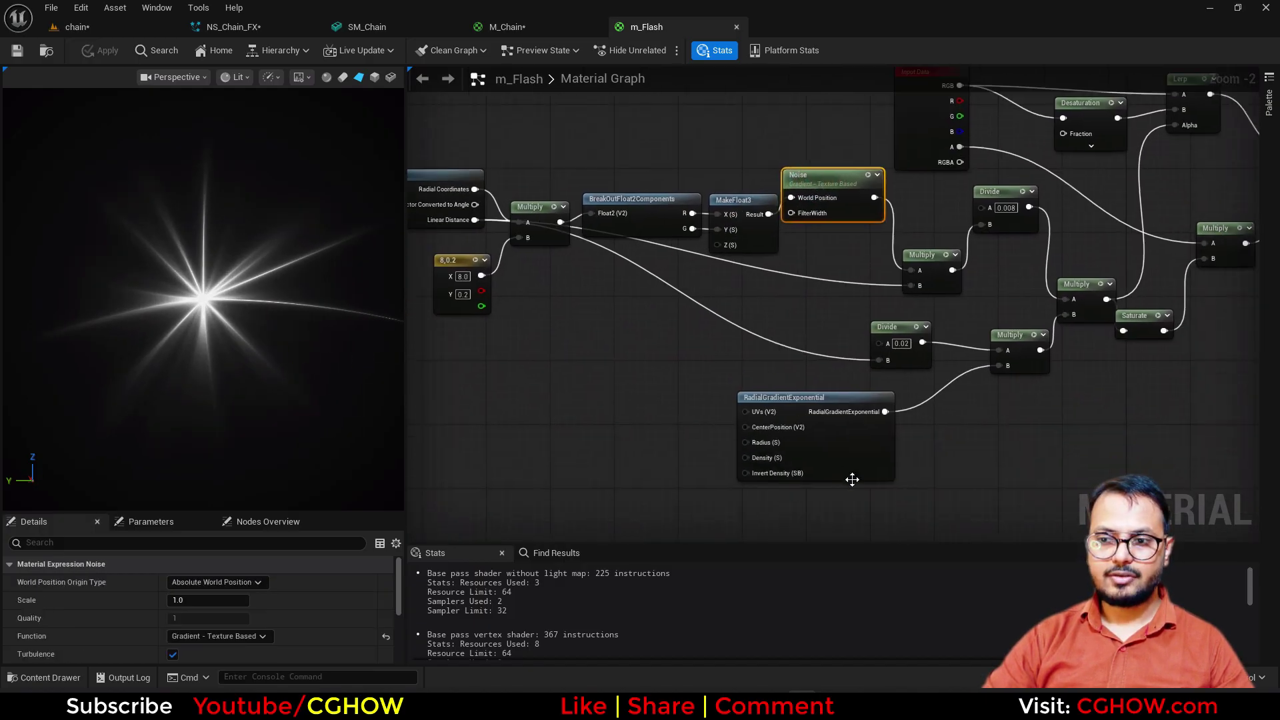
Step: Locate m_Flash in the project's content and assign it as the material of Minimal001's Sprite Renderer
left_click(50, 52)
left_click(239, 27)
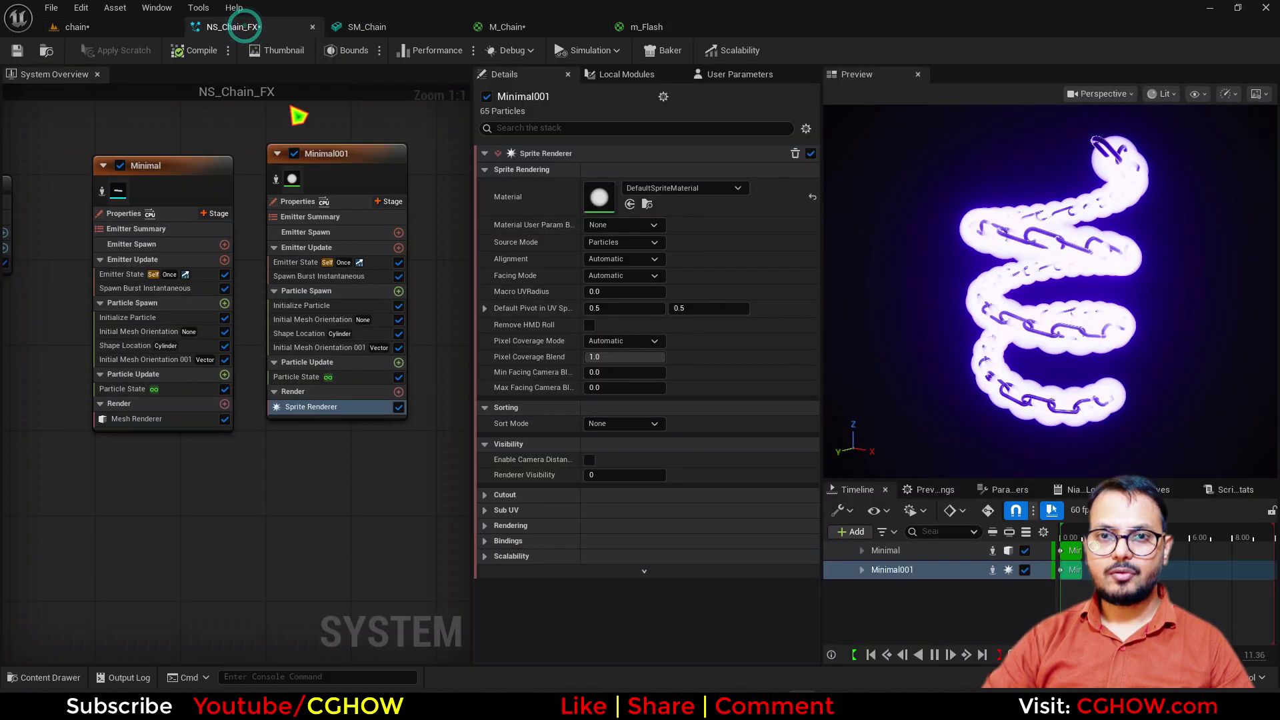
left_click(629, 204)
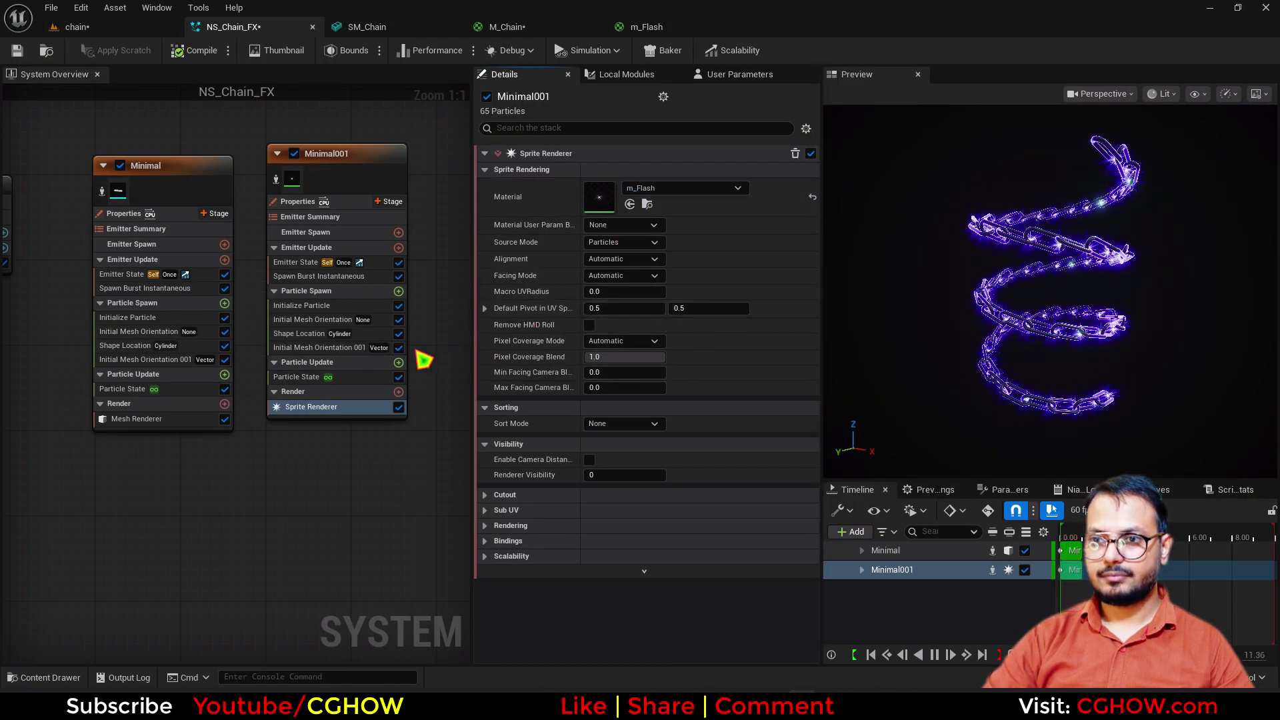
Step: Recheck the gradient and multiply nodes in the m_Flash graph and return to NS_Chain_FX
left_click(656, 27)
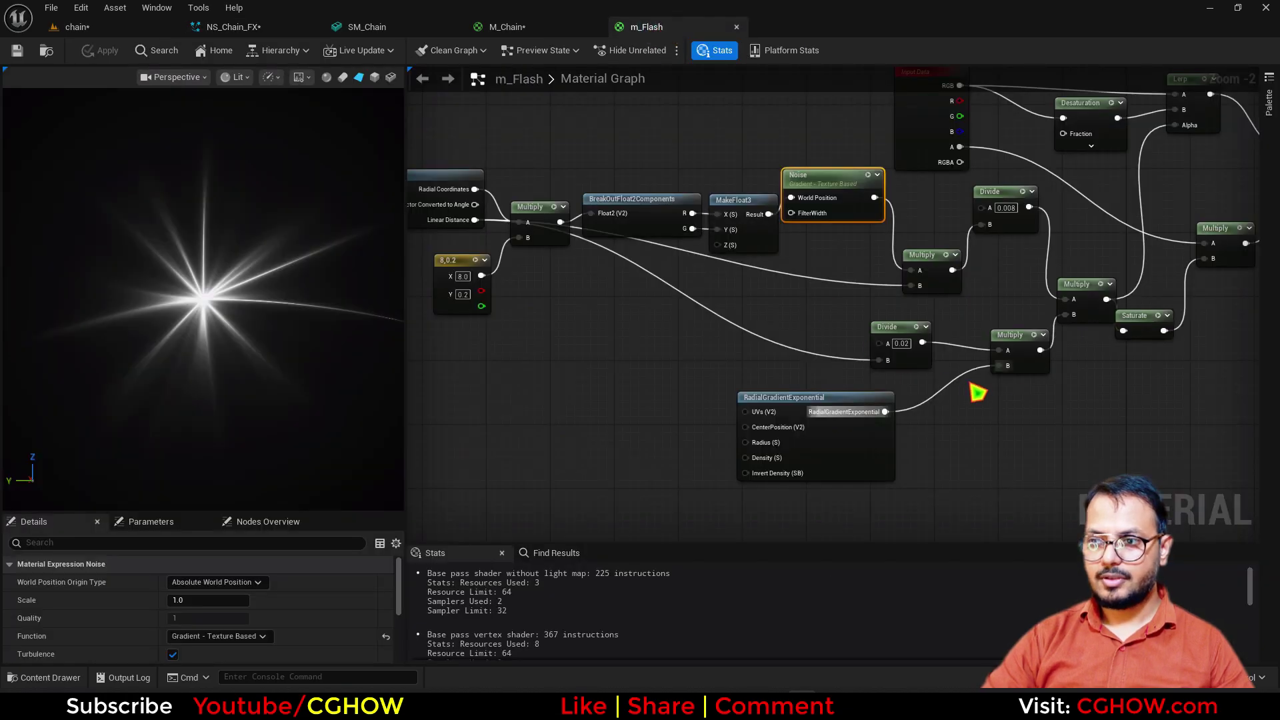
right_click_drag(977, 394, 1027, 460)
left_click(252, 26)
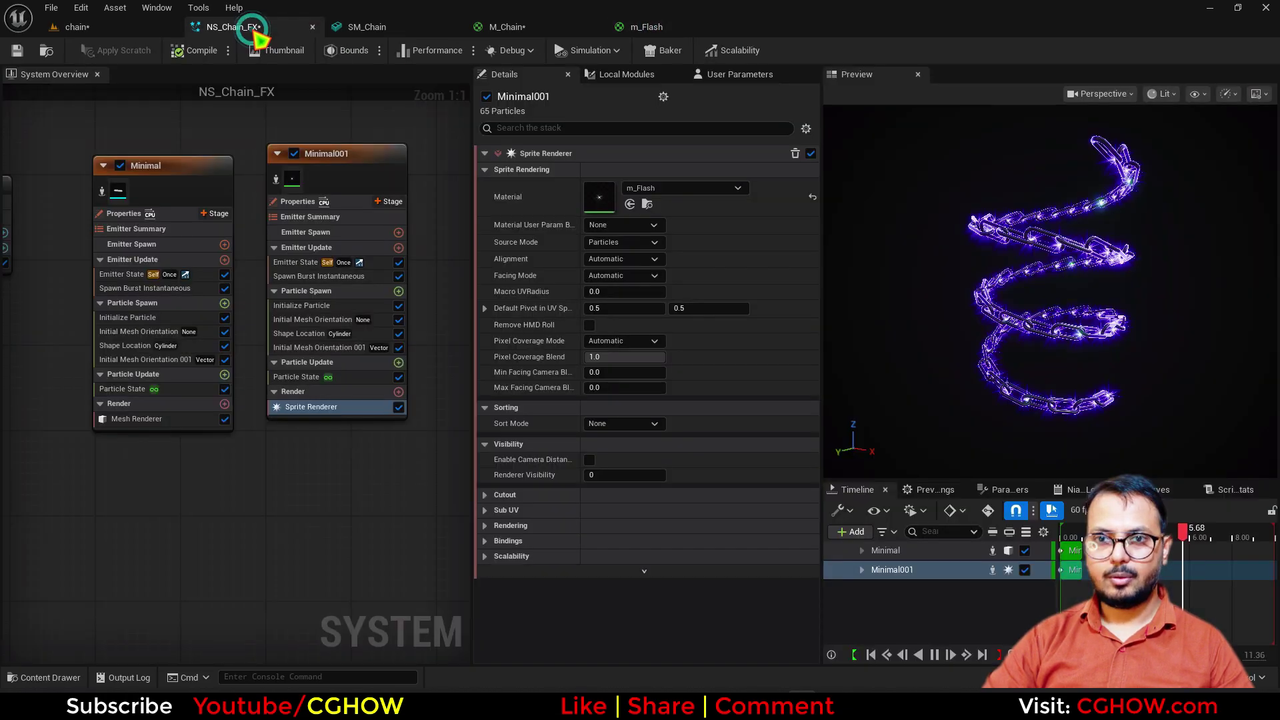
Step: In Minimal001's Initialize Particle, set Sprite Size Mode to Random Uniform with a maximum of about 194.6
left_click(301, 305)
left_click(680, 432)
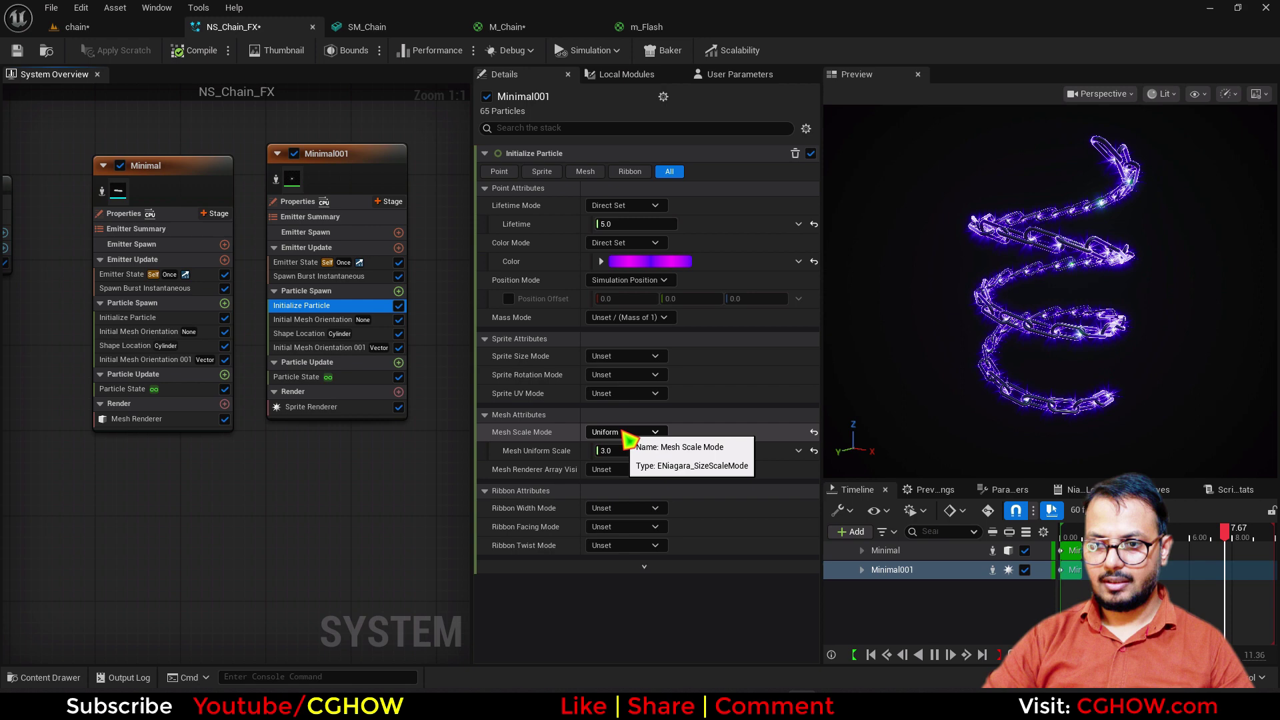
left_click(622, 360)
left_click(624, 356)
left_click(637, 402)
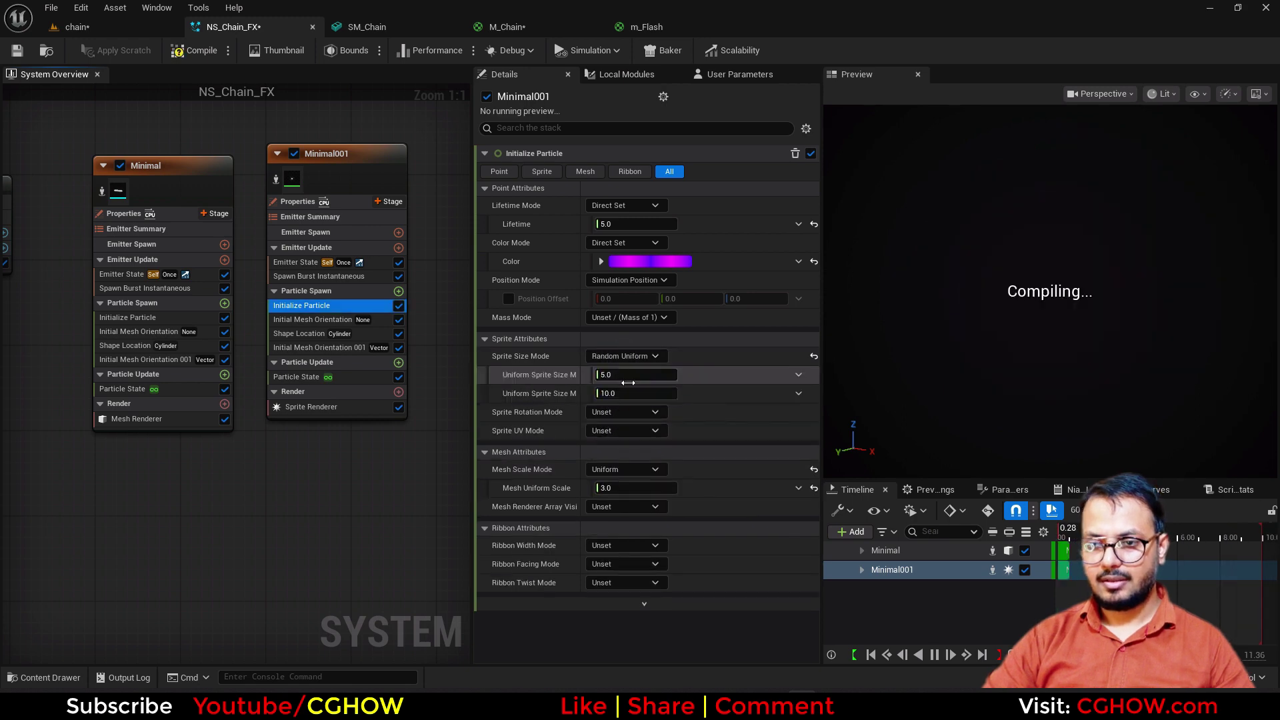
left_click_drag(628, 393, 677, 394)
Step: Lower the Value of Minimal001's purple particle color to 2
left_click(630, 261)
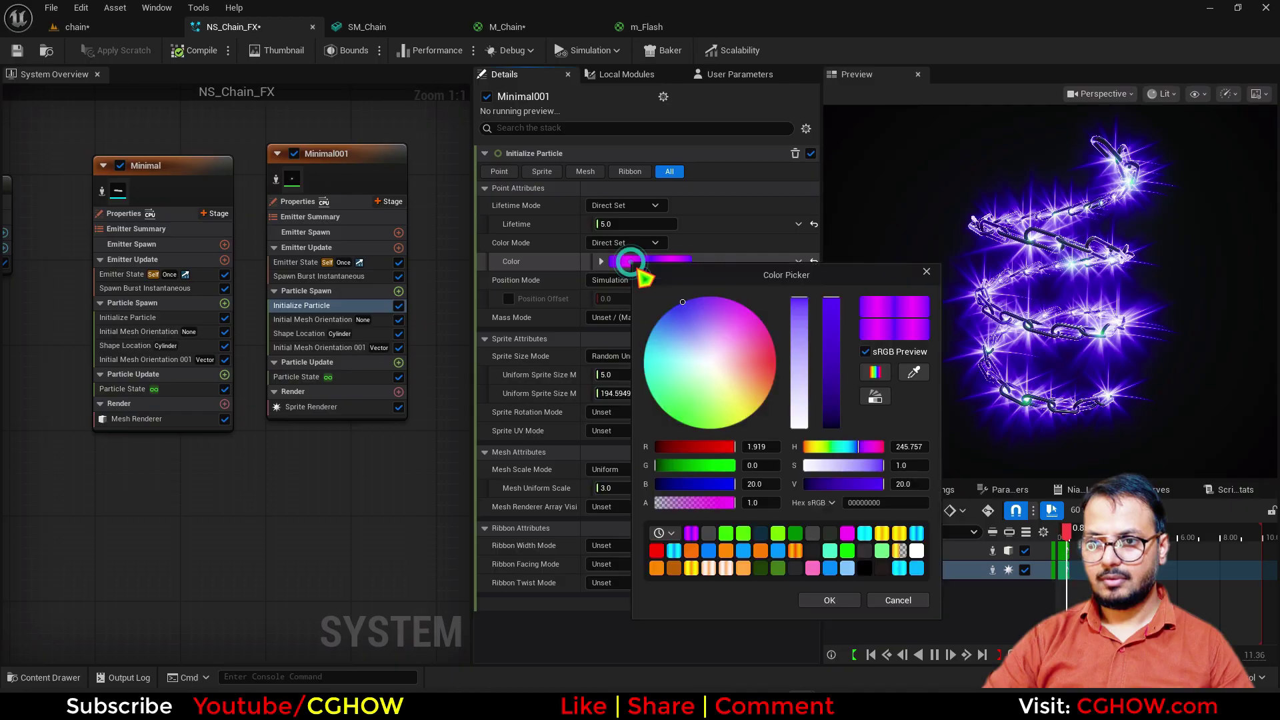
left_click(903, 490)
type("1")
key("Return")
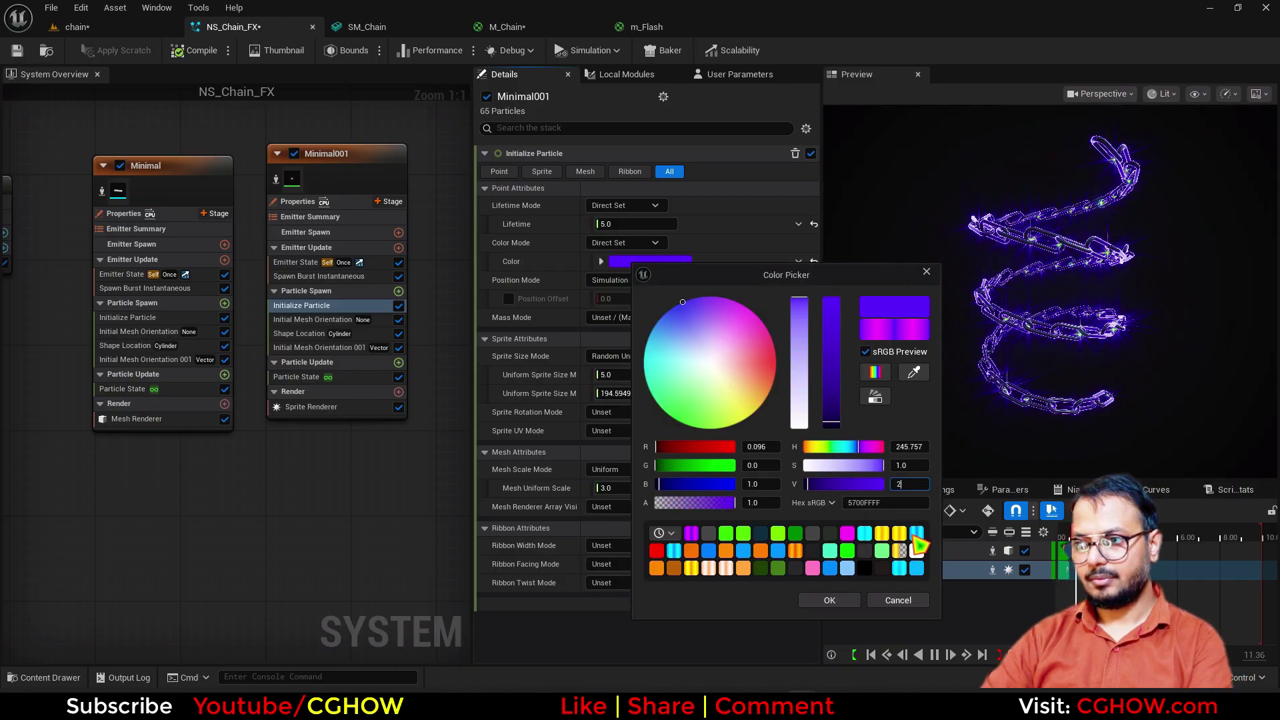
left_click(831, 598)
Step: Check the flash sprites on the chain around the cylinder in the chain level and return to NS_Chain_FX
left_click(131, 32)
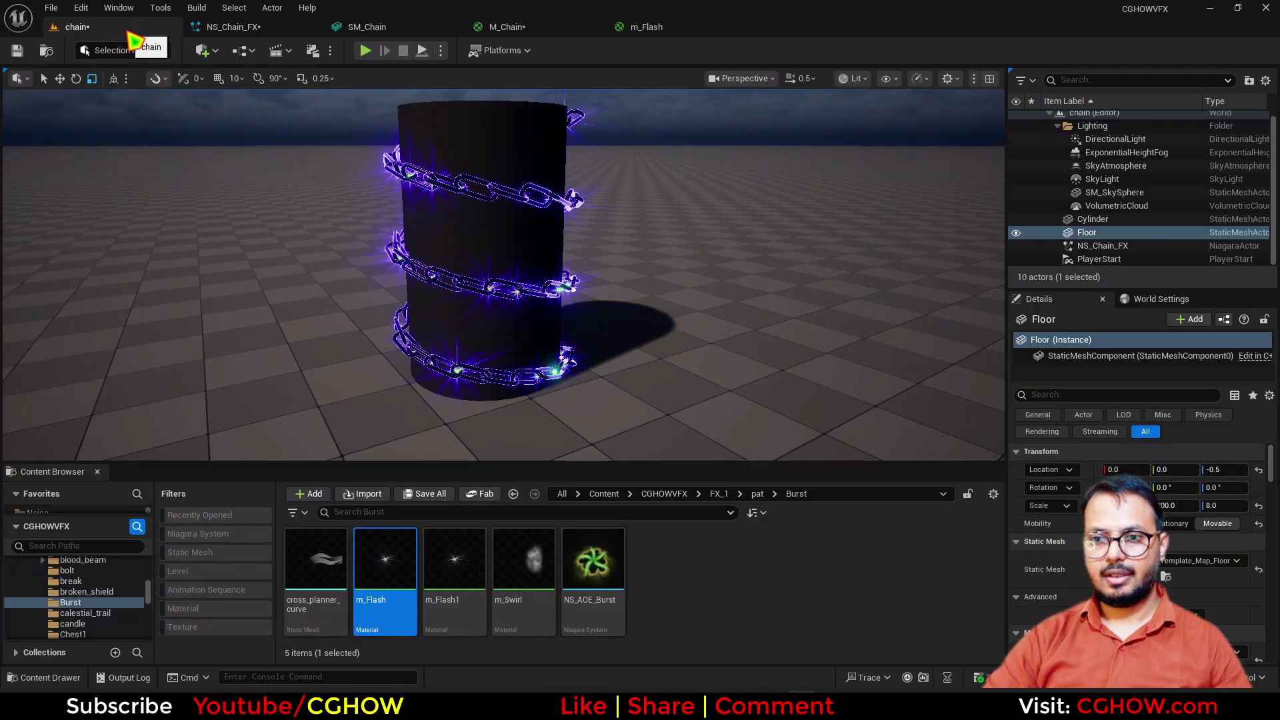
mouse_move(503, 275)
right_mouse_down()
mouse_move(427, 270)
mouse_move(500, 272)
mouse_move(487, 277)
right_mouse_up()
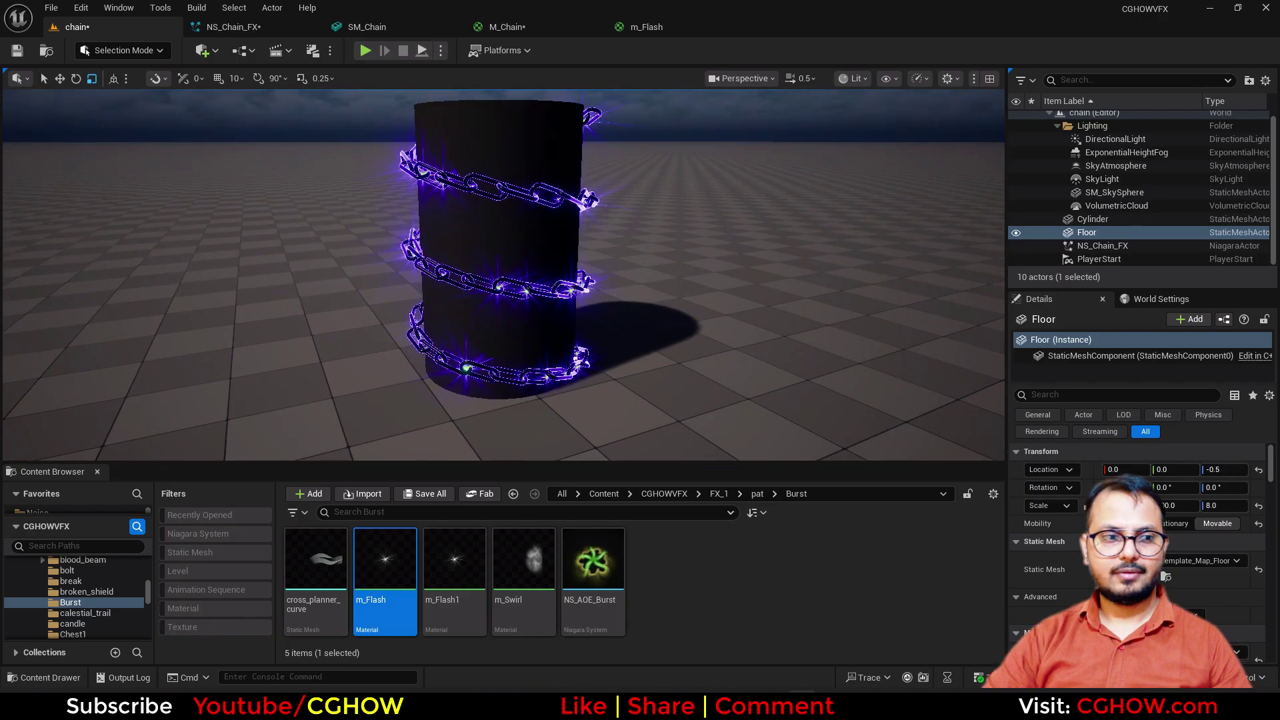
scroll(486, 399, "down", 2)
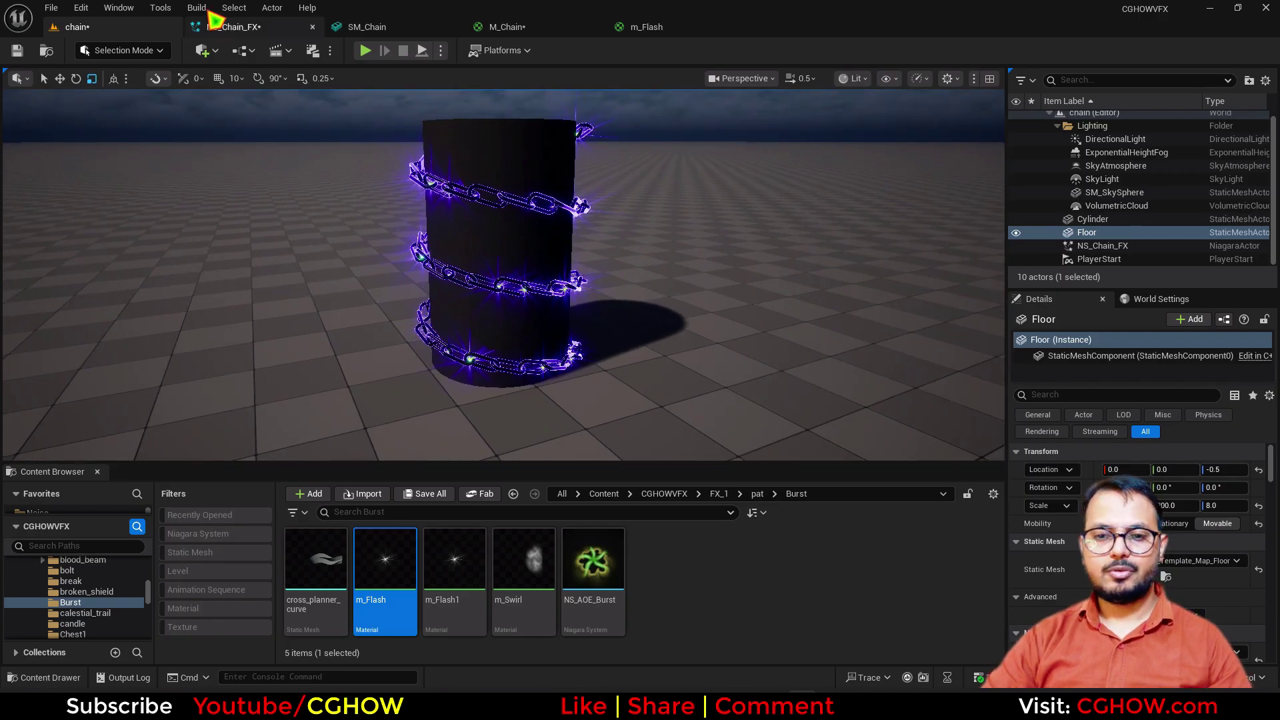
left_click(236, 27)
Step: Duplicate the Minimal001 emitter beside the original in NS_Chain_FX
right_click_drag(401, 147, 207, 159)
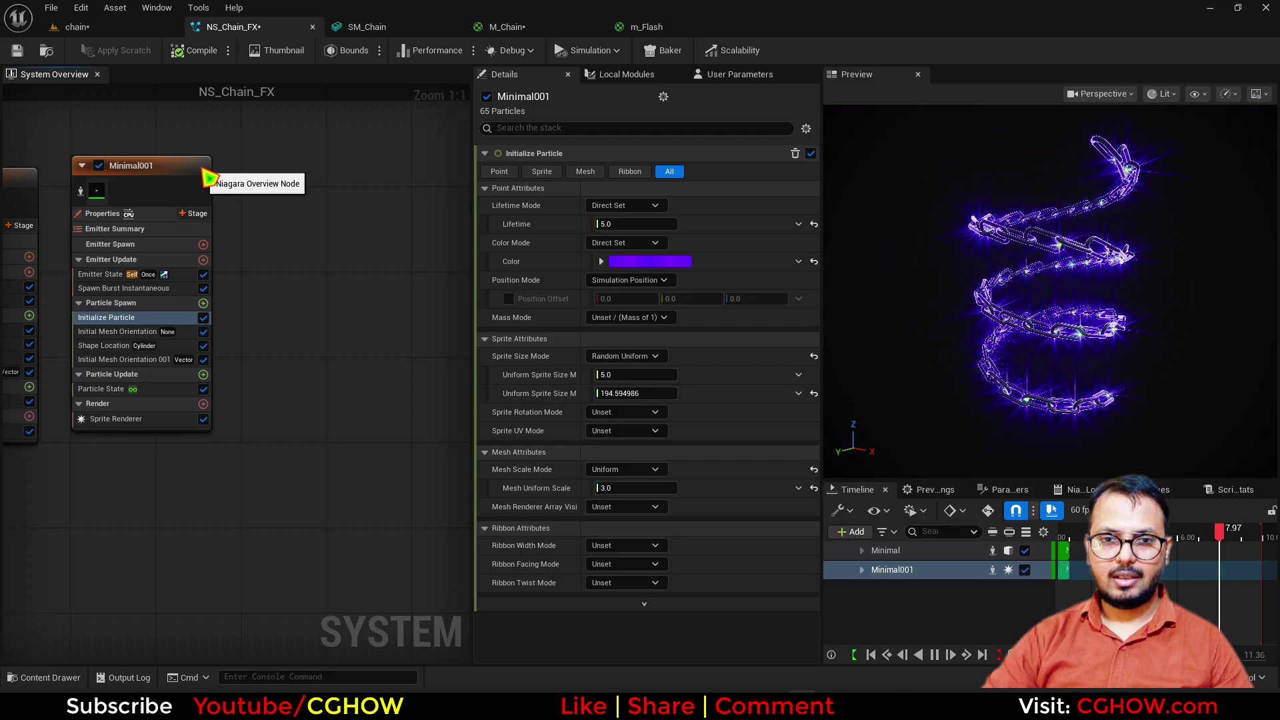
left_click(206, 175)
left_click(319, 165)
key("ctrl+v")
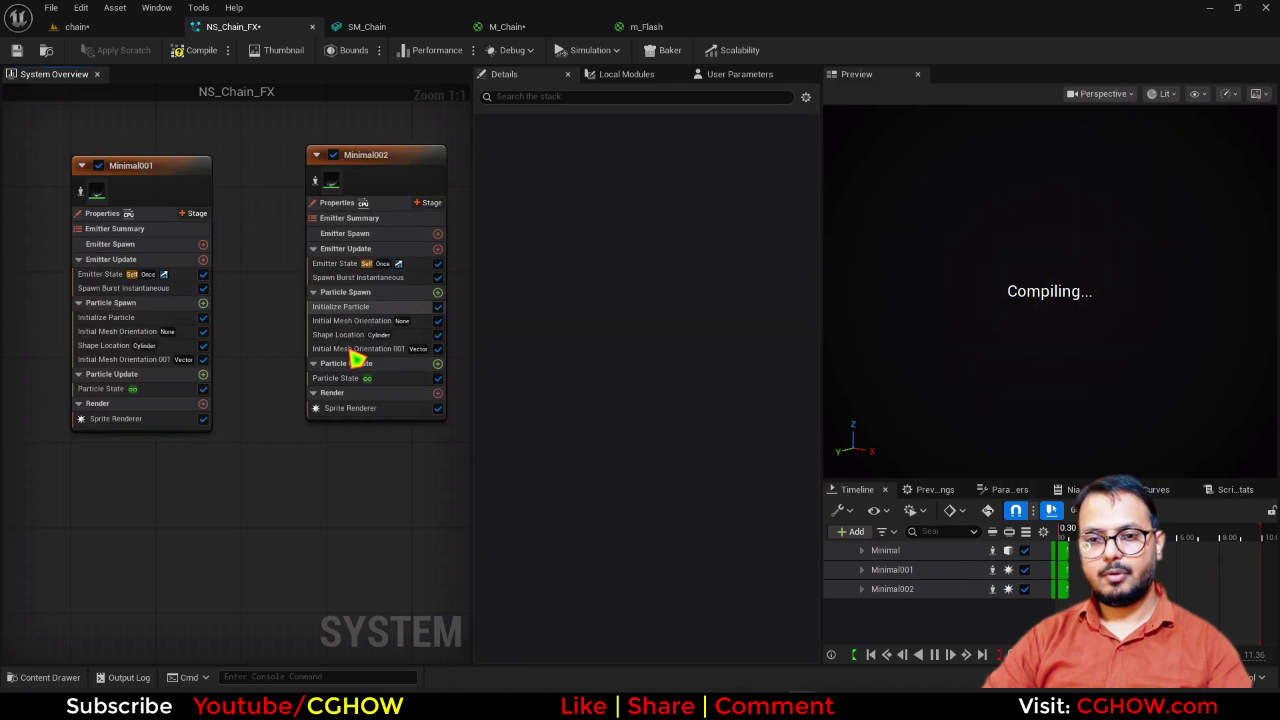
Step: Delete both Initial Mesh Orientation modules and the Shape Location module from the Minimal002 emitter
right_click_drag(295, 396, 255, 472)
left_click(316, 425)
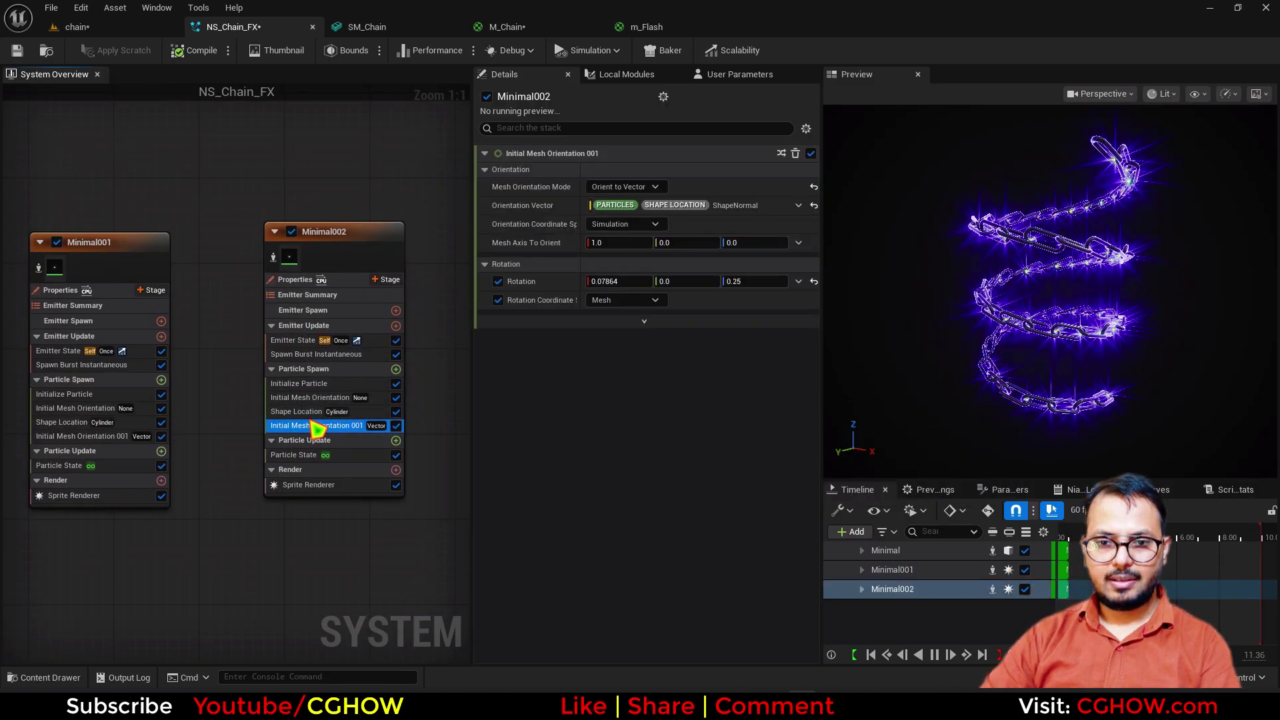
key("Delete")
left_click(319, 411)
key("Delete")
left_click(317, 398)
key("Delete")
Step: Set Minimal002's Spawn Burst Instantaneous count to 1 and isolate that emitter in the preview
left_click(320, 354)
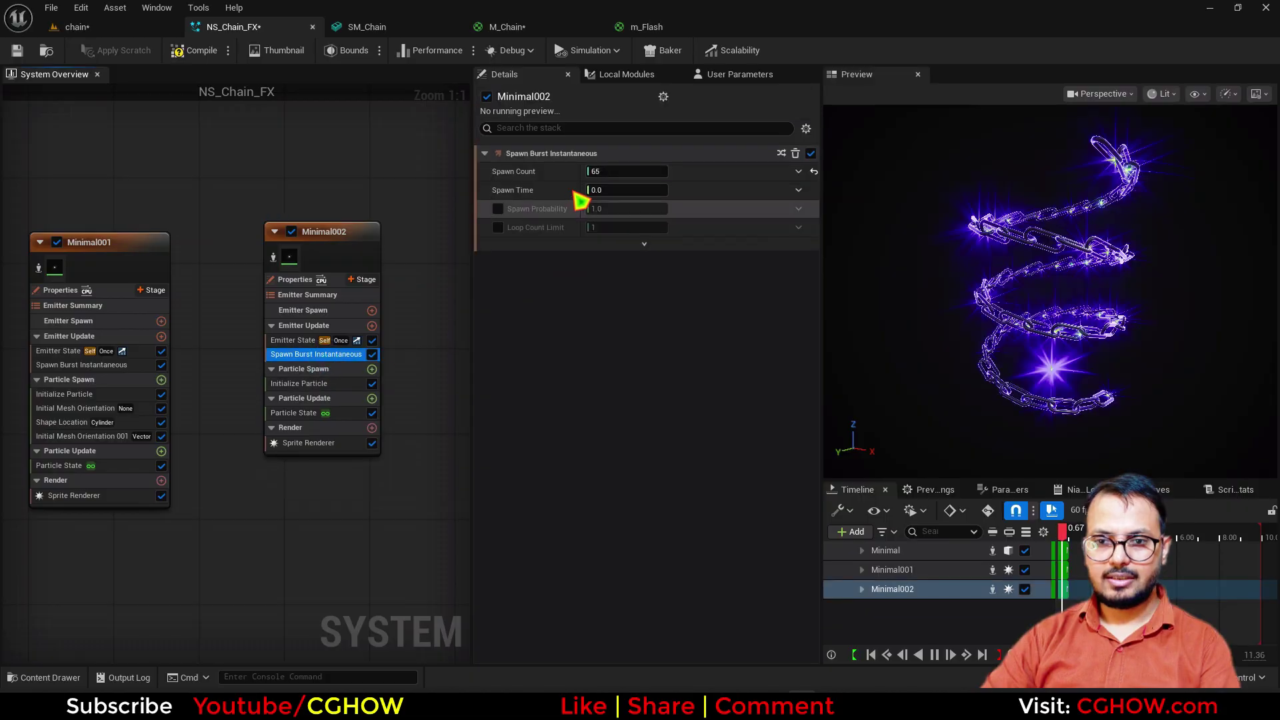
left_click(603, 172)
left_click(275, 258)
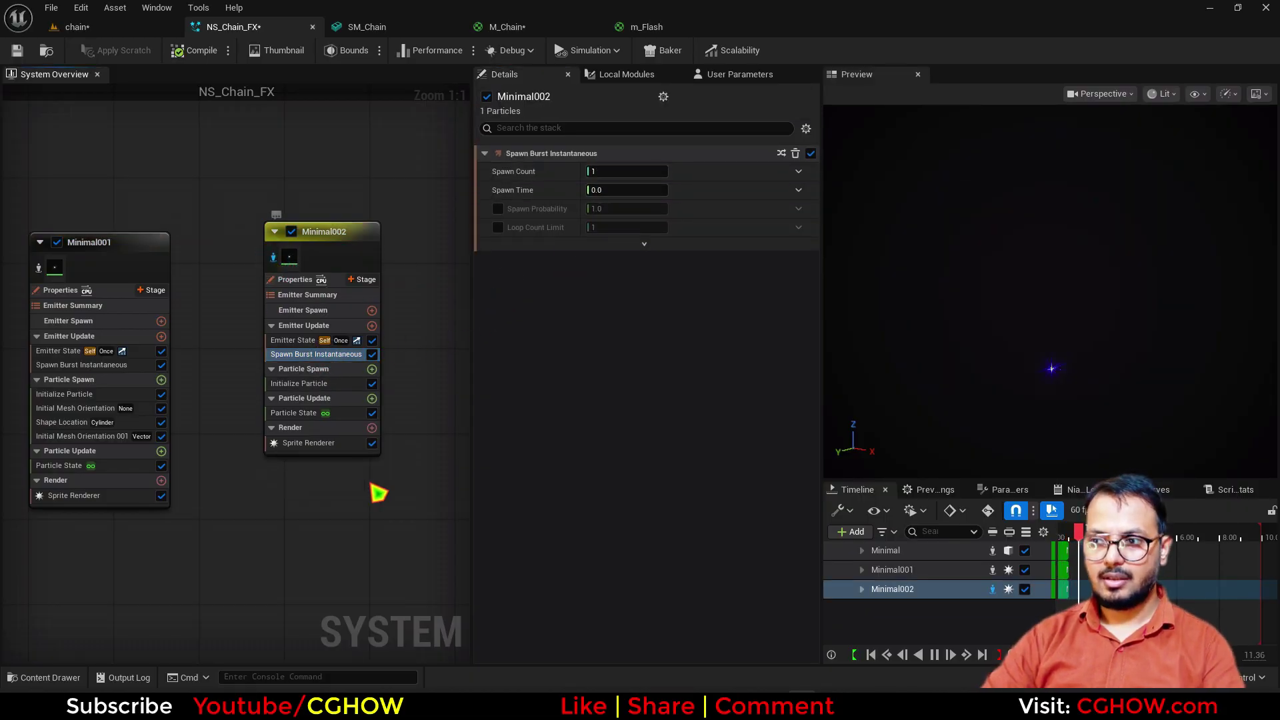
Step: Select Minimal002's Sprite Renderer and search the CGHOWVFX folder's textures for "shape" in the chain level's enlarged content browser
left_click(340, 443)
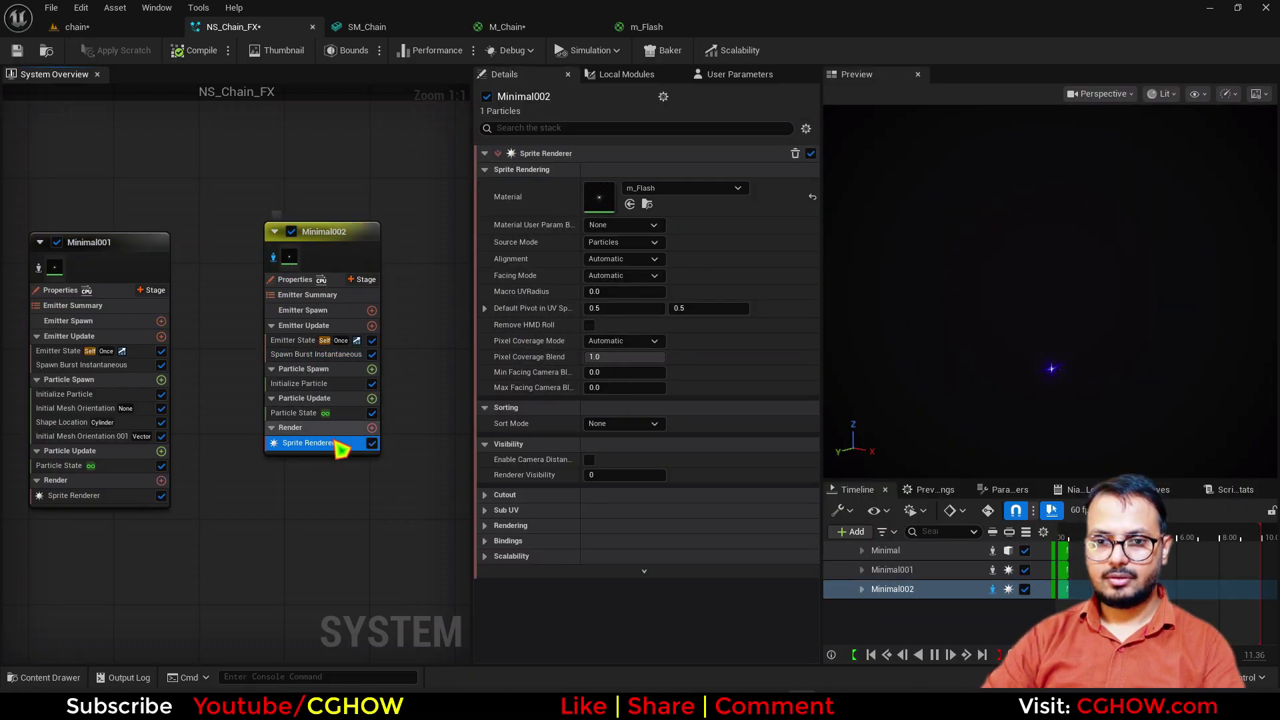
left_click(115, 29)
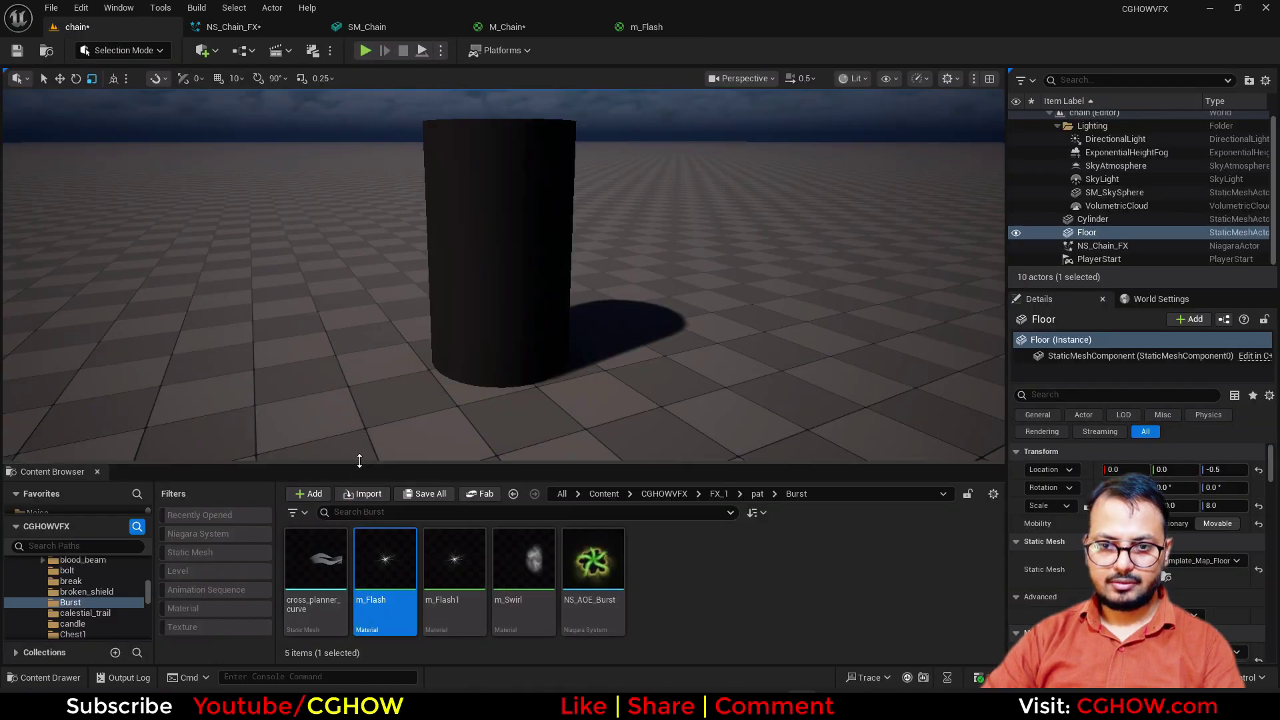
left_click_drag(359, 461, 358, 303)
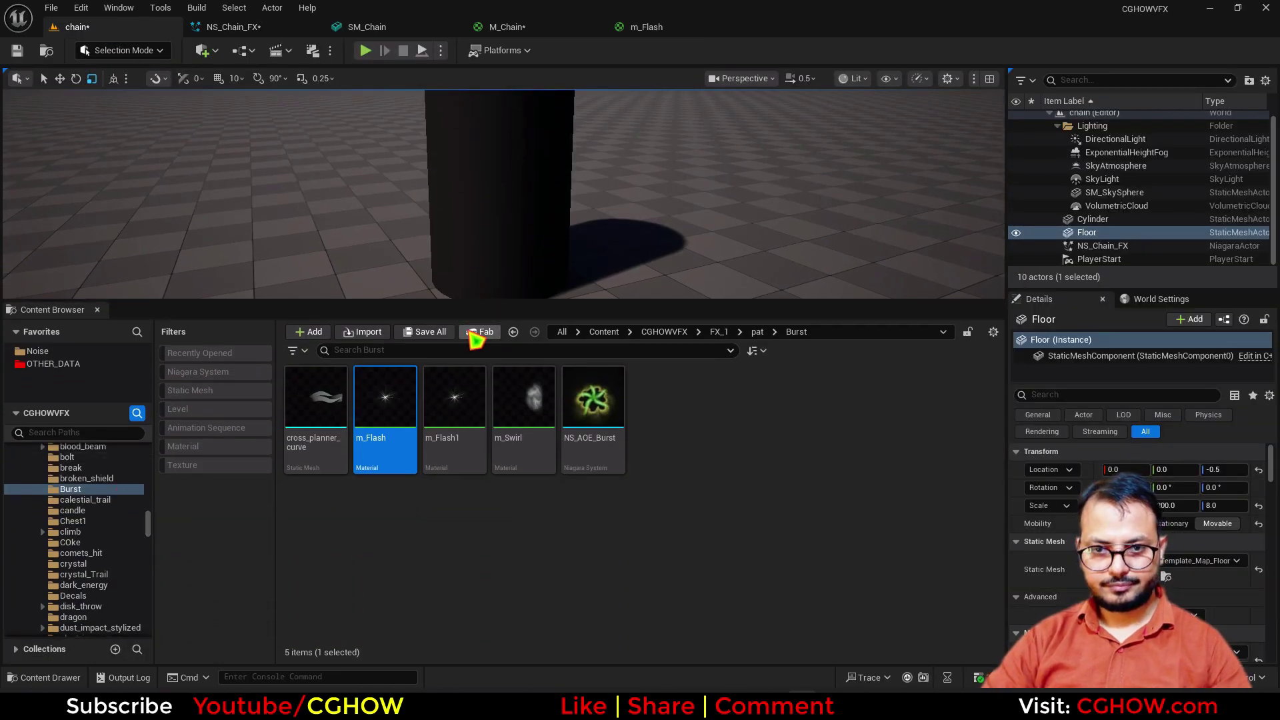
left_click(664, 332)
type("shape")
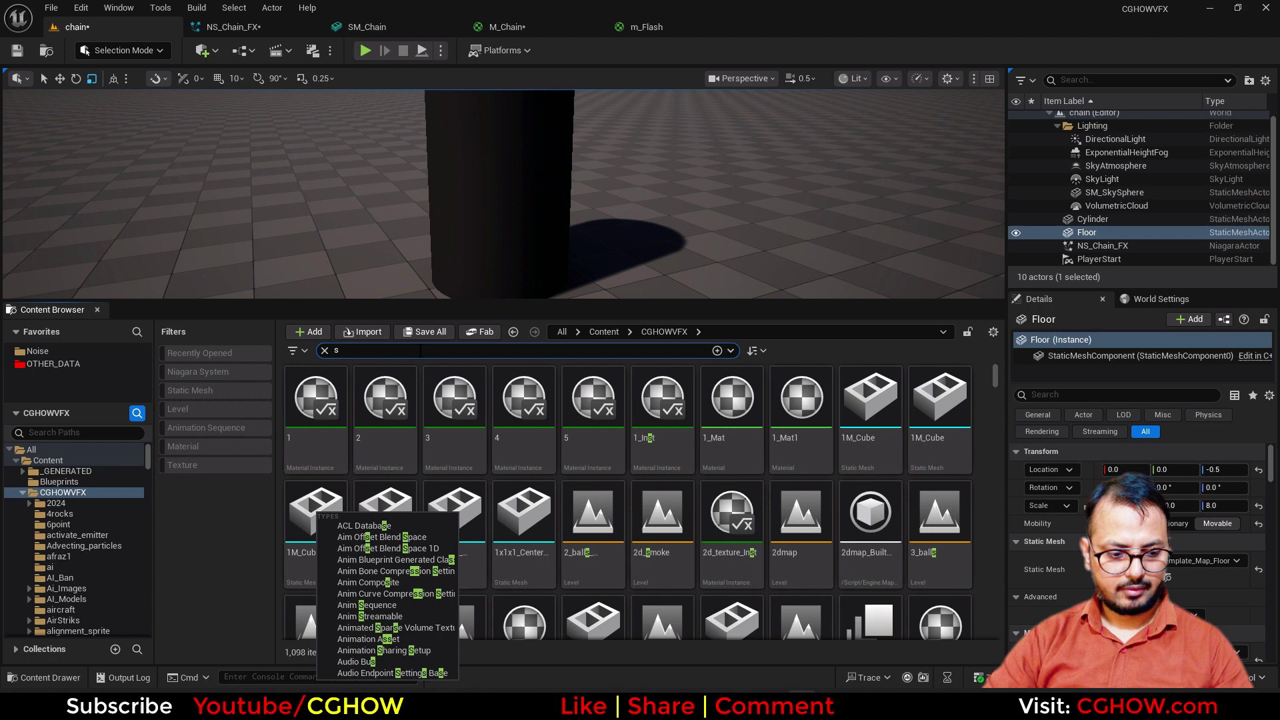
left_click(193, 466)
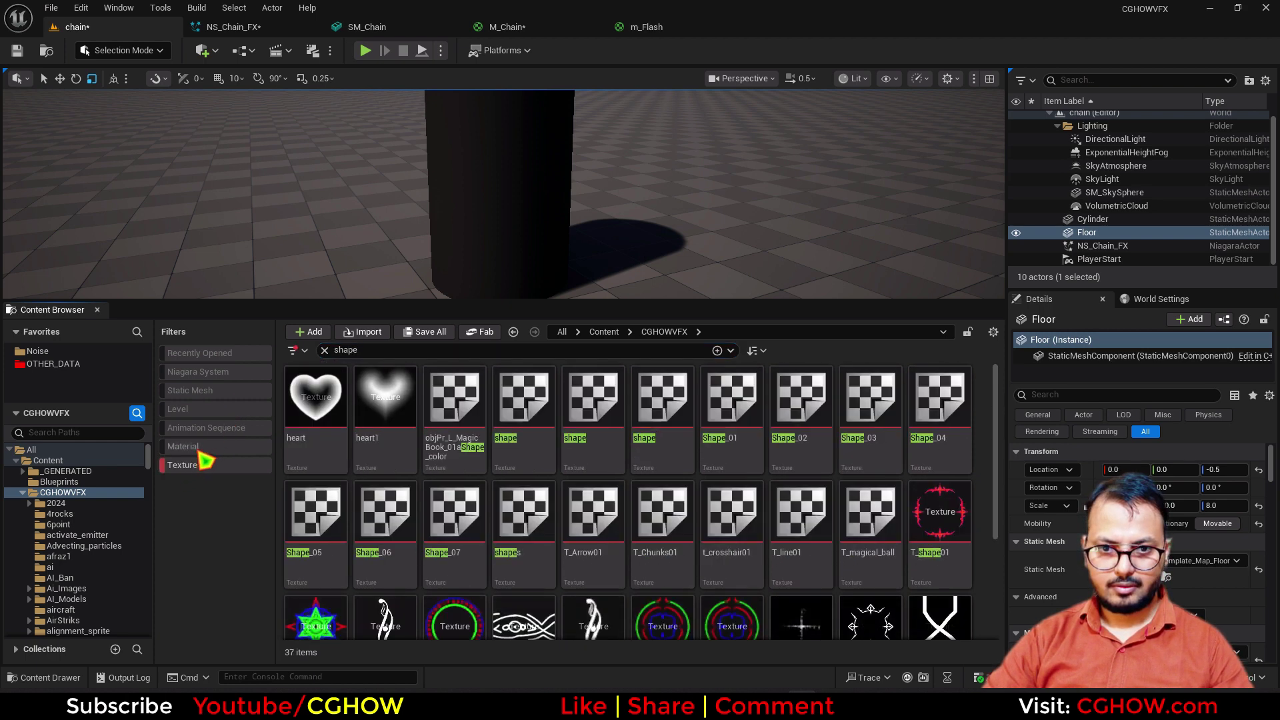
scroll(583, 529, "down", 3)
scroll(584, 528, "down", 1)
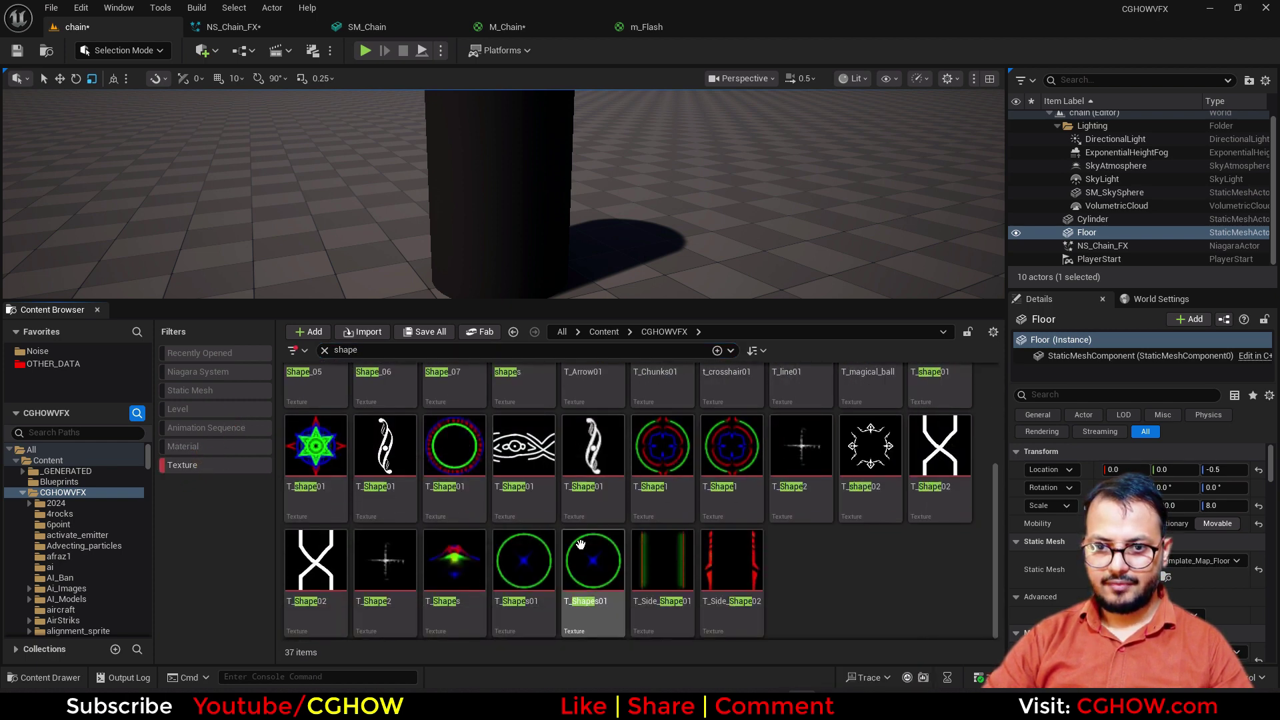
scroll(891, 612, "up", 2)
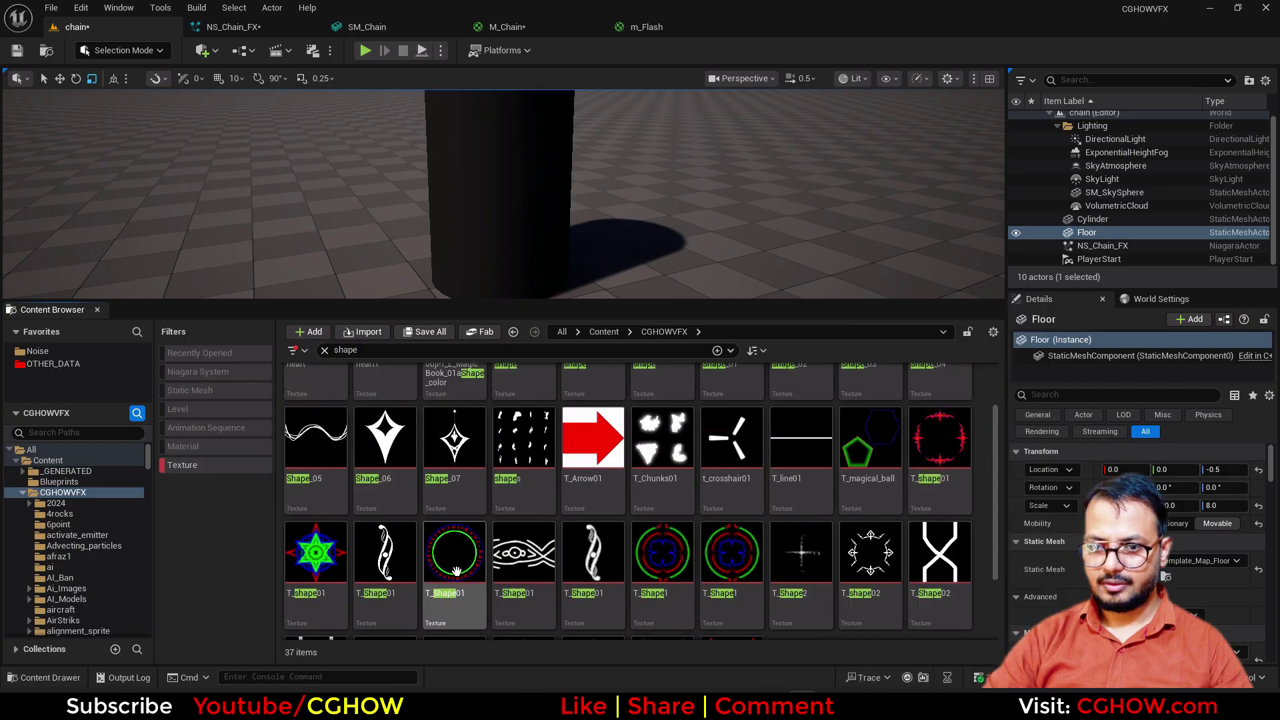
Step: Locate the T_Shape1 texture in its folder and examine the materials that use it in the Reference Viewer
left_click(663, 557)
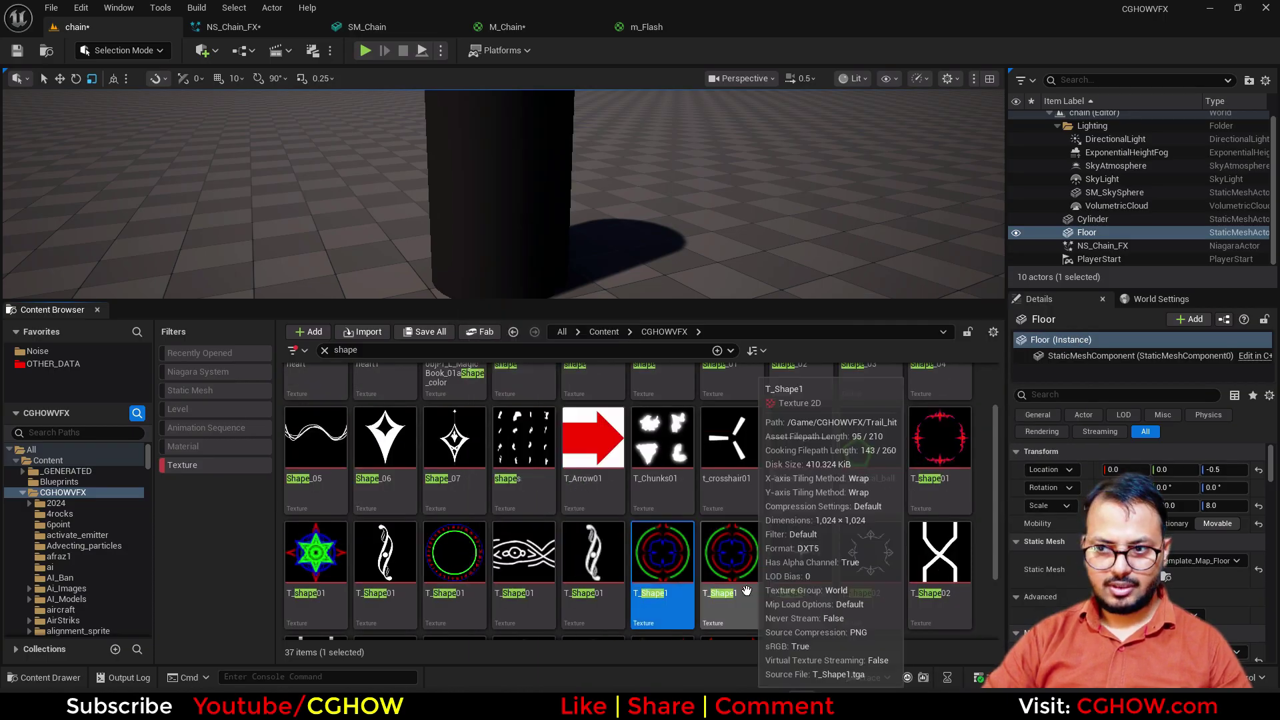
key("ctrl+b")
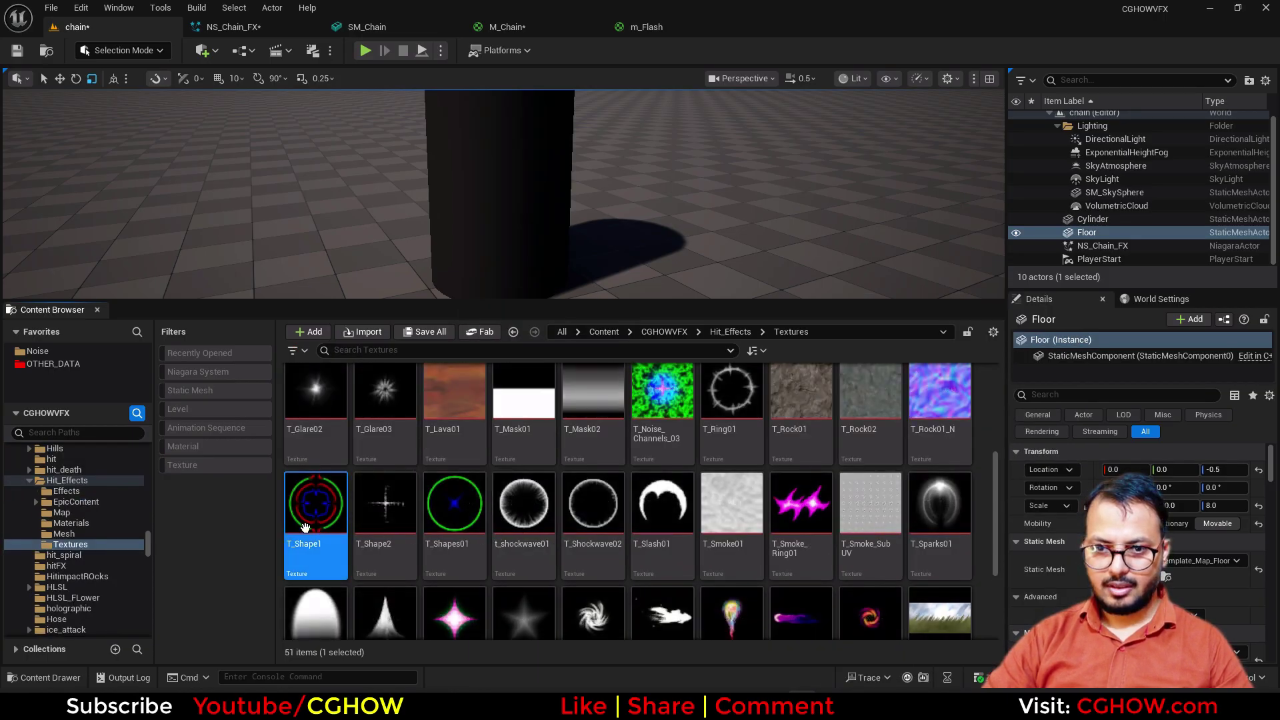
key("alt+shift+r")
scroll(520, 300, "up", 3)
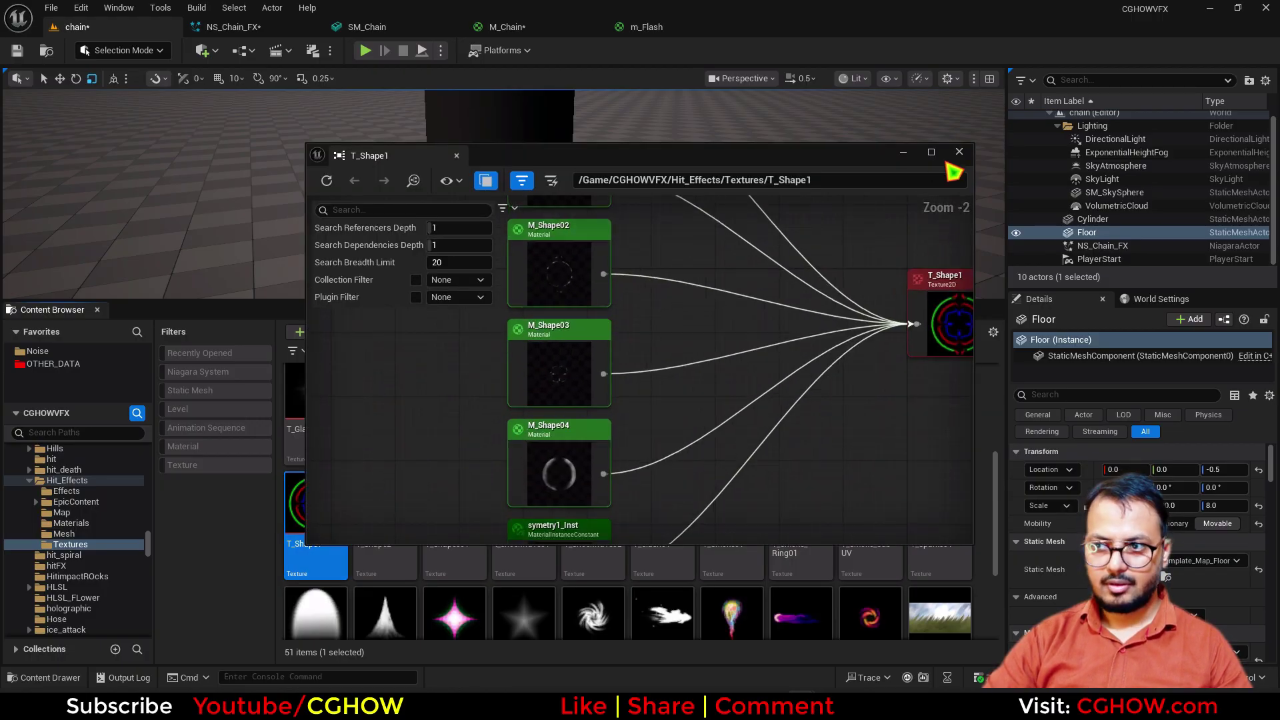
left_click(958, 151)
scroll(813, 514, "down", 1)
scroll(813, 513, "up", 3)
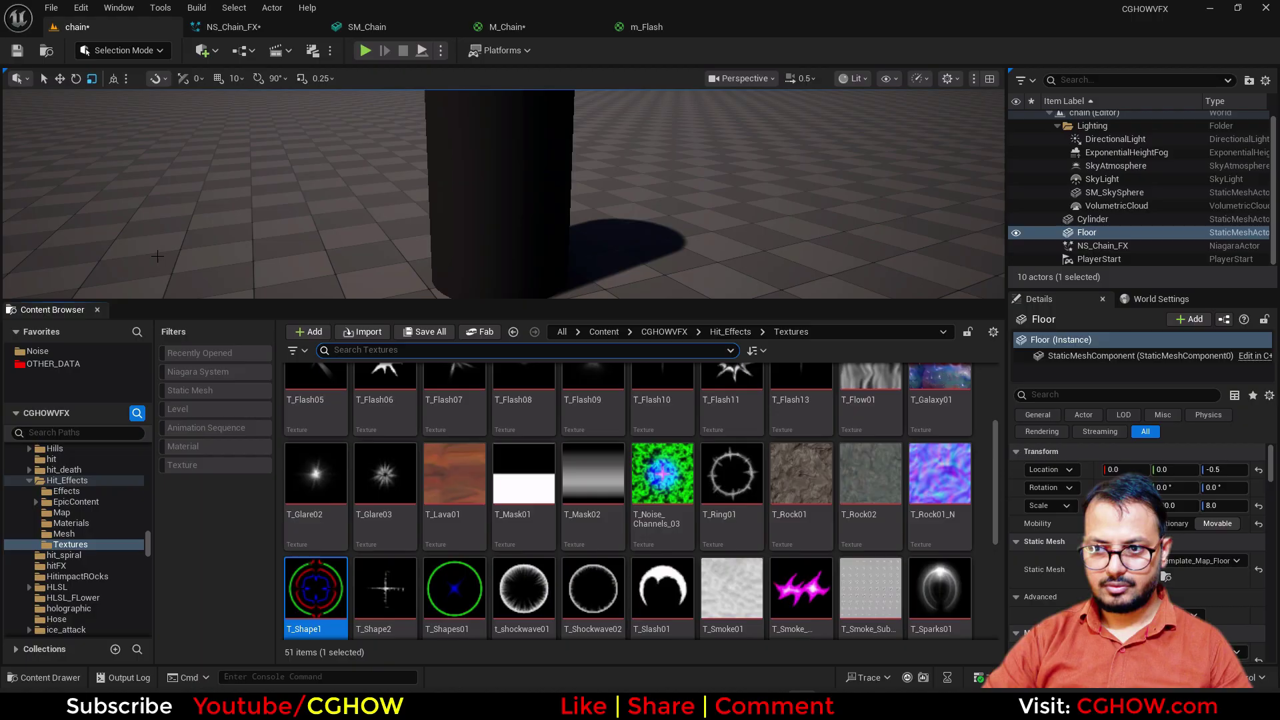
Step: Search the CGHOWVFX folder for "shape" again and filter the results to textures
left_click(663, 332)
left_click(456, 350)
type("s")
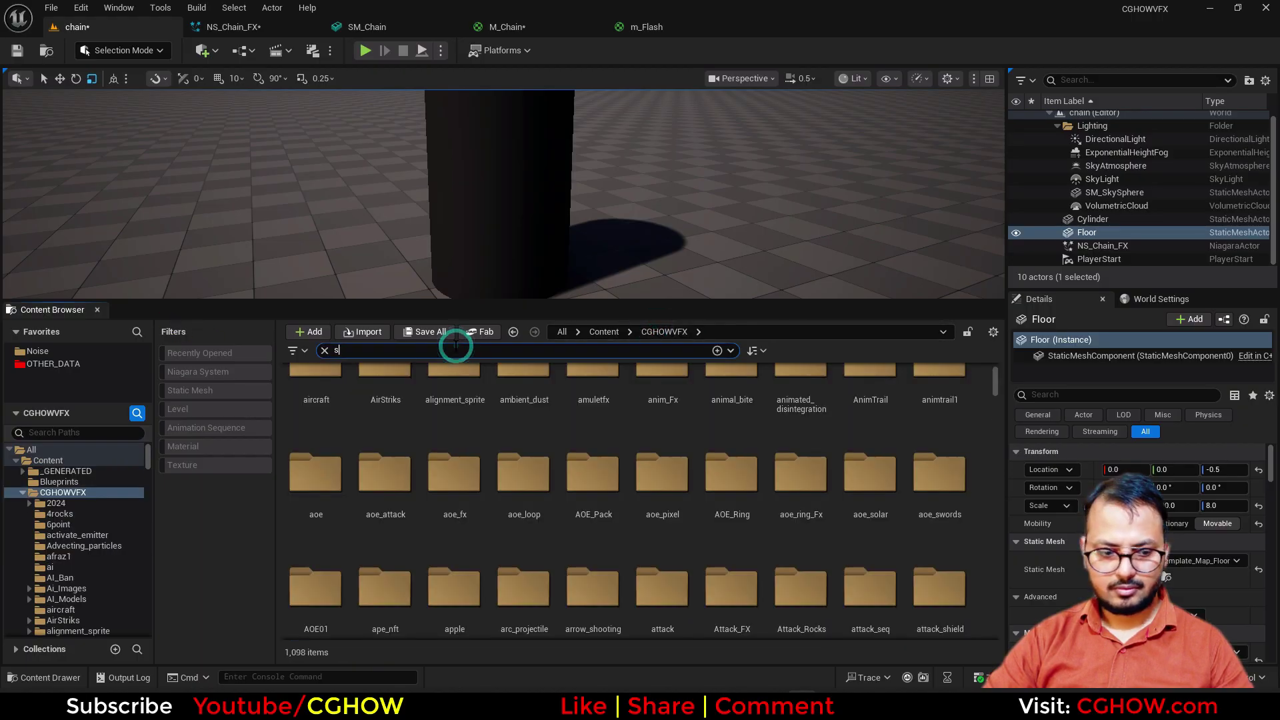
type("hap")
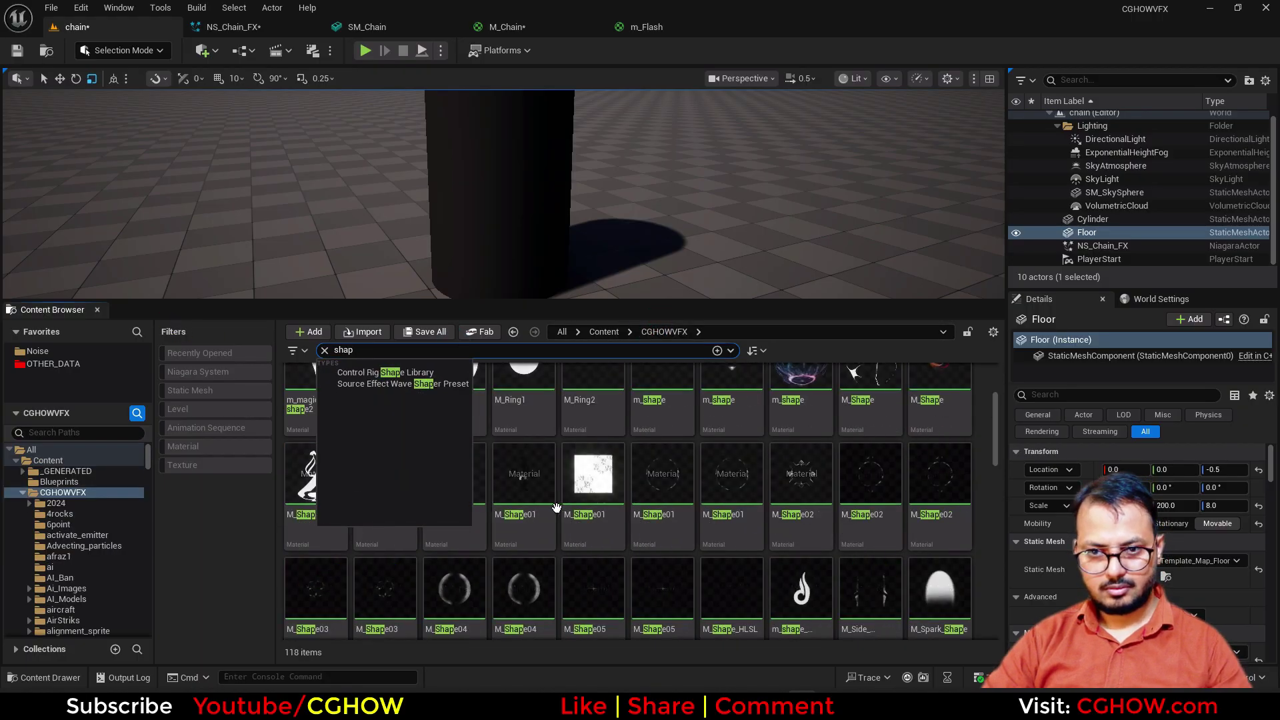
type("e")
left_click(200, 465)
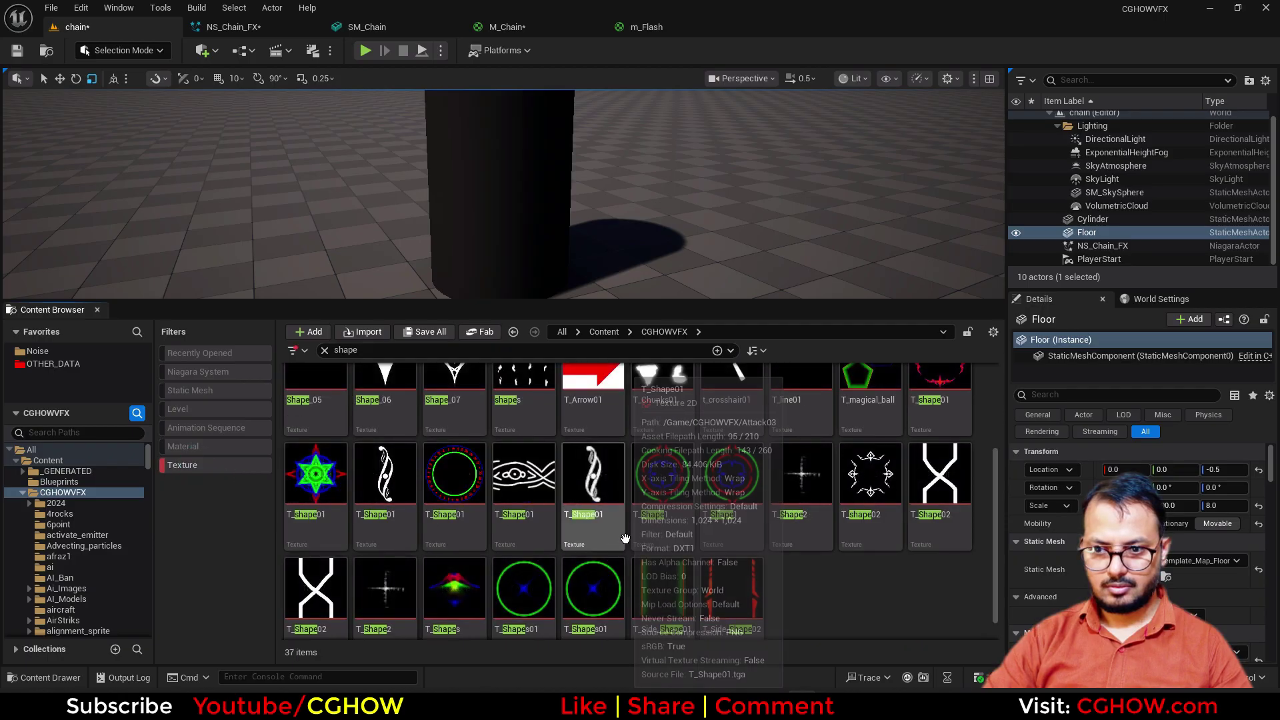
scroll(453, 500, "up", 1)
Step: Trace the references of the T_Shape01 green ring texture and locate the T_Shape01_Mat material in the project's content
left_click(436, 496)
key("alt+shift+r")
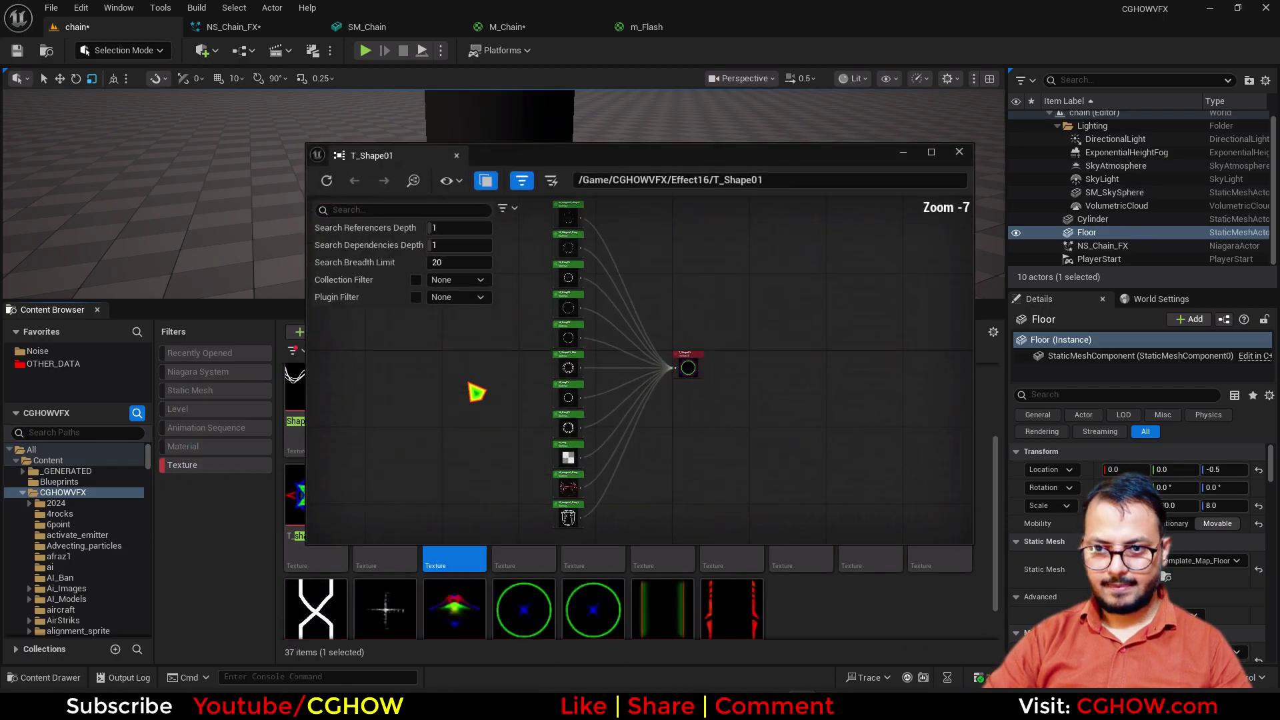
scroll(591, 340, "up", 2)
scroll(572, 339, "up", 4)
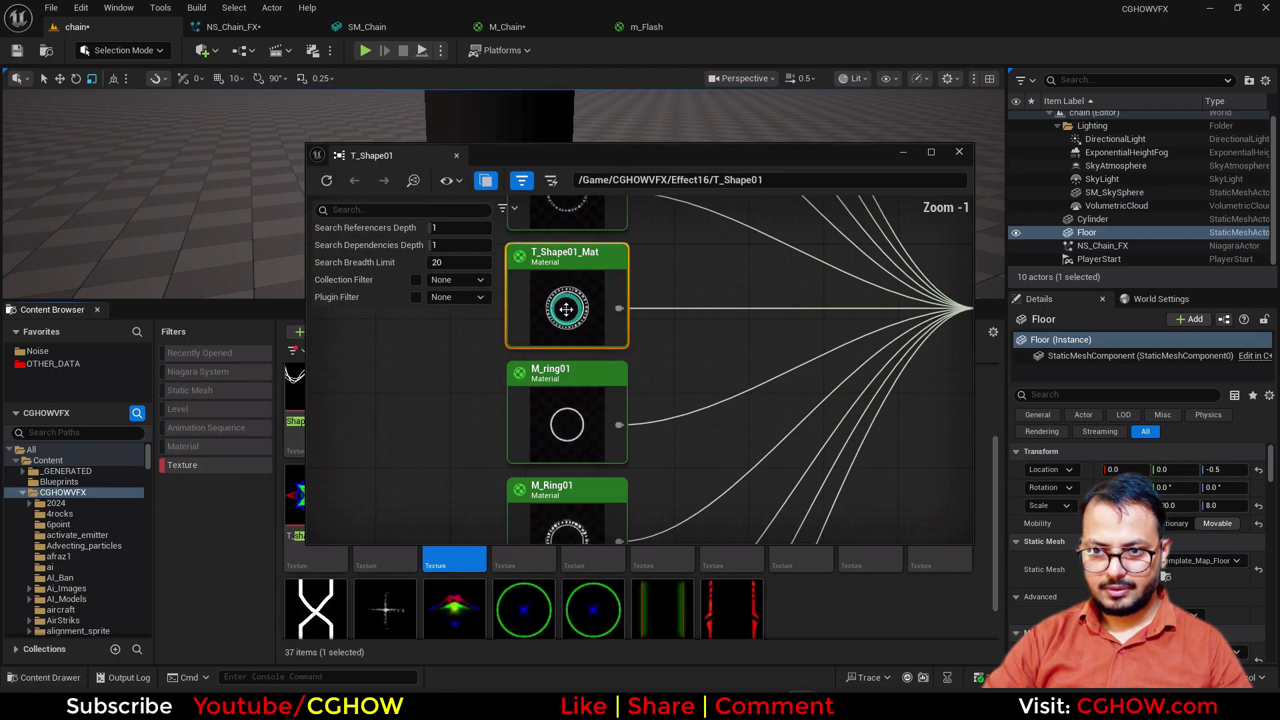
key("ctrl+b")
left_click(961, 152)
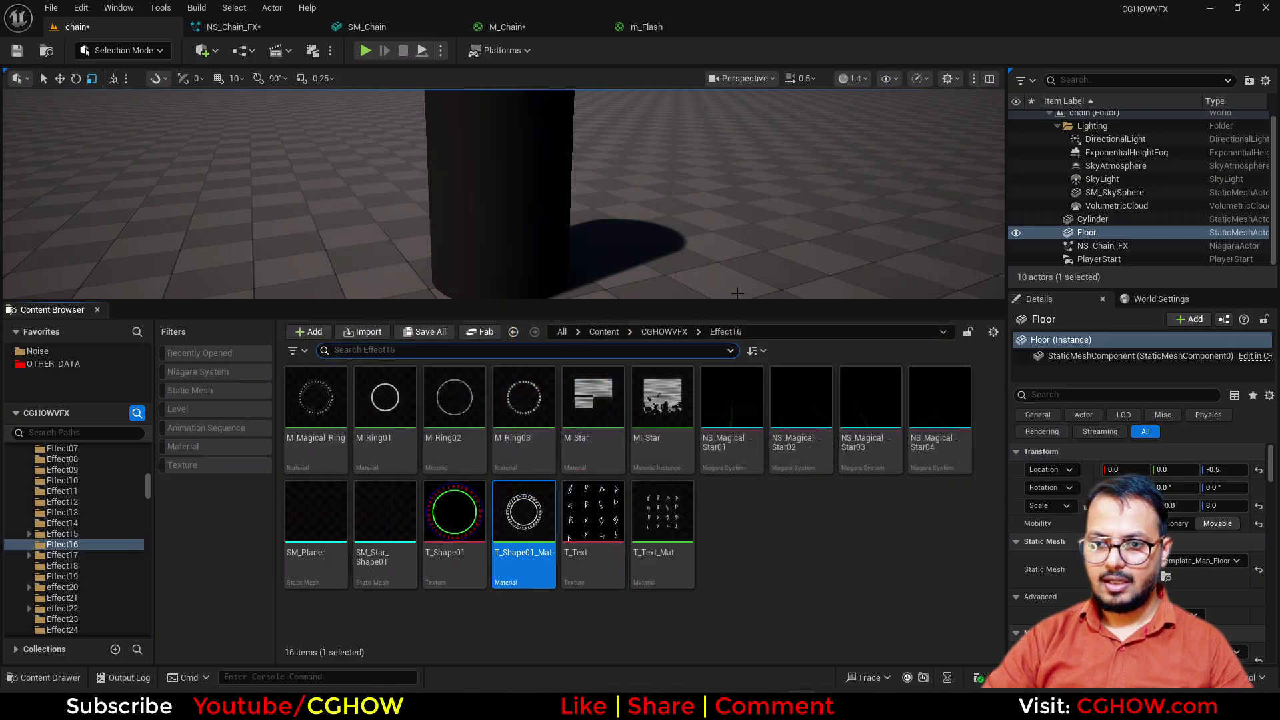
Step: Open T_Shape01_Mat, examine its Texture Sample and Add nodes, and preview the material on a plane
double_click(523, 524)
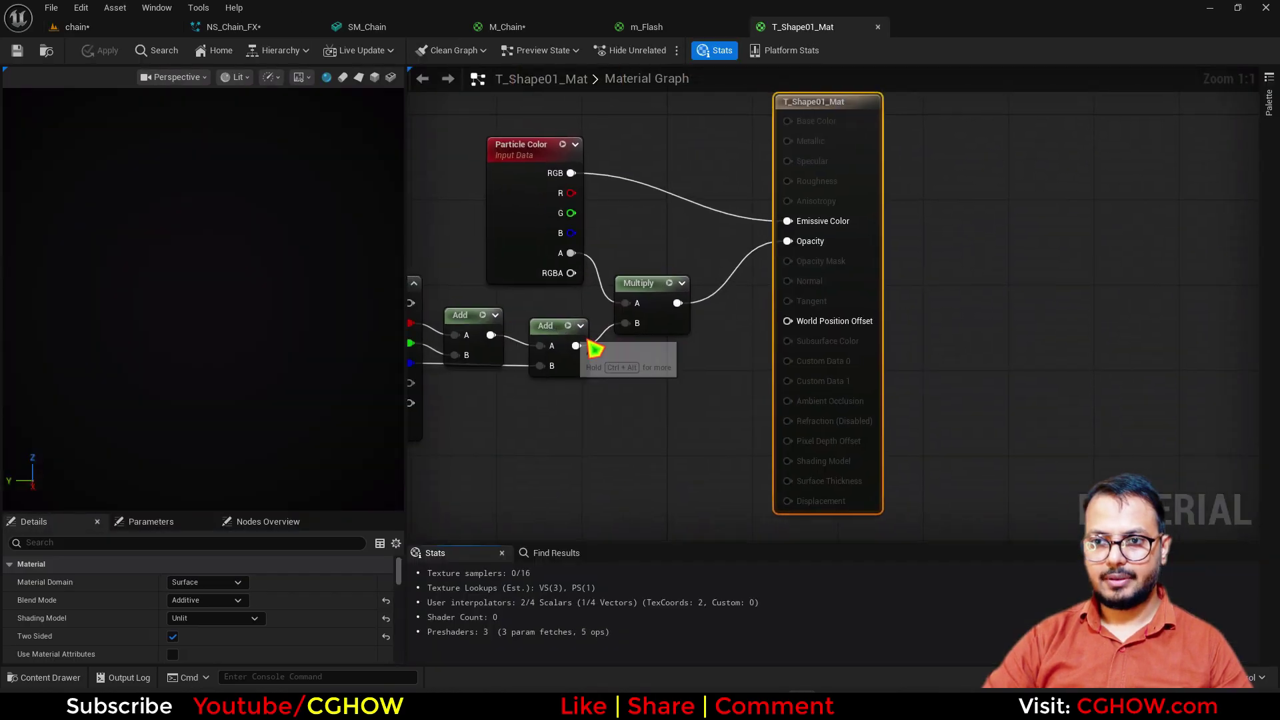
left_click(563, 467)
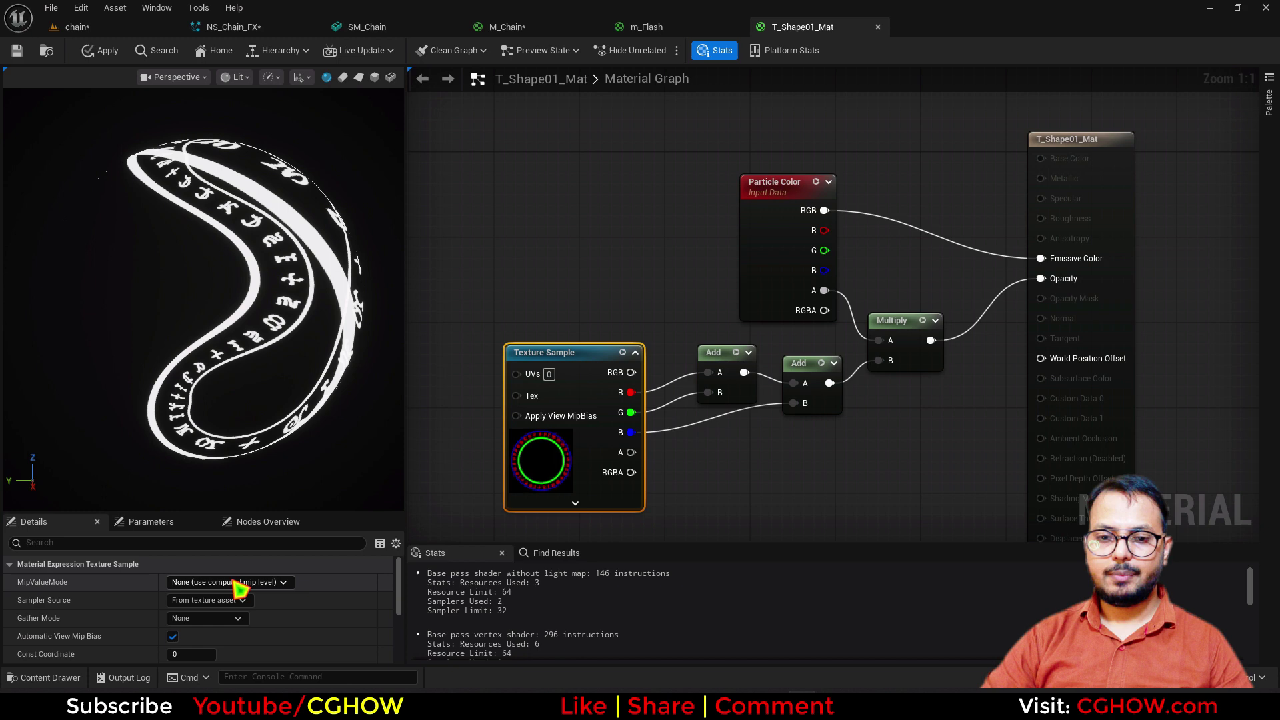
left_click(358, 78)
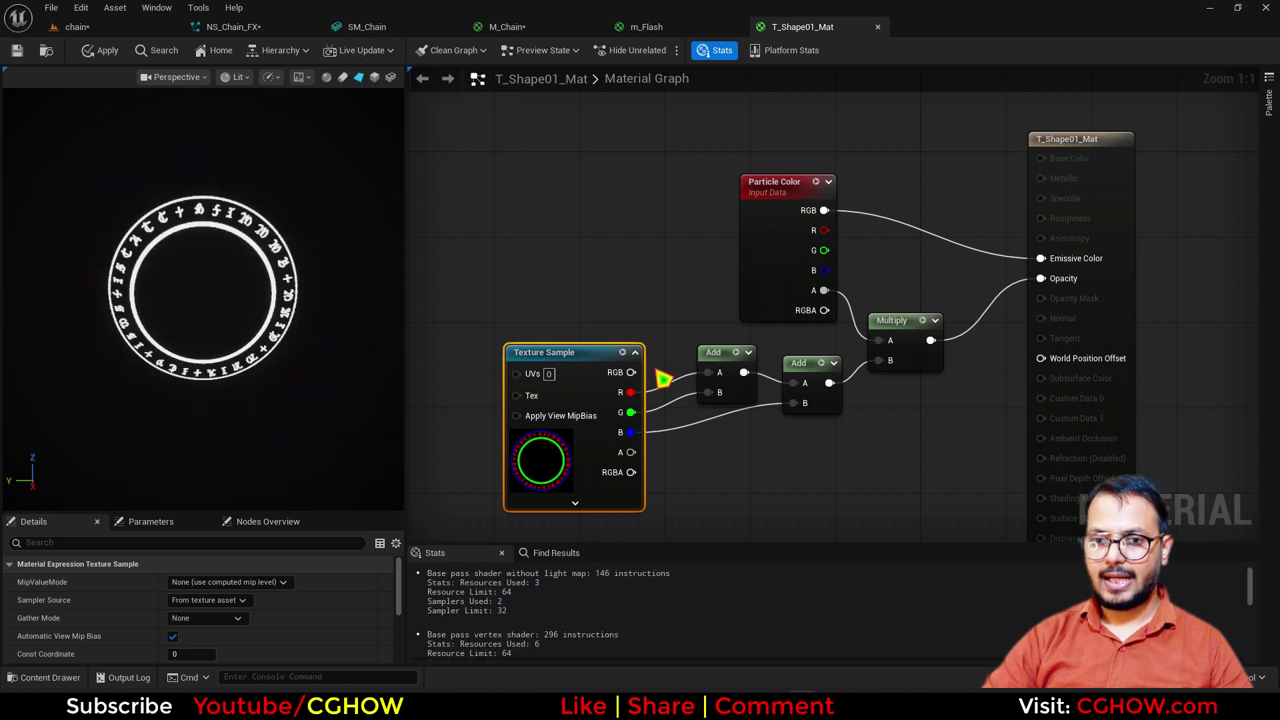
Step: Locate T_Shape01_Mat in the content and assign it as the material of Minimal002's Sprite Renderer
left_click(46, 50)
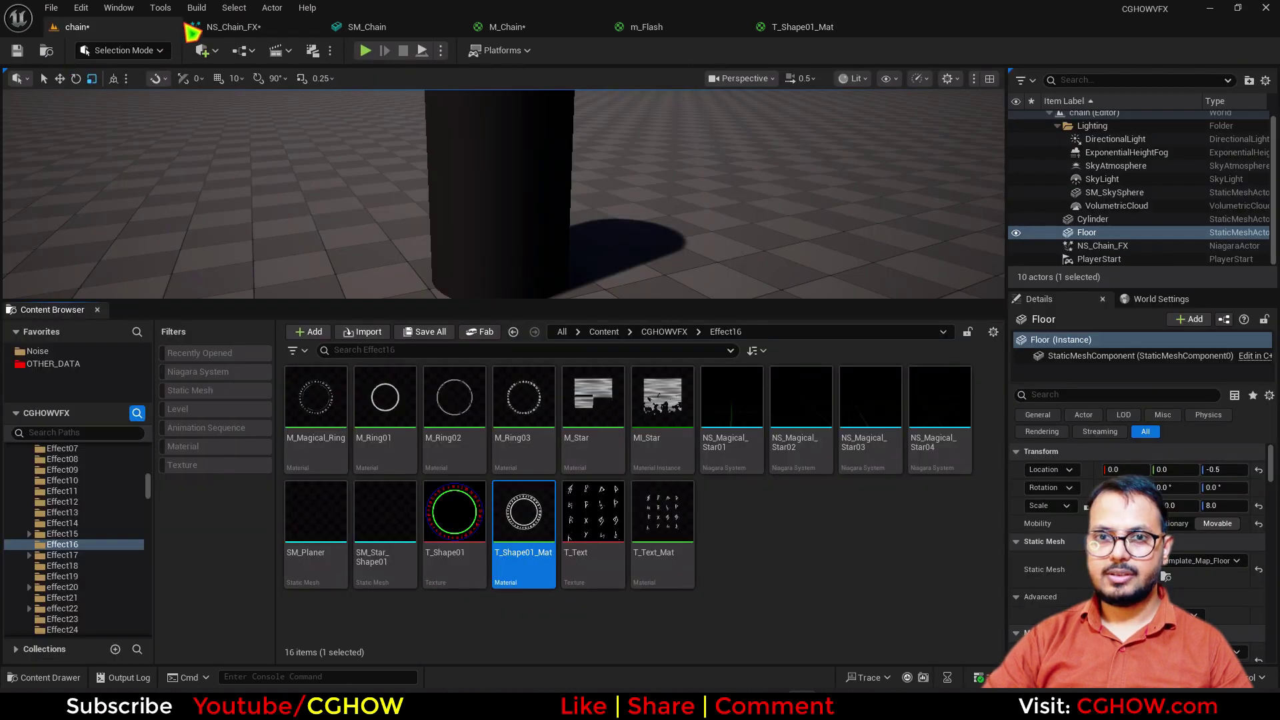
left_click(195, 26)
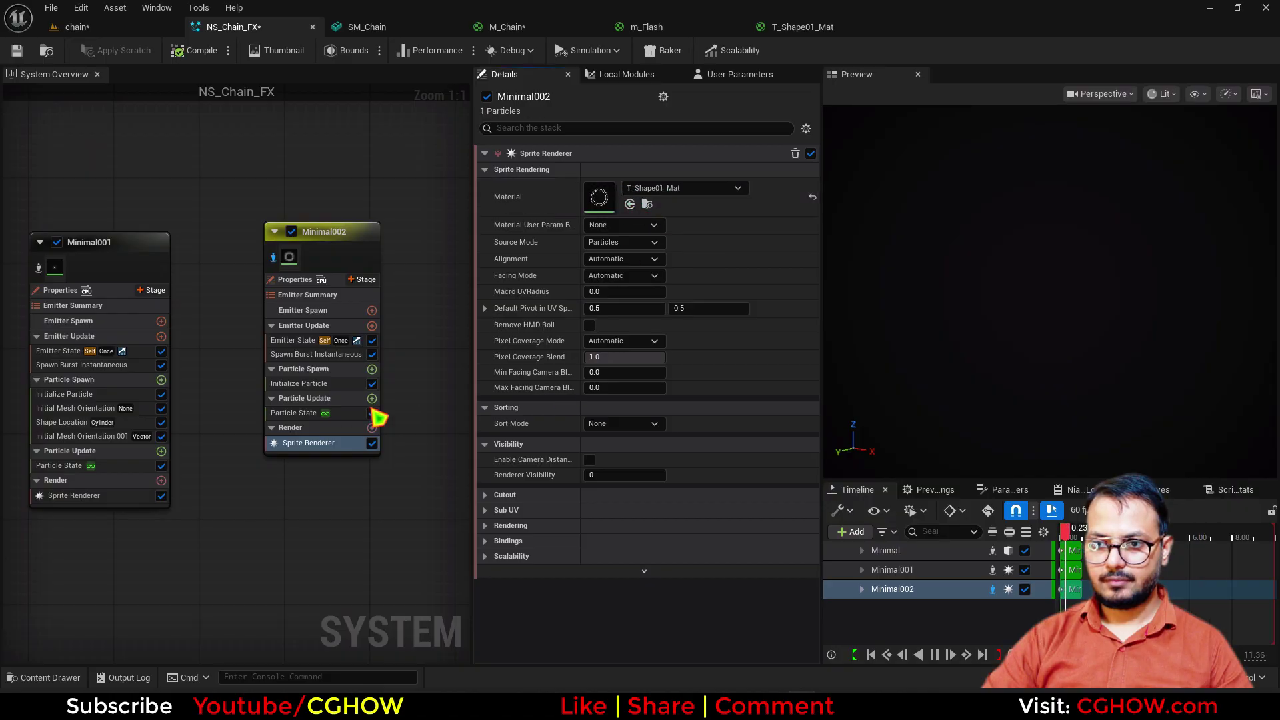
Step: Switch Minimal002's sprite size mode to Uniform and set the uniform sprite size to about 248
left_click(313, 384)
left_click(655, 357)
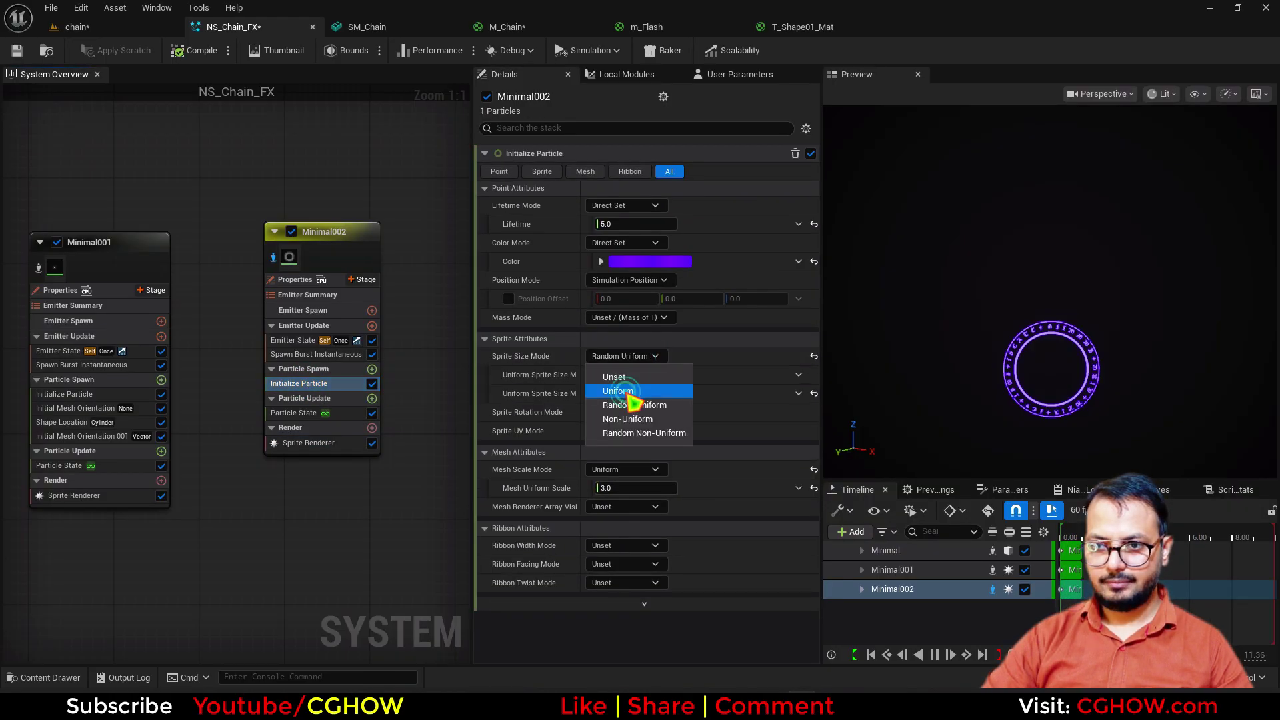
left_click(618, 391)
left_click_drag(636, 375, 508, 424)
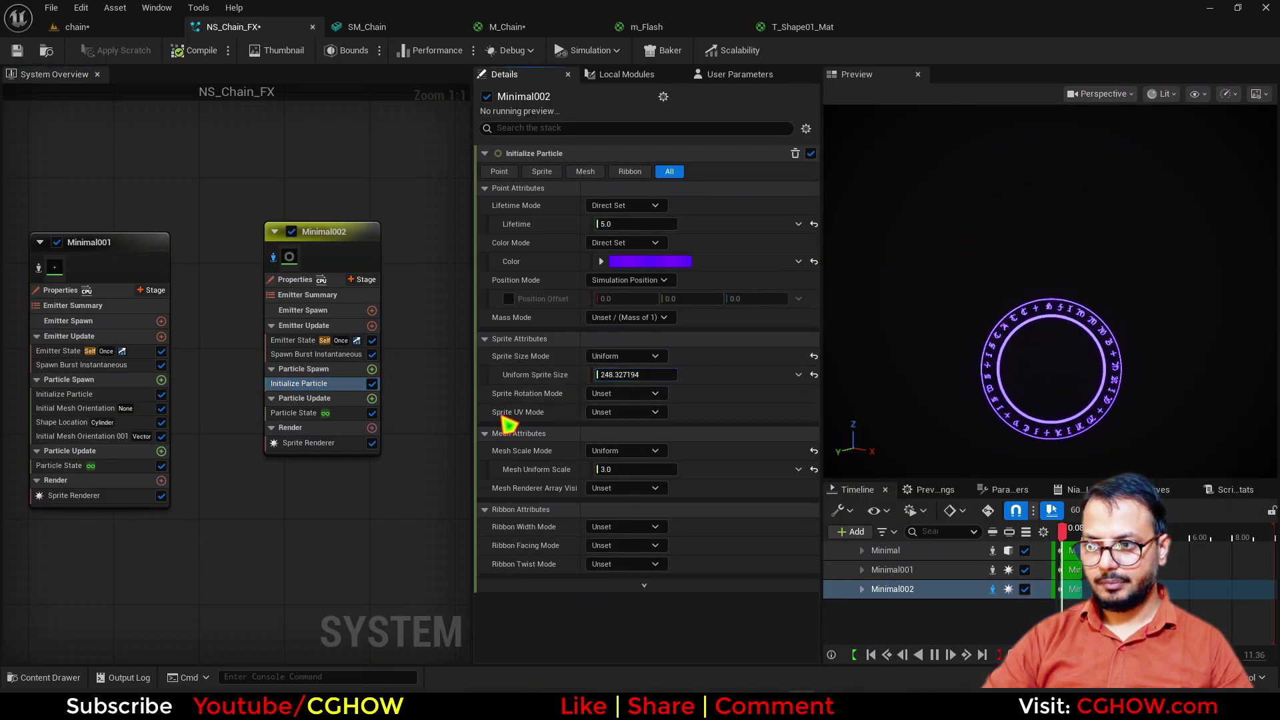
Step: Set Minimal002's Sprite Renderer to Custom Alignment and give it a custom facing mode
left_click(298, 448)
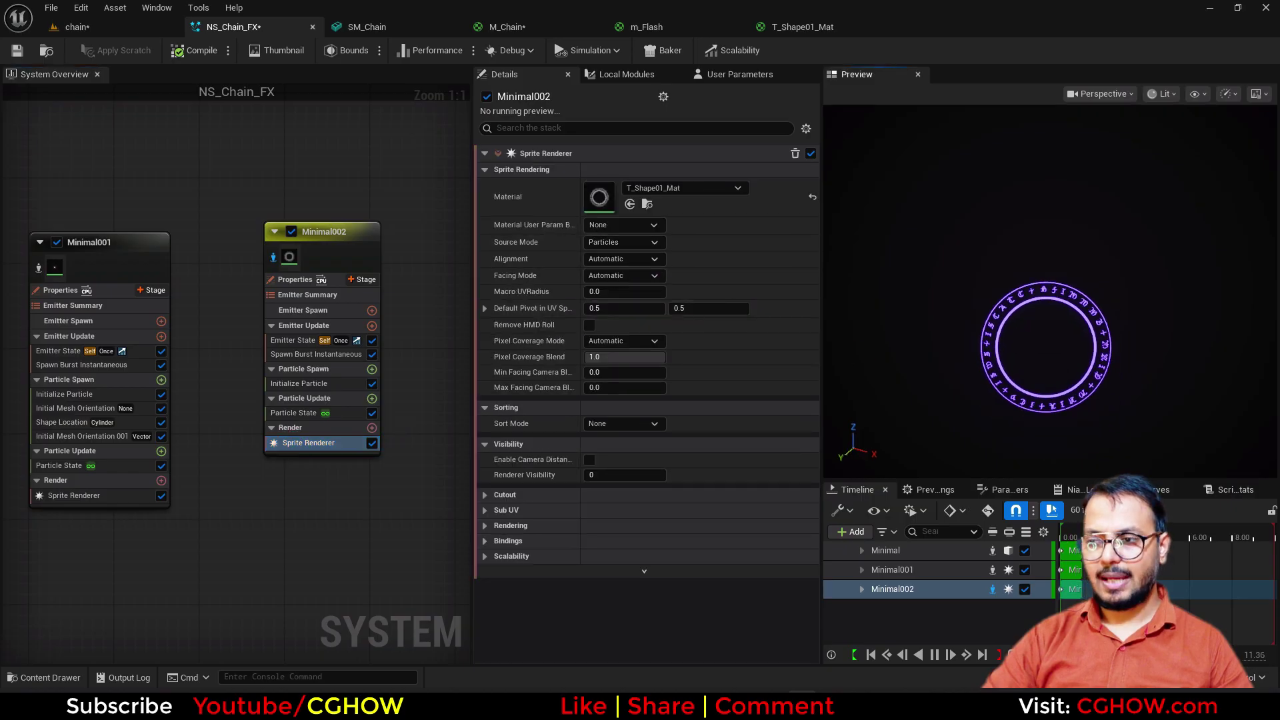
left_click(619, 259)
left_click(619, 297)
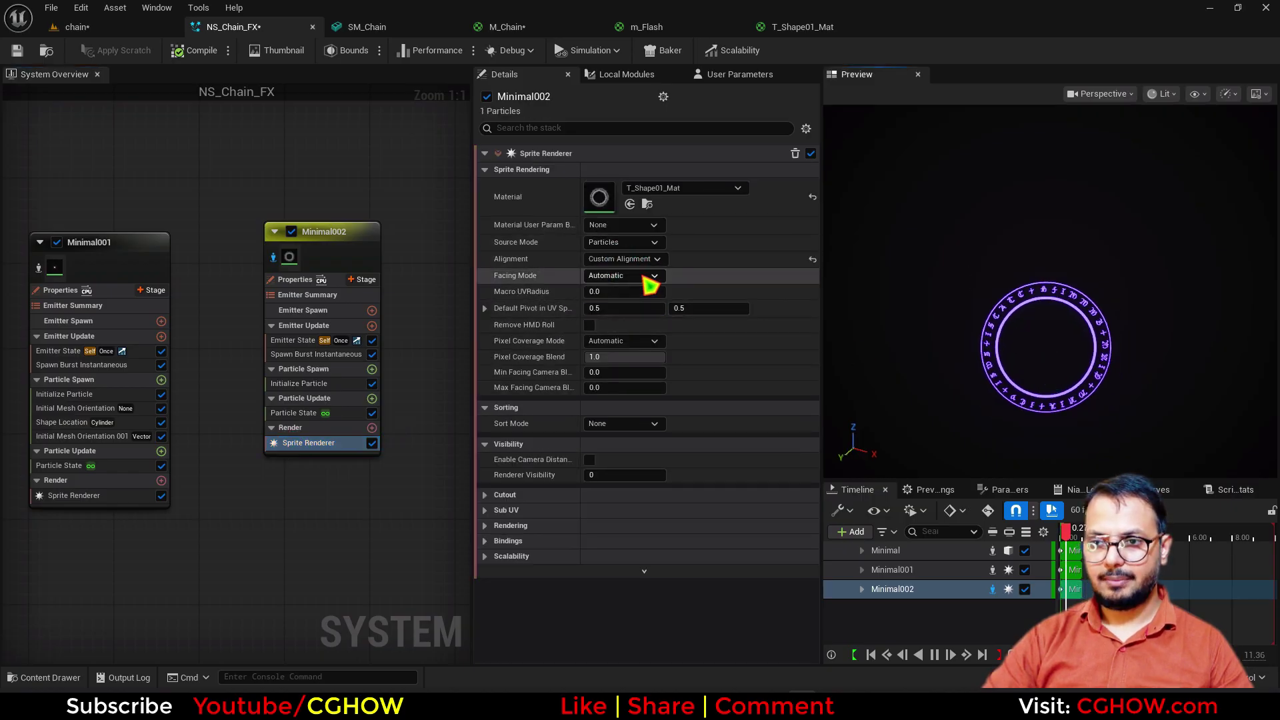
left_click(646, 277)
left_click(641, 316)
Step: Add Align Sprite to Mesh Orientation to Minimal002's Particle Update and set its first mesh orientation vector to 0, 0, 1
left_click(372, 398)
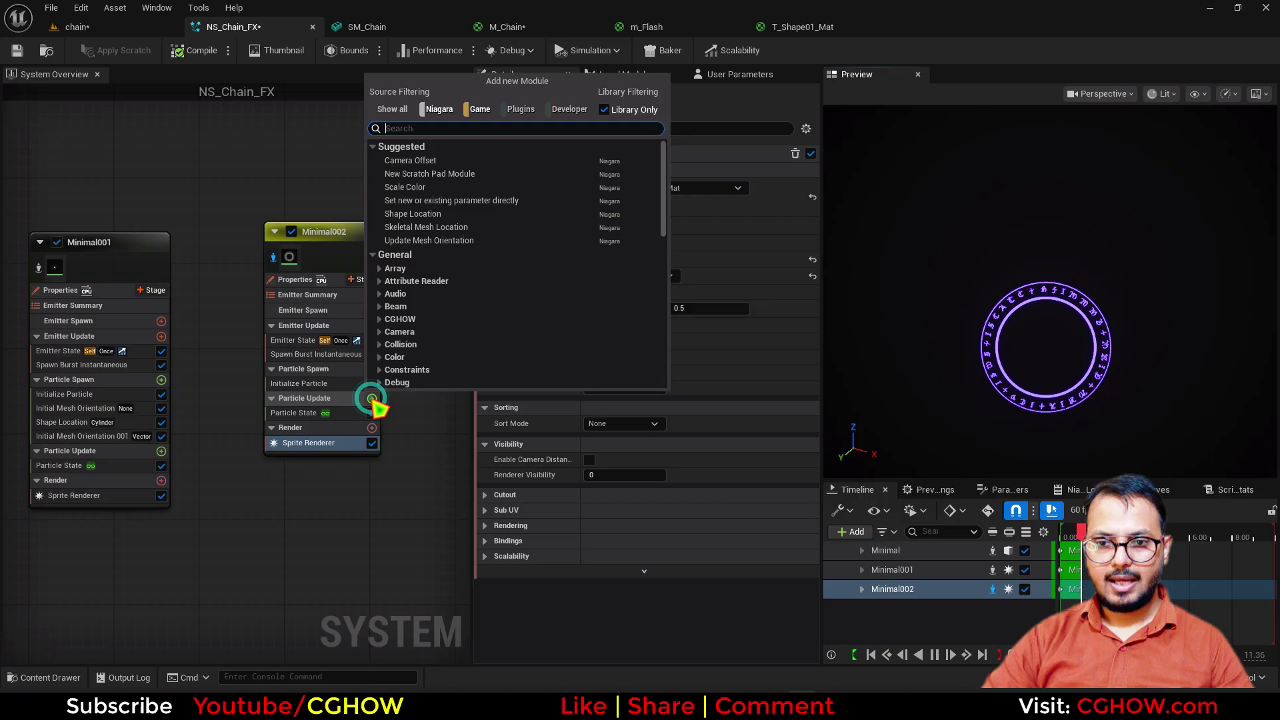
type("alig")
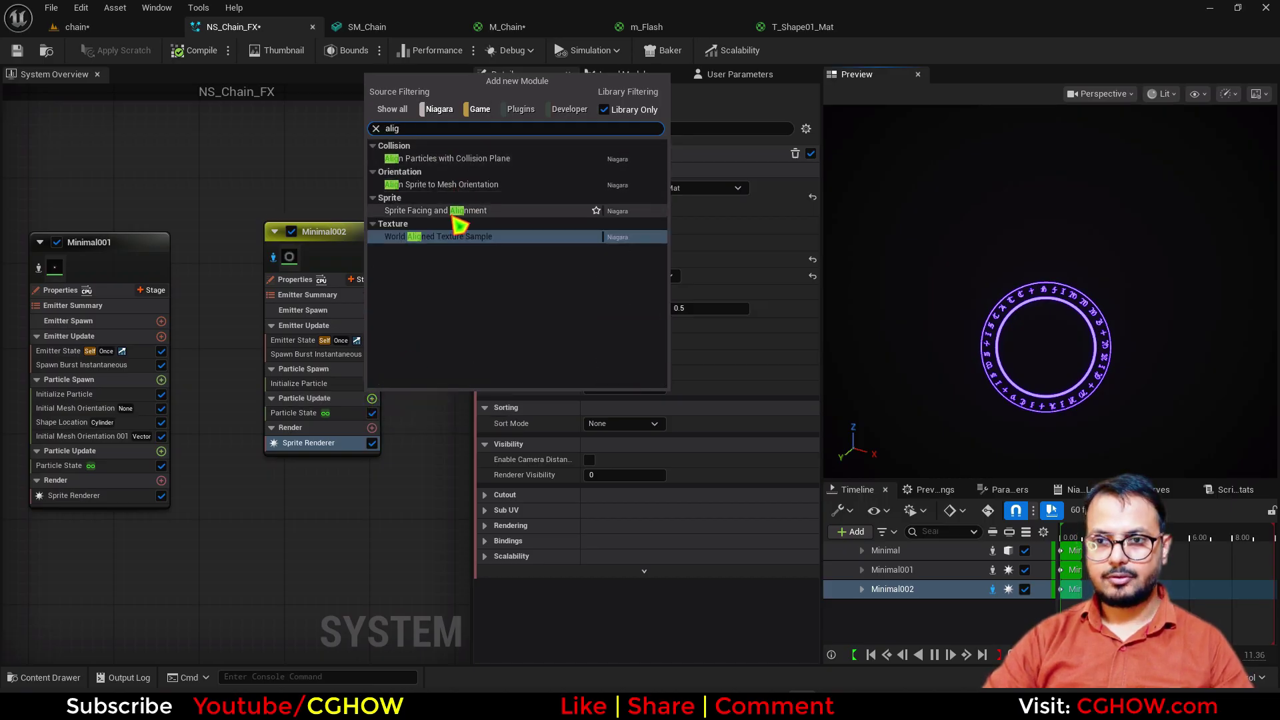
left_click(453, 185)
left_click(611, 202)
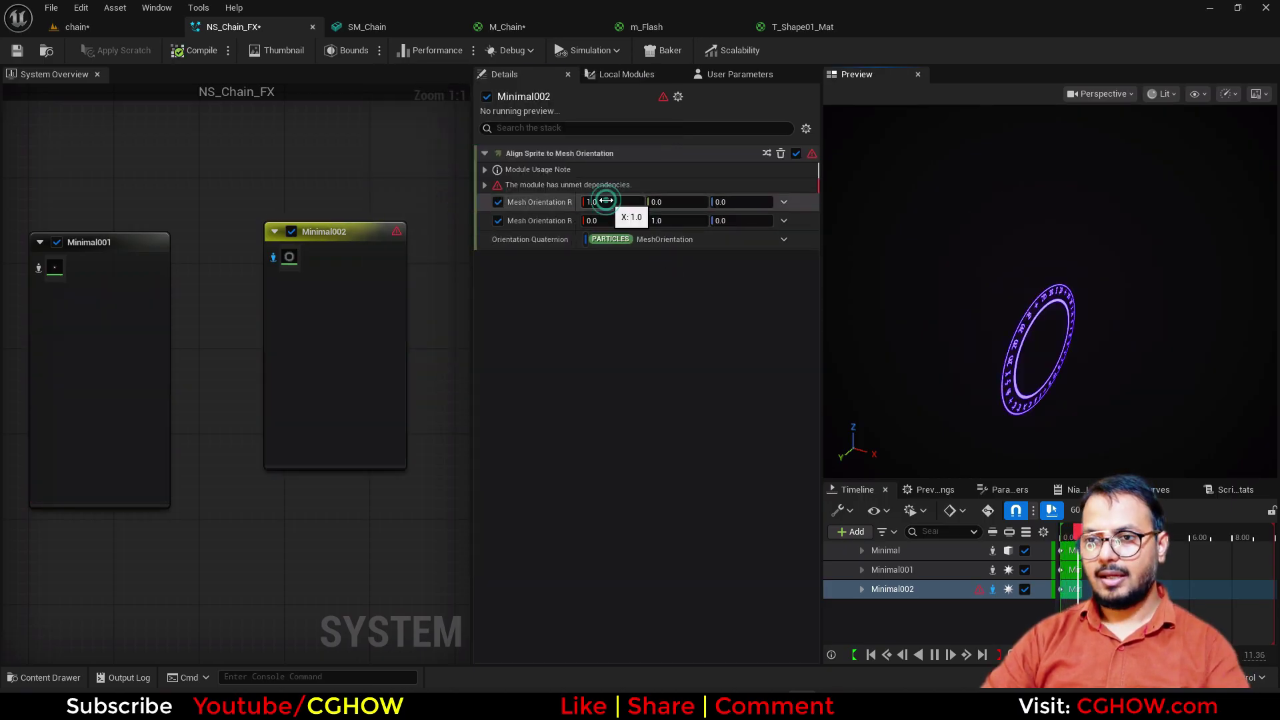
type("0")
type("1")
key("Return")
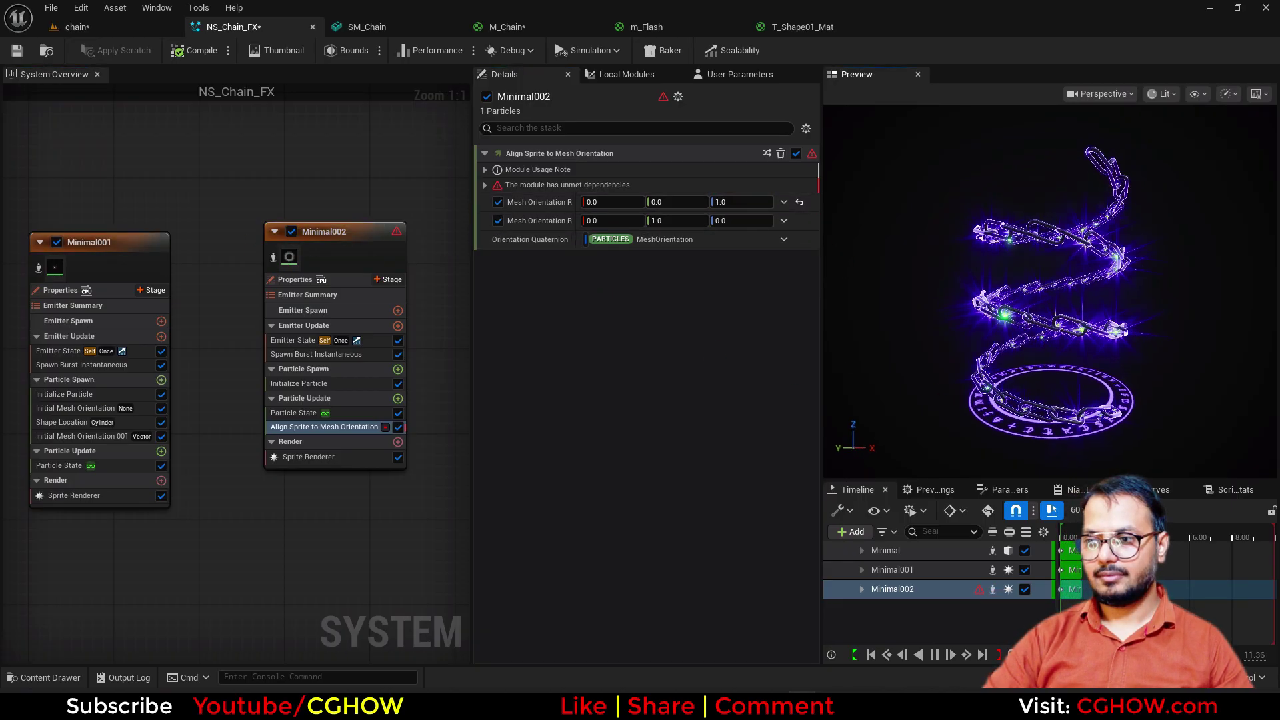
Step: Enlarge Minimal002's uniform sprite size to about 449.6 and check the rune ring around the cylinder in a taller level viewport
left_click(316, 386)
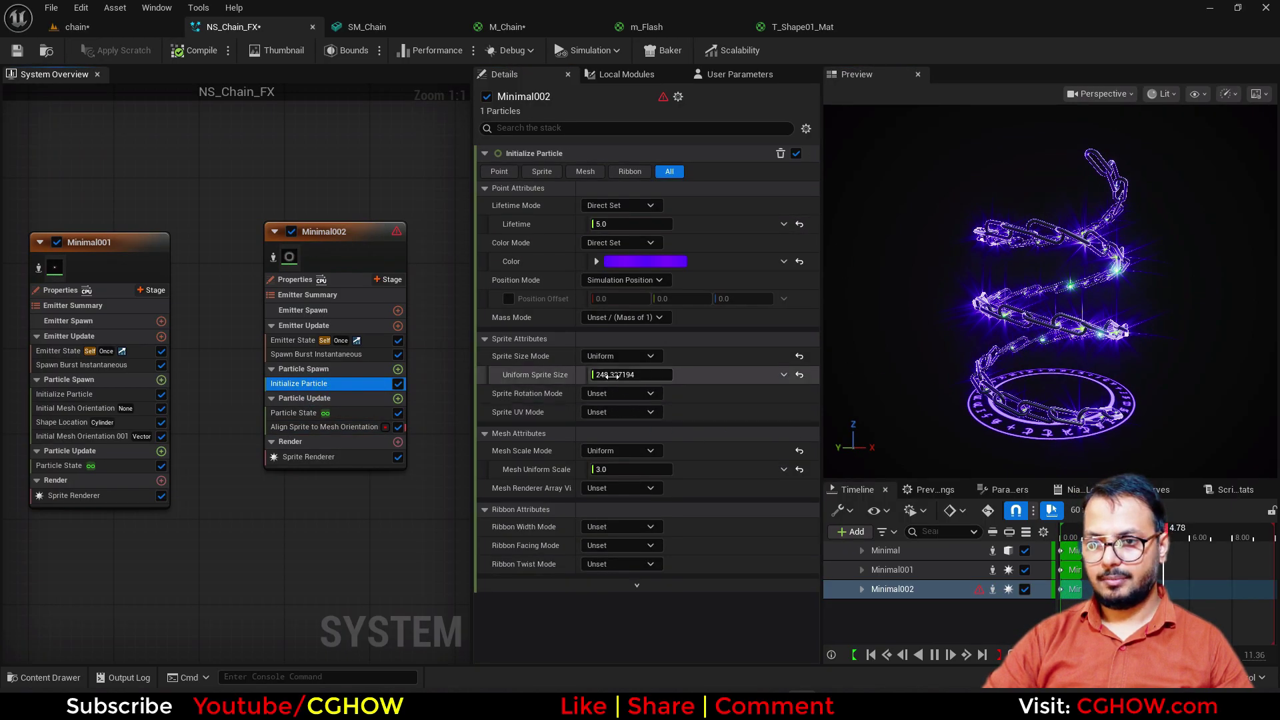
left_click_drag(599, 374, 667, 375)
left_click(148, 29)
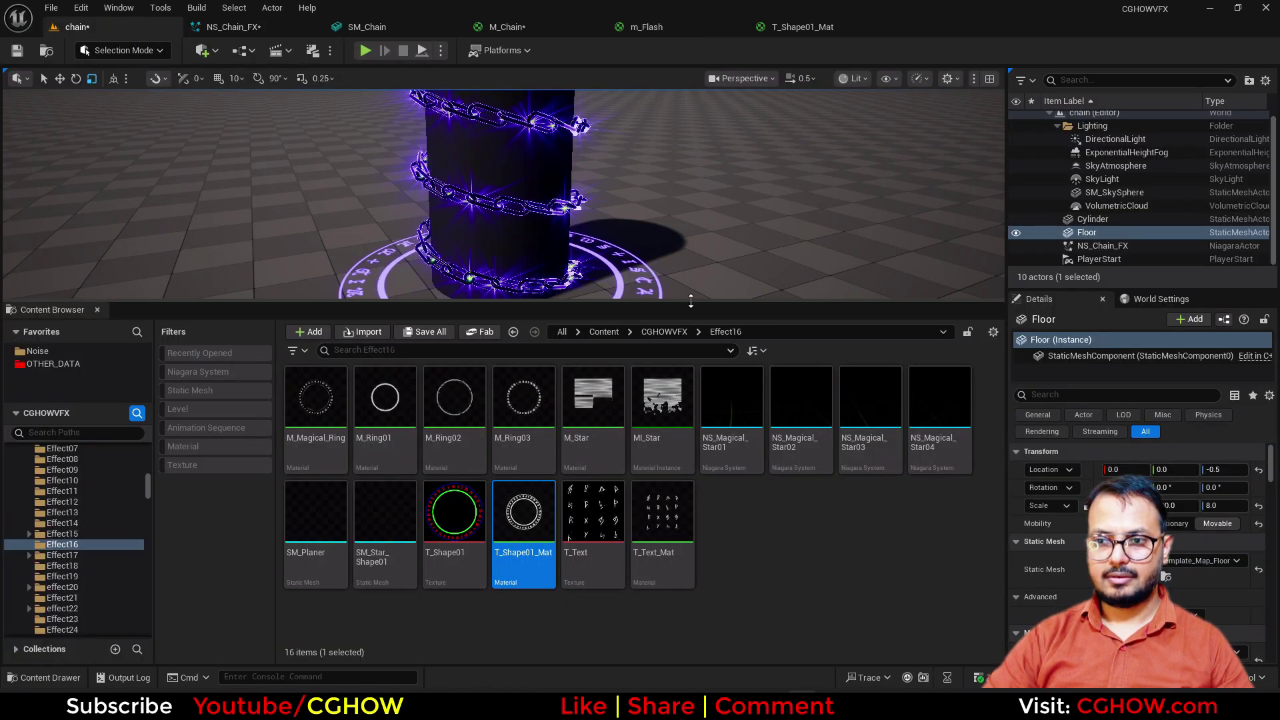
left_click_drag(691, 300, 691, 551)
Step: Add a Light Renderer to Minimal001 in NS_Chain_FX with a radius scale of 5 and a diffuse scale of 20
left_click(235, 31)
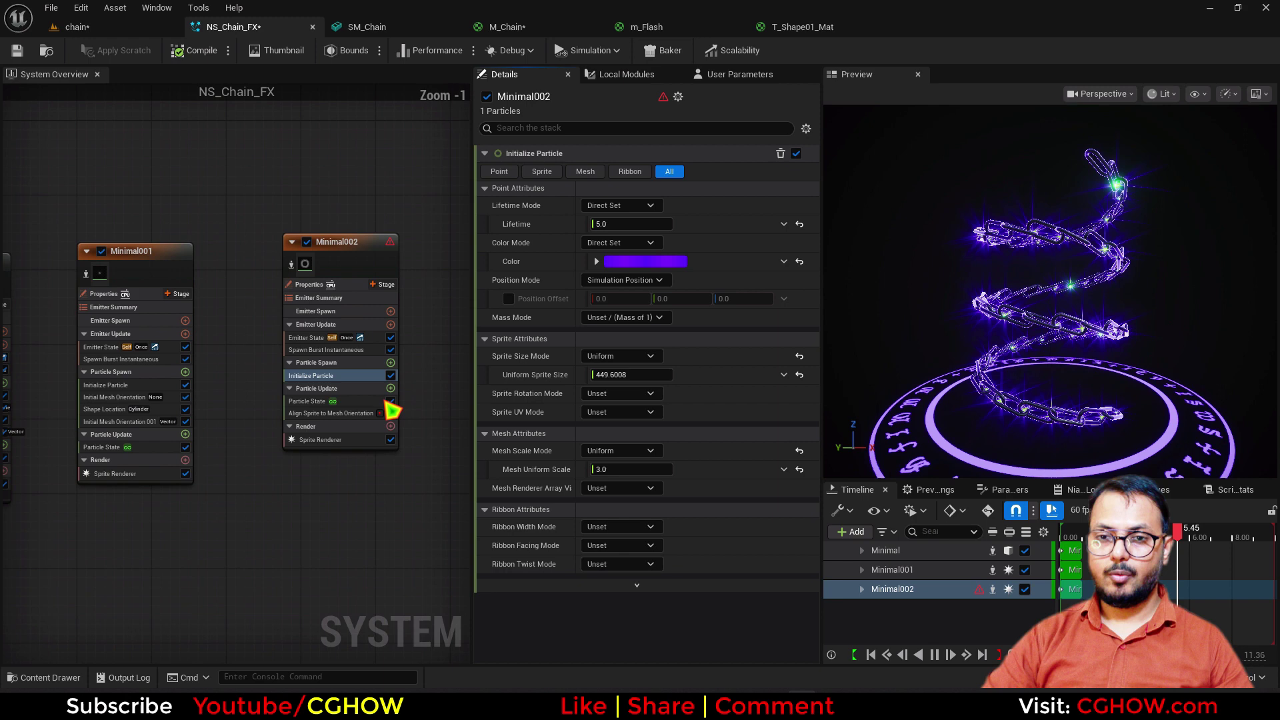
left_click(368, 391)
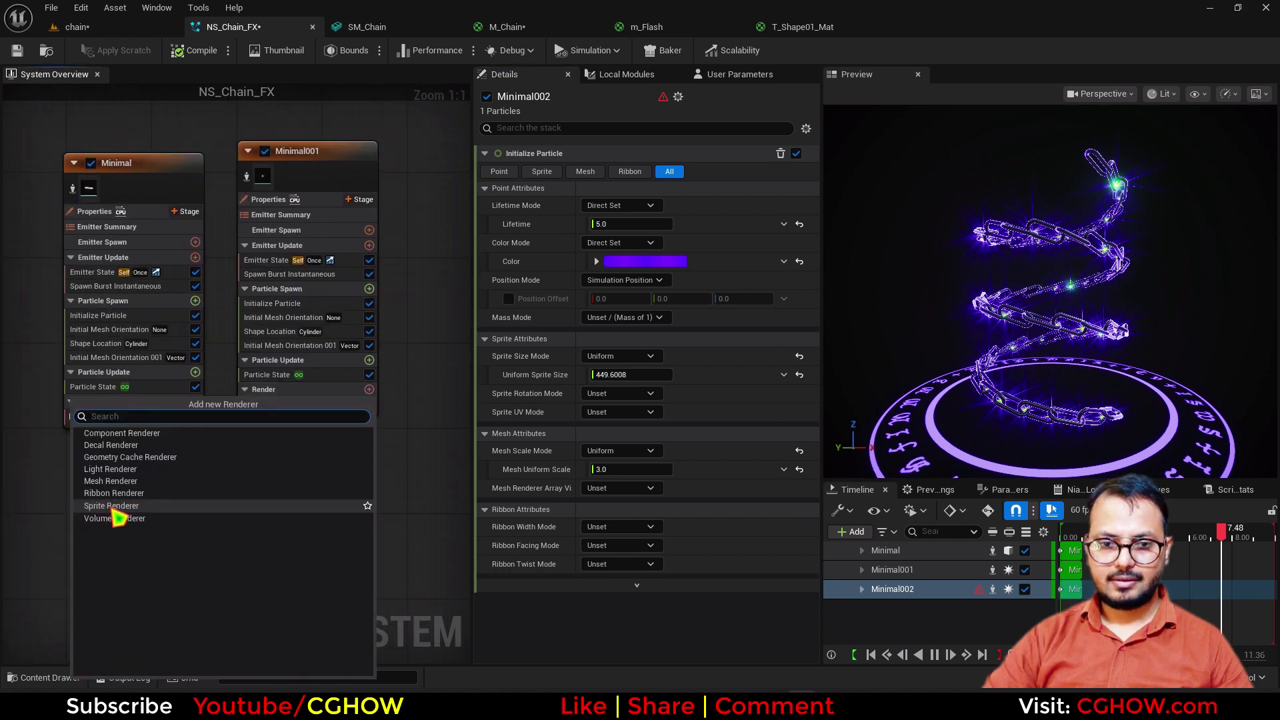
left_click(110, 468)
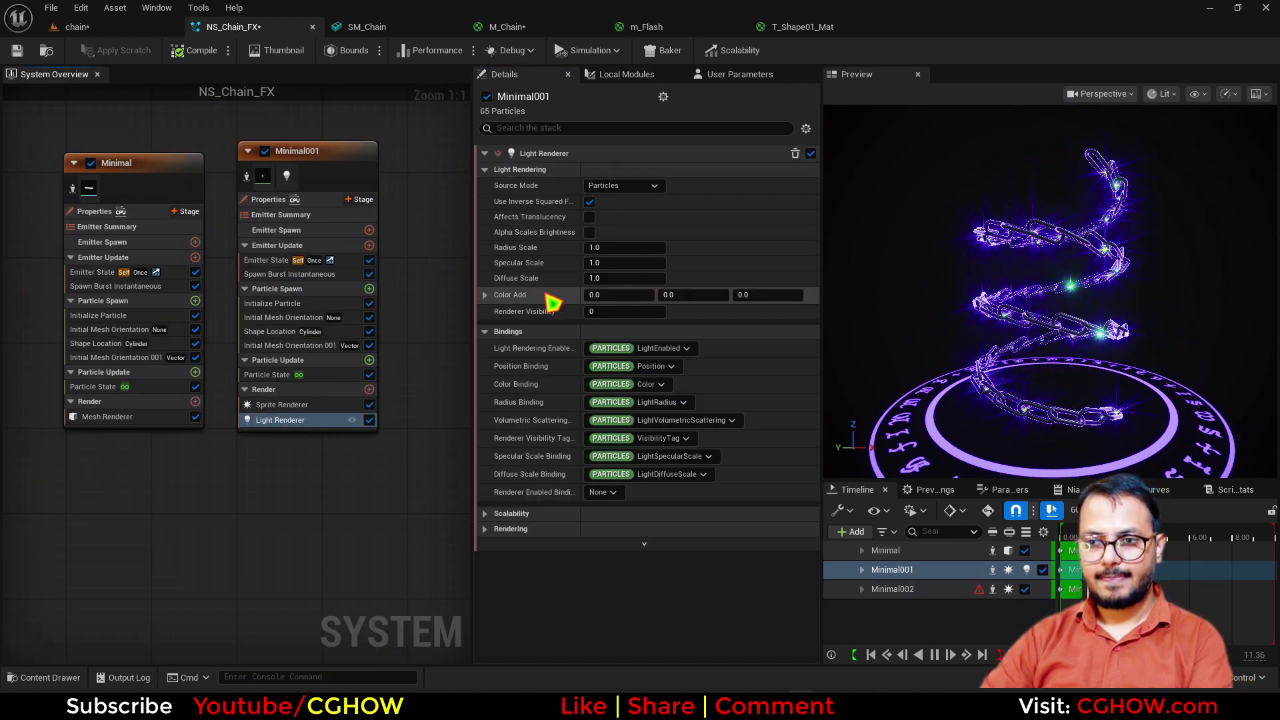
left_click(620, 247)
type("5")
key("Return")
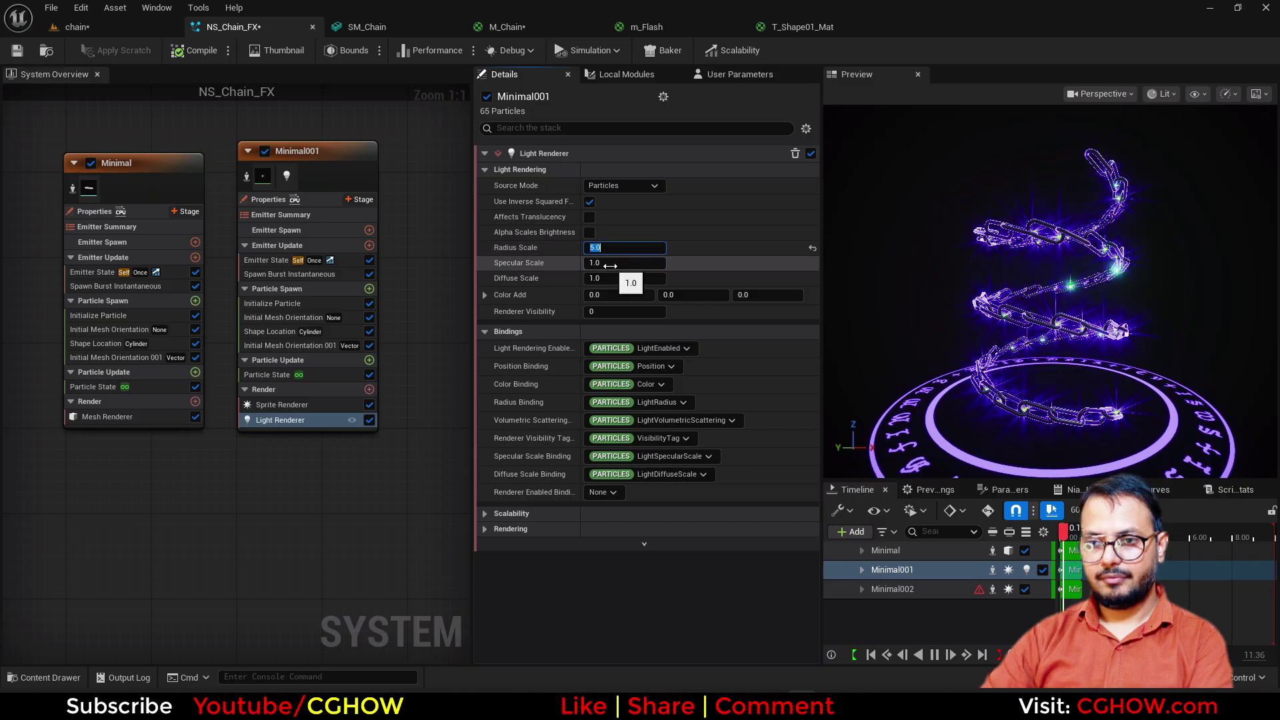
left_click(620, 278)
type("20")
key("Return")
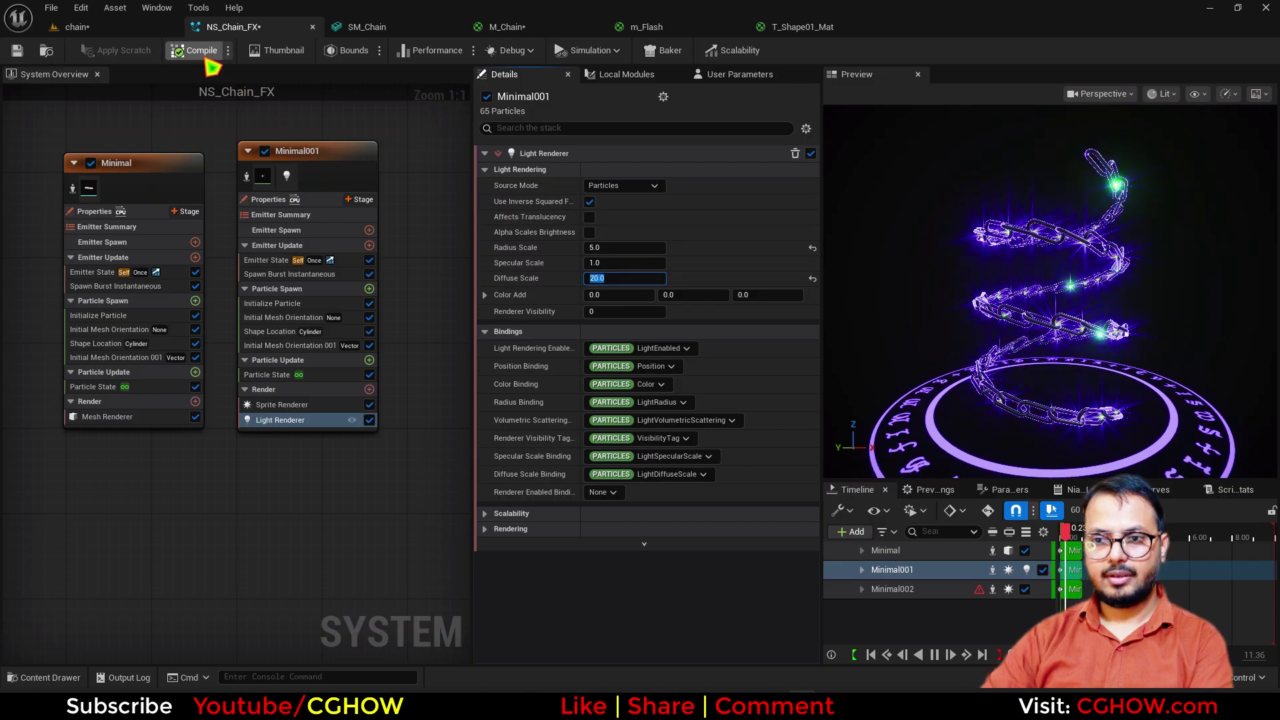
Step: Raise the diffuse scale of Minimal001's Light Renderer to about 164, comparing the light cast on the floor in the chain level
left_click(136, 30)
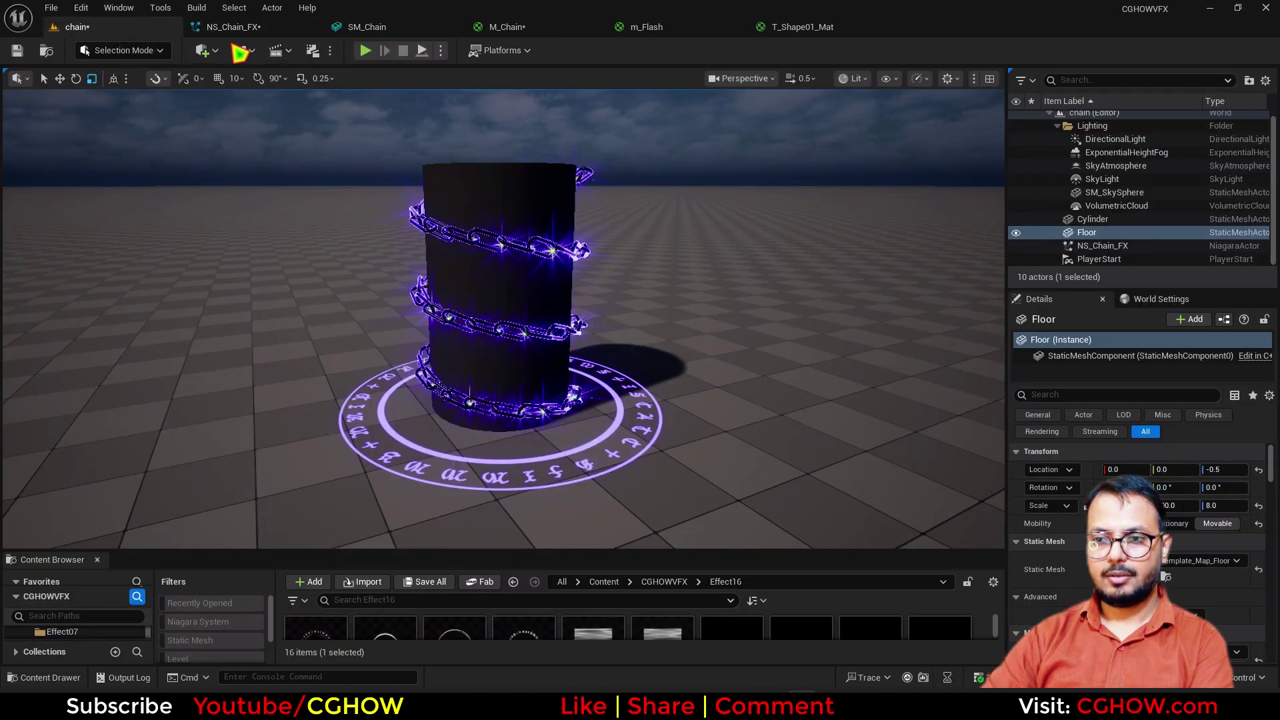
left_click(233, 29)
left_click_drag(626, 279, 665, 280)
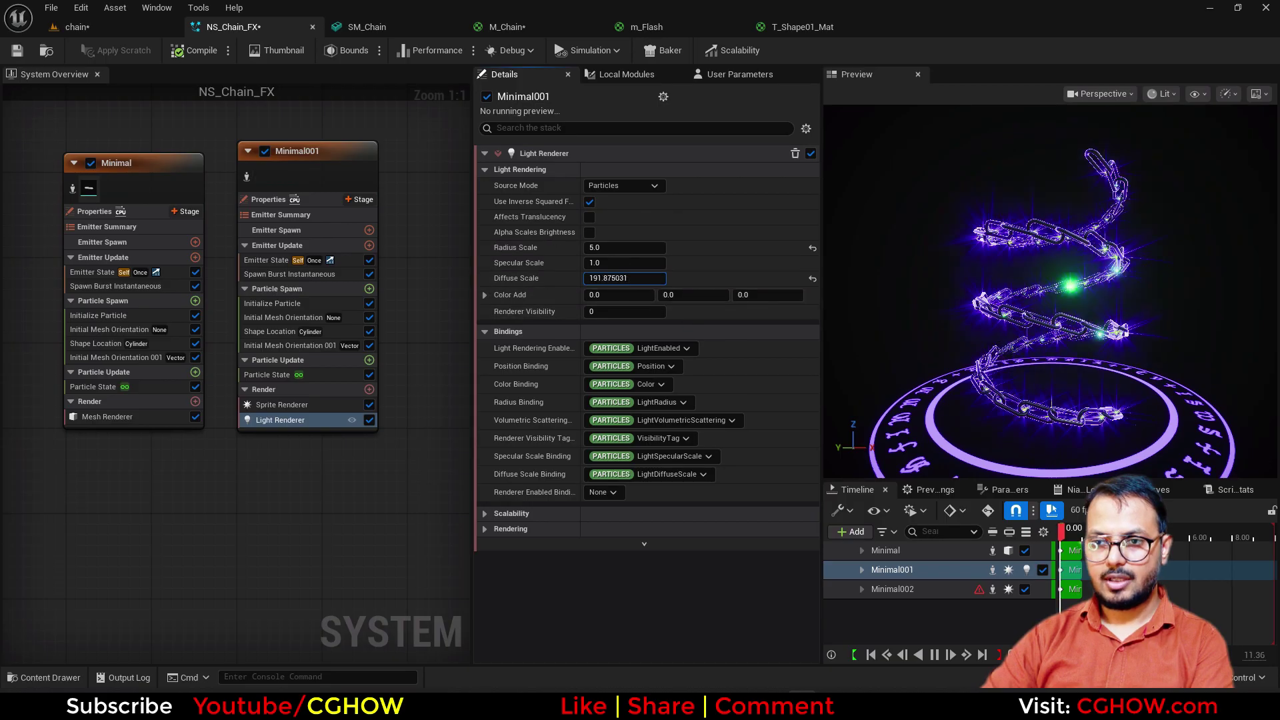
left_click(136, 30)
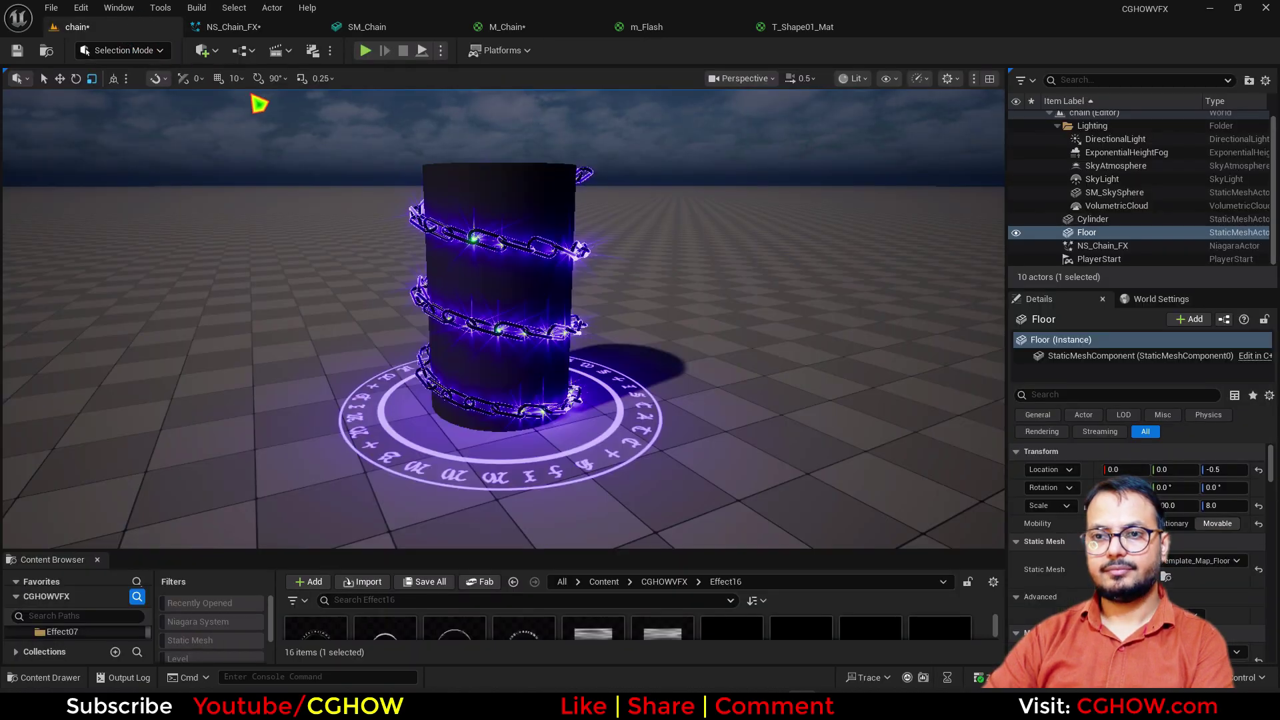
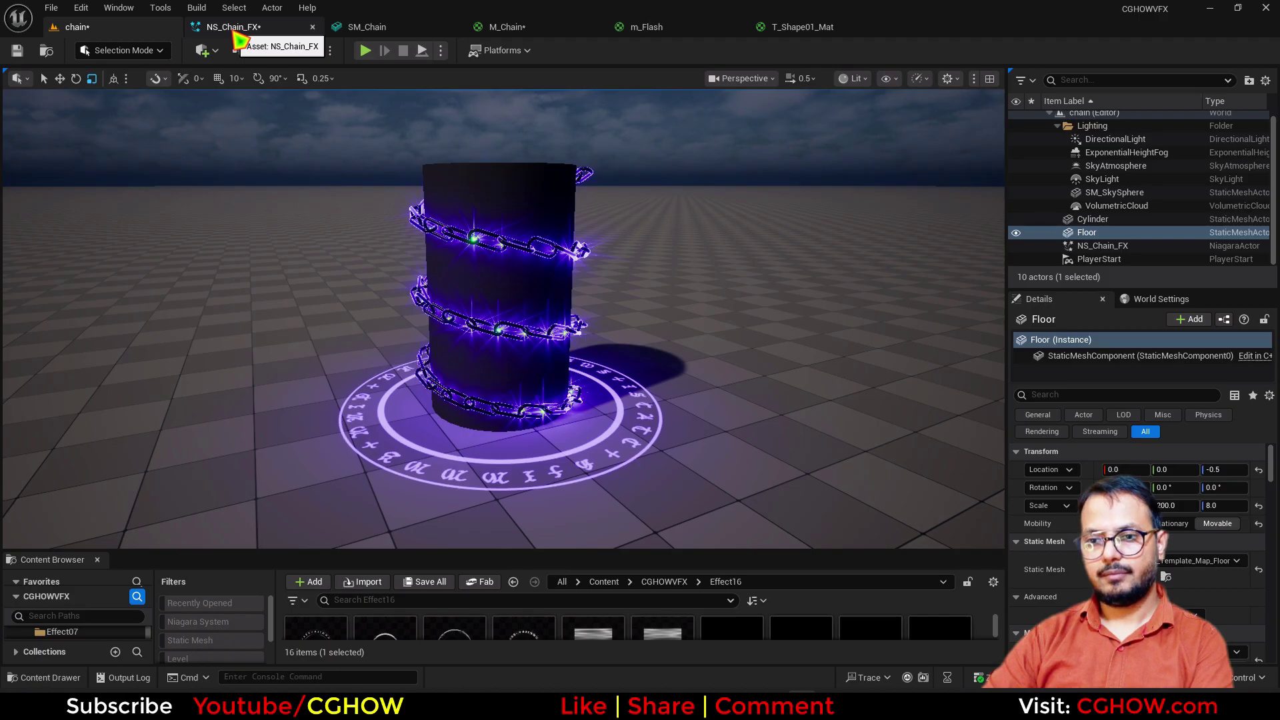
left_click(236, 30)
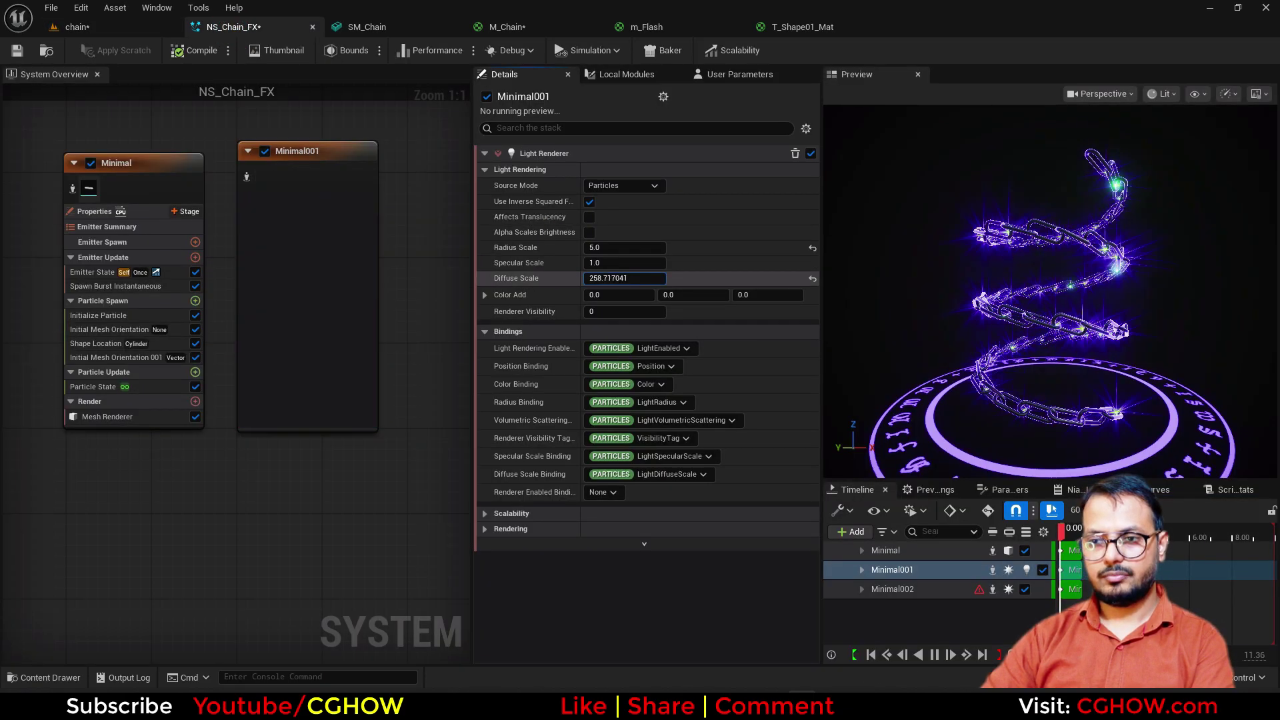
left_click(105, 28)
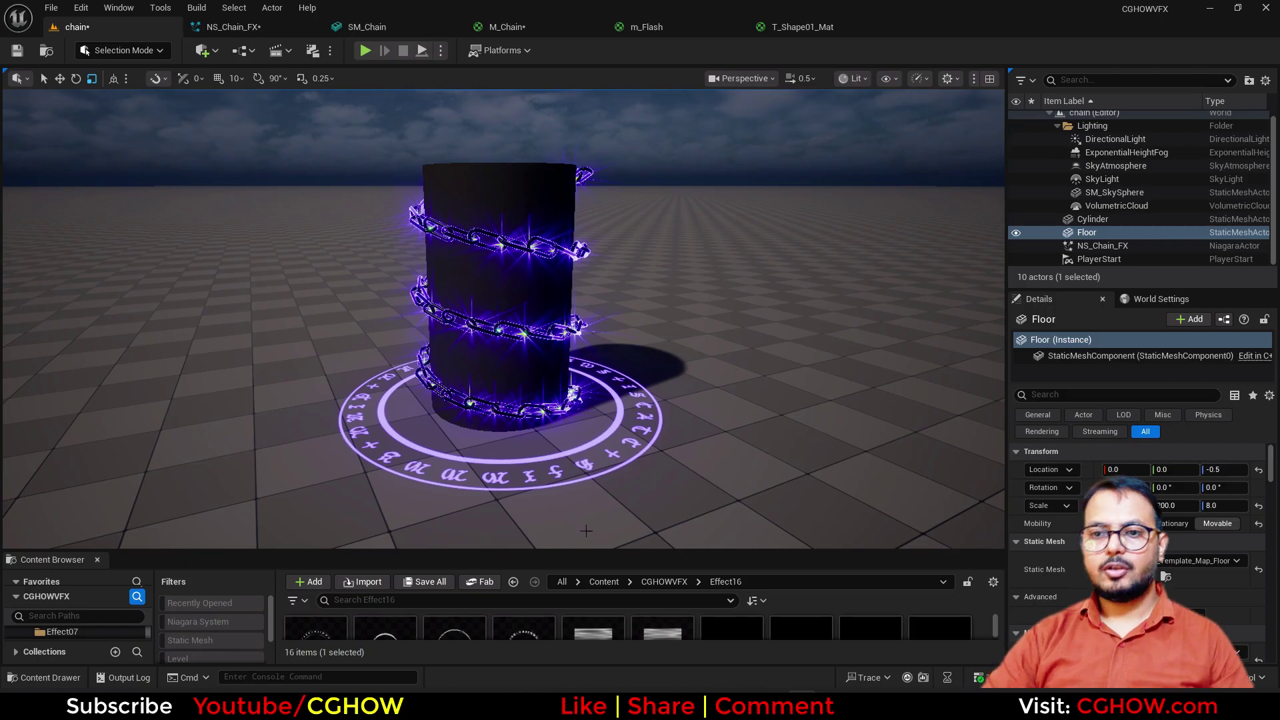
Step: Extend the level viewport over the content area and examine the chains, flashes and rune ring around the cylinder up close
left_click_drag(587, 550, 587, 662)
scroll(558, 543, "up", 4)
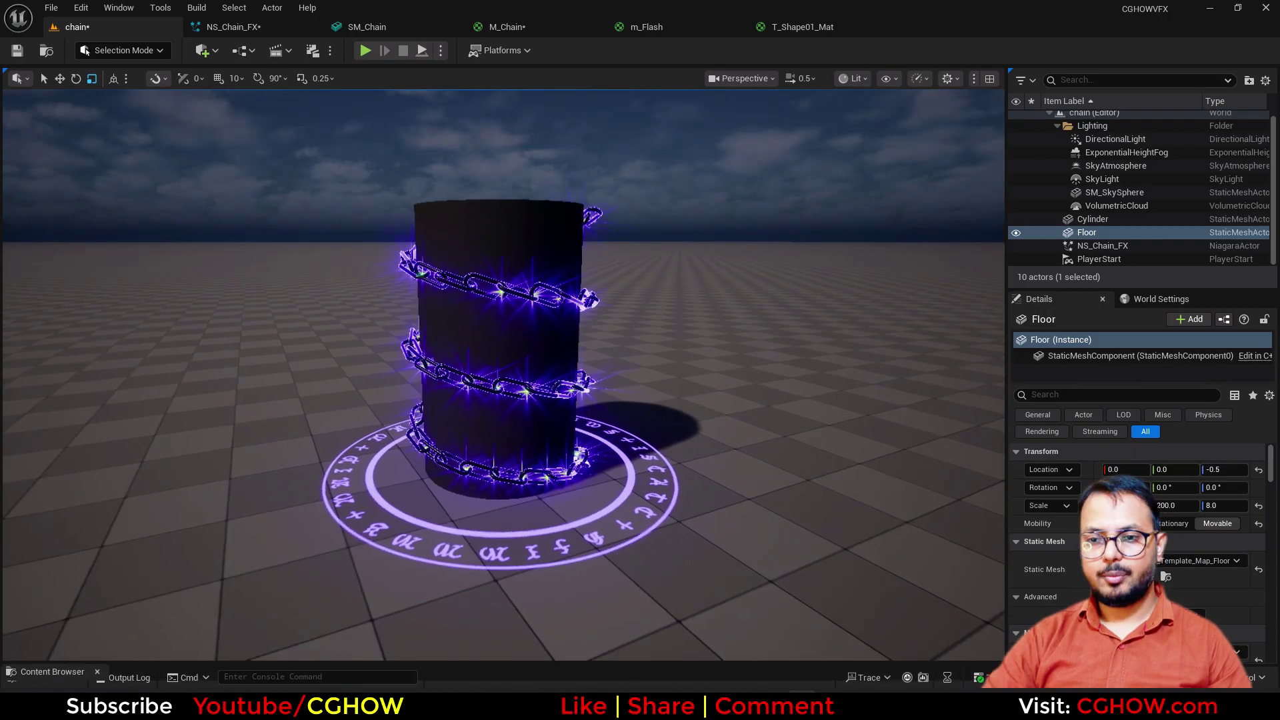
middle_click_drag(558, 542, 526, 532)
mouse_move(526, 532)
right_mouse_down()
mouse_move(603, 536)
mouse_move(527, 525)
right_mouse_up()
scroll(503, 376, "down", 3)
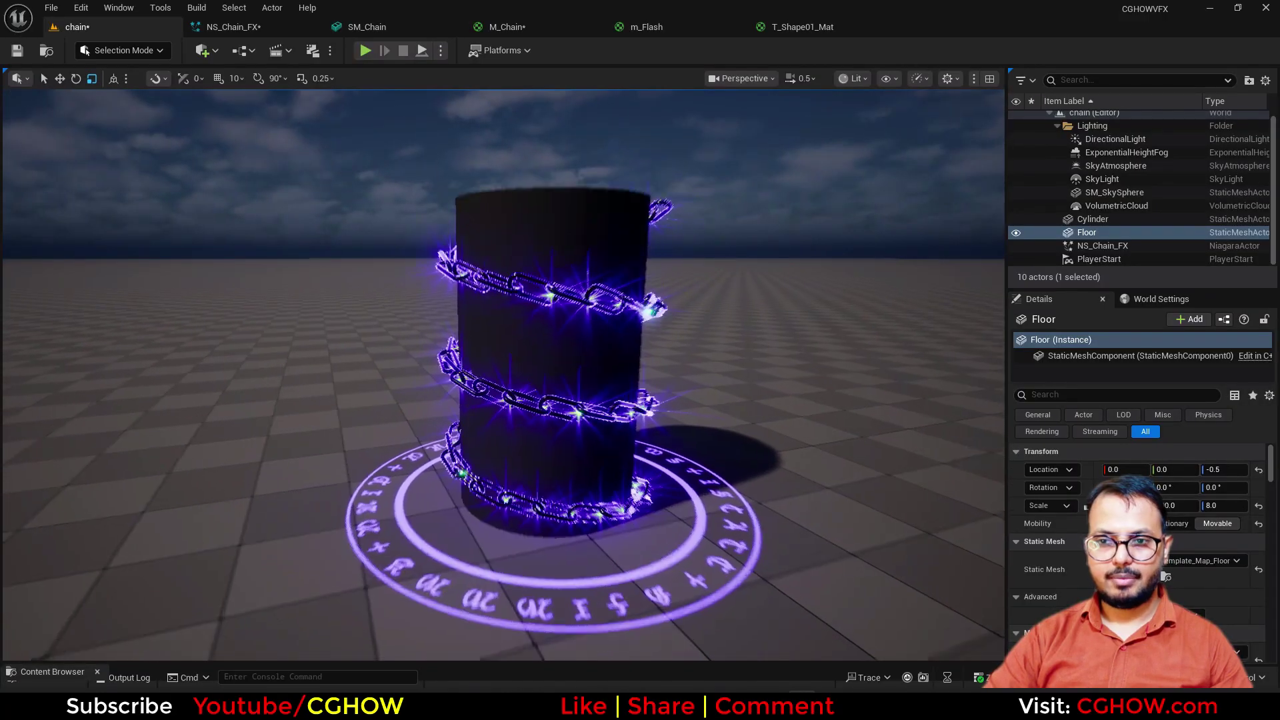
middle_click_drag(504, 375, 567, 360)
right_click_drag(527, 374, 488, 374)
Step: Increase Minimal001's maximum uniform sprite size in Initialize Particle and check the larger flashes around the cylinder in the level
left_click(230, 27)
right_click_drag(393, 266, 114, 458)
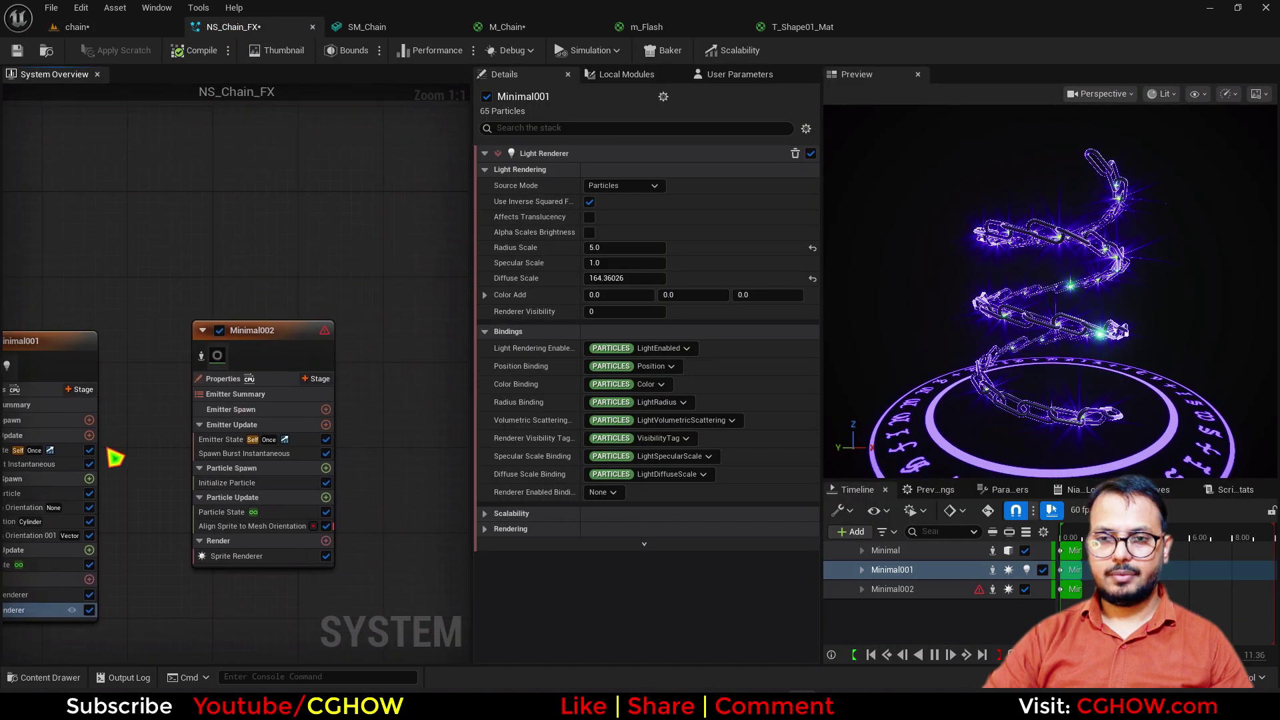
right_click_drag(33, 420, 264, 320)
left_click(229, 394)
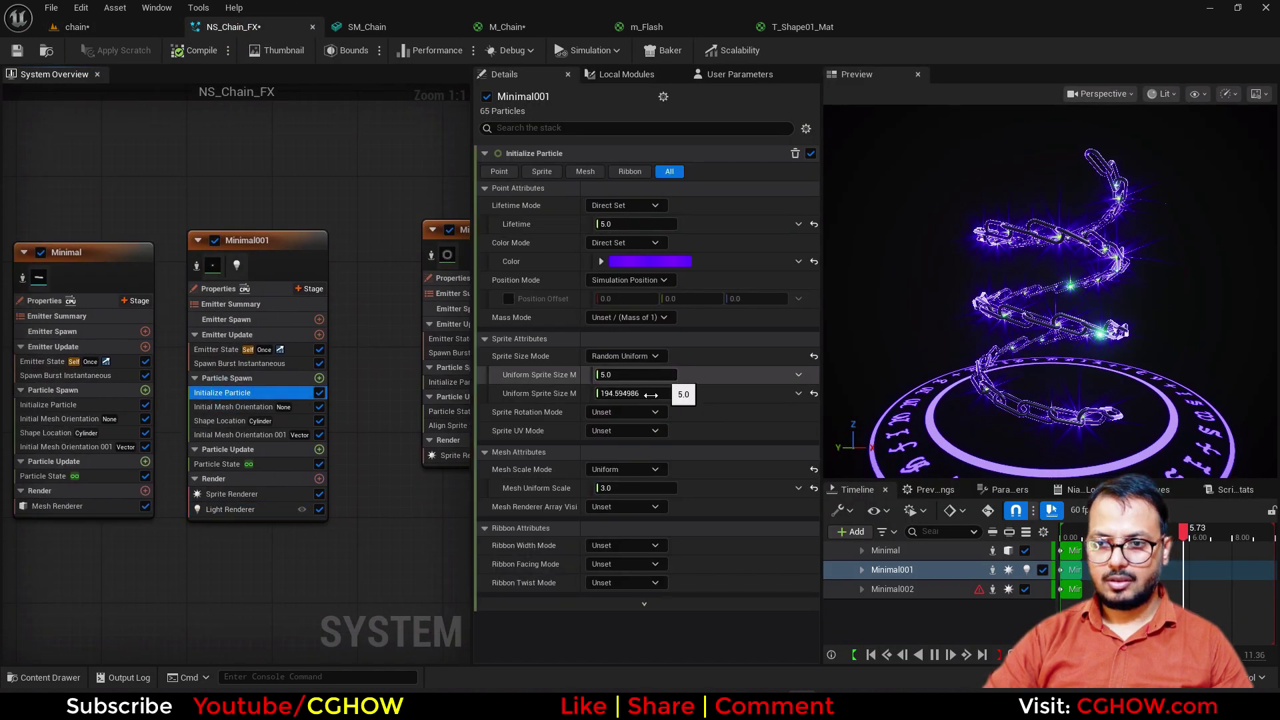
mouse_move(637, 393)
left_mouse_down()
mouse_move(656, 393)
mouse_move(616, 395)
mouse_move(657, 395)
left_mouse_up()
left_click(138, 28)
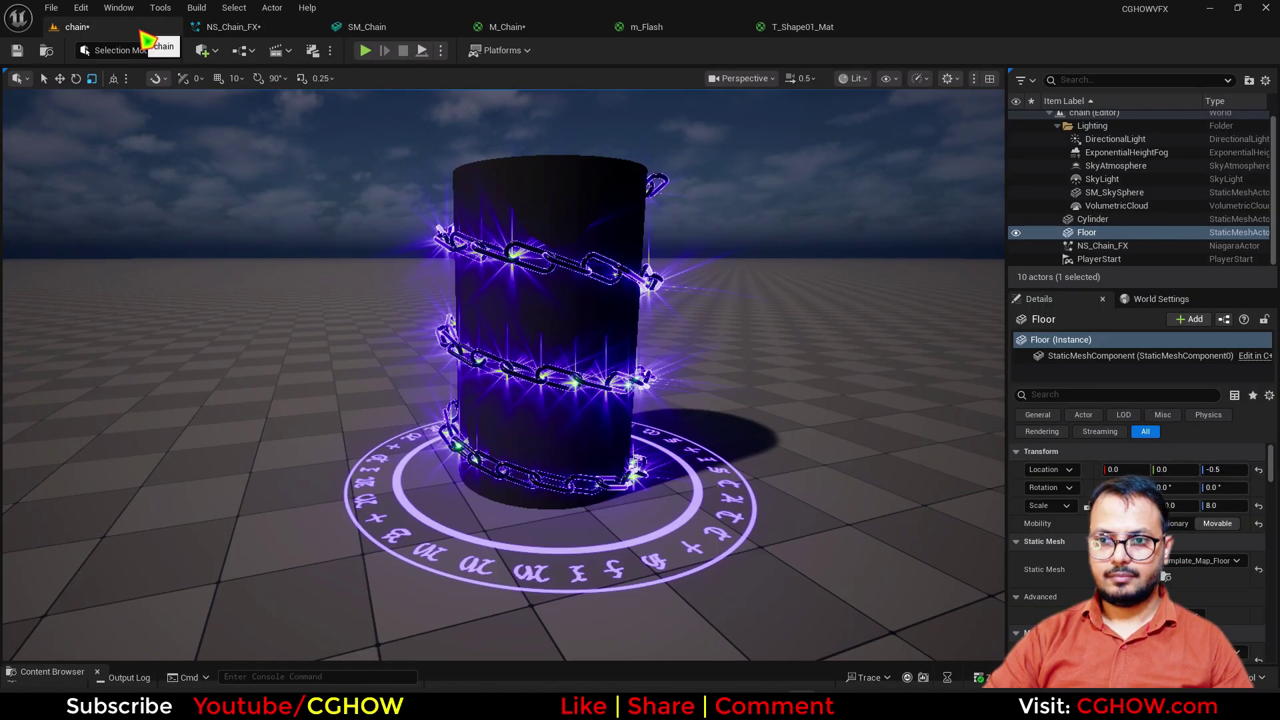
right_click_drag(504, 375, 537, 380)
right_click(665, 256)
scroll(722, 131, "down", 3)
Step: Open the m_Flash material, move its output node away to make room, and add a Depth Fade node after the final Multiply
left_click(773, 28)
left_click(703, 27)
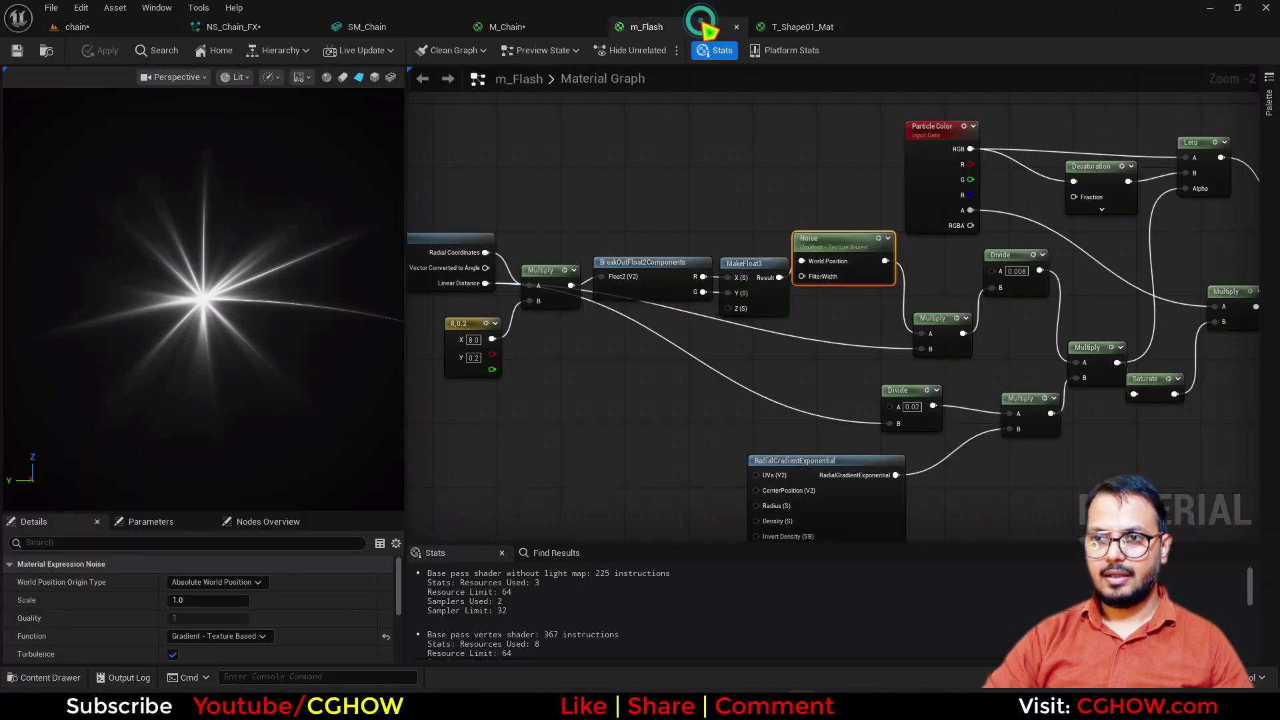
right_click_drag(887, 287, 473, 287)
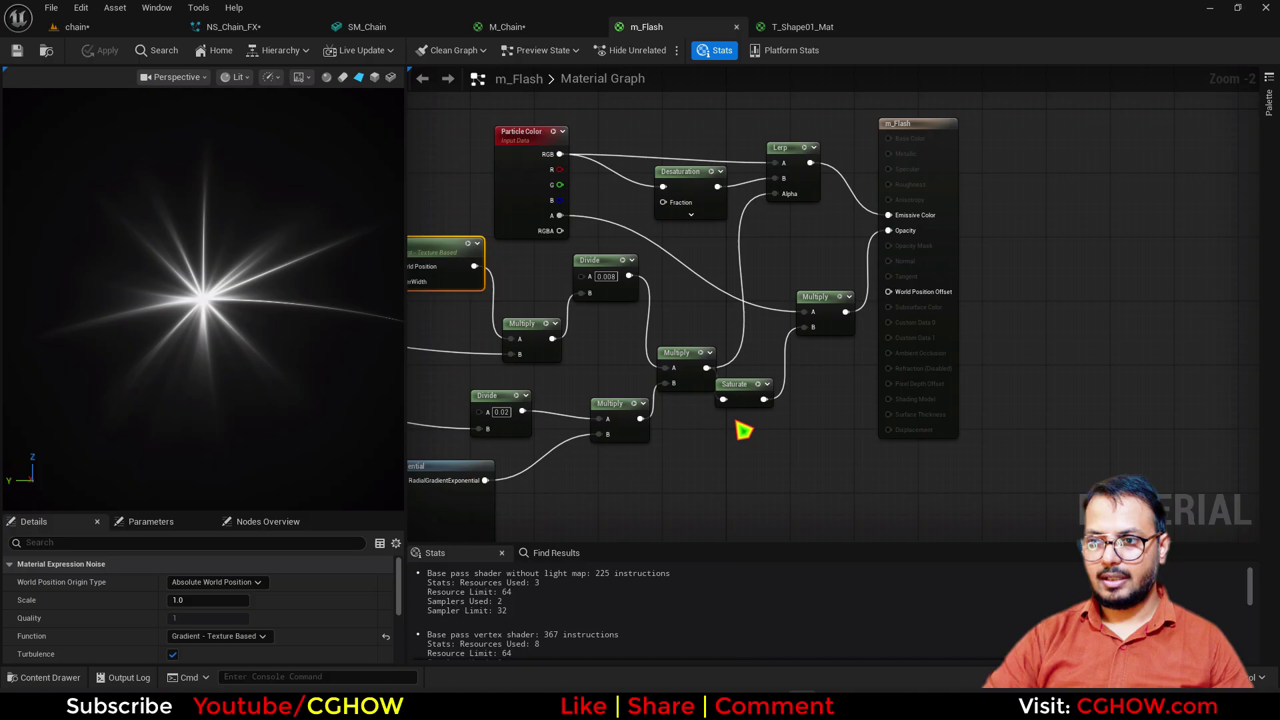
right_click_drag(737, 424, 710, 422)
left_click_drag(905, 186, 1057, 162)
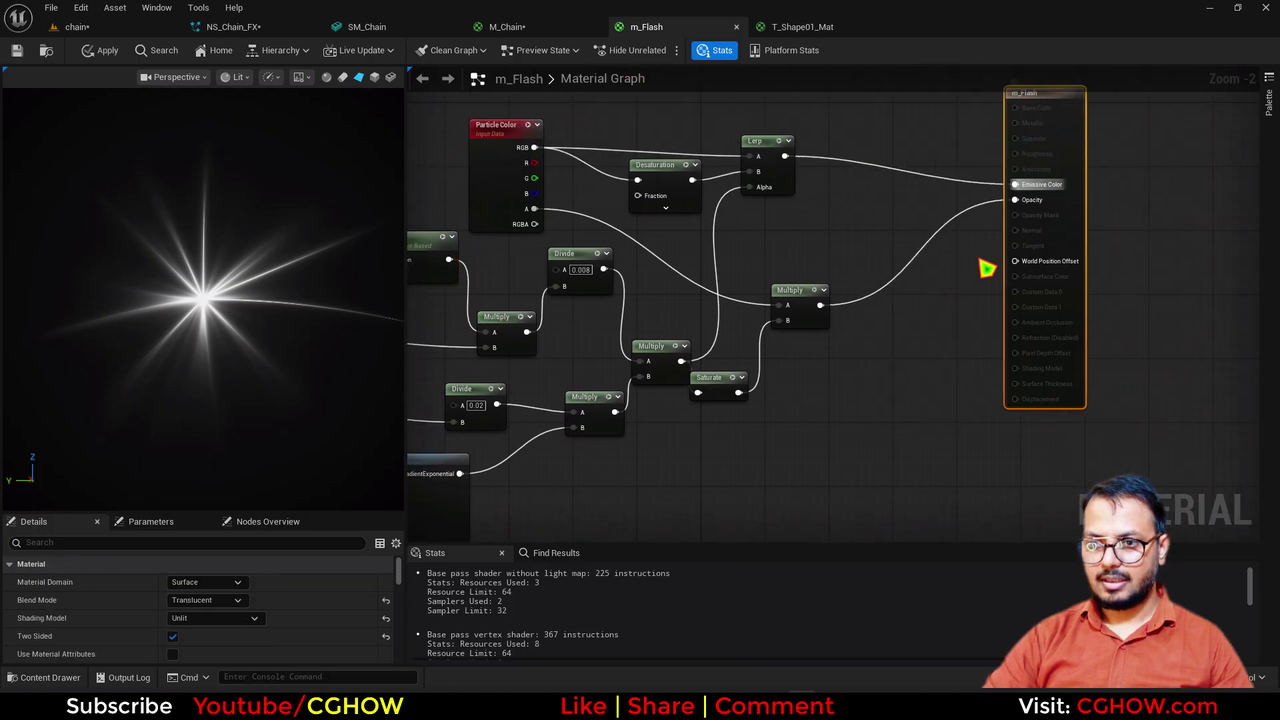
right_click(900, 327)
type("de")
left_click(931, 365)
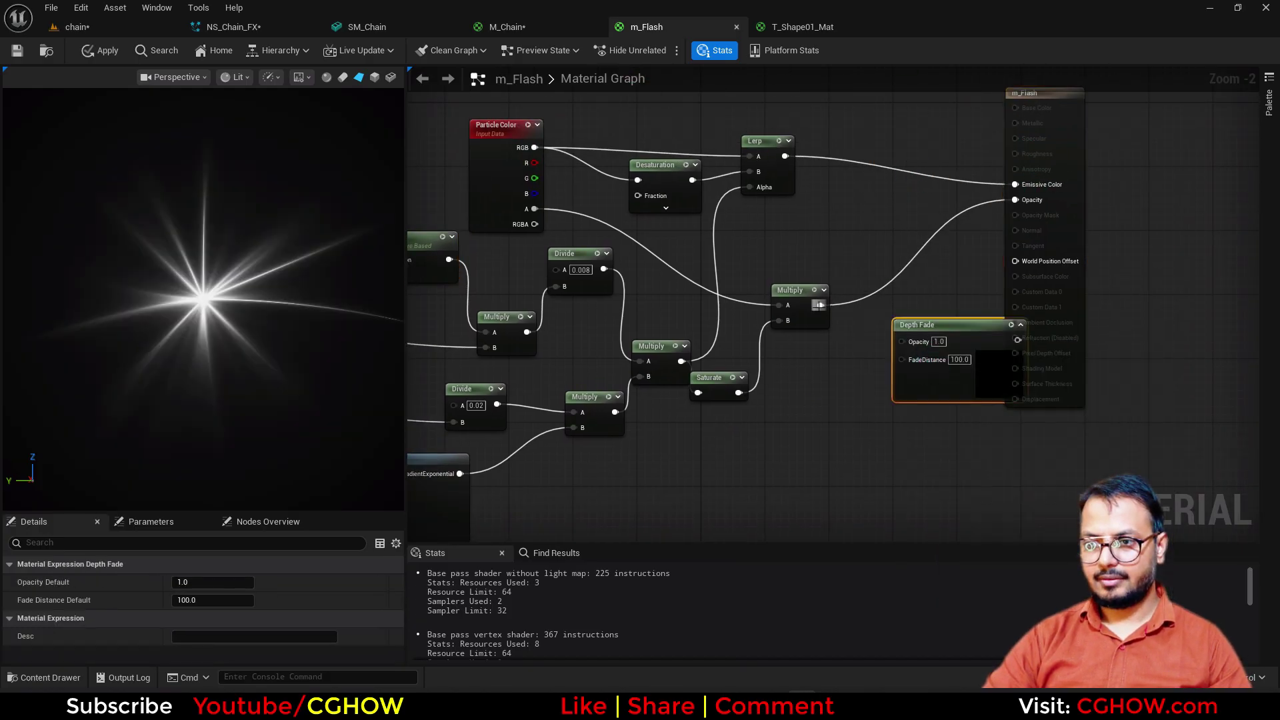
Step: Route the final Multiply through the Depth Fade's Opacity into the material's Opacity and apply the m_Flash changes
left_click_drag(819, 305, 955, 355)
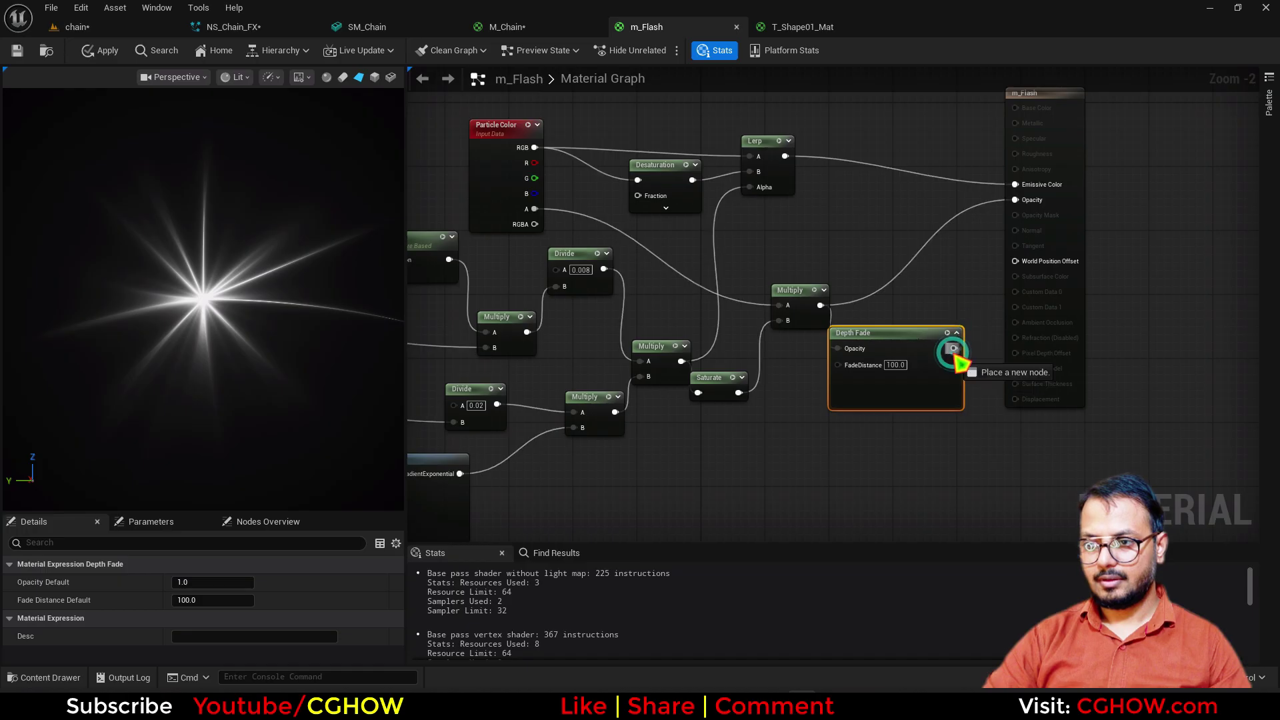
left_click_drag(1013, 214, 1015, 200)
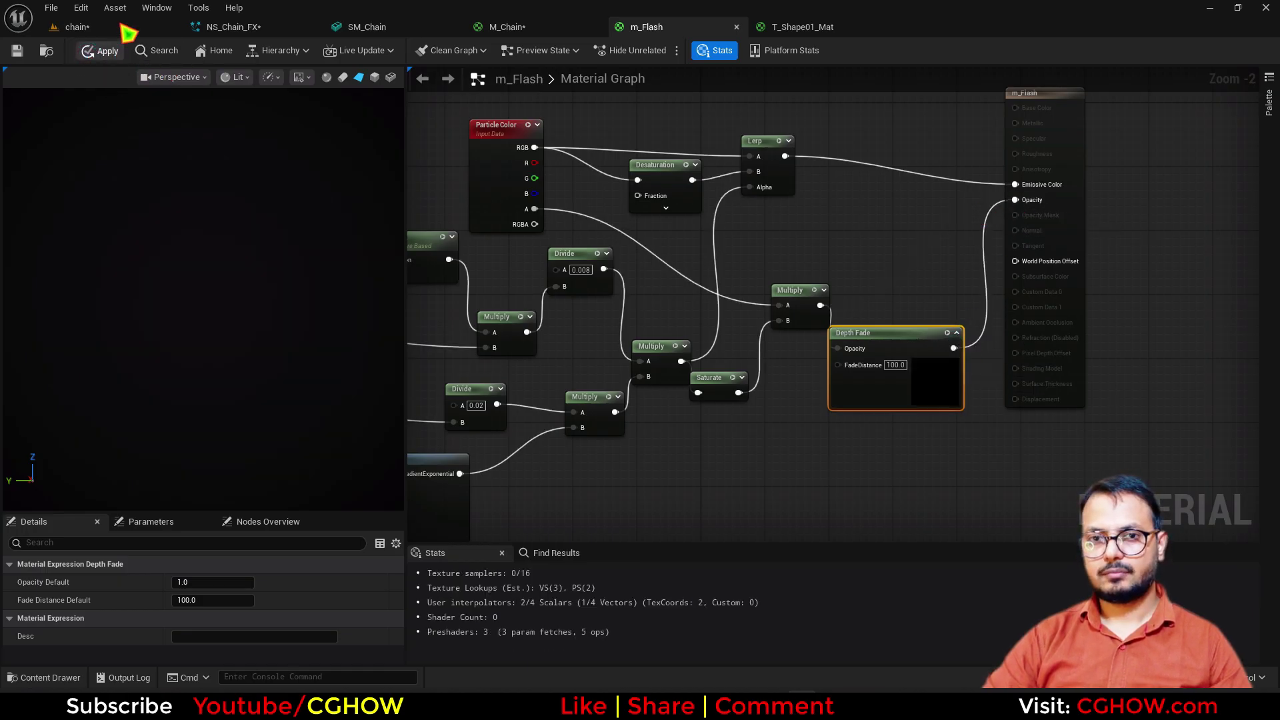
left_click(104, 51)
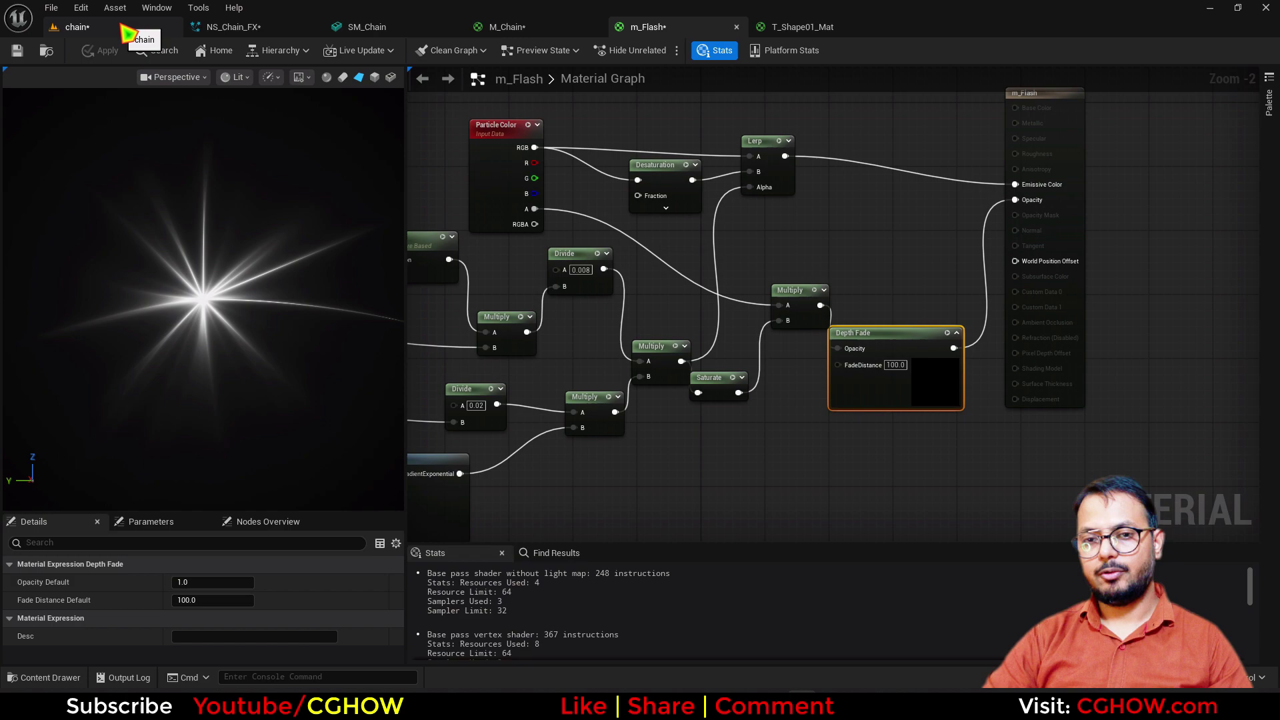
Step: Return to the chain level, hide the editor overlays, and inspect how the flashes blend with the cylinder from several distances
left_click(126, 33)
mouse_move(544, 401)
right_mouse_down()
mouse_move(527, 360)
mouse_move(537, 400)
right_mouse_up()
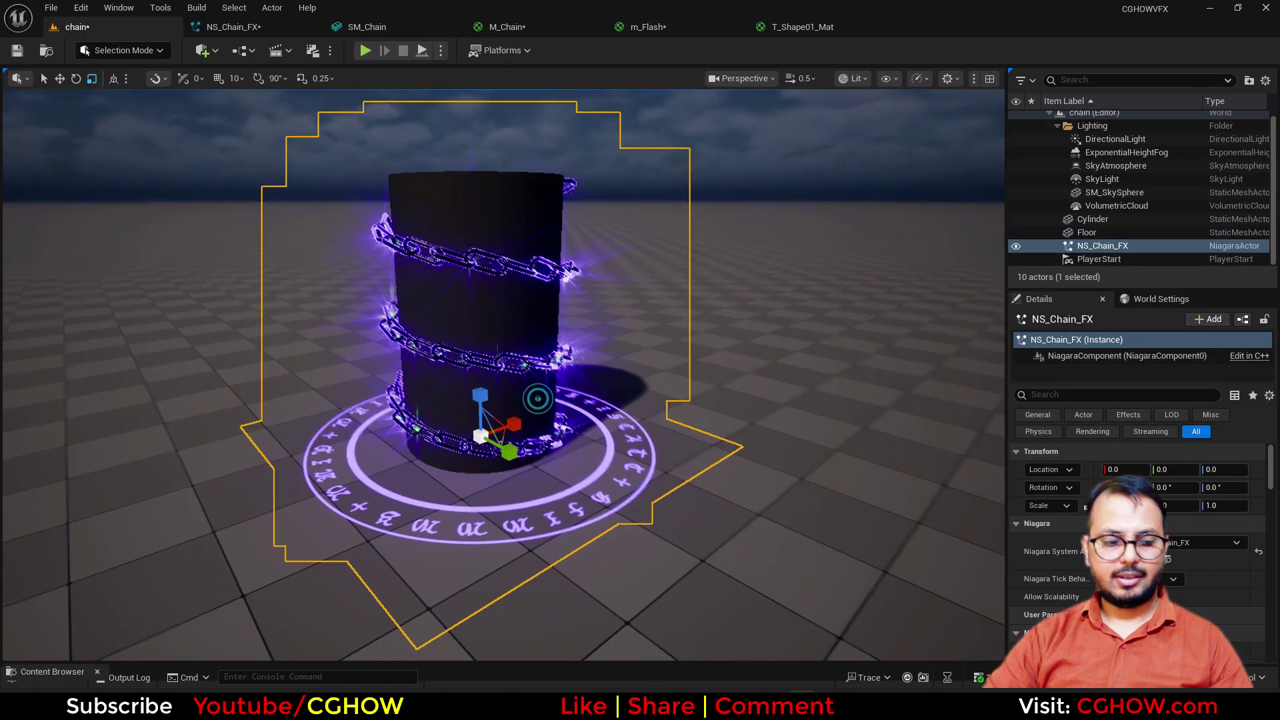
key("g")
scroll(537, 400, "down", 2)
middle_click_drag(537, 400, 471, 347)
scroll(616, 531, "up", 3)
scroll(616, 531, "down", 4)
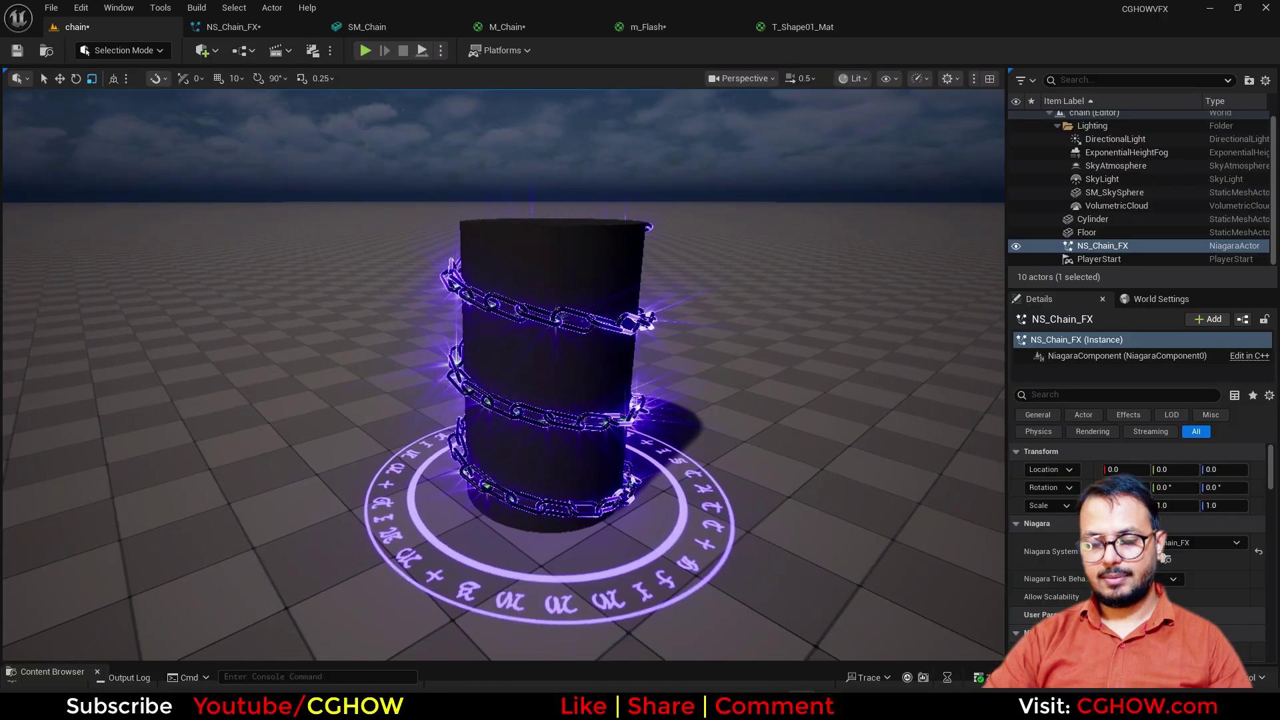